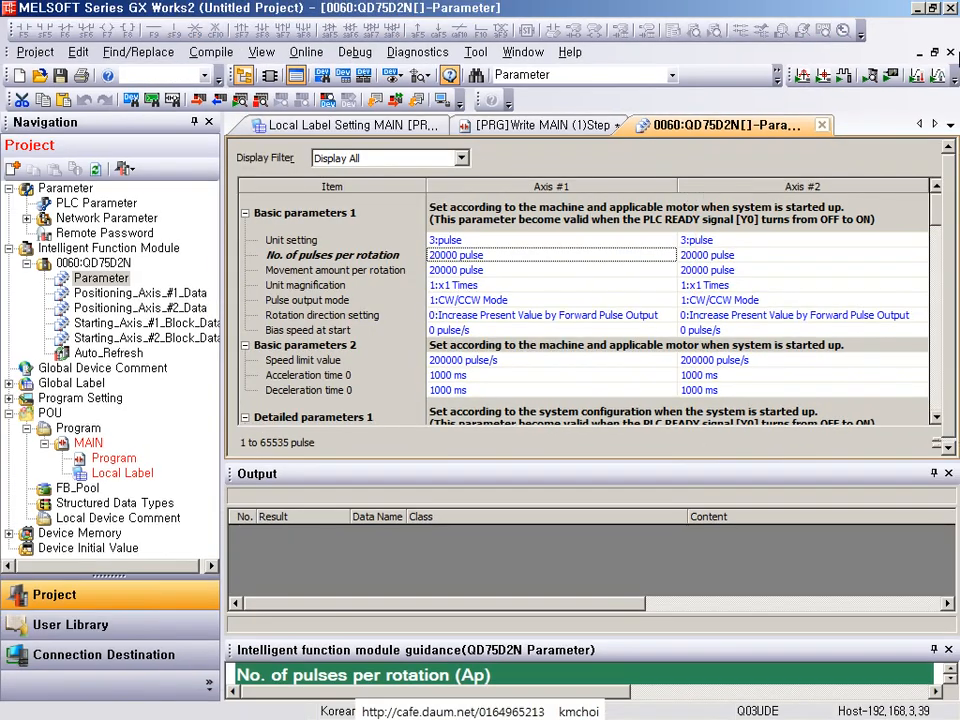
- Close the Output window and collapse the Navigation pane to enlarge the parameter table
{"action": "left_click", "coordinate": [948, 473]}
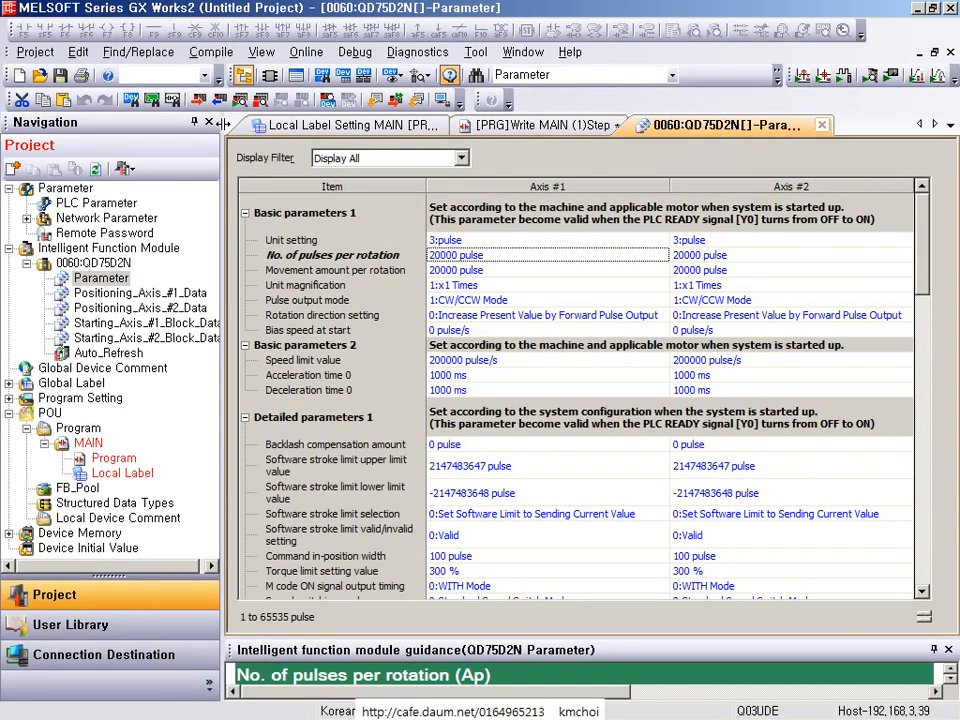
{"action": "left_click", "coordinate": [196, 124]}
- Review the QD75D2N parameter groups, from Basic parameters 1 through Detailed parameters 2 to the OPR basic and OPR detailed parameters
{"action": "key", "text": "ctrl+2"}
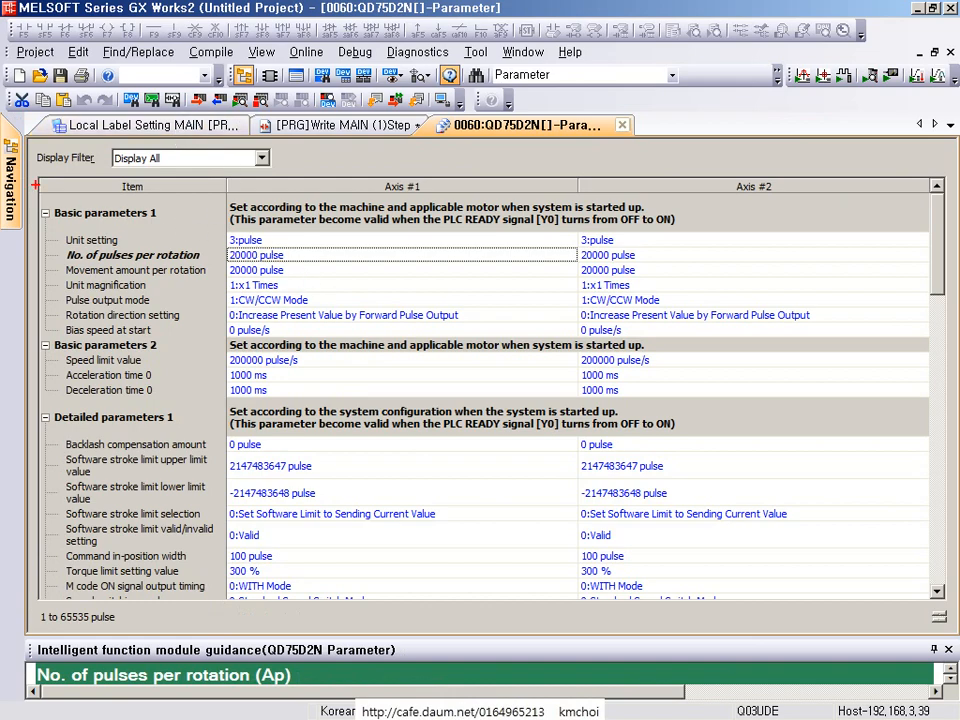
{"action": "left_click_drag", "start_coordinate": [37, 185], "coordinate": [224, 328]}
{"action": "left_click_drag", "start_coordinate": [18, 319], "coordinate": [246, 394]}
{"action": "left_click_drag", "start_coordinate": [3, 370], "coordinate": [317, 561]}
{"action": "key", "text": "Escape"}
{"action": "scroll", "coordinate": [121, 194], "scroll_direction": "down", "scroll_amount": 12}
{"action": "key", "text": "ctrl+2"}
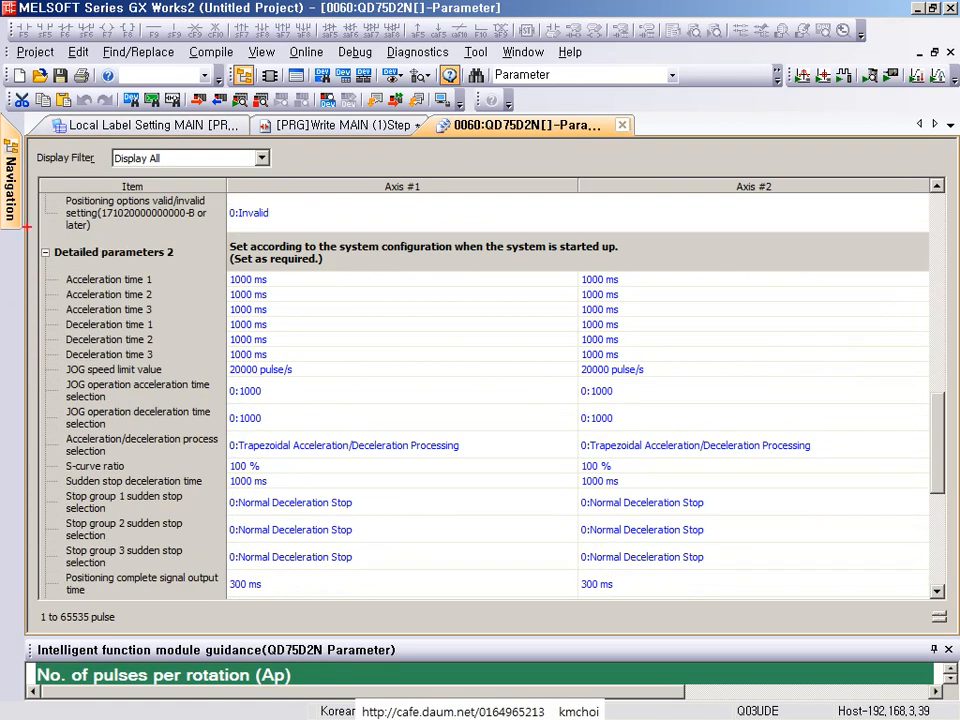
{"action": "left_click_drag", "start_coordinate": [25, 224], "coordinate": [226, 459]}
{"action": "key", "text": "Escape"}
{"action": "scroll", "coordinate": [91, 253], "scroll_direction": "down", "scroll_amount": 8}
{"action": "key", "text": "ctrl+2"}
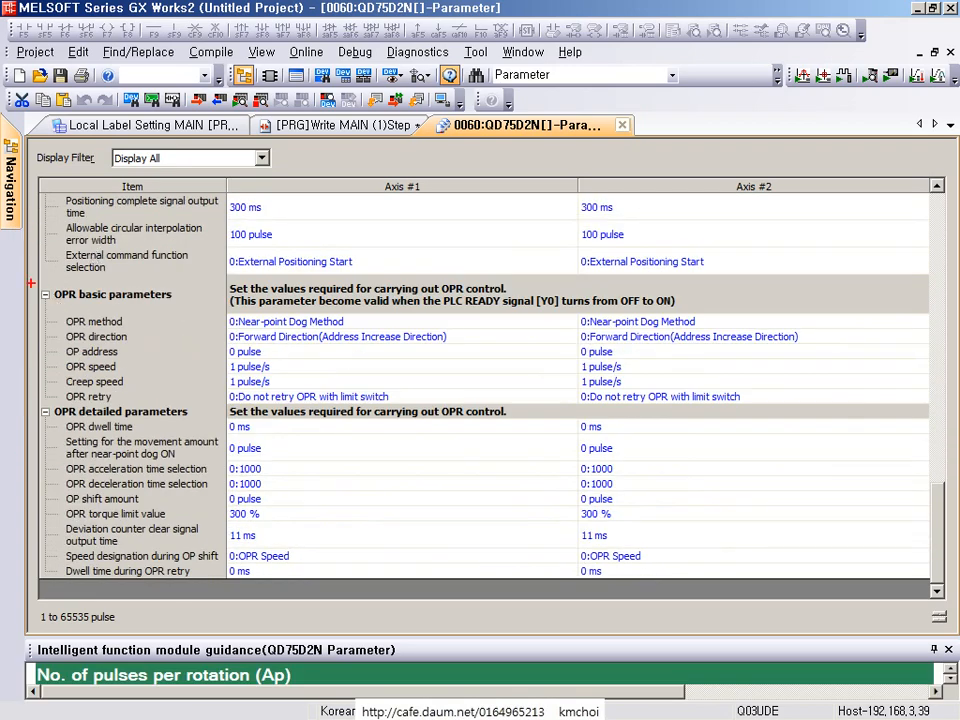
{"action": "mouse_move", "coordinate": [31, 282]}
{"action": "left_mouse_down"}
{"action": "mouse_move", "coordinate": [171, 400]}
{"action": "mouse_move", "coordinate": [224, 416]}
{"action": "mouse_move", "coordinate": [222, 406]}
{"action": "left_mouse_up"}
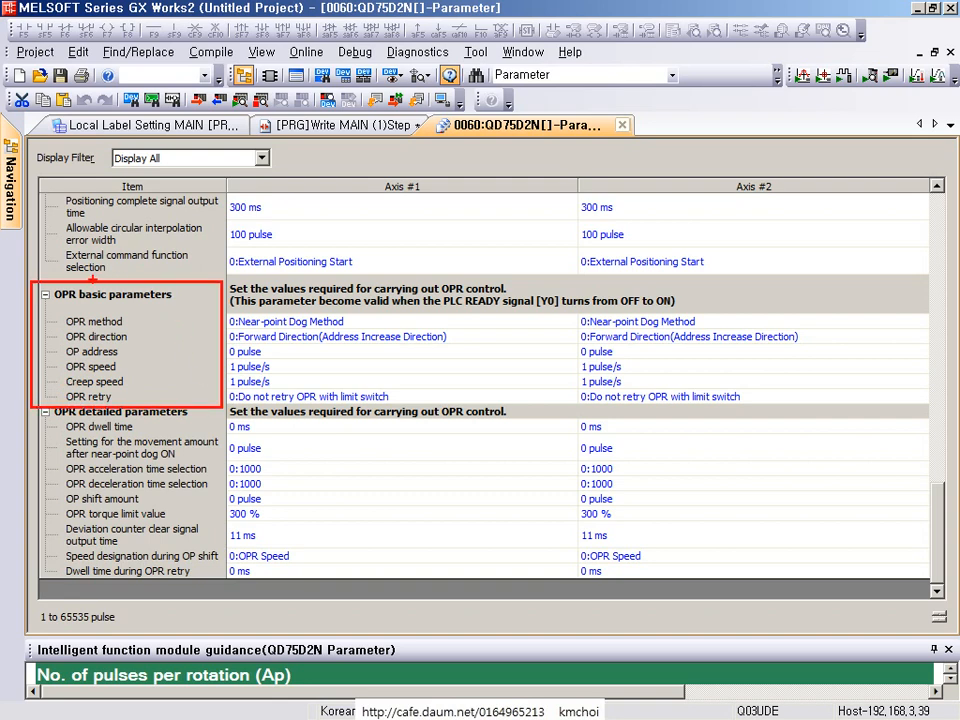
{"action": "left_click_drag", "start_coordinate": [92, 280], "coordinate": [158, 195]}
{"action": "key", "text": "e"}
{"action": "left_click_drag", "start_coordinate": [1, 385], "coordinate": [223, 575]}
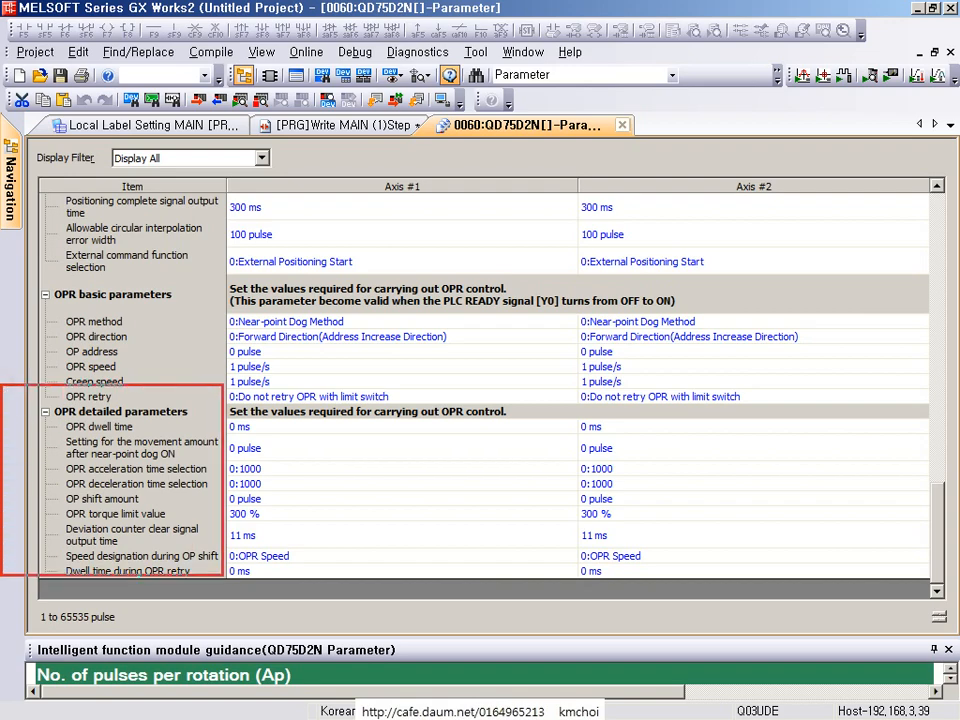
{"action": "key", "text": "Escape"}
{"action": "scroll", "coordinate": [242, 446], "scroll_direction": "up", "scroll_amount": 15}
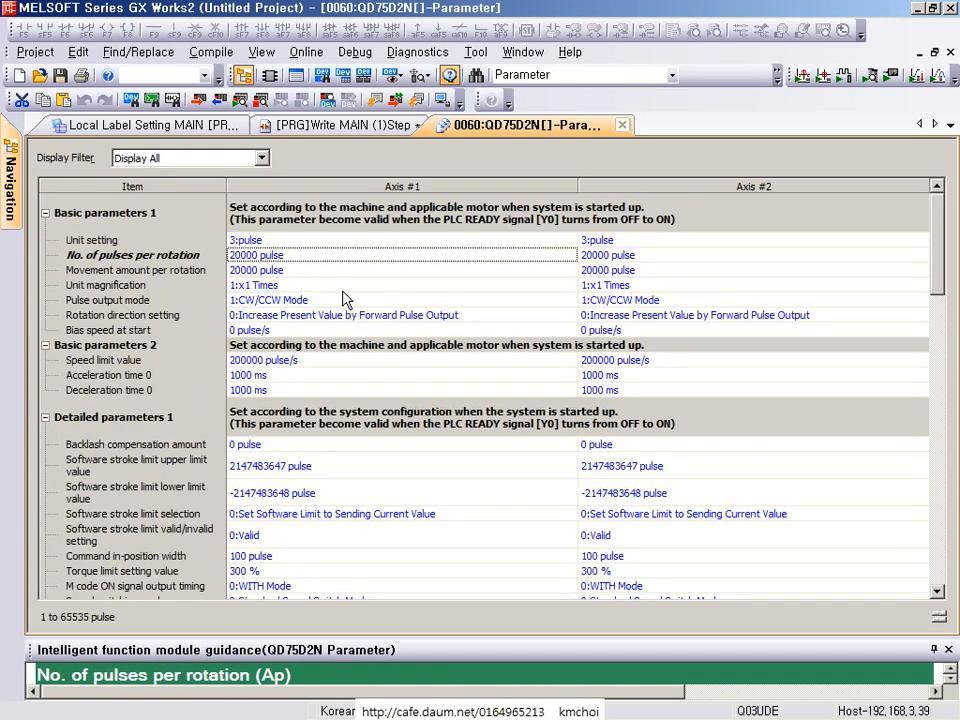
- Set the Axis #1 unit setting to 0:mm in Basic parameters 1
{"action": "left_click", "coordinate": [293, 242]}
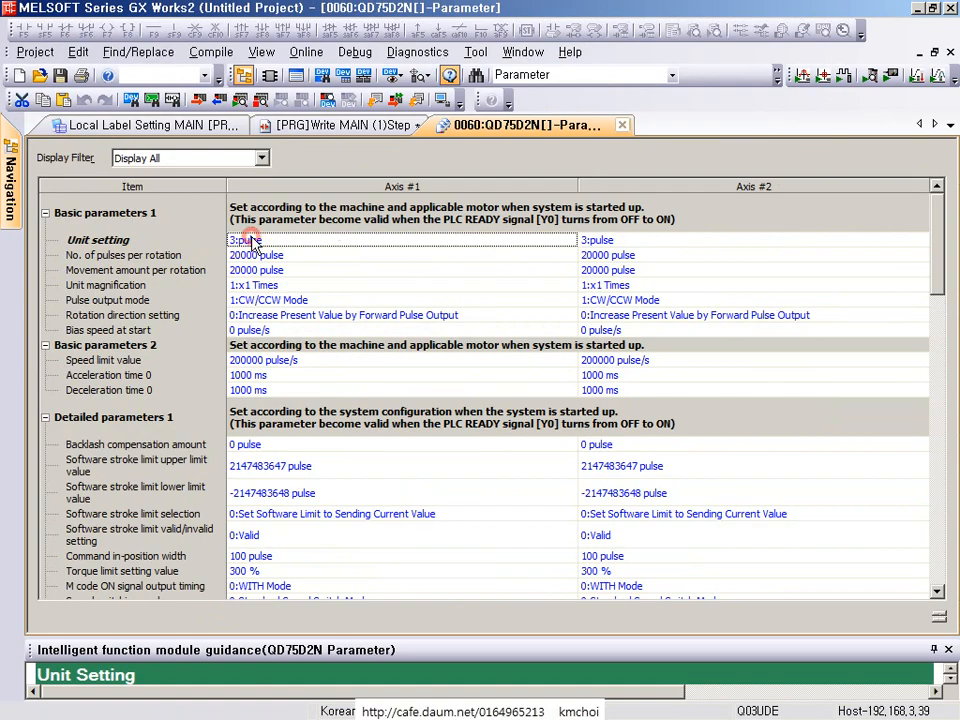
{"action": "left_click", "coordinate": [480, 245]}
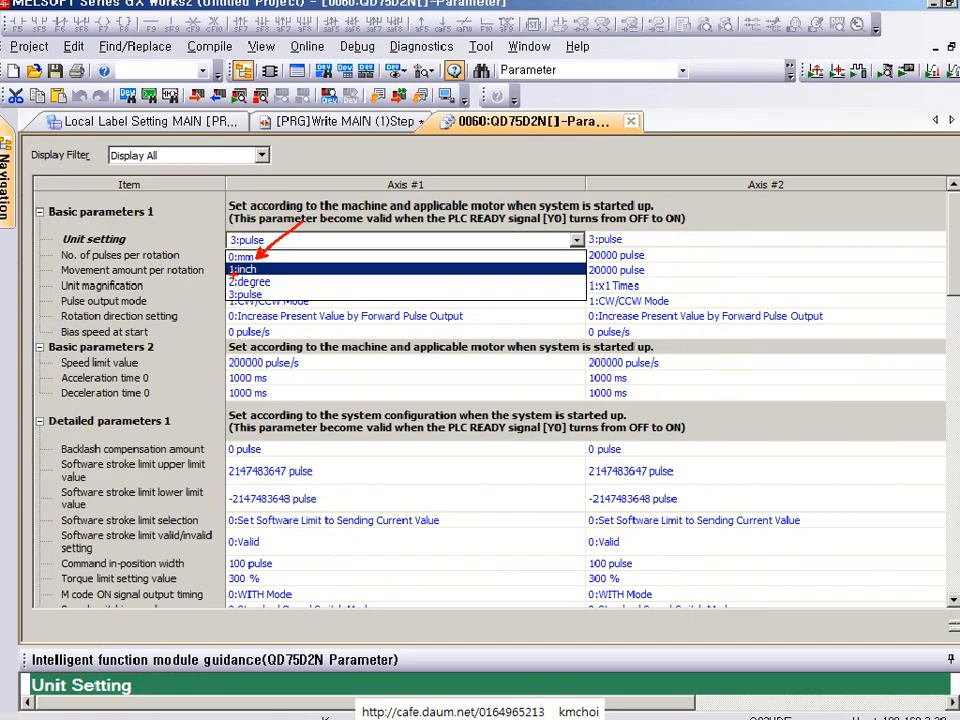
{"action": "left_click", "coordinate": [364, 264]}
{"action": "left_click", "coordinate": [255, 240]}
{"action": "left_click", "coordinate": [255, 241]}
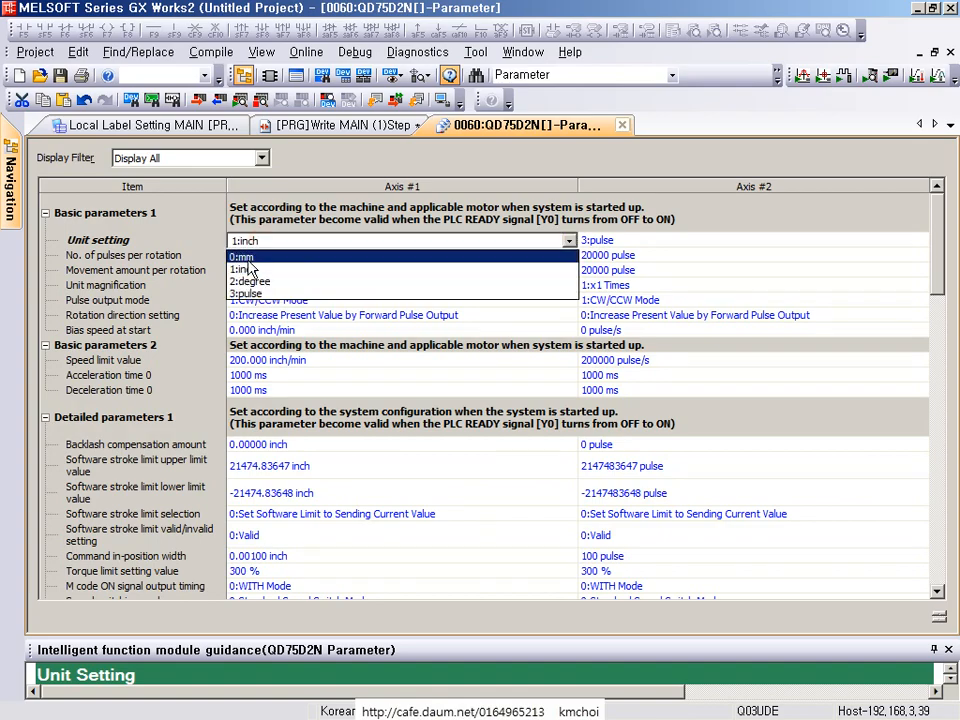
{"action": "left_click", "coordinate": [248, 261]}
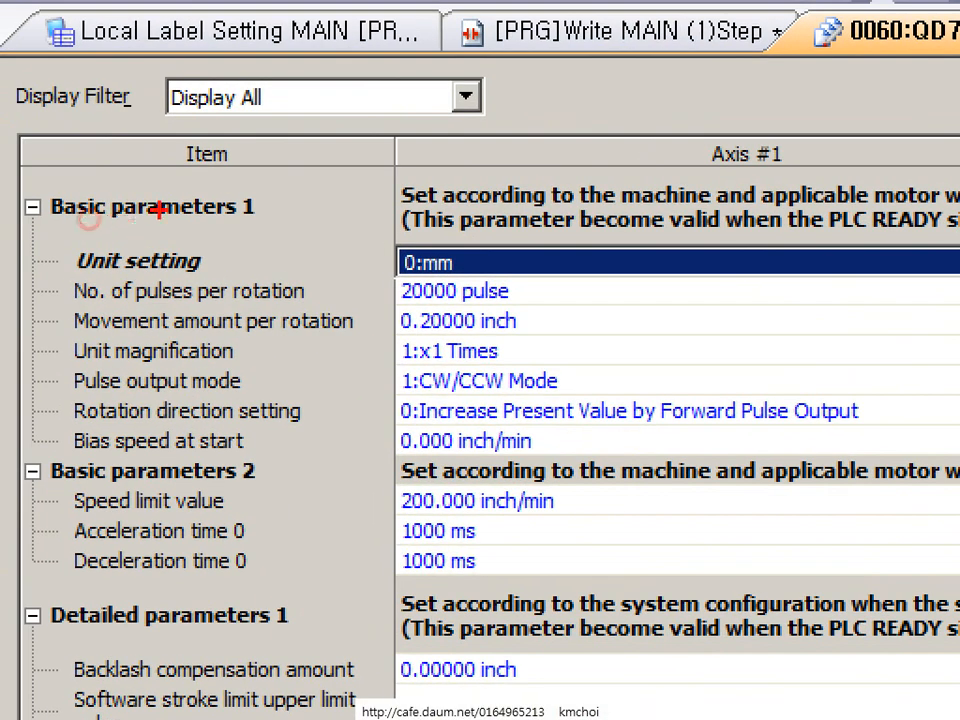
{"action": "left_click_drag", "start_coordinate": [182, 225], "coordinate": [282, 253]}
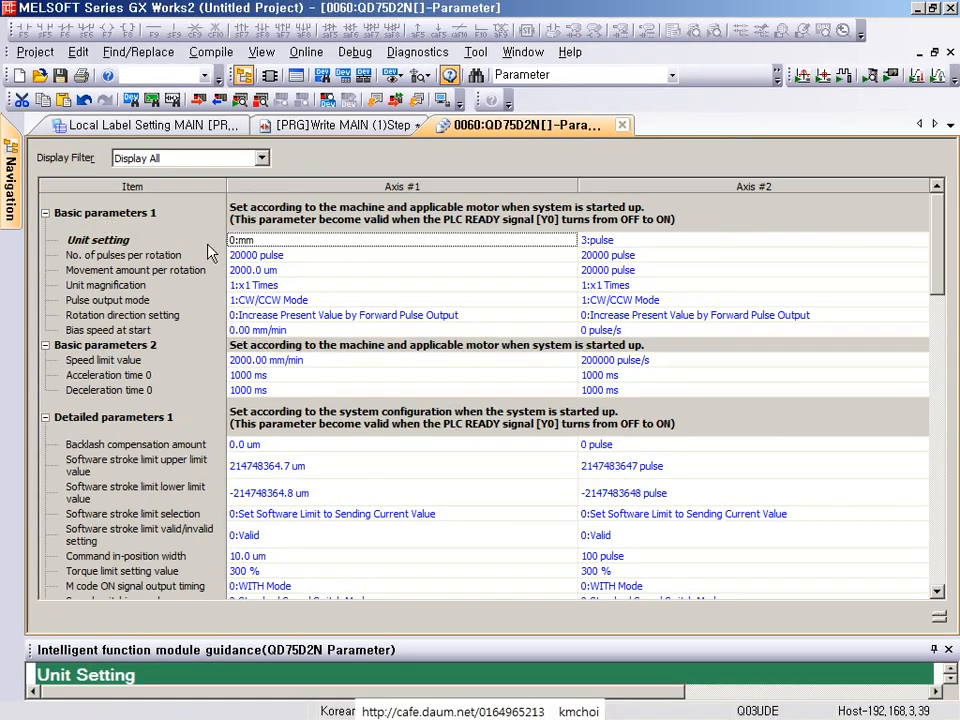
- Set the Axis #1 number of pulses per rotation to 65535
{"action": "left_click", "coordinate": [237, 291]}
{"action": "key", "text": "ctrl+1"}
{"action": "left_click", "coordinate": [39, 254]}
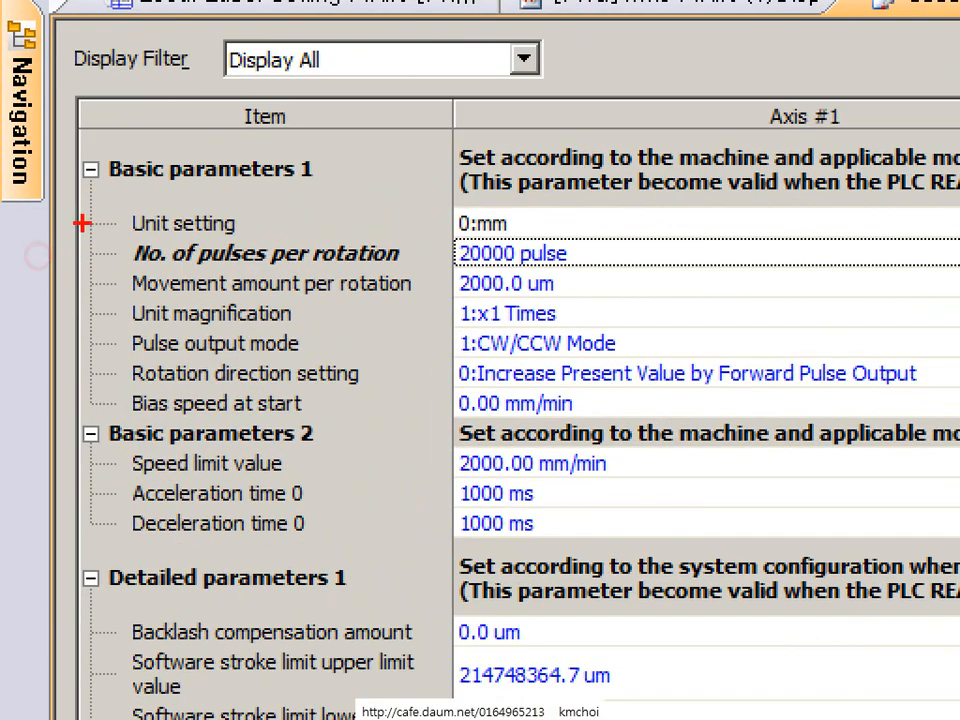
{"action": "left_click_drag", "start_coordinate": [41, 240], "coordinate": [226, 269]}
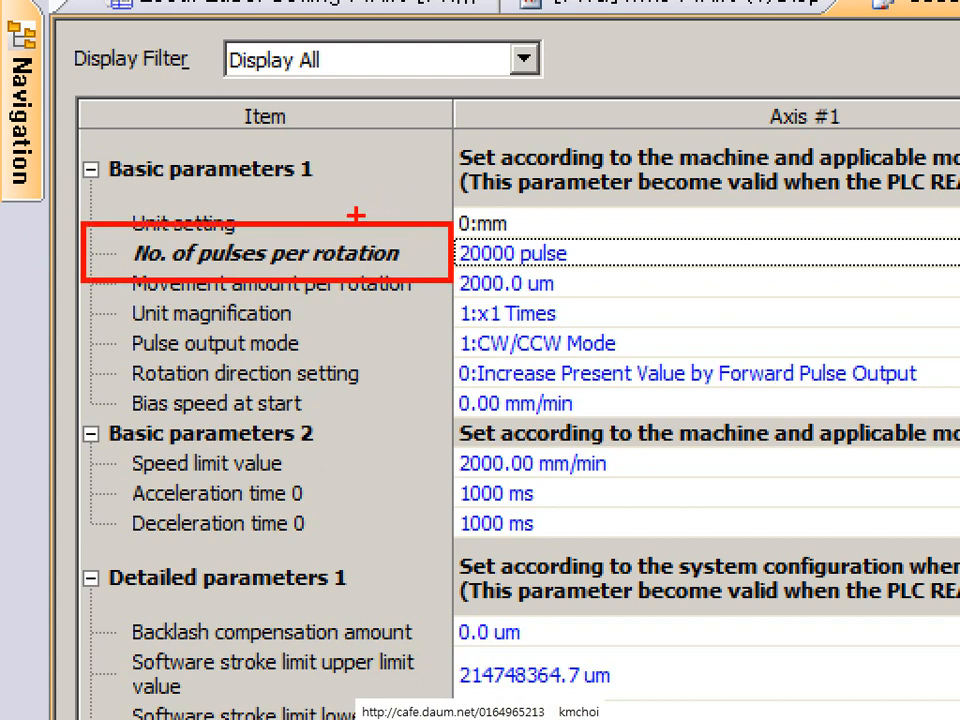
{"action": "left_click_drag", "start_coordinate": [356, 214], "coordinate": [465, 75]}
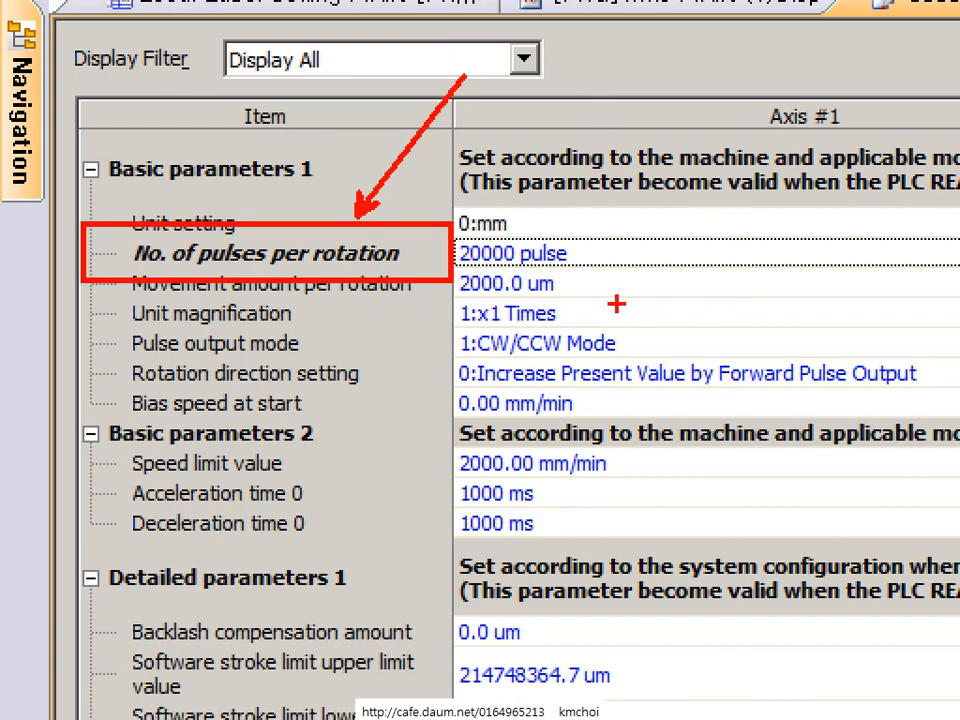
{"action": "key", "text": "Escape"}
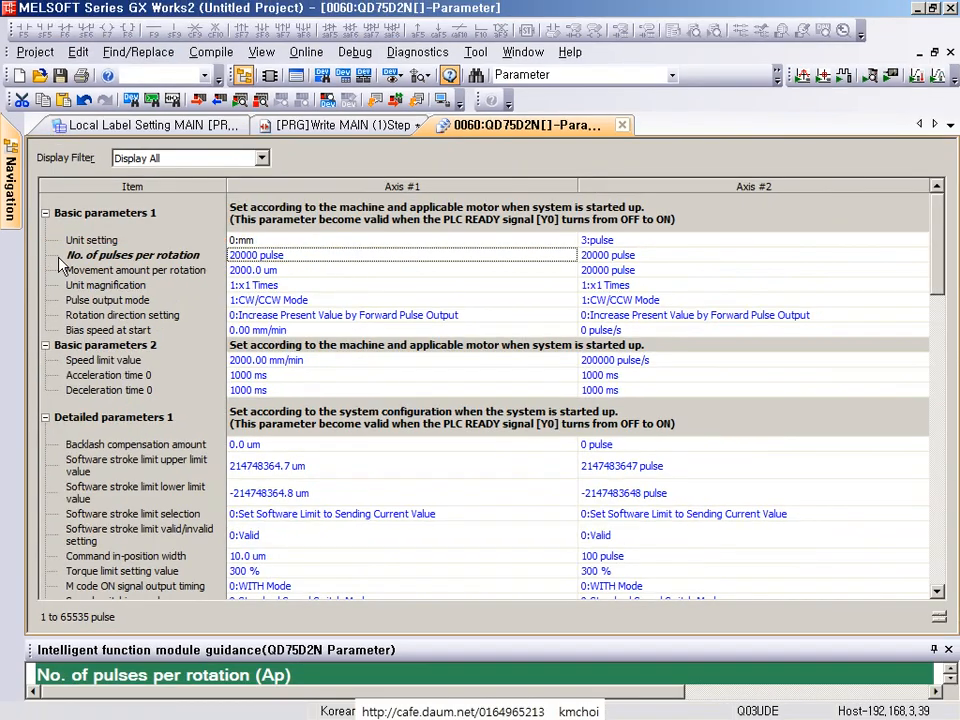
{"action": "double_click", "coordinate": [285, 255]}
{"action": "type", "text": "65535"}
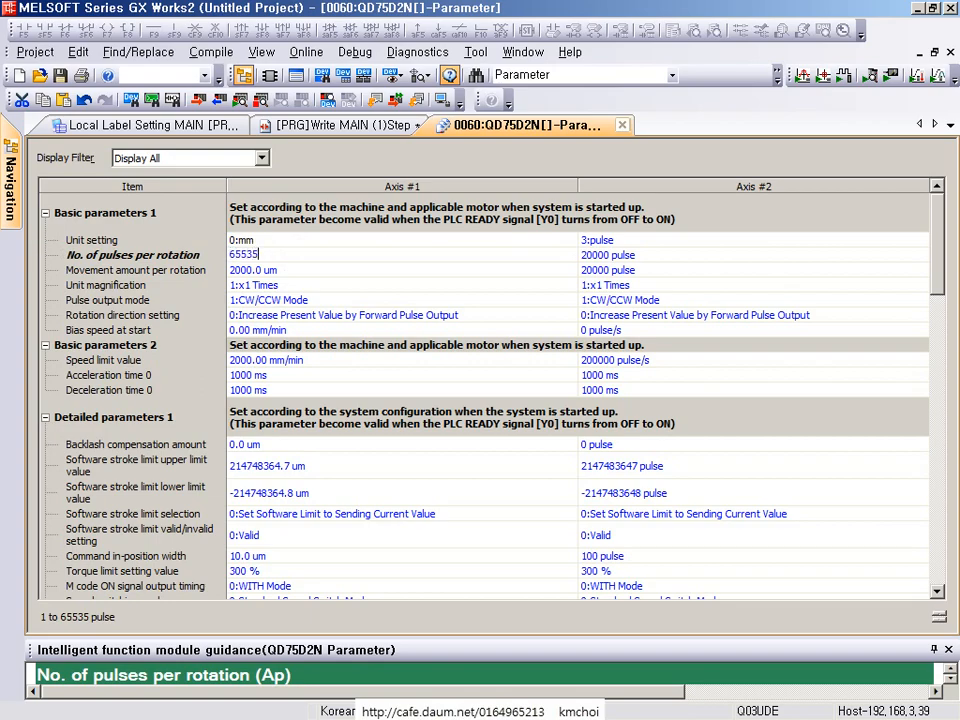
{"action": "key", "text": "Return"}
{"action": "key", "text": "ctrl+1"}
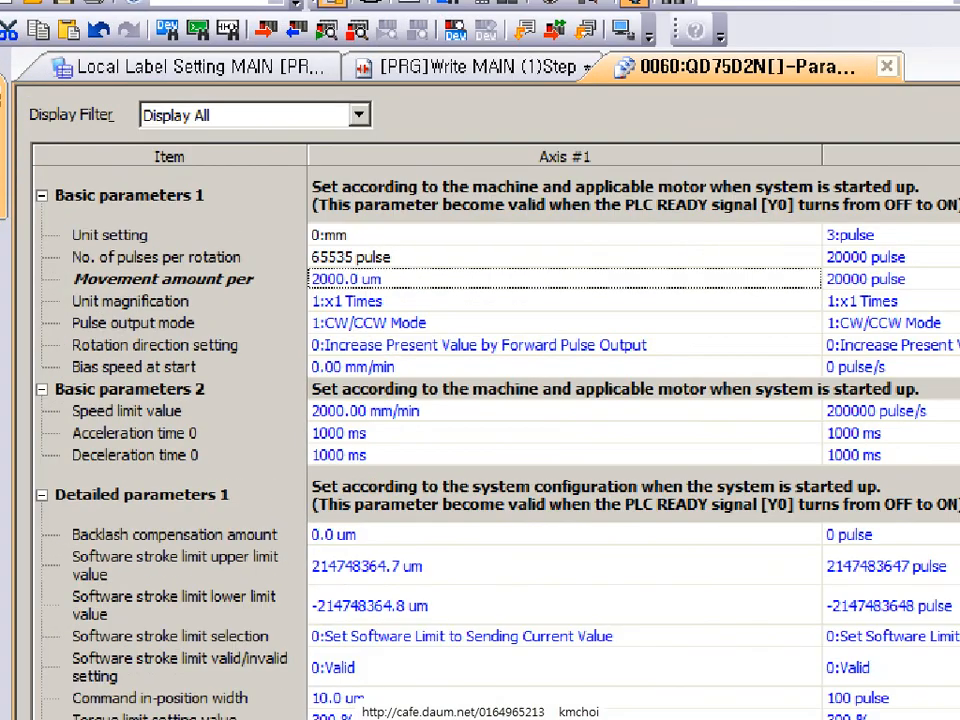
{"action": "left_click_drag", "start_coordinate": [186, 242], "coordinate": [309, 275]}
{"action": "key", "text": "Escape"}
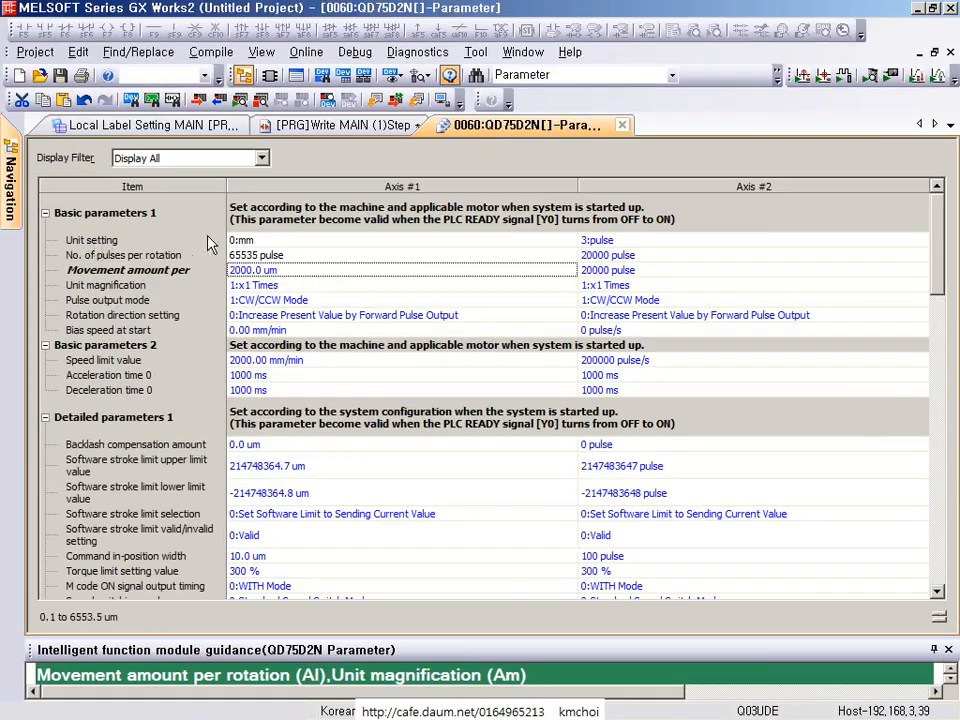
- Try to set the Axis #1 number of pulses per rotation to 65536
{"action": "left_click", "coordinate": [468, 262]}
{"action": "left_click", "coordinate": [506, 262]}
{"action": "double_click", "coordinate": [291, 256]}
{"action": "type", "text": "6553"}
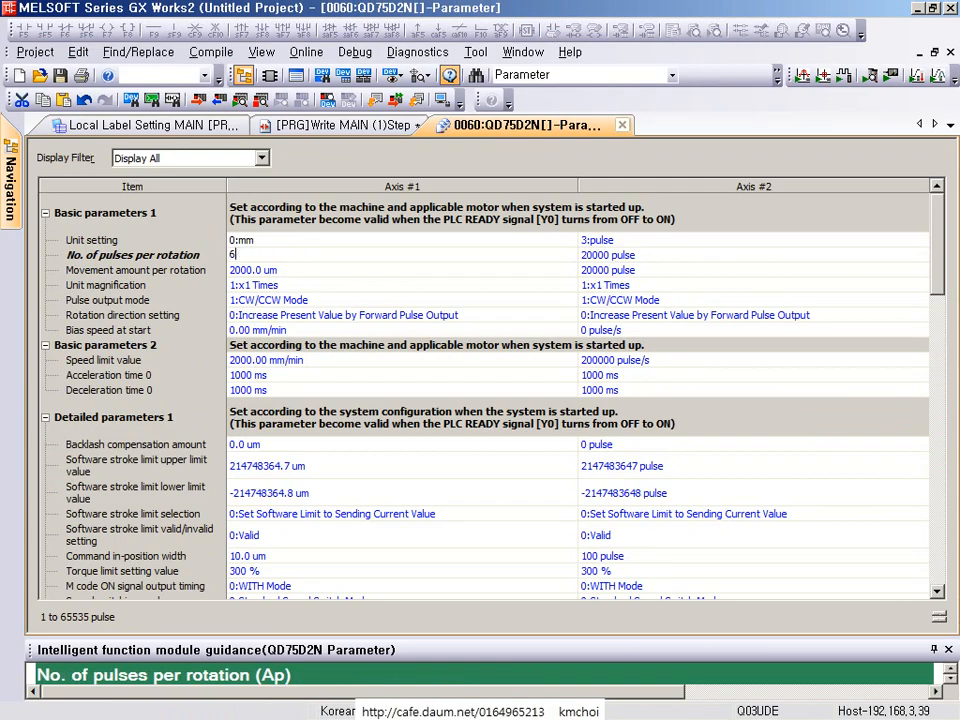
{"action": "type", "text": "6"}
{"action": "key", "text": "Return"}
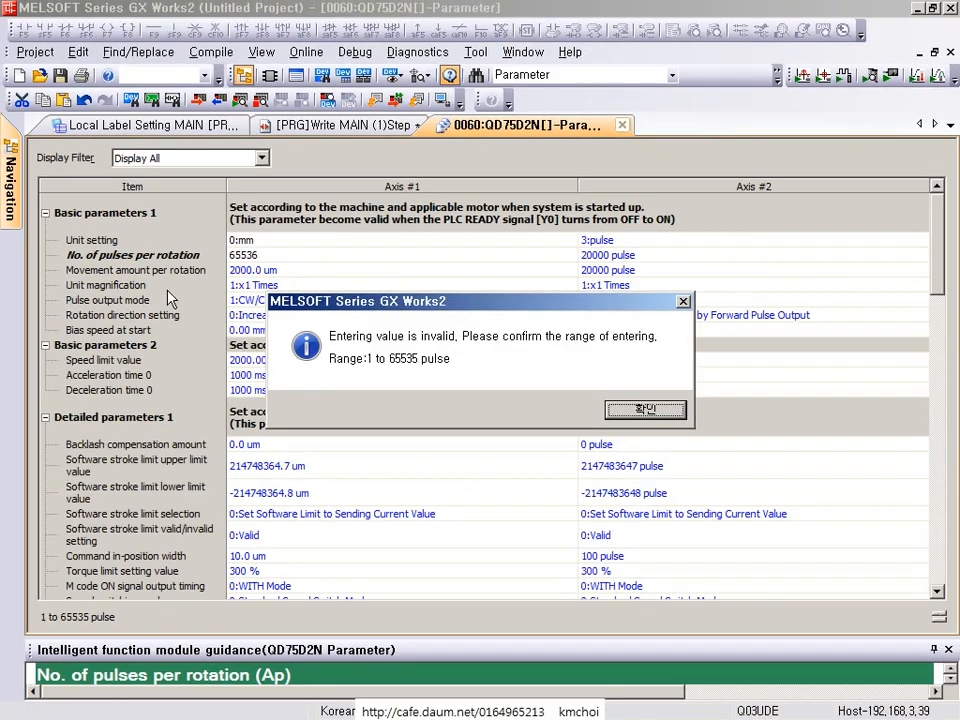
{"action": "key", "text": "Return"}
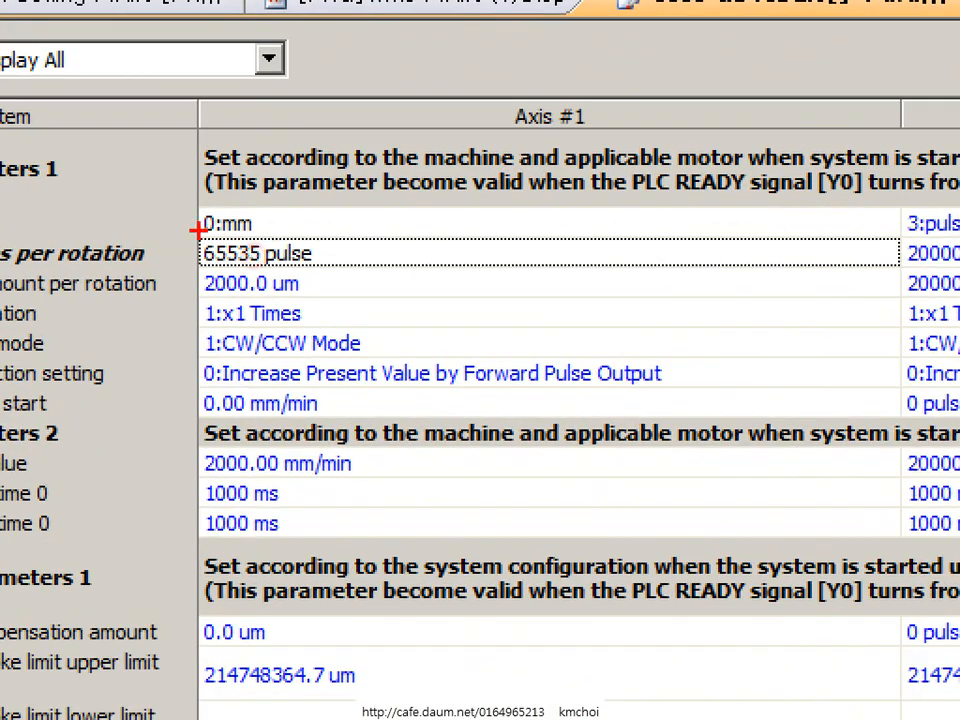
{"action": "left_click_drag", "start_coordinate": [192, 235], "coordinate": [329, 275]}
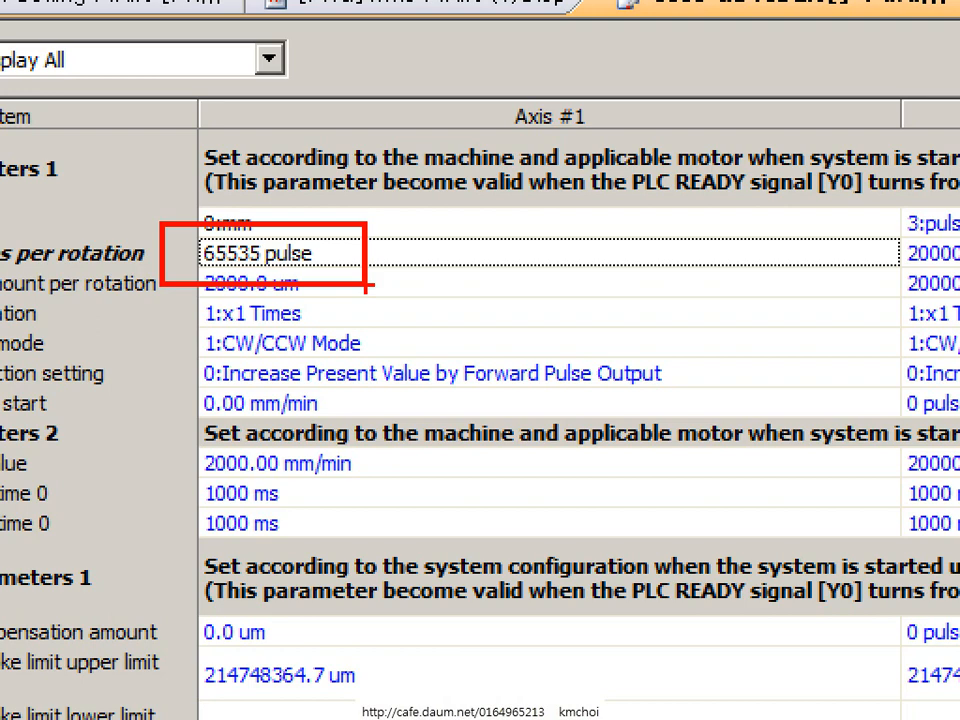
{"action": "key", "text": "Escape"}
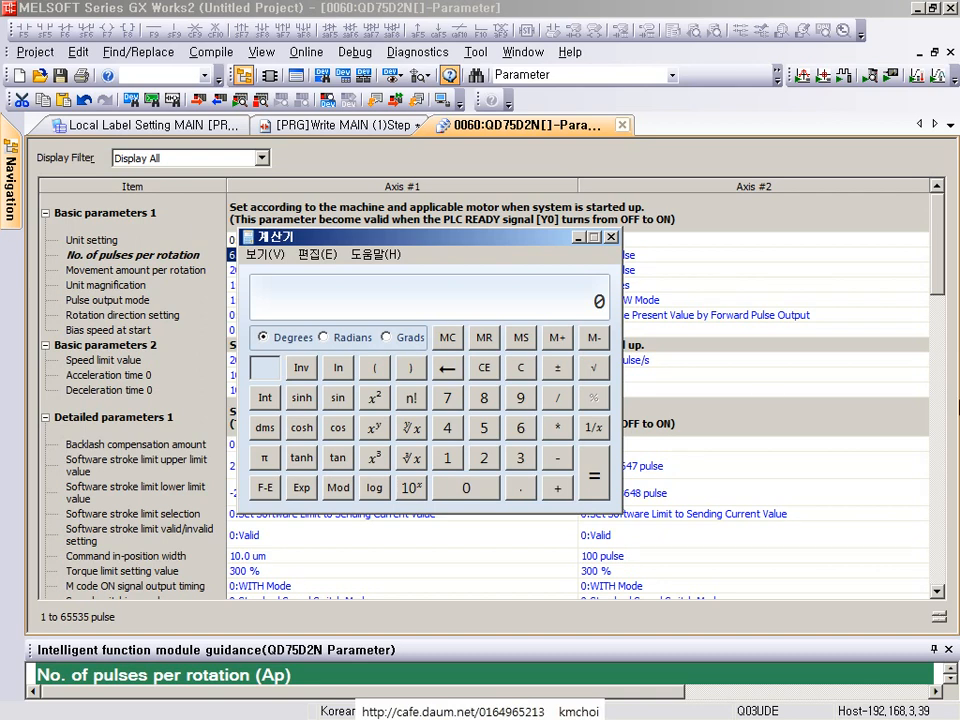
- Calculate 2 to the power of 22 in the Windows calculator
{"action": "type", "text": "41"}
{"action": "key", "text": "Escape"}
{"action": "type", "text": "2"}
{"action": "left_click", "coordinate": [374, 427]}
{"action": "left_click", "coordinate": [484, 457]}
{"action": "left_click", "coordinate": [484, 457]}
{"action": "left_click", "coordinate": [594, 476]}
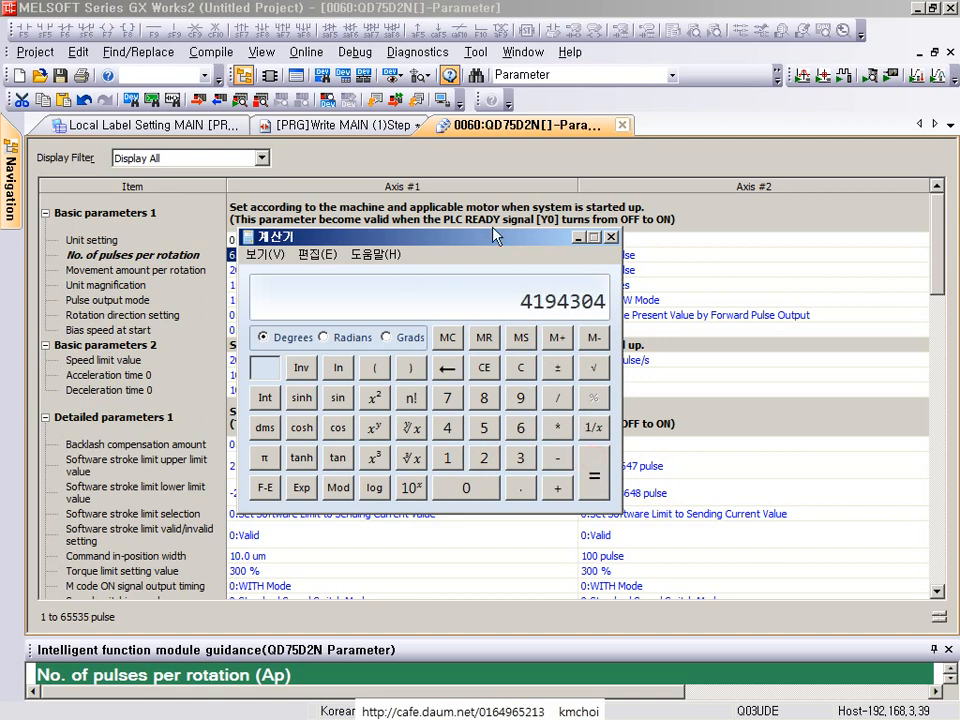
- Divide the calculated power by 512 and close the calculator
{"action": "left_click_drag", "start_coordinate": [476, 240], "coordinate": [540, 193]}
{"action": "key", "text": "slash"}
{"action": "type", "text": "5"}
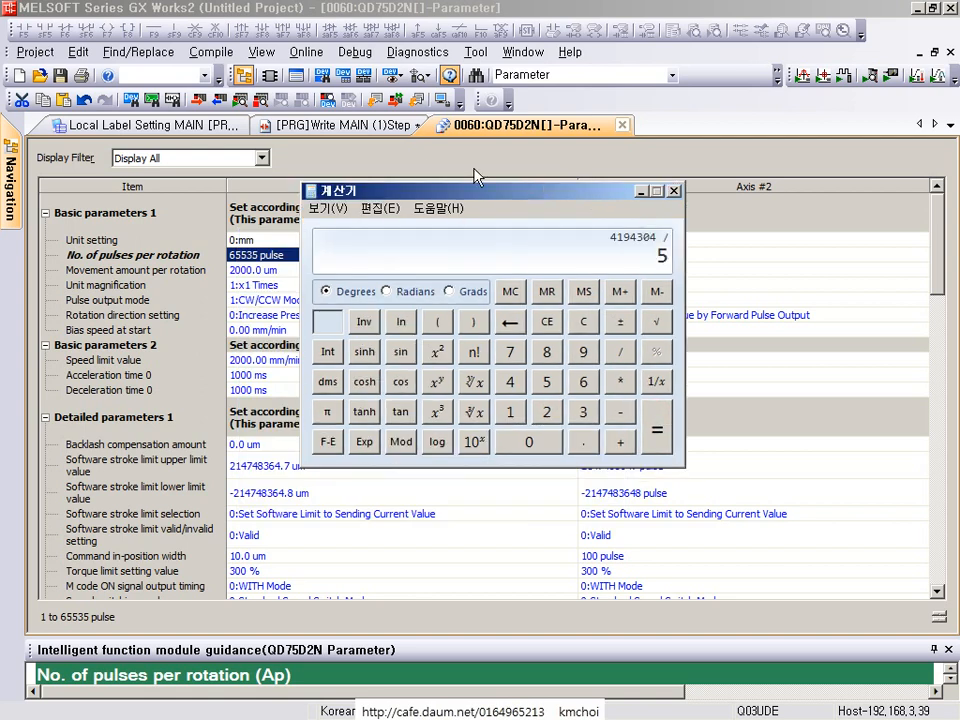
{"action": "type", "text": "12"}
{"action": "key", "text": "Return"}
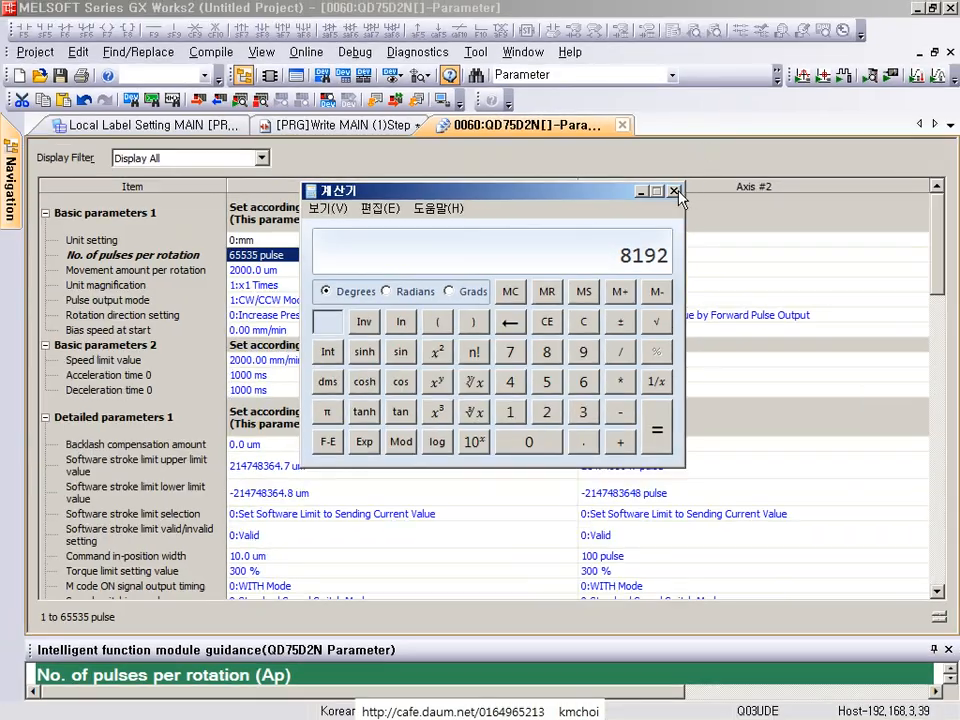
{"action": "left_click", "coordinate": [674, 190]}
- Set the Axis #1 number of pulses per rotation to 8192
{"action": "left_click", "coordinate": [294, 256]}
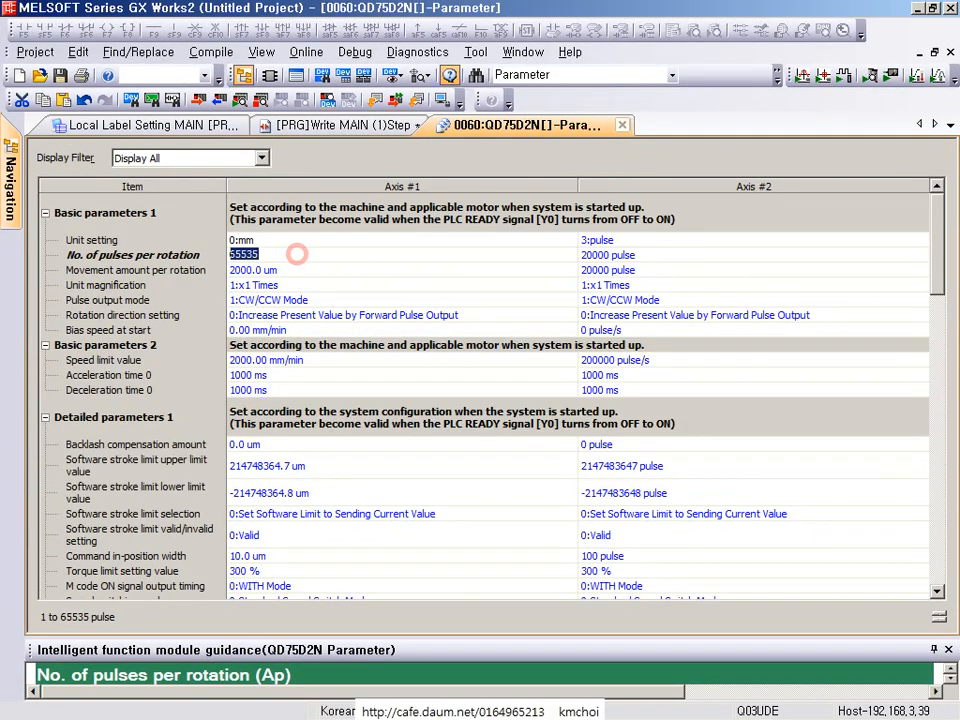
{"action": "key", "text": "BackSpace"}
{"action": "key", "text": "BackSpace"}
{"action": "key", "text": "BackSpace"}
{"action": "key", "text": "BackSpace"}
{"action": "key", "text": "BackSpace"}
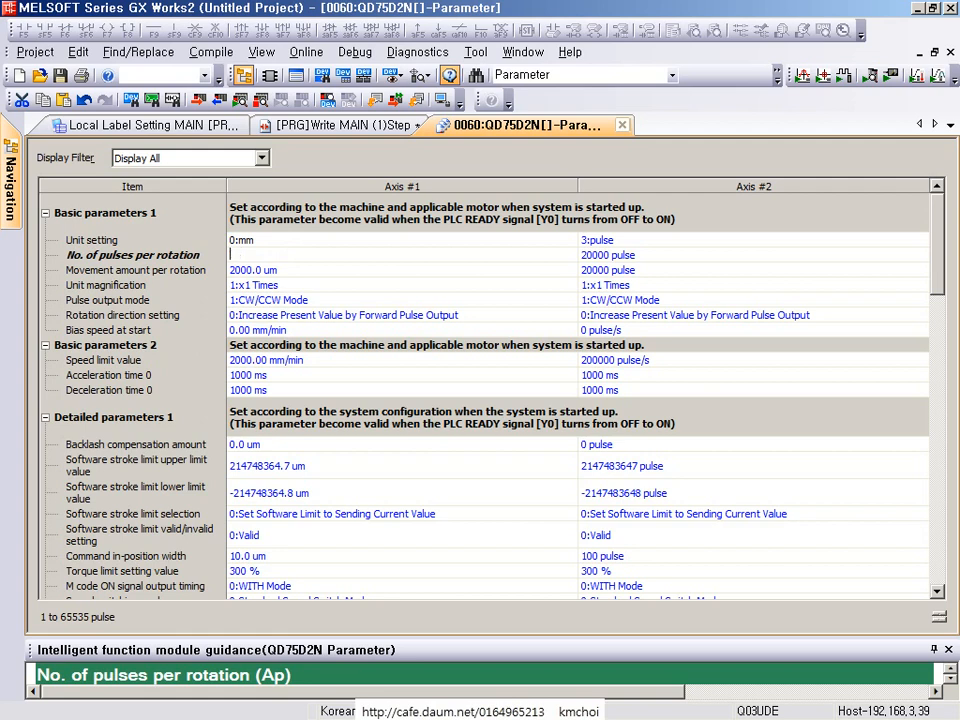
{"action": "type", "text": "8192"}
{"action": "key", "text": "Return"}
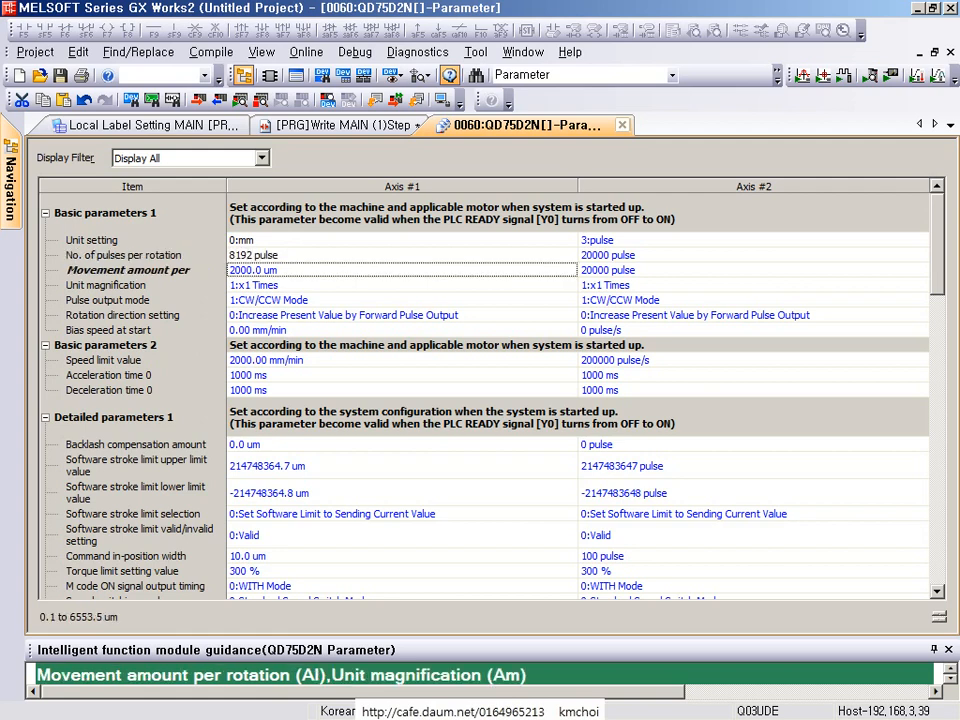
- Select the Axis #1 movement amount per rotation, and switch to Microsoft LifeCam to examine the vertical axis of the training rig
{"action": "left_click", "coordinate": [232, 259]}
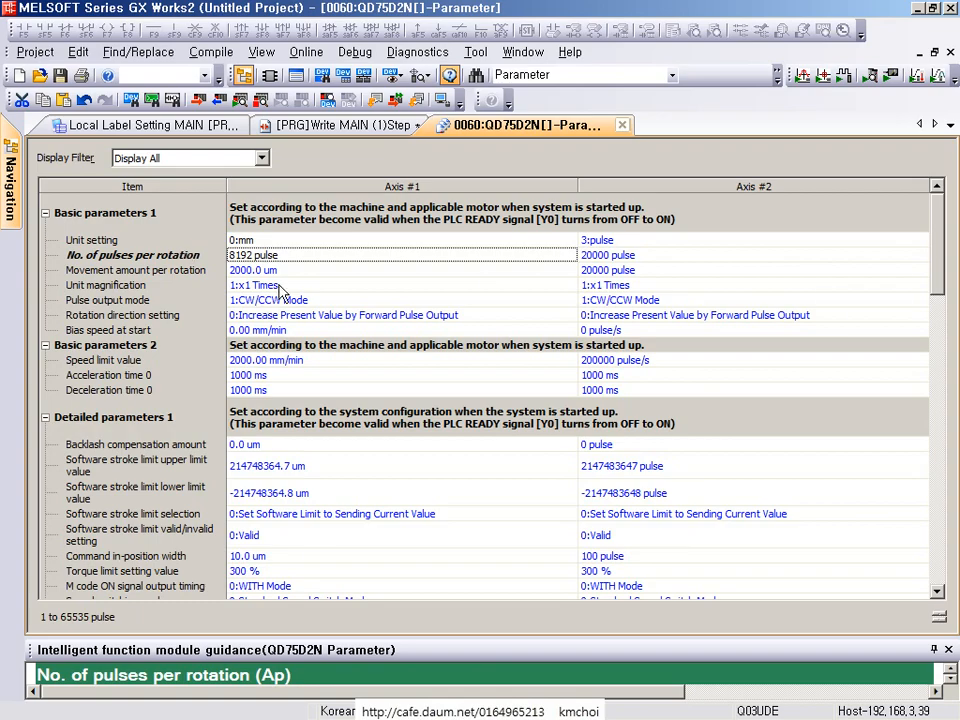
{"action": "left_click", "coordinate": [276, 270]}
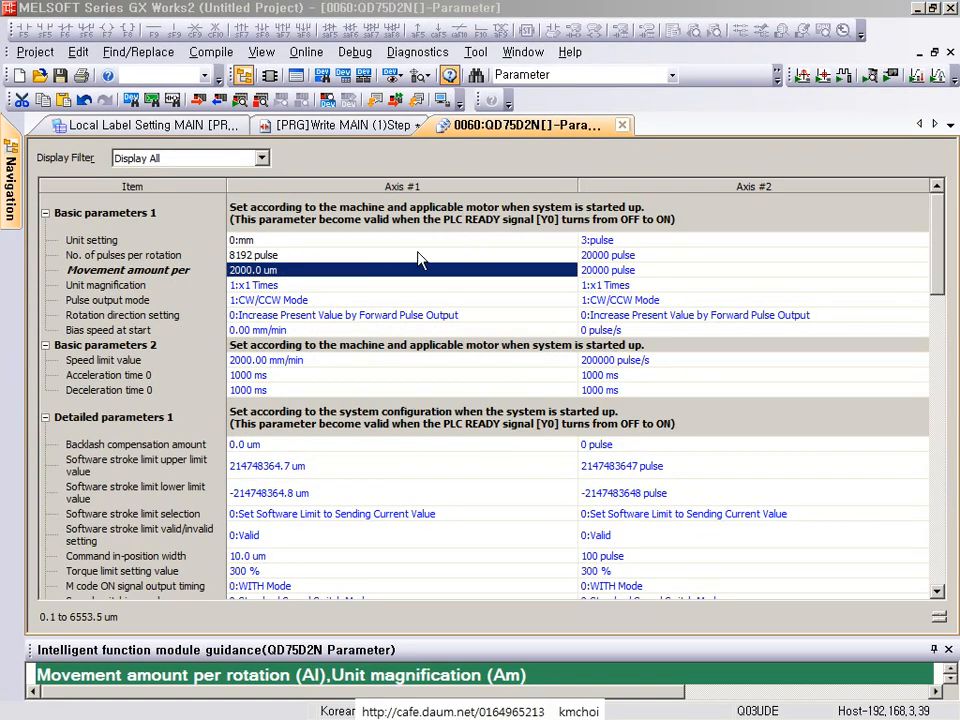
{"action": "key", "text": "alt+Tab"}
{"action": "key", "text": "ctrl+2"}
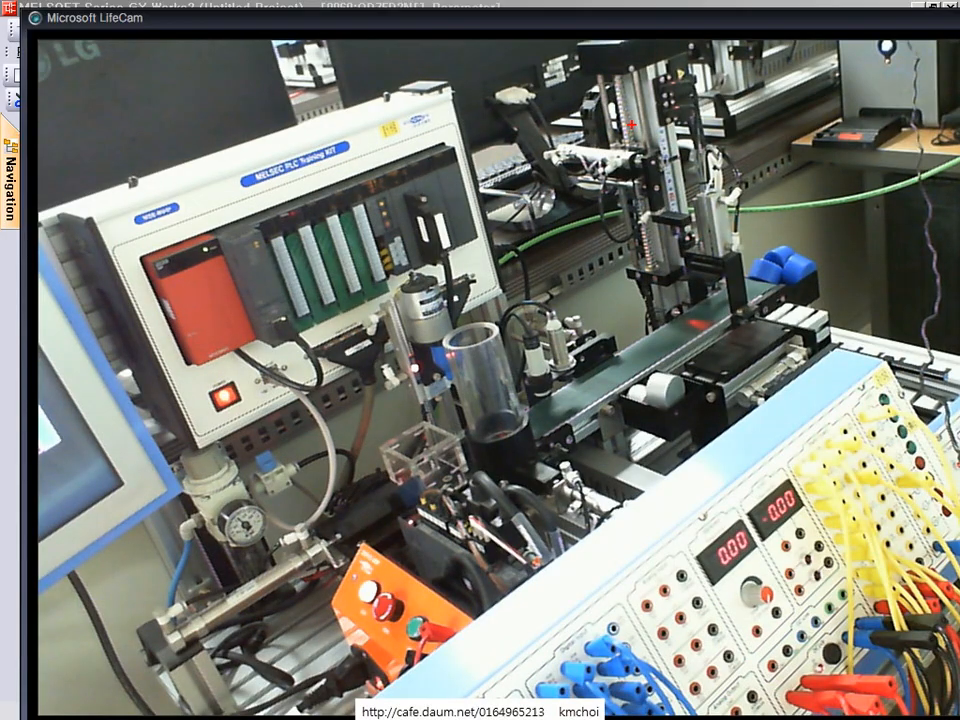
{"action": "mouse_move", "coordinate": [637, 50]}
{"action": "left_mouse_down"}
{"action": "mouse_move", "coordinate": [673, 52]}
{"action": "mouse_move", "coordinate": [662, 79]}
{"action": "mouse_move", "coordinate": [671, 56]}
{"action": "left_mouse_up"}
{"action": "left_click_drag", "start_coordinate": [631, 131], "coordinate": [620, 81]}
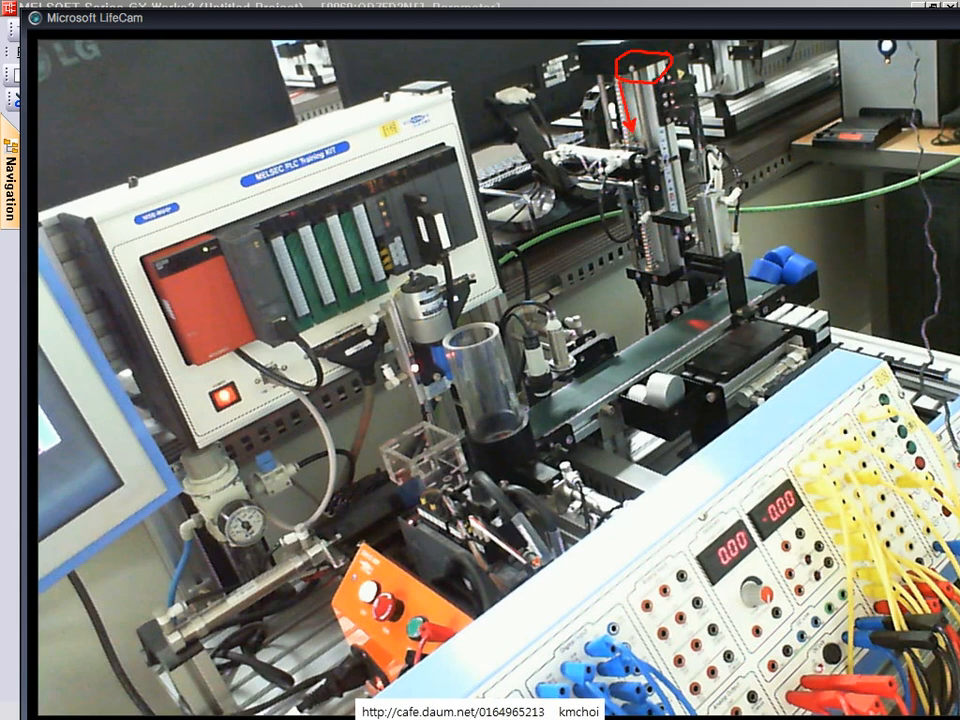
{"action": "key", "text": "Escape"}
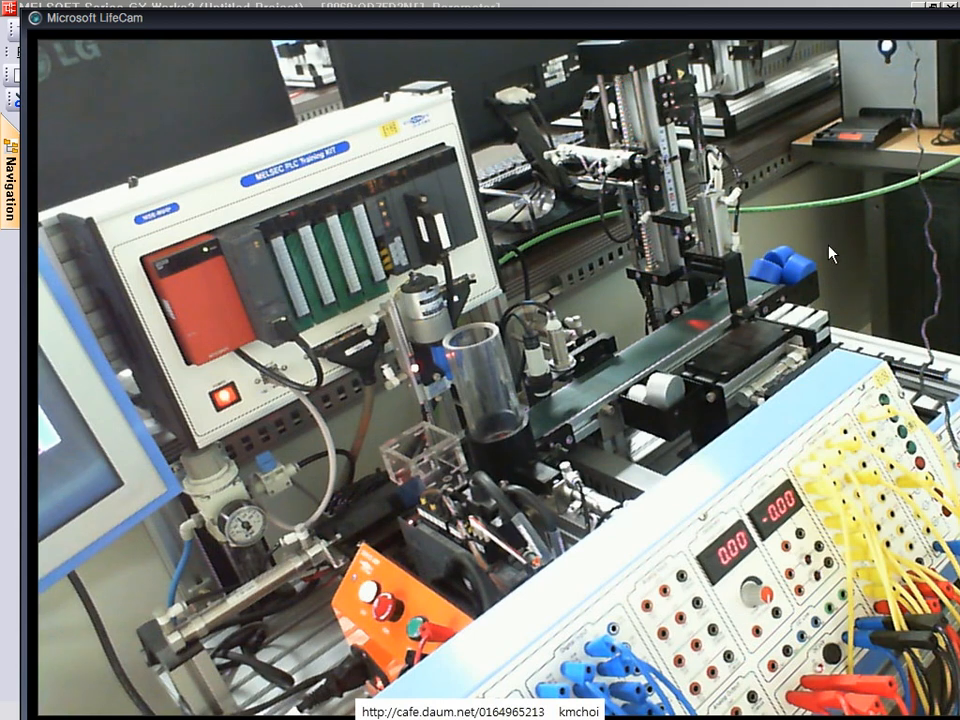
- Examine the ball screw of the vertical axis in the camera view and mark its pitch as 5 mm
{"action": "key", "text": "ctrl+2"}
{"action": "left_click_drag", "start_coordinate": [625, 113], "coordinate": [520, 187]}
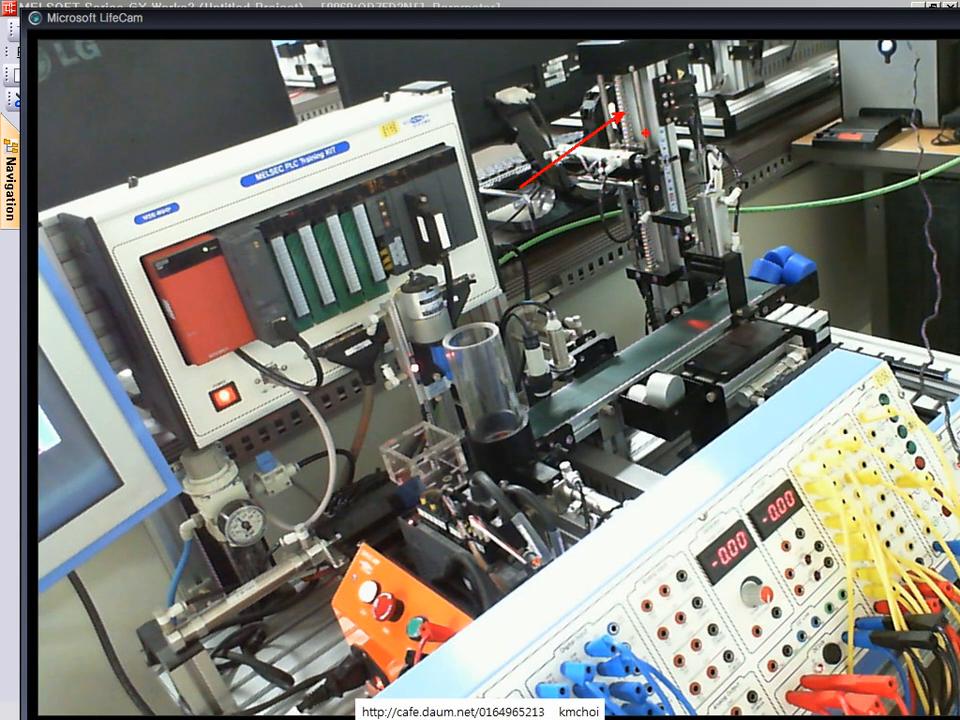
{"action": "mouse_move", "coordinate": [647, 134]}
{"action": "left_mouse_down"}
{"action": "mouse_move", "coordinate": [650, 188]}
{"action": "mouse_move", "coordinate": [639, 182]}
{"action": "left_mouse_up"}
{"action": "mouse_move", "coordinate": [642, 151]}
{"action": "left_mouse_down"}
{"action": "mouse_move", "coordinate": [675, 143]}
{"action": "mouse_move", "coordinate": [686, 163]}
{"action": "mouse_move", "coordinate": [747, 149]}
{"action": "left_mouse_up"}
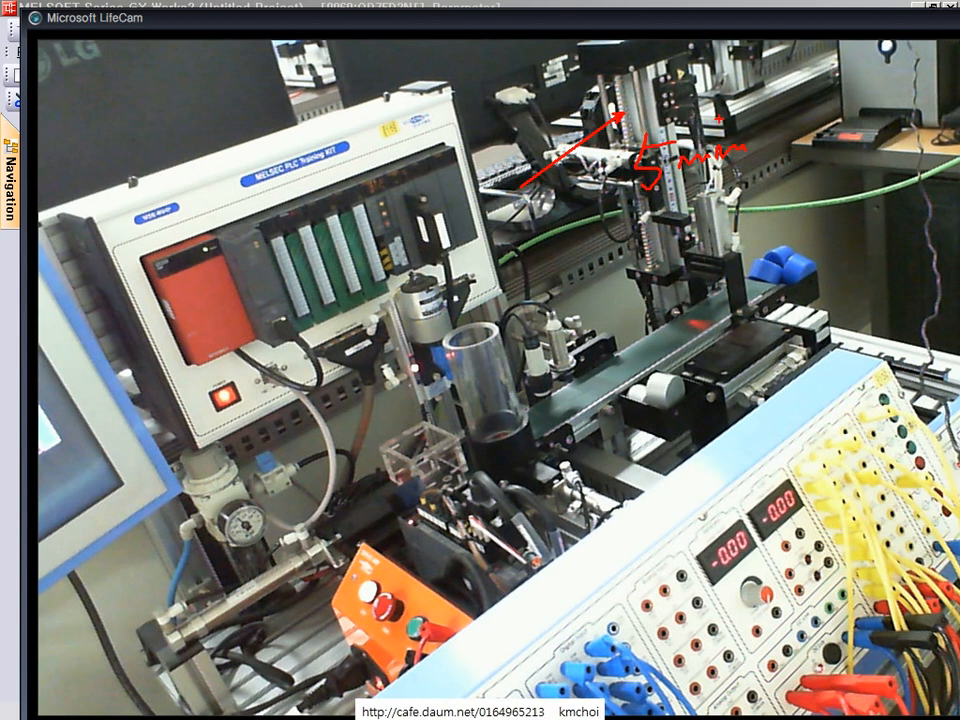
{"action": "key", "text": "Escape"}
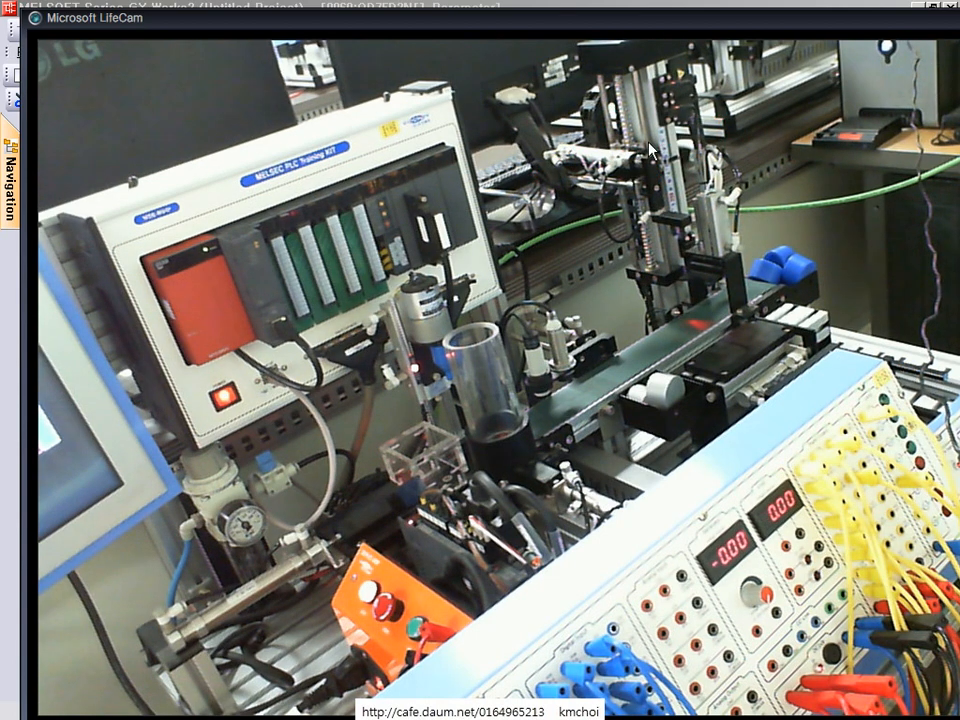
- Switch back to GX Works2 and set the Axis #1 movement amount per rotation to 5000 um
{"action": "key", "text": "alt+Tab"}
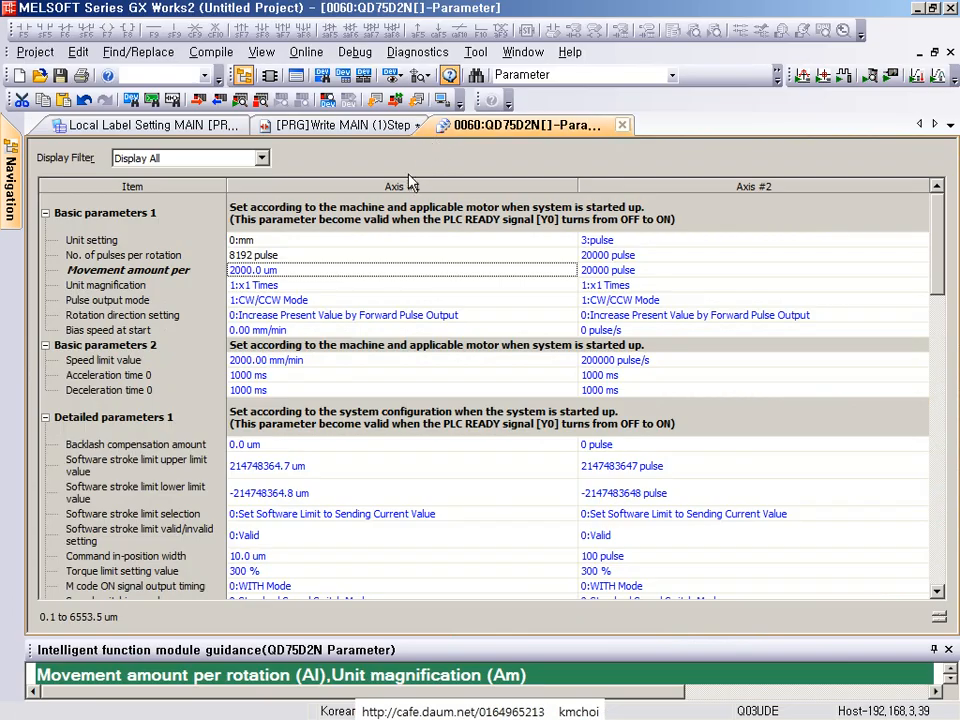
{"action": "double_click", "coordinate": [296, 269]}
{"action": "type", "text": "5000"}
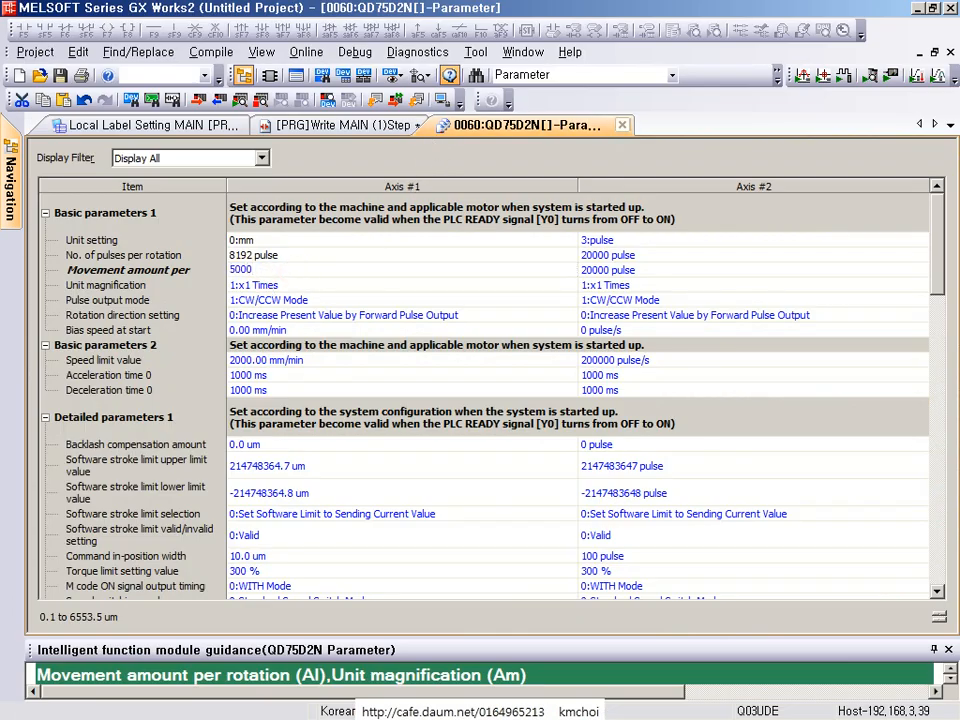
{"action": "key", "text": "Return"}
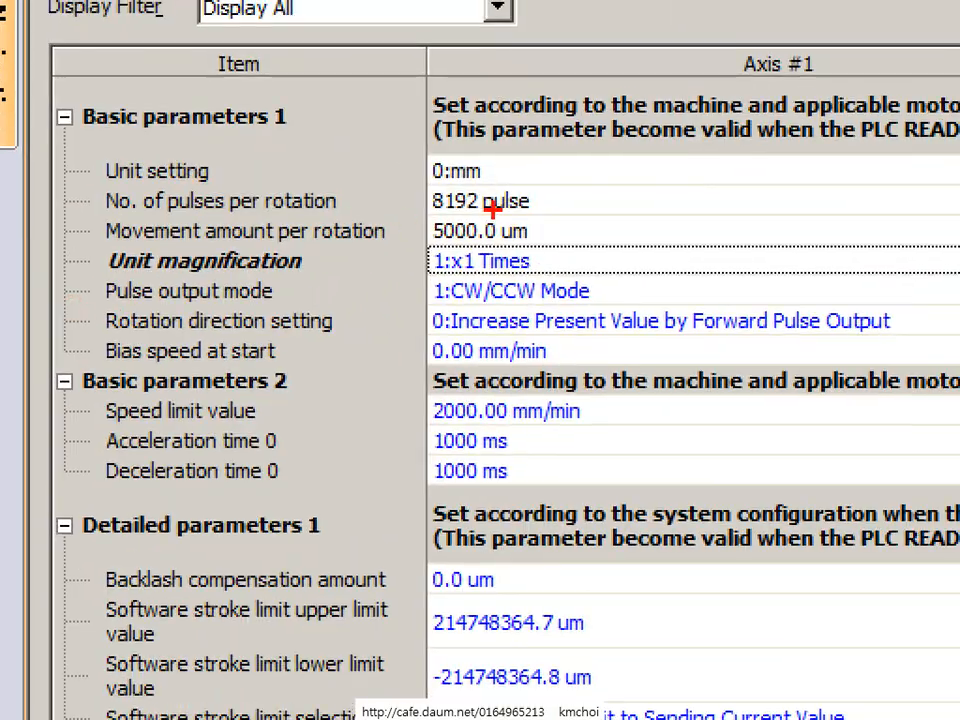
{"action": "left_click_drag", "start_coordinate": [493, 209], "coordinate": [567, 245]}
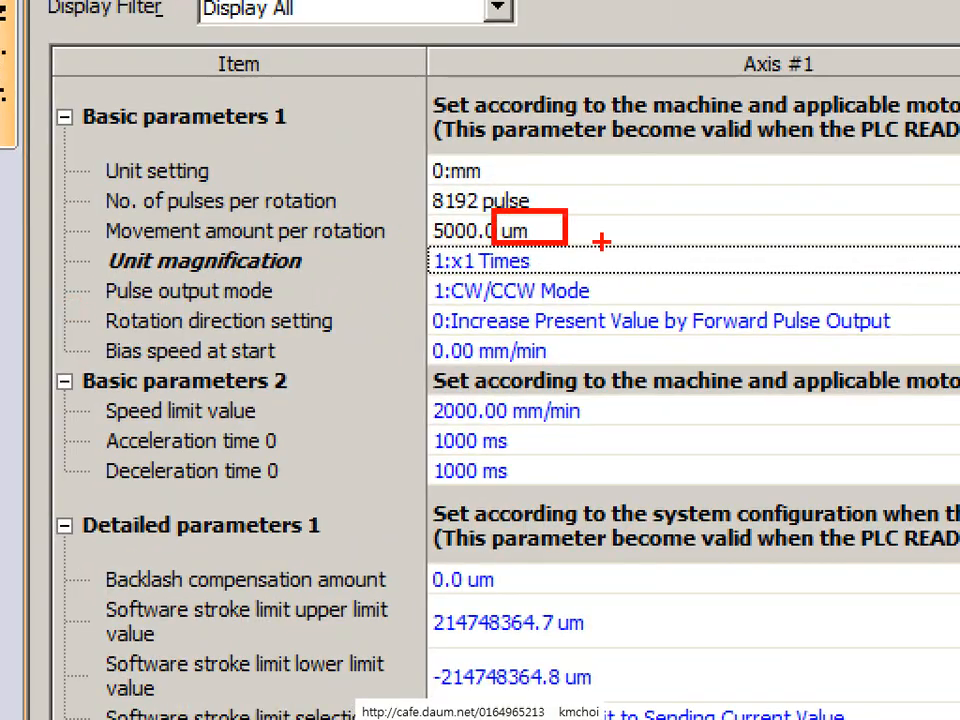
{"action": "key", "text": "e"}
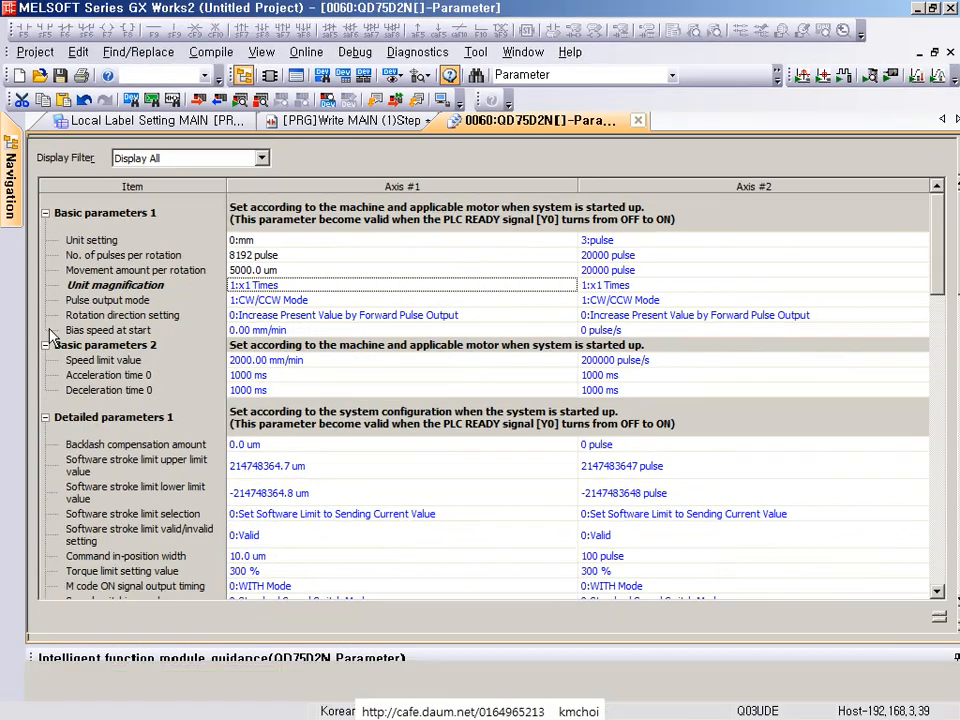
{"action": "left_click", "coordinate": [296, 270]}
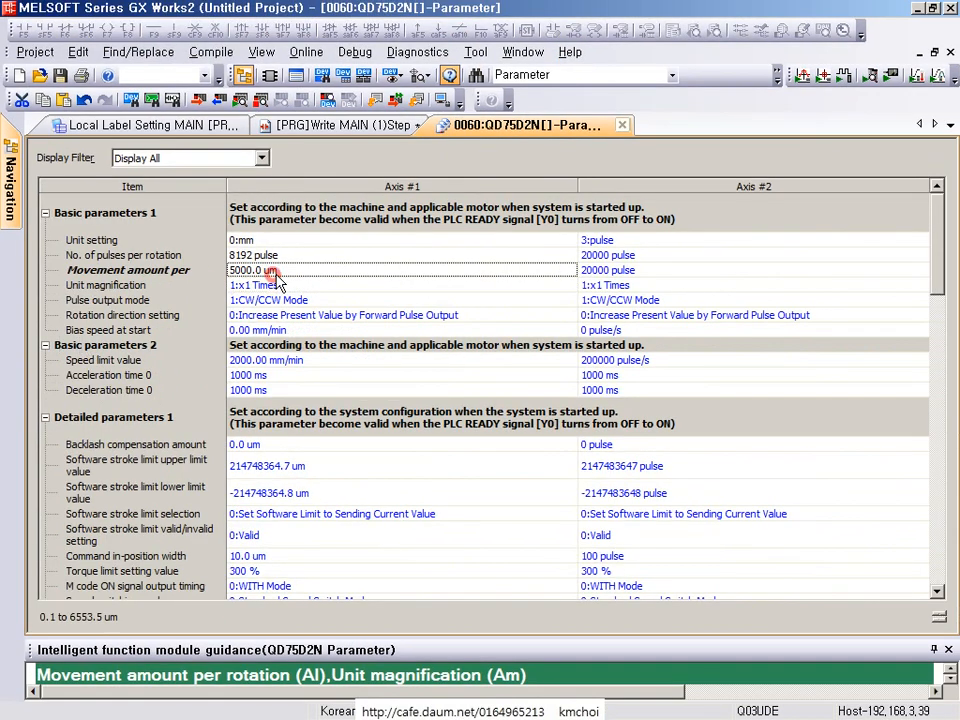
{"action": "left_click", "coordinate": [333, 269]}
{"action": "double_click", "coordinate": [308, 267]}
{"action": "type", "text": "5000"}
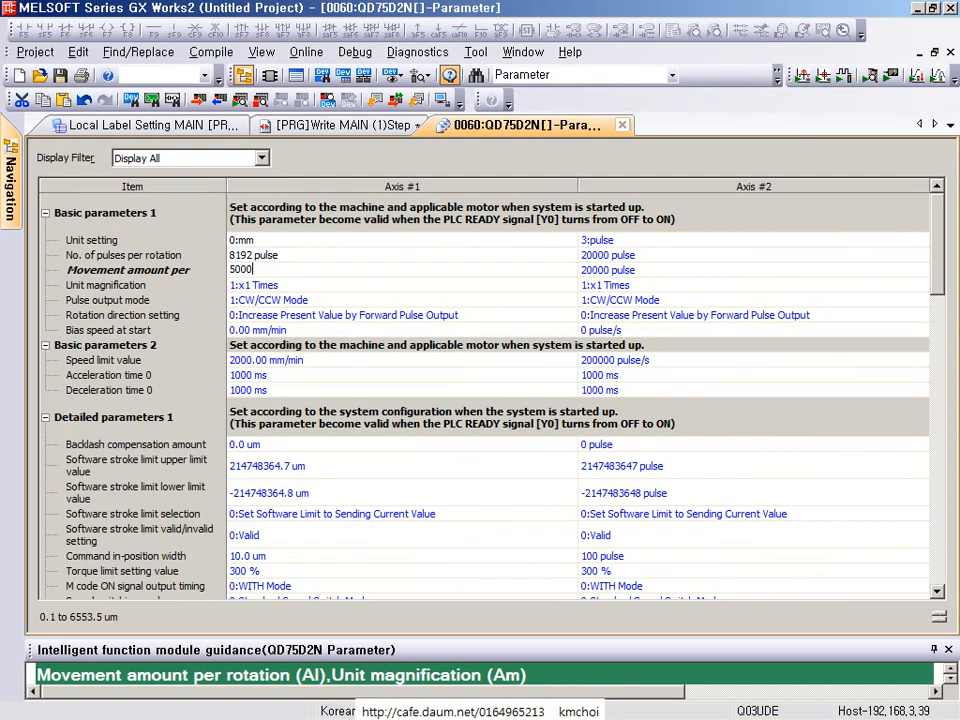
{"action": "key", "text": "Return"}
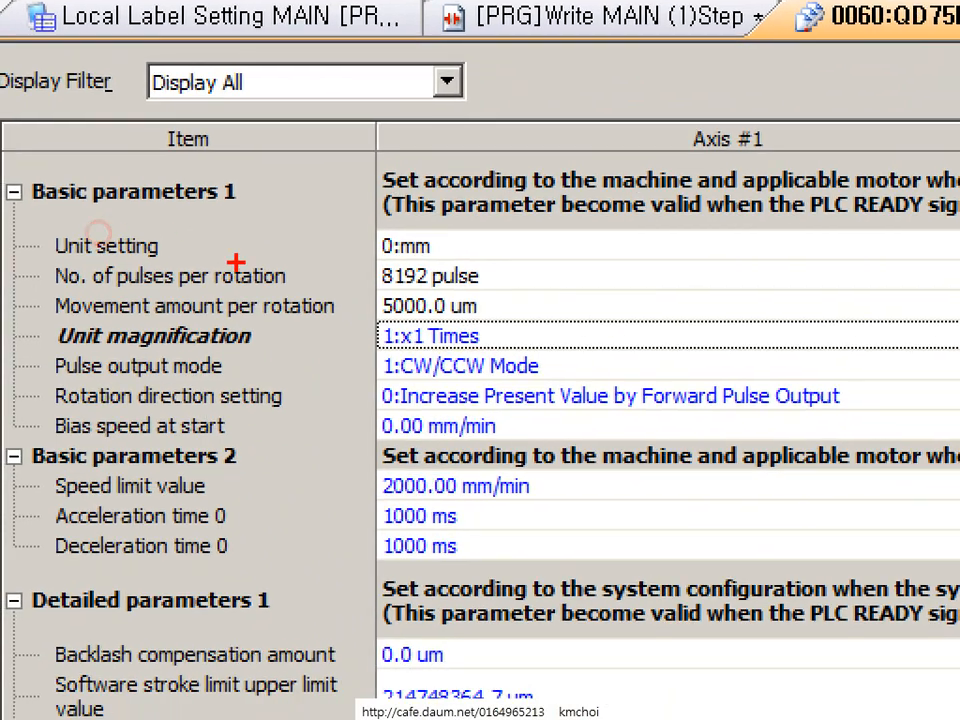
{"action": "left_click_drag", "start_coordinate": [354, 283], "coordinate": [502, 323]}
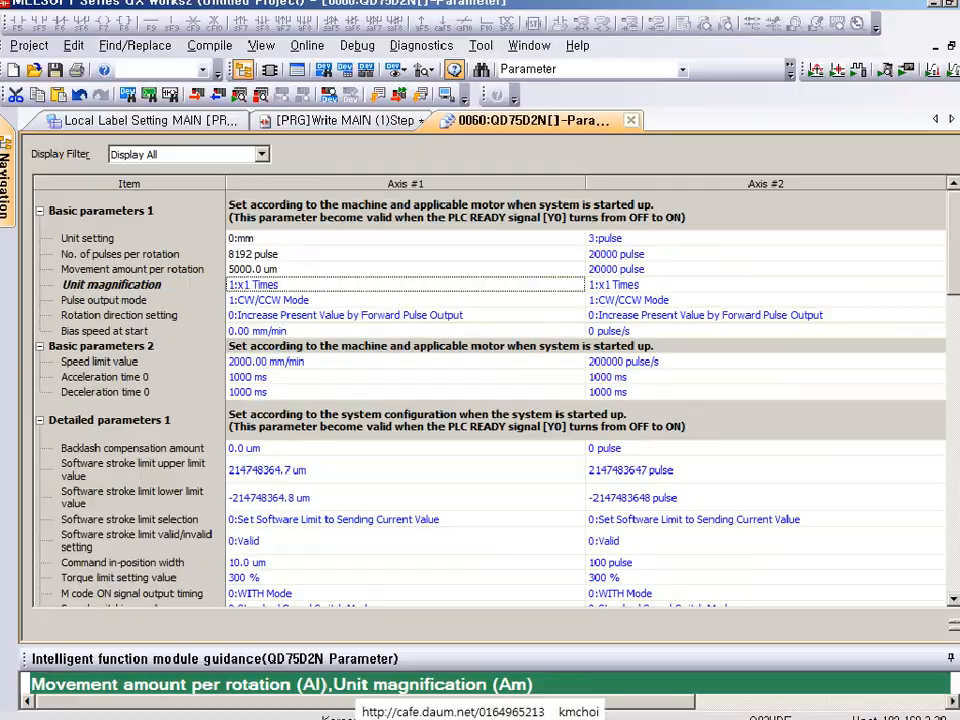
- Select the Axis #1 unit magnification, and switch to Microsoft LifeCam to examine the upper end and screw of the vertical axis
{"action": "double_click", "coordinate": [418, 288]}
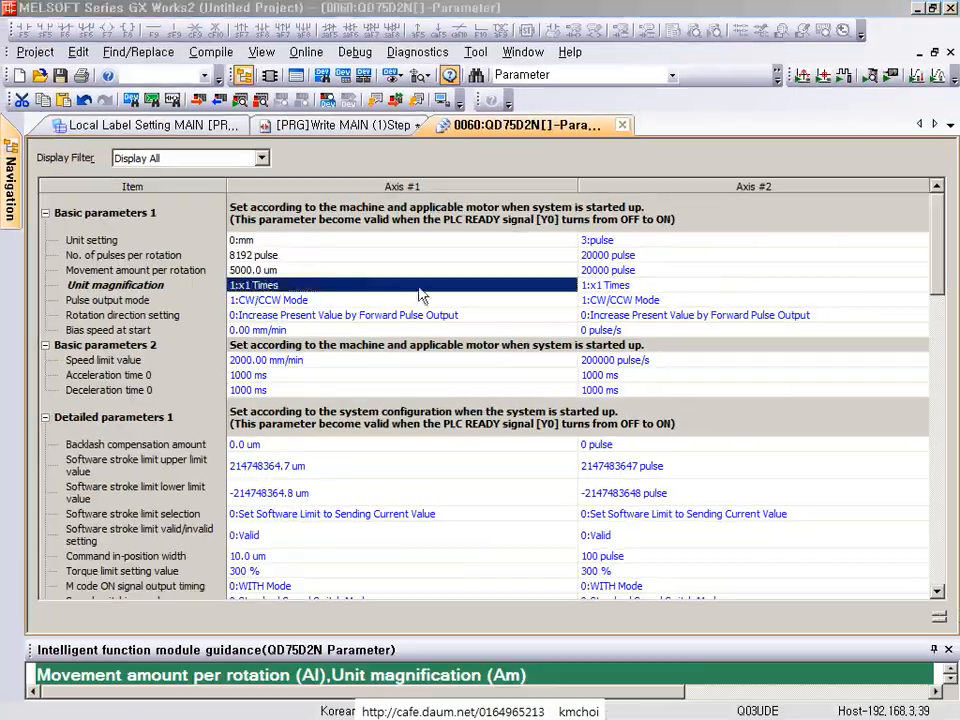
{"action": "left_click", "coordinate": [457, 285]}
{"action": "key", "text": "alt+Tab"}
{"action": "key", "text": "ctrl+2"}
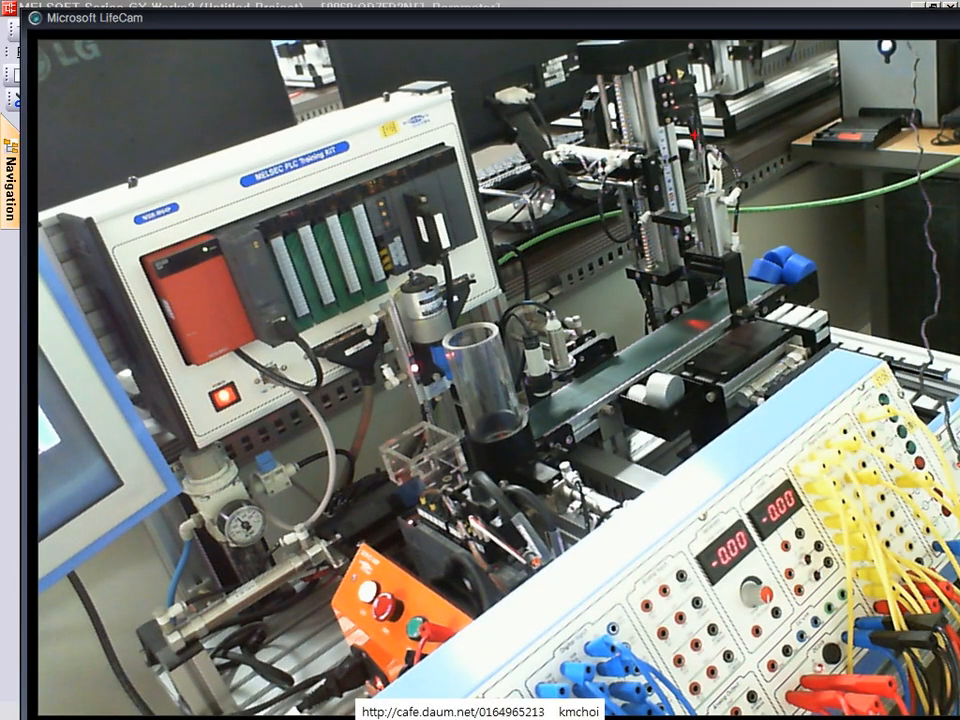
{"action": "mouse_move", "coordinate": [589, 38]}
{"action": "left_mouse_down"}
{"action": "mouse_move", "coordinate": [707, 86]}
{"action": "mouse_move", "coordinate": [712, 78]}
{"action": "mouse_move", "coordinate": [692, 58]}
{"action": "left_mouse_up"}
{"action": "left_click_drag", "start_coordinate": [638, 110], "coordinate": [630, 104]}
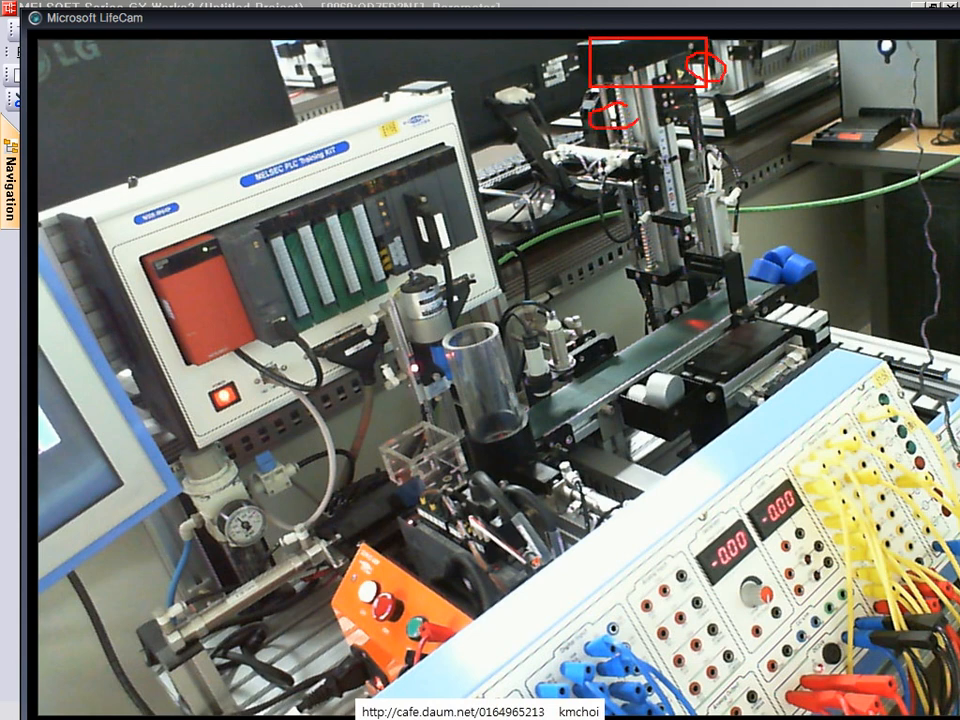
{"action": "left_click_drag", "start_coordinate": [690, 150], "coordinate": [651, 69]}
{"action": "key", "text": "ctrl+z"}
{"action": "key", "text": "Escape"}
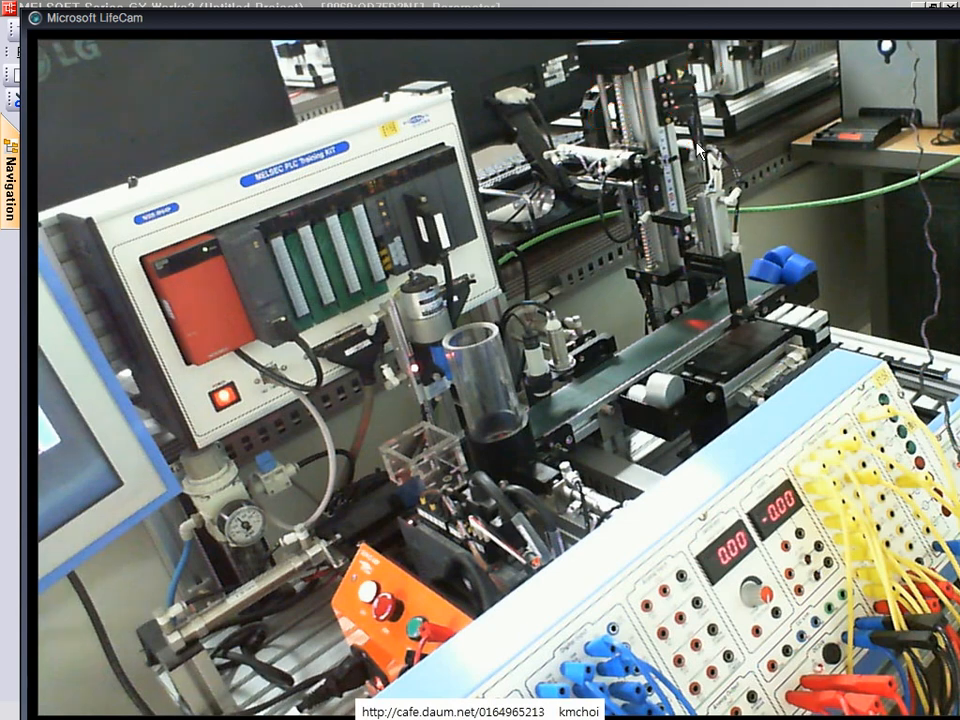
- Switch back to GX Works2 and review the available unit magnification options for Axis #1
{"action": "key", "text": "alt+Tab"}
{"action": "left_click", "coordinate": [286, 285]}
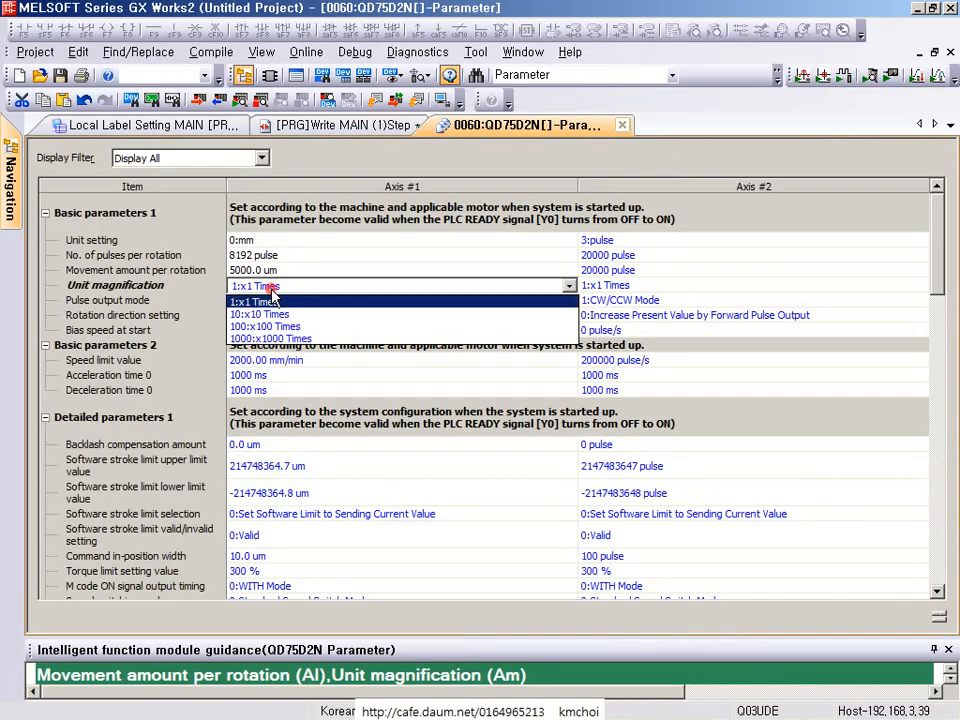
{"action": "left_click", "coordinate": [290, 287]}
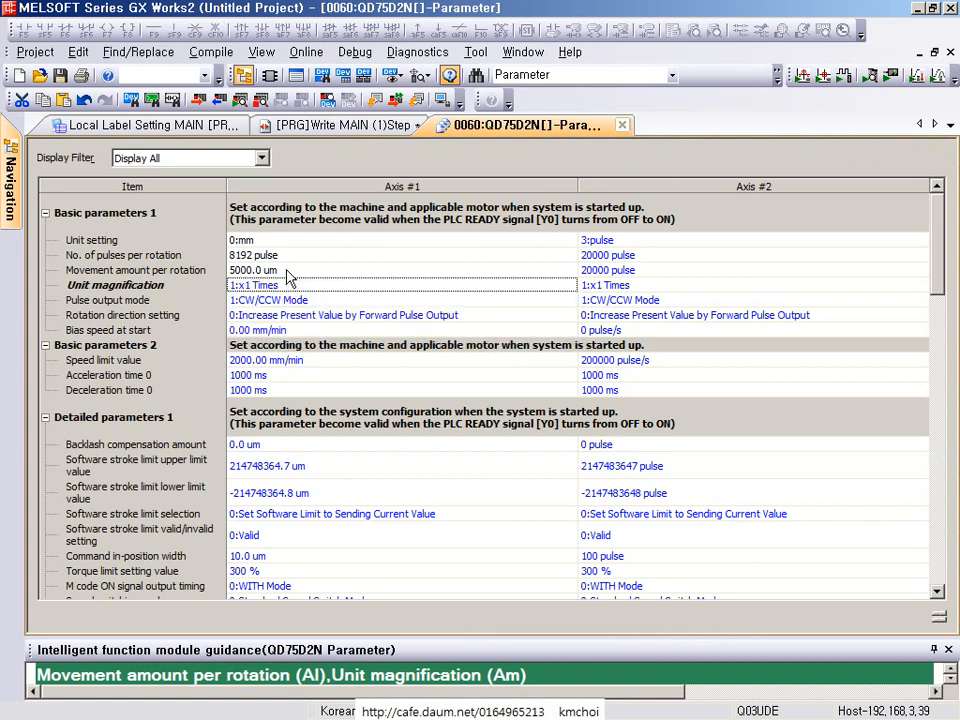
{"action": "left_click", "coordinate": [281, 270]}
{"action": "left_click", "coordinate": [279, 287]}
{"action": "double_click", "coordinate": [279, 287]}
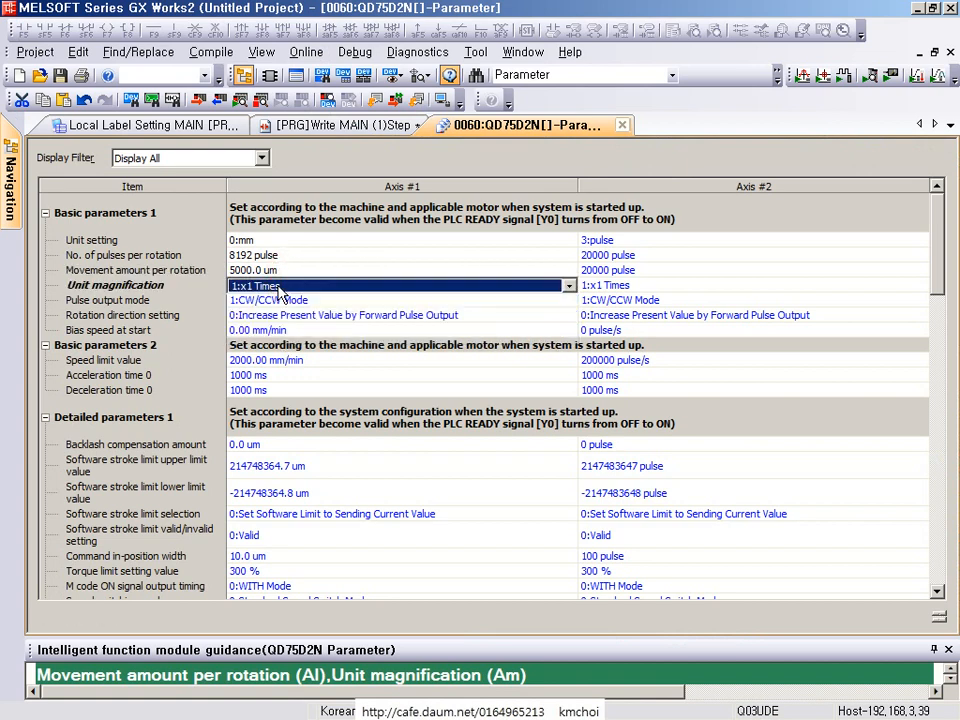
{"action": "left_click", "coordinate": [290, 300]}
{"action": "left_click", "coordinate": [279, 287]}
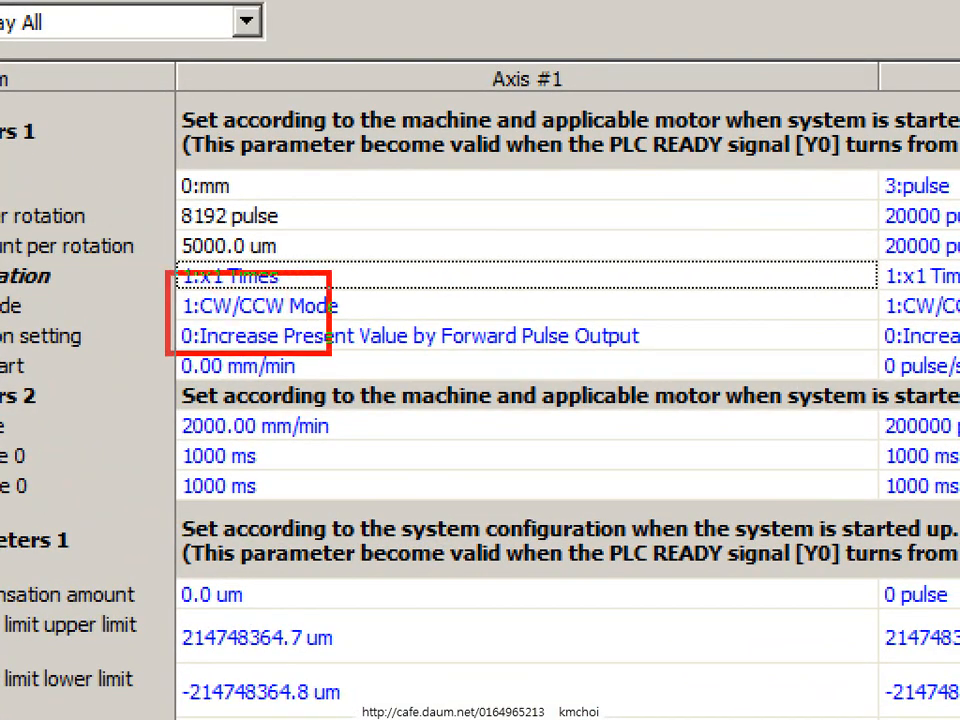
{"action": "left_click_drag", "start_coordinate": [222, 283], "coordinate": [333, 333]}
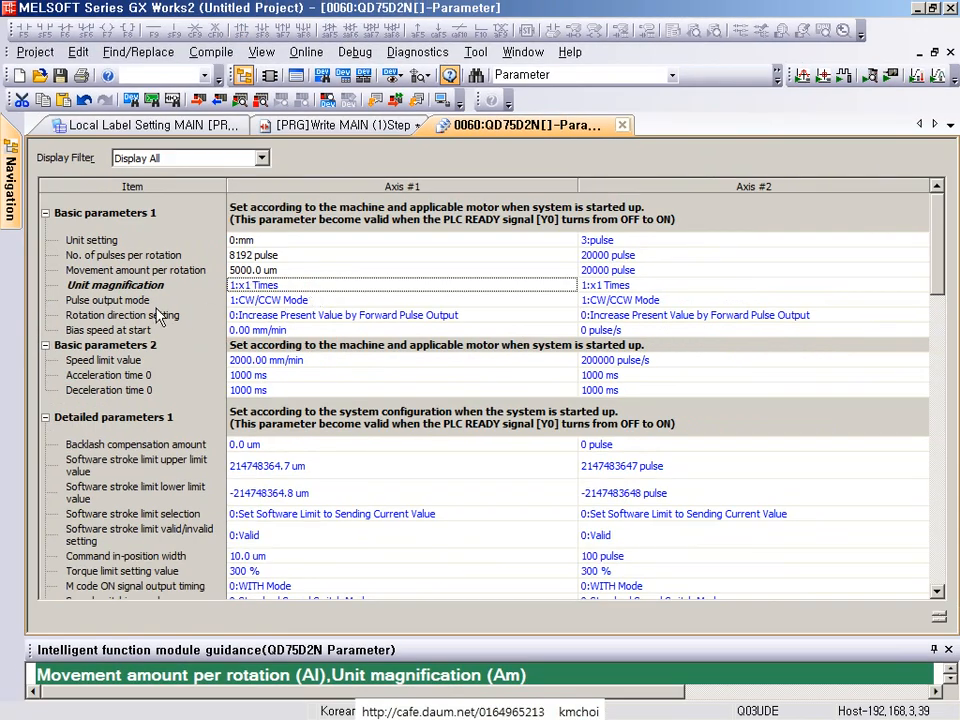
- Review the available pulse output mode options for Axis #1, including 1:CW/CCW Mode
{"action": "left_click", "coordinate": [34, 306]}
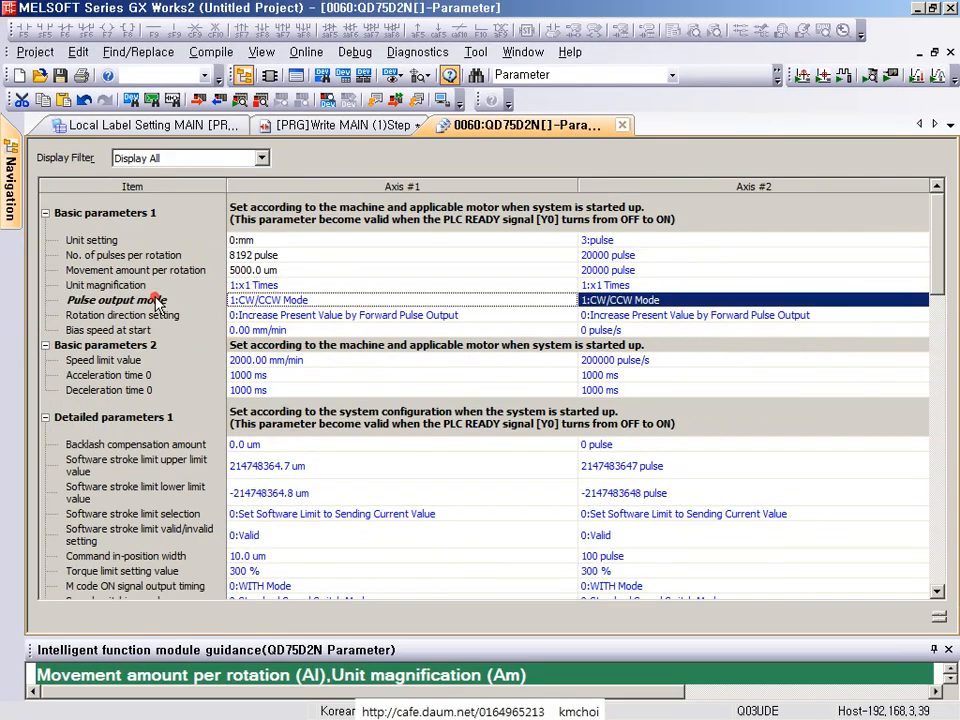
{"action": "left_click", "coordinate": [272, 304]}
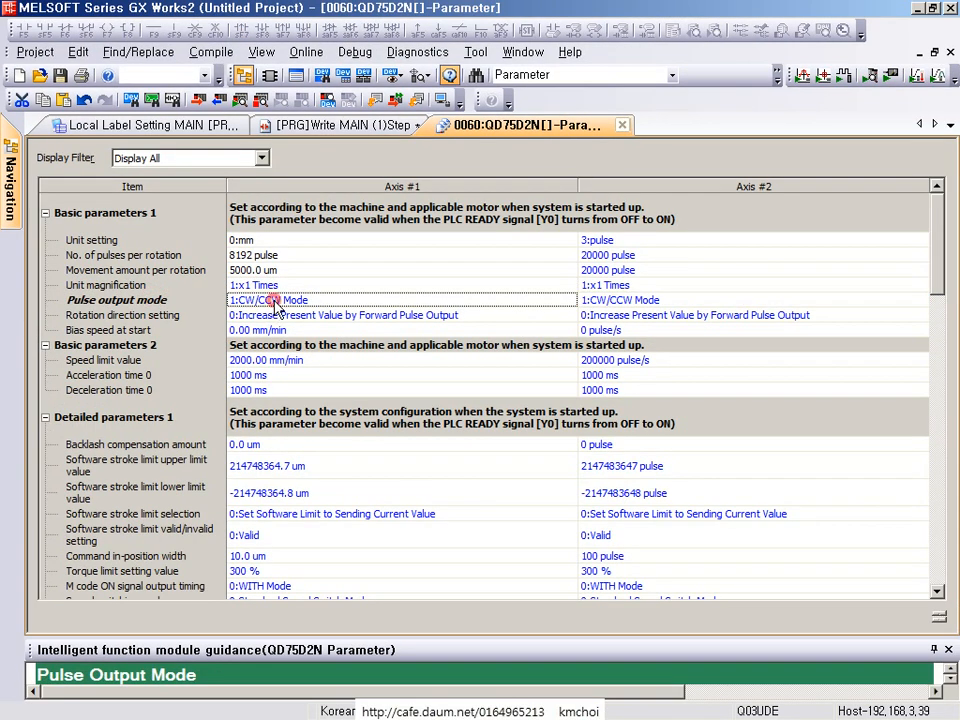
{"action": "left_click", "coordinate": [275, 305]}
{"action": "left_click", "coordinate": [272, 304]}
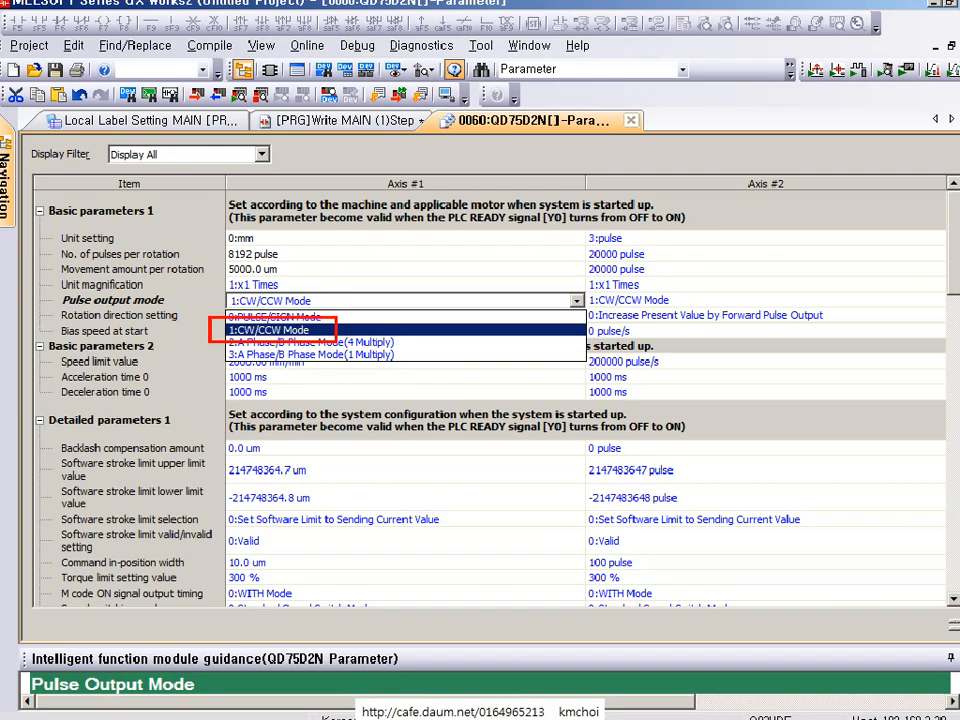
{"action": "double_click", "coordinate": [274, 302]}
{"action": "left_click", "coordinate": [339, 317]}
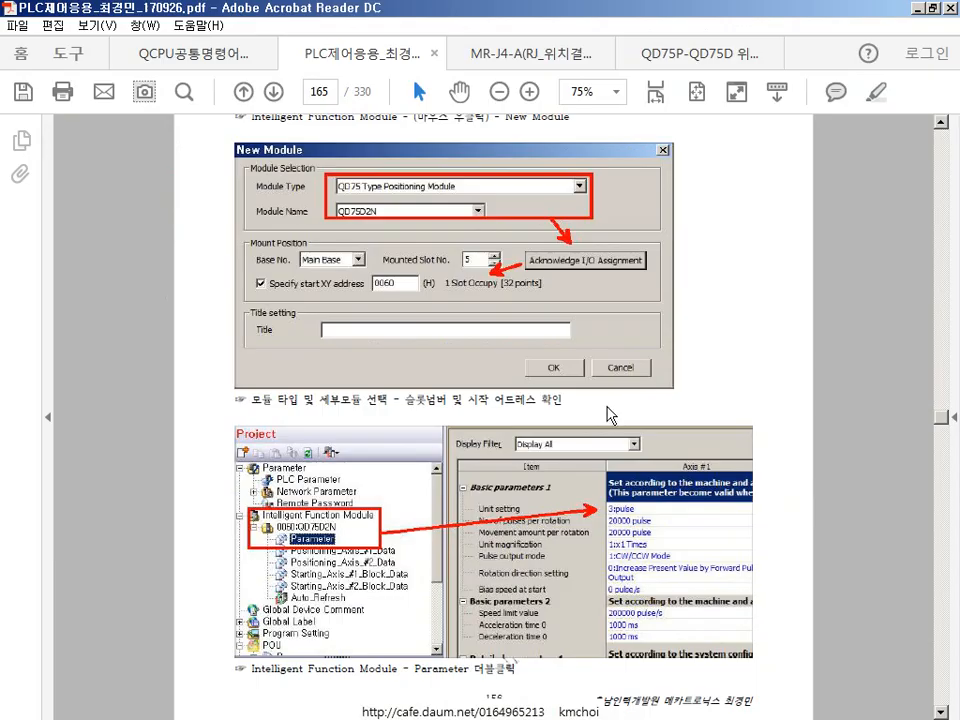
- In Adobe Acrobat Reader, examine the pulse signal wiring between the QD75D and the servo amplifier on page 164 of the PLC PDF
{"action": "key", "text": "Left"}
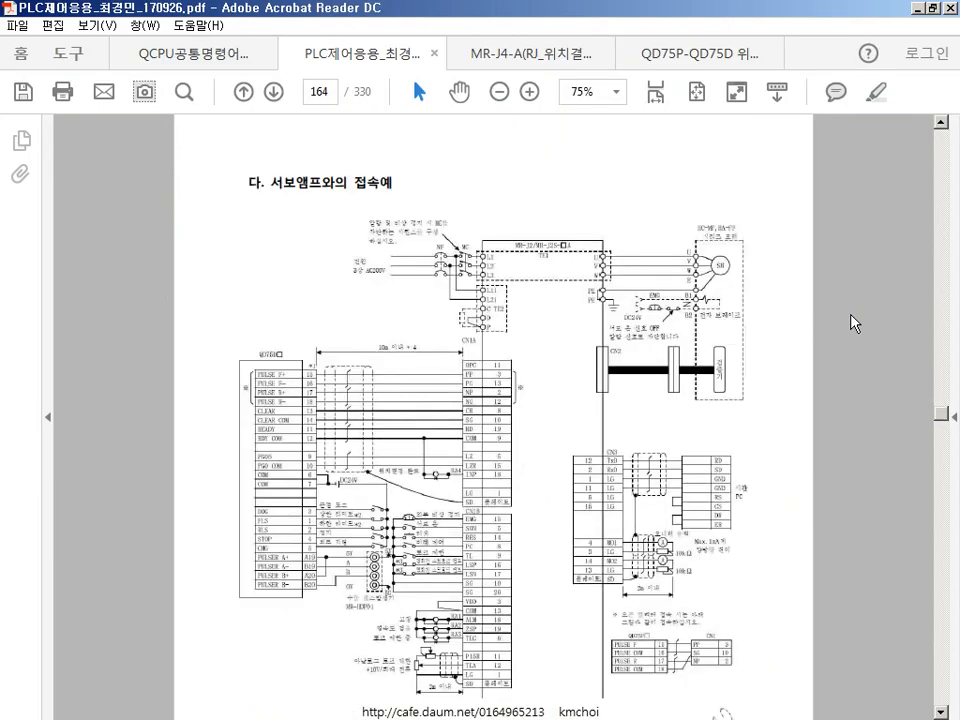
{"action": "scroll", "coordinate": [543, 294], "scroll_direction": "down", "scroll_amount": 5}
{"action": "scroll", "coordinate": [480, 260], "scroll_direction": "up", "scroll_amount": 2}
{"action": "scroll", "coordinate": [412, 232], "scroll_direction": "up", "scroll_amount": 2}
{"action": "scroll", "coordinate": [300, 172], "scroll_direction": "up", "scroll_amount": 1}
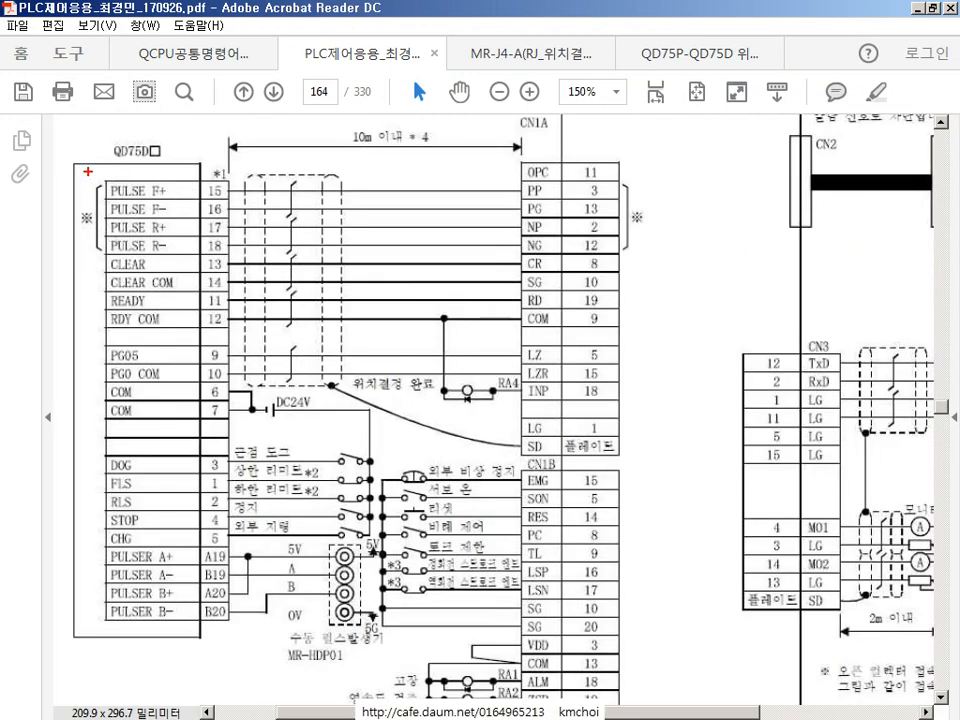
{"action": "mouse_move", "coordinate": [88, 172]}
{"action": "left_mouse_down"}
{"action": "mouse_move", "coordinate": [189, 257]}
{"action": "mouse_move", "coordinate": [588, 257]}
{"action": "left_mouse_up"}
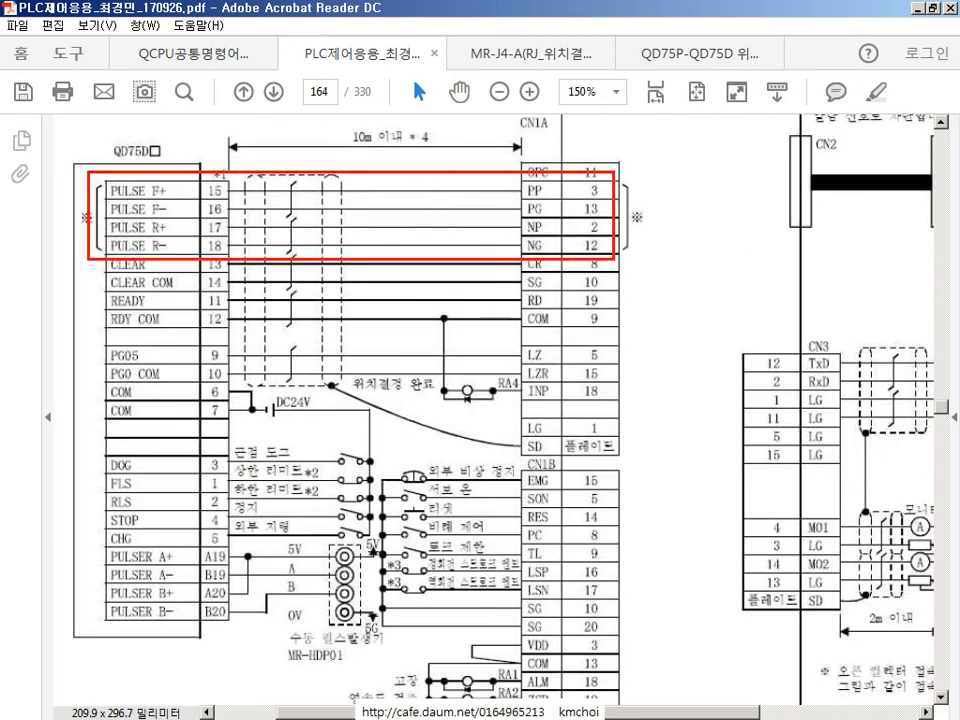
{"action": "key", "text": "Escape"}
- Switch back to GX Works2 and check the Axis #1 pulse output mode against the wiring diagram
{"action": "key", "text": "alt+Tab"}
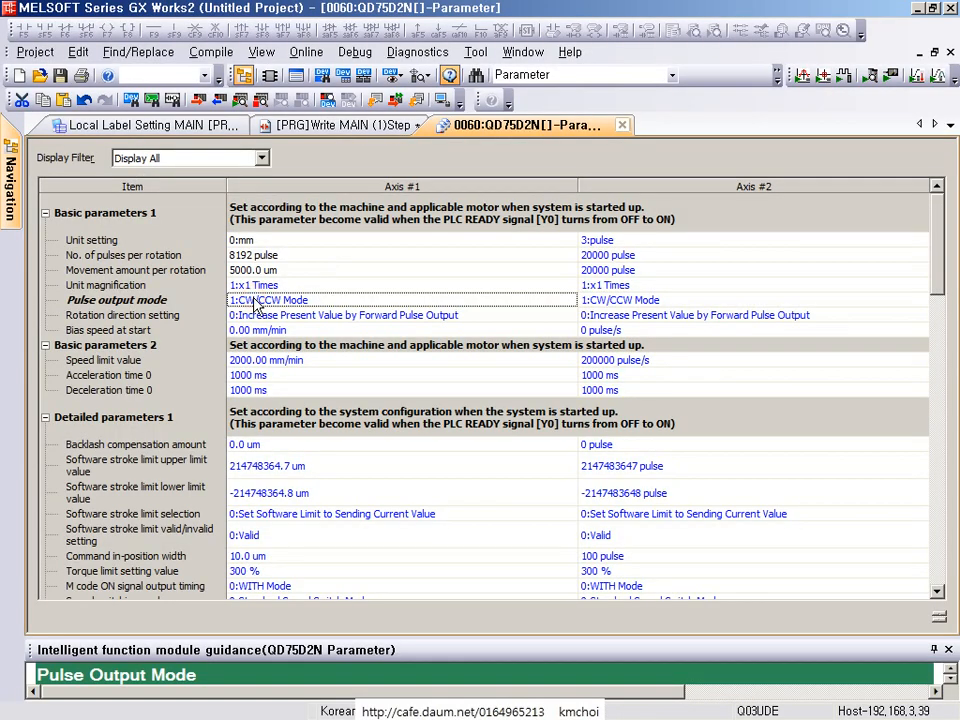
{"action": "key", "text": "ctrl+2"}
{"action": "left_click_drag", "start_coordinate": [214, 287], "coordinate": [338, 312]}
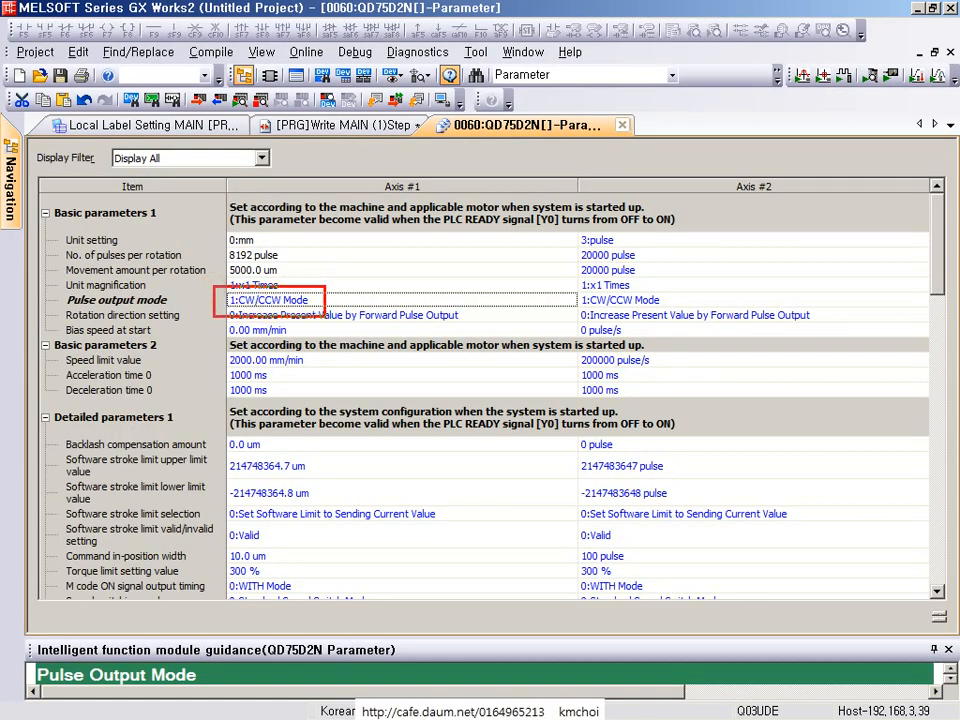
{"action": "key", "text": "Escape"}
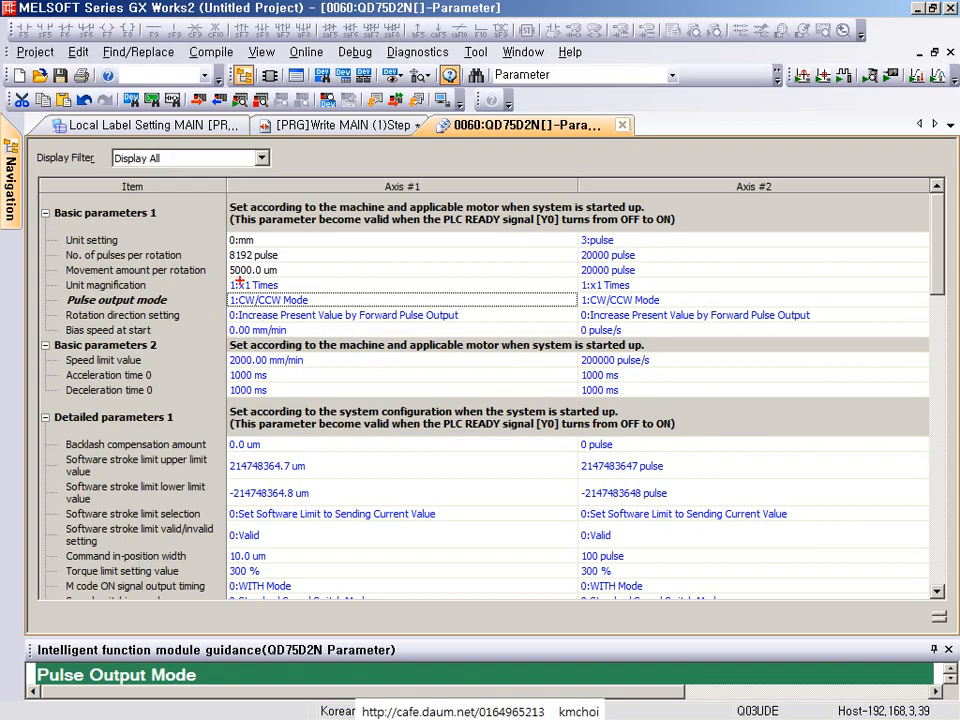
{"action": "mouse_move", "coordinate": [210, 276]}
{"action": "left_mouse_down"}
{"action": "mouse_move", "coordinate": [225, 348]}
{"action": "mouse_move", "coordinate": [340, 348]}
{"action": "left_mouse_up"}
{"action": "key", "text": "Escape"}
- Review the Axis #1 bias speed at start, and select the speed limit value under Basic parameters 2
{"action": "left_click", "coordinate": [255, 330]}
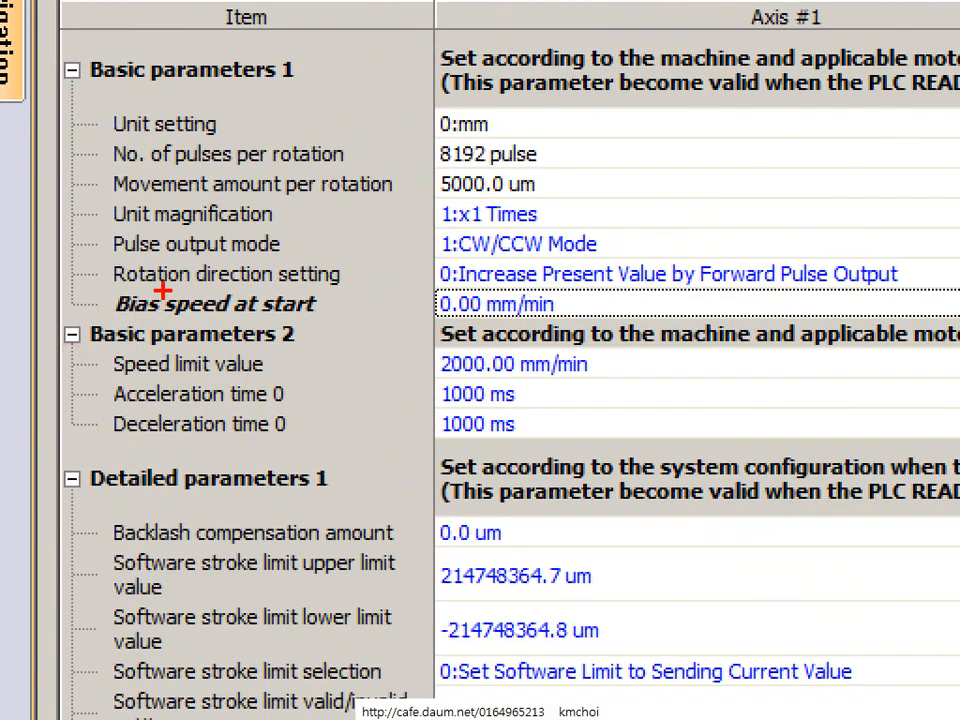
{"action": "left_click_drag", "start_coordinate": [97, 279], "coordinate": [661, 331]}
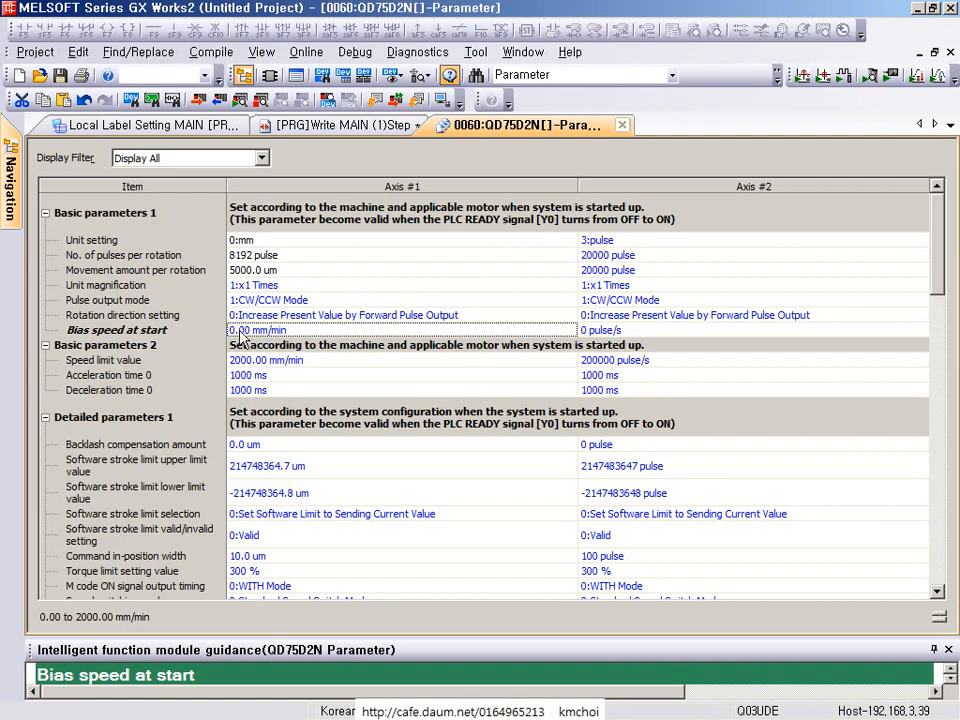
{"action": "left_click", "coordinate": [237, 363]}
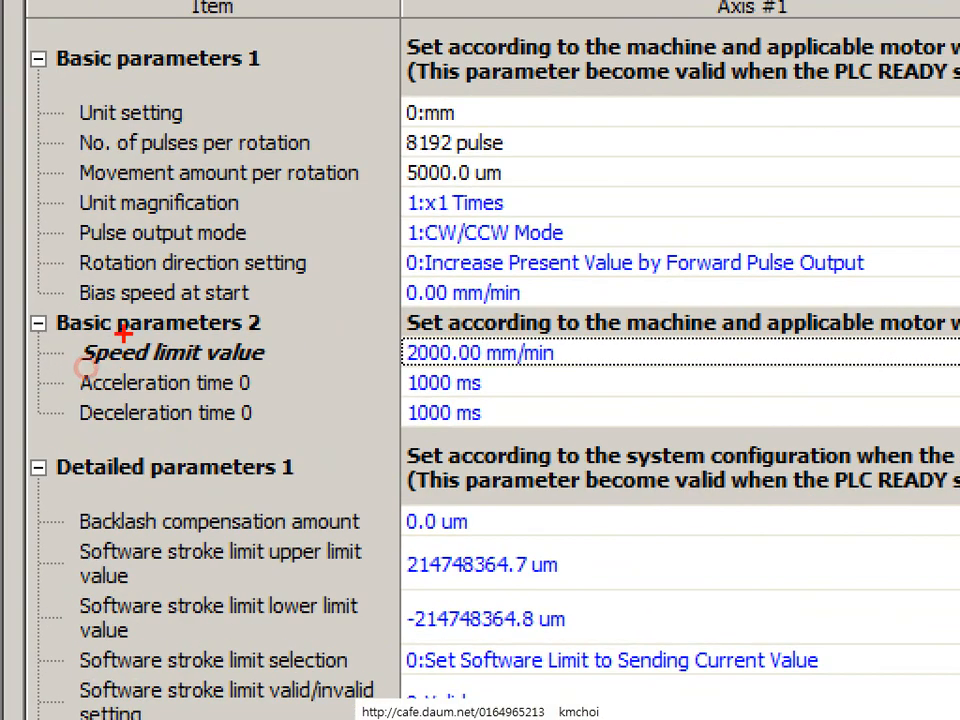
{"action": "mouse_move", "coordinate": [67, 345]}
{"action": "left_mouse_down"}
{"action": "mouse_move", "coordinate": [189, 384]}
{"action": "mouse_move", "coordinate": [342, 375]}
{"action": "left_mouse_up"}
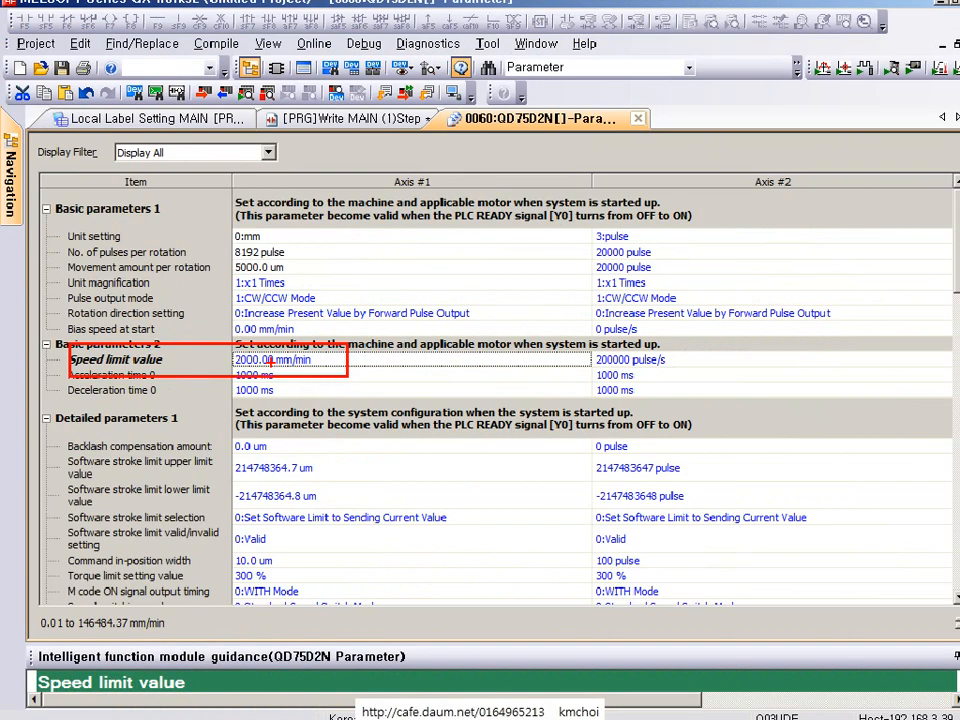
- Review the Axis #1 speed limit value, acceleration time 0 and deceleration time 0 under Basic parameters 2
{"action": "left_click", "coordinate": [250, 362]}
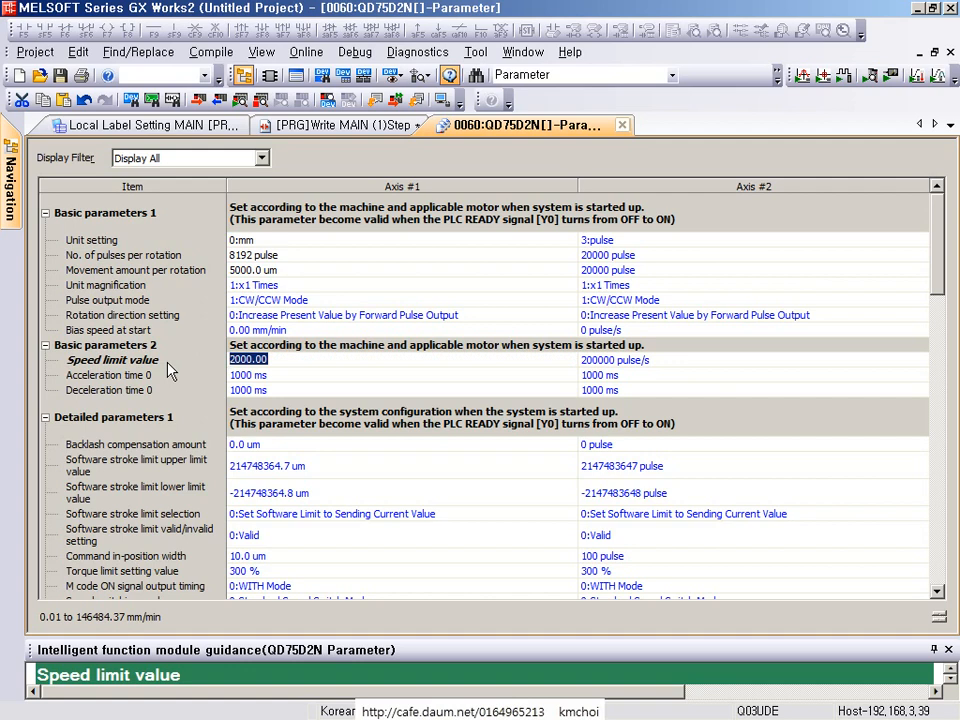
{"action": "key", "text": "Escape"}
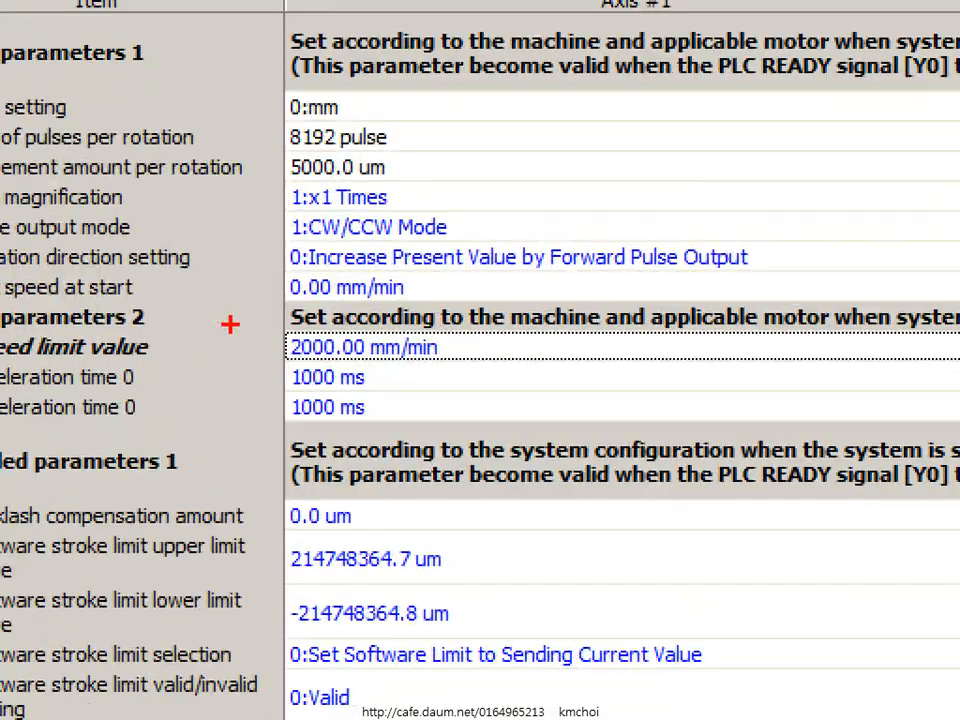
{"action": "left_click_drag", "start_coordinate": [230, 324], "coordinate": [502, 361]}
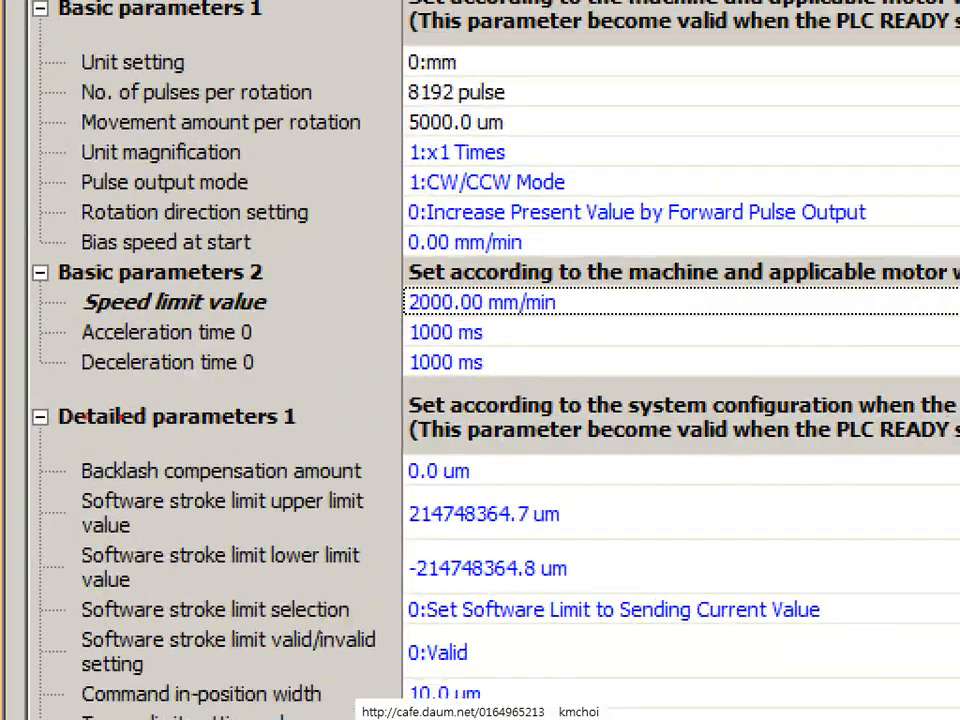
{"action": "mouse_move", "coordinate": [59, 364]}
{"action": "left_mouse_down"}
{"action": "mouse_move", "coordinate": [78, 405]}
{"action": "mouse_move", "coordinate": [280, 406]}
{"action": "left_mouse_up"}
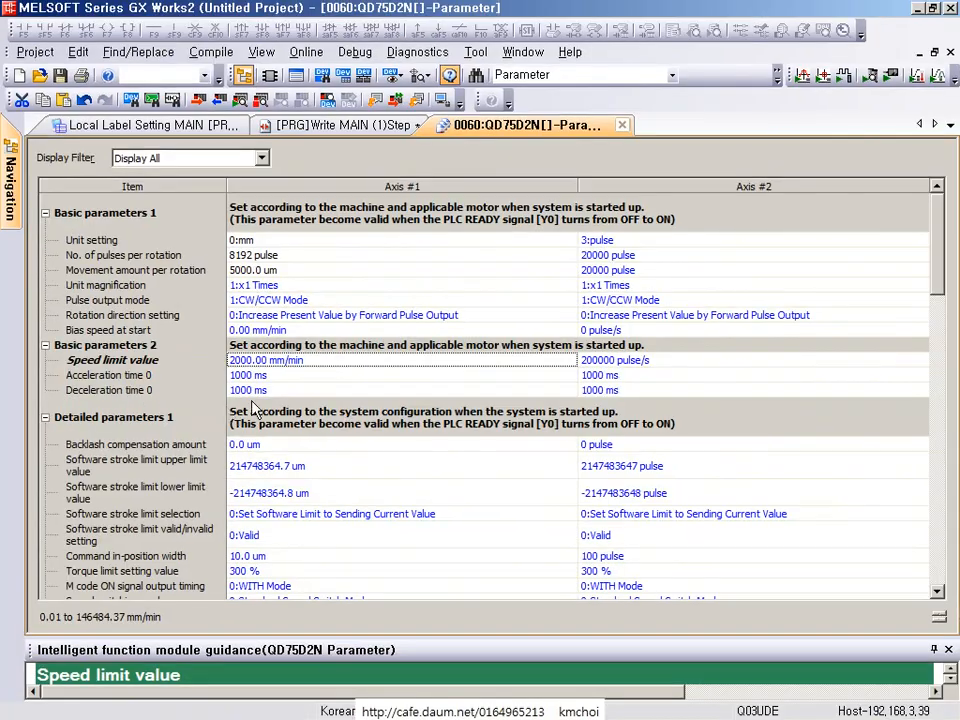
- Set both acceleration time 0 and deceleration time 0 of Axis #1 to 500 ms
{"action": "left_click", "coordinate": [256, 374]}
{"action": "left_click", "coordinate": [256, 374]}
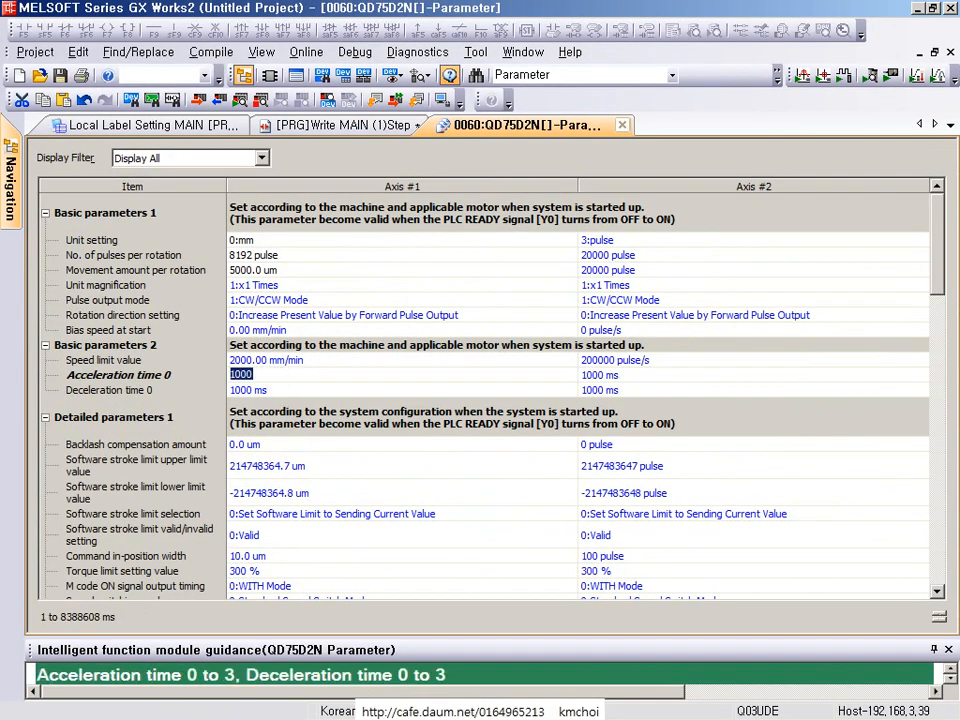
{"action": "type", "text": "50"}
{"action": "key", "text": "Return"}
{"action": "type", "text": "500"}
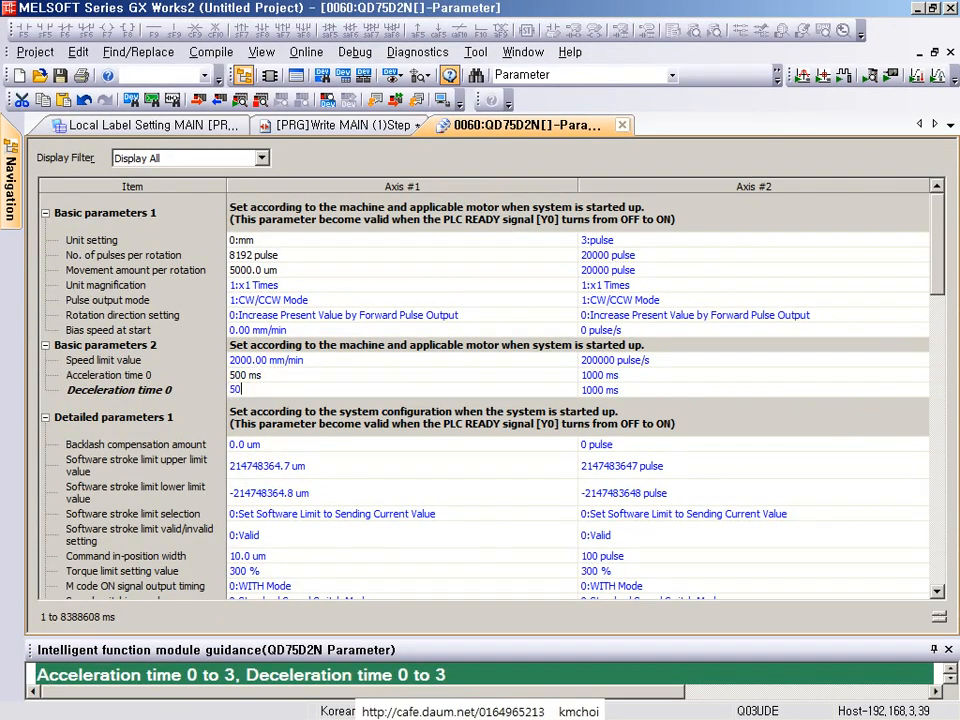
{"action": "key", "text": "Return"}
- Examine how the Axis #1 acceleration time 0 and deceleration time 0 relate to the bias speed and speed limit
{"action": "key", "text": "ctrl+1"}
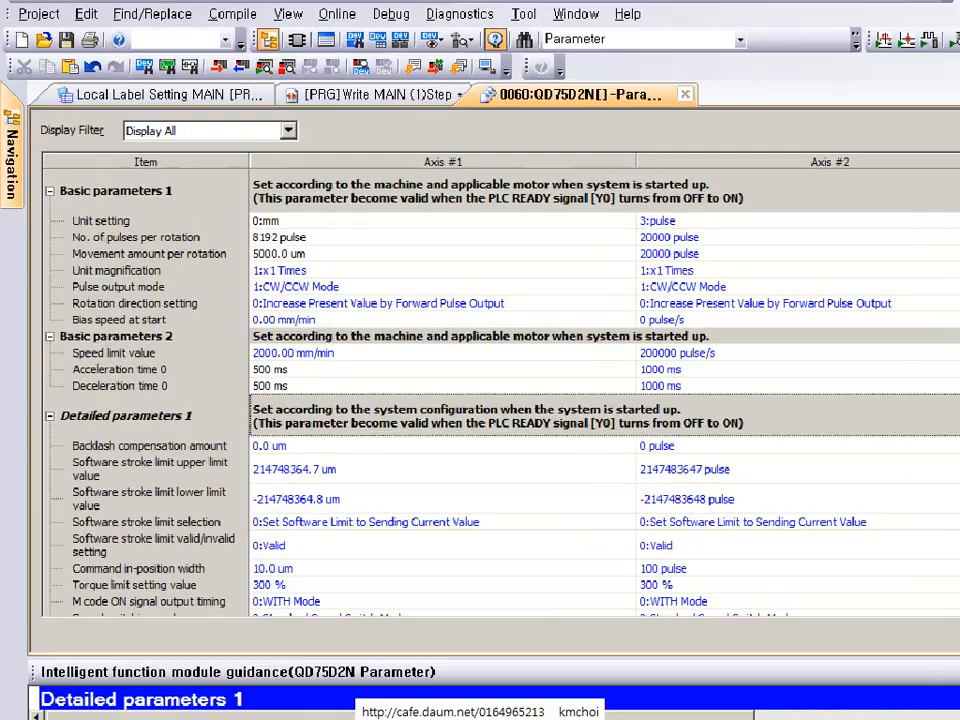
{"action": "left_click", "coordinate": [77, 426]}
{"action": "left_click_drag", "start_coordinate": [61, 372], "coordinate": [258, 405]}
{"action": "key", "text": "e"}
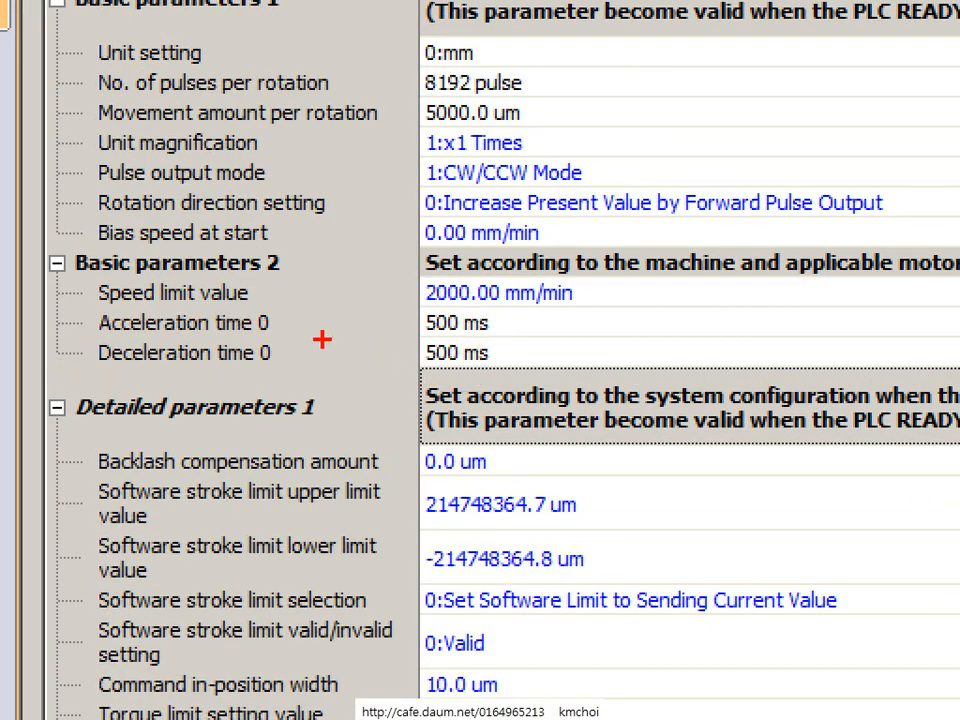
{"action": "mouse_move", "coordinate": [456, 211]}
{"action": "left_mouse_down"}
{"action": "mouse_move", "coordinate": [478, 224]}
{"action": "mouse_move", "coordinate": [462, 240]}
{"action": "mouse_move", "coordinate": [510, 154]}
{"action": "mouse_move", "coordinate": [700, 45]}
{"action": "mouse_move", "coordinate": [677, 104]}
{"action": "left_mouse_up"}
{"action": "mouse_move", "coordinate": [512, 336]}
{"action": "left_mouse_down"}
{"action": "mouse_move", "coordinate": [440, 345]}
{"action": "mouse_move", "coordinate": [518, 342]}
{"action": "left_mouse_up"}
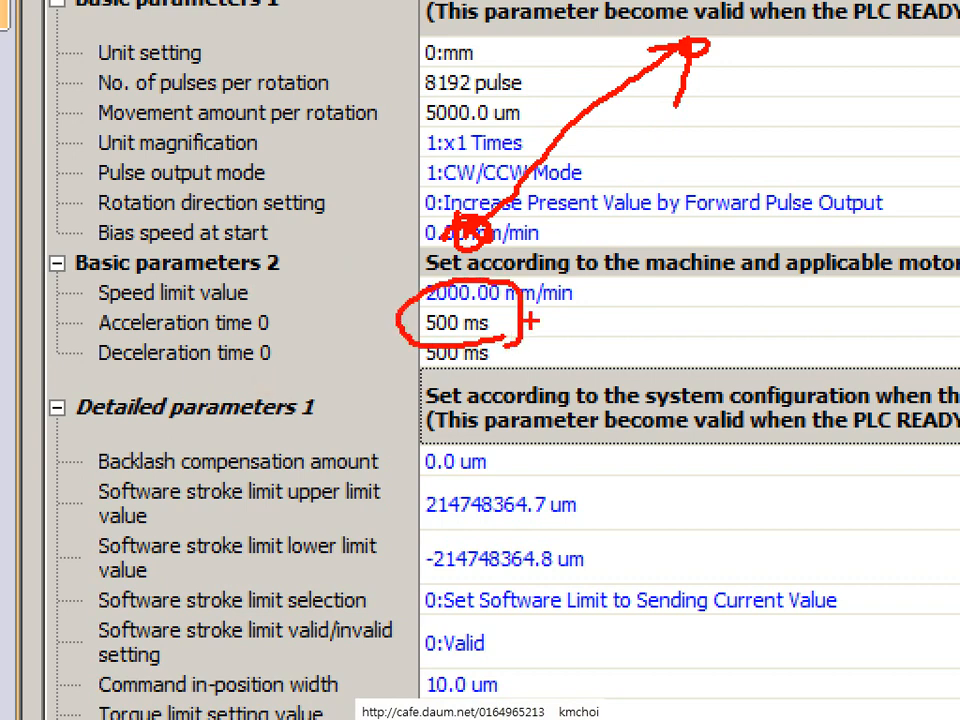
{"action": "mouse_move", "coordinate": [708, 46]}
{"action": "left_mouse_down"}
{"action": "mouse_move", "coordinate": [890, 45]}
{"action": "mouse_move", "coordinate": [950, 195]}
{"action": "mouse_move", "coordinate": [958, 340]}
{"action": "left_mouse_up"}
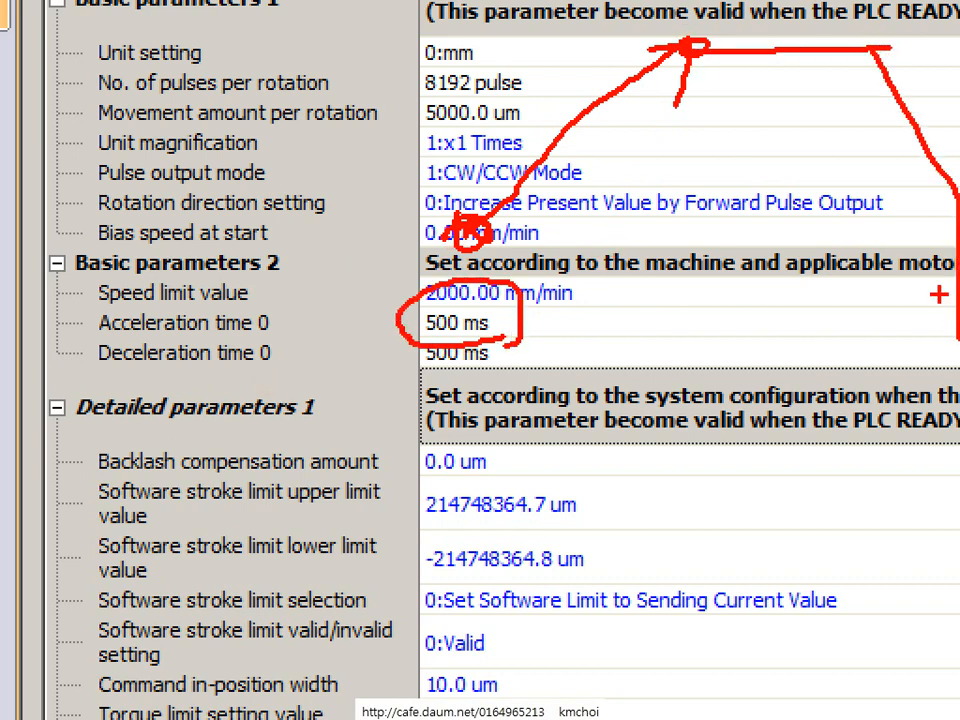
{"action": "left_click_drag", "start_coordinate": [938, 252], "coordinate": [940, 298]}
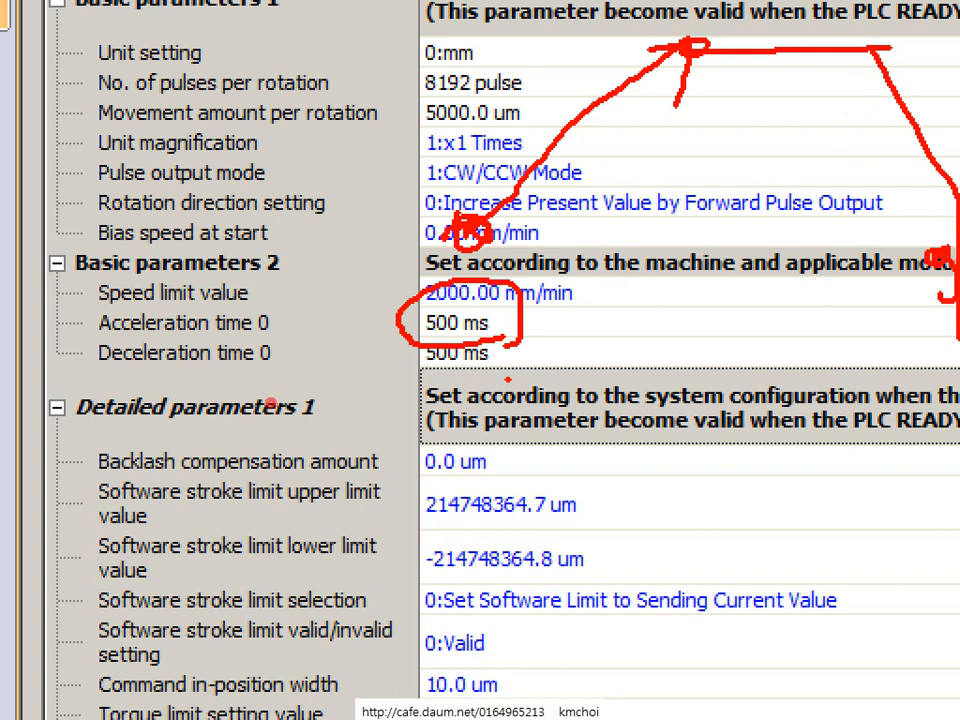
{"action": "mouse_move", "coordinate": [515, 338]}
{"action": "left_mouse_down"}
{"action": "mouse_move", "coordinate": [410, 385]}
{"action": "mouse_move", "coordinate": [515, 345]}
{"action": "left_mouse_up"}
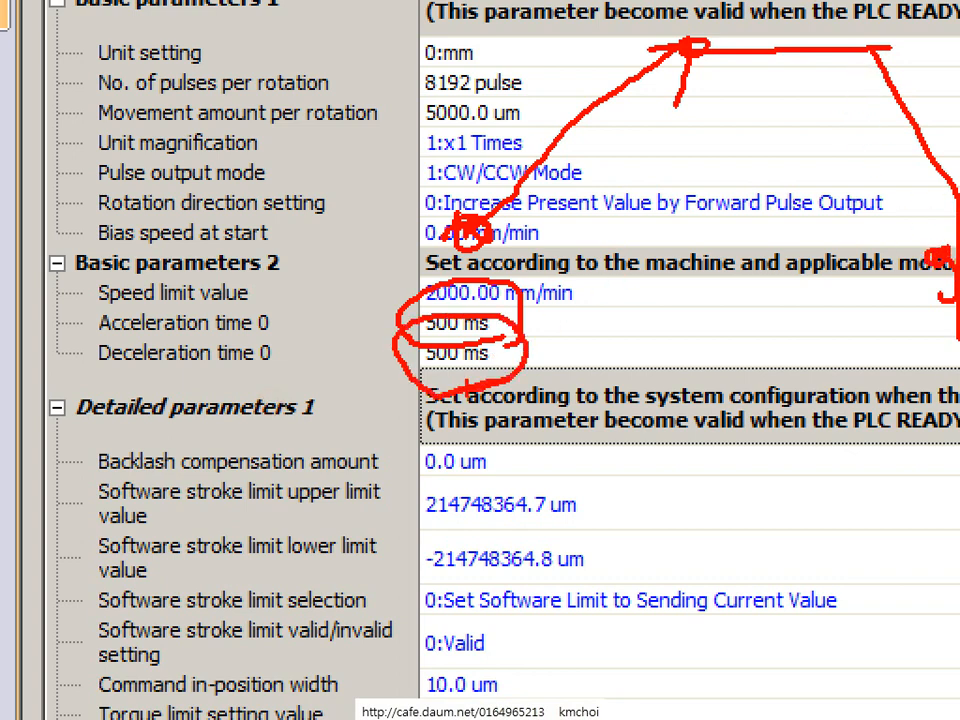
{"action": "key", "text": "Escape"}
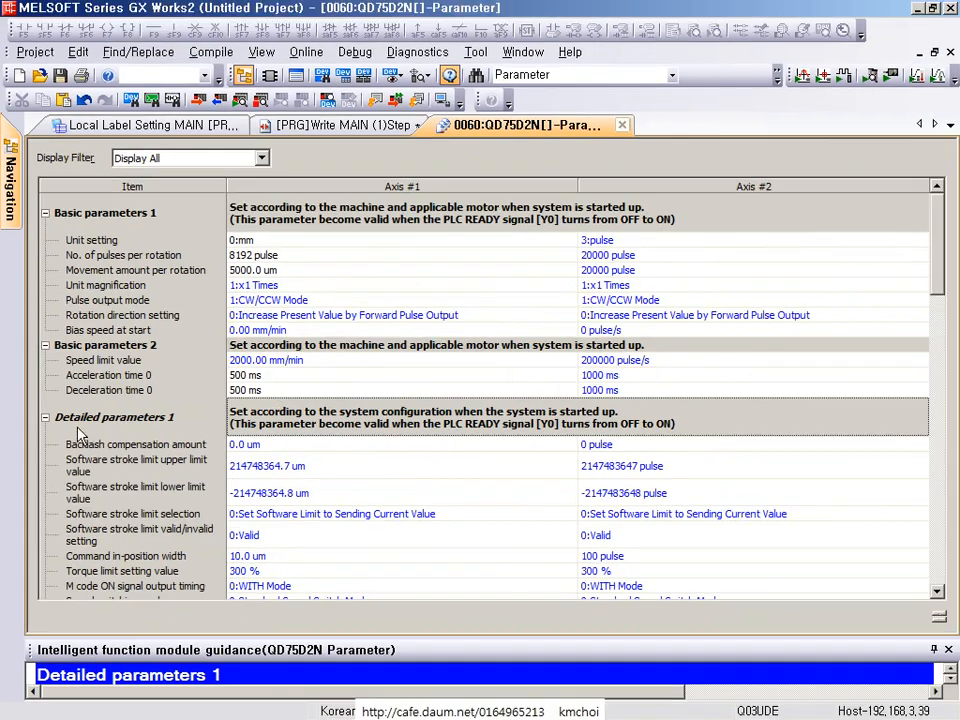
{"action": "left_click", "coordinate": [274, 390]}
{"action": "left_click", "coordinate": [269, 377]}
{"action": "left_click", "coordinate": [255, 390]}
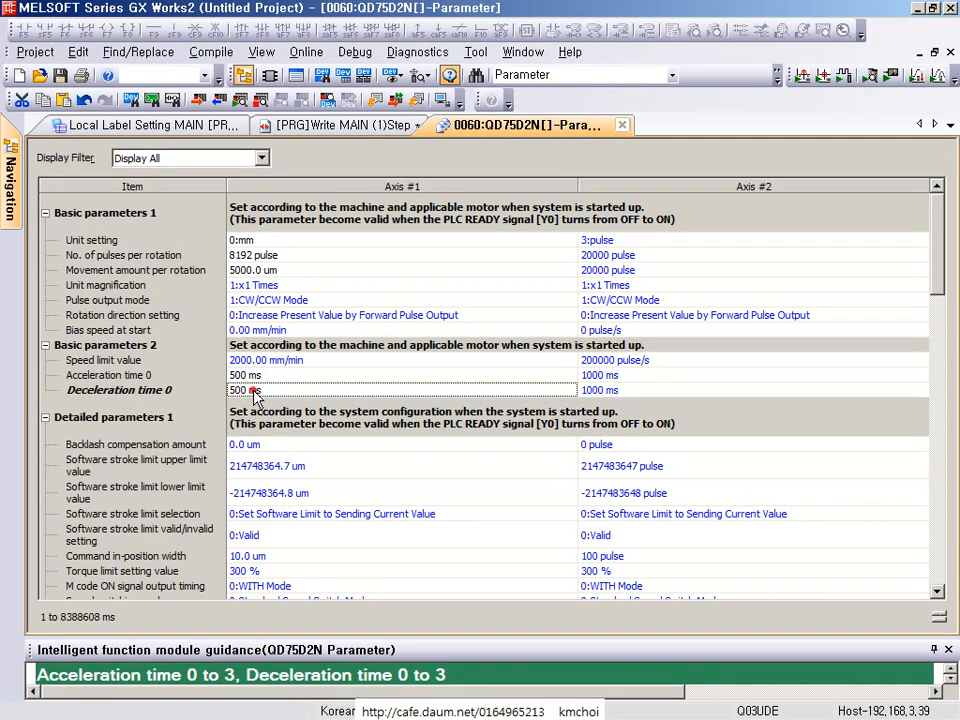
{"action": "left_click", "coordinate": [256, 377]}
{"action": "left_click", "coordinate": [258, 390]}
- Examine the Axis #1 software stroke limit upper and lower limit values under Detailed parameters 1
{"action": "scroll", "coordinate": [258, 426], "scroll_direction": "down", "scroll_amount": 3}
{"action": "scroll", "coordinate": [280, 407], "scroll_direction": "down", "scroll_amount": 1}
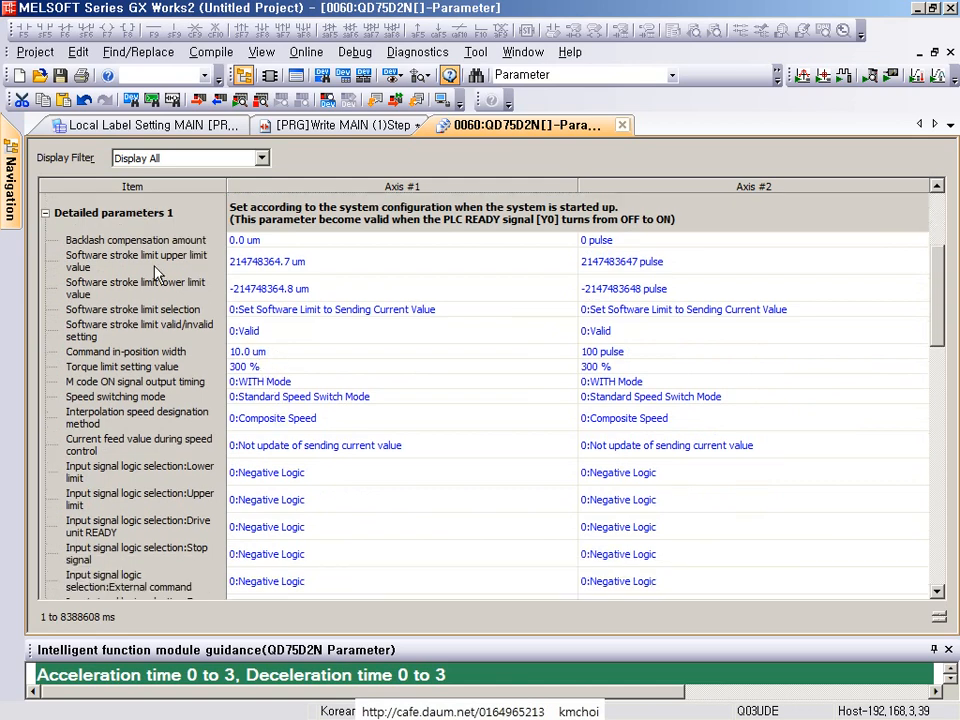
{"action": "key", "text": "ctrl+2"}
{"action": "mouse_move", "coordinate": [152, 216]}
{"action": "left_mouse_down"}
{"action": "mouse_move", "coordinate": [221, 369]}
{"action": "mouse_move", "coordinate": [407, 443]}
{"action": "mouse_move", "coordinate": [427, 612]}
{"action": "left_mouse_up"}
{"action": "key", "text": "Escape"}
{"action": "left_click", "coordinate": [240, 264]}
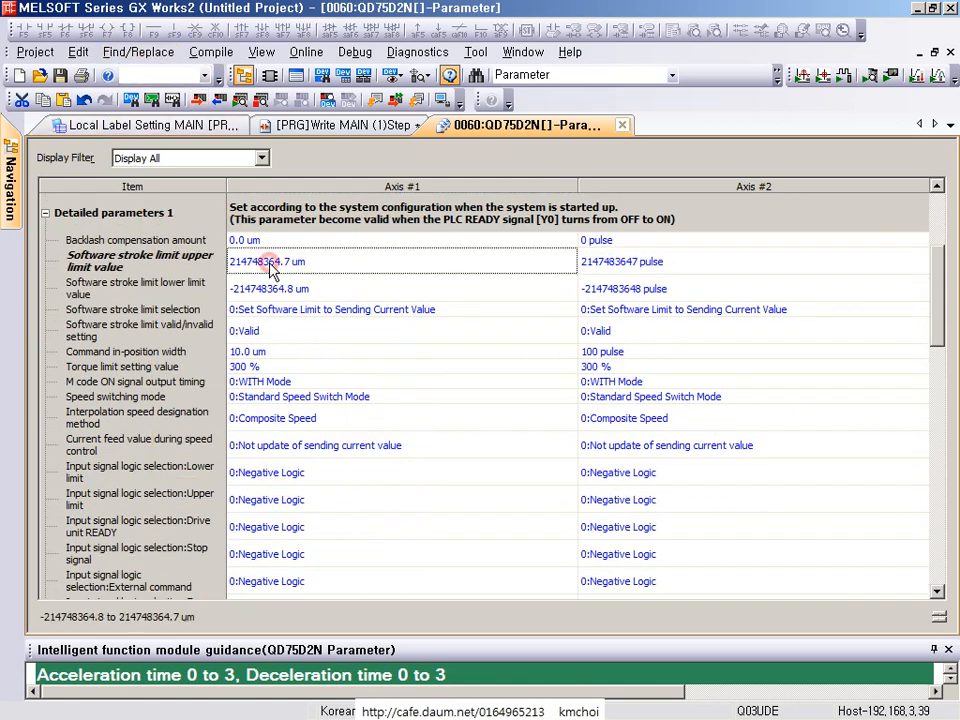
{"action": "key", "text": "ctrl+1"}
{"action": "left_click", "coordinate": [103, 271]}
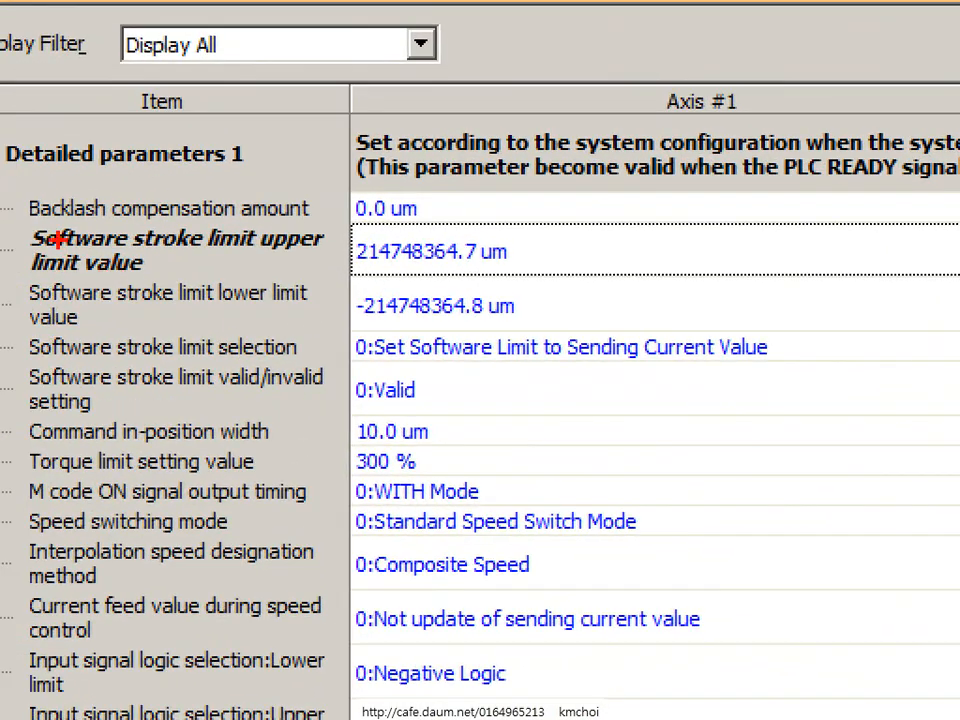
{"action": "left_click_drag", "start_coordinate": [134, 212], "coordinate": [286, 279]}
{"action": "key", "text": "ctrl+z"}
{"action": "left_click_drag", "start_coordinate": [237, 211], "coordinate": [332, 261]}
{"action": "left_click_drag", "start_coordinate": [196, 281], "coordinate": [310, 338]}
{"action": "mouse_move", "coordinate": [303, 187]}
{"action": "left_mouse_down"}
{"action": "mouse_move", "coordinate": [450, 310]}
{"action": "mouse_move", "coordinate": [543, 350]}
{"action": "left_mouse_up"}
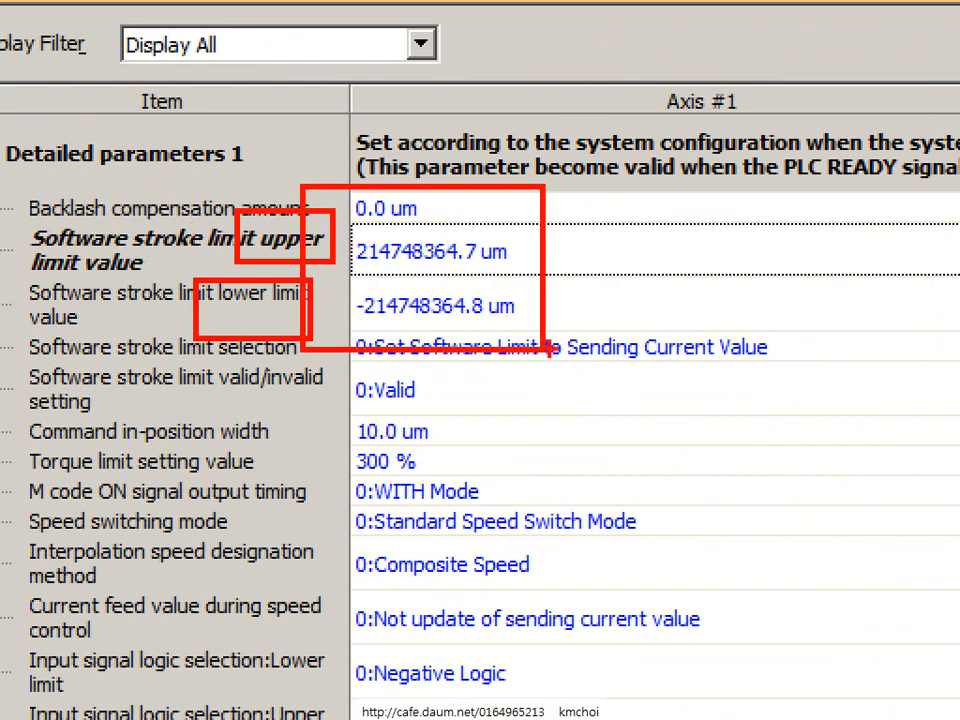
{"action": "key", "text": "Escape"}
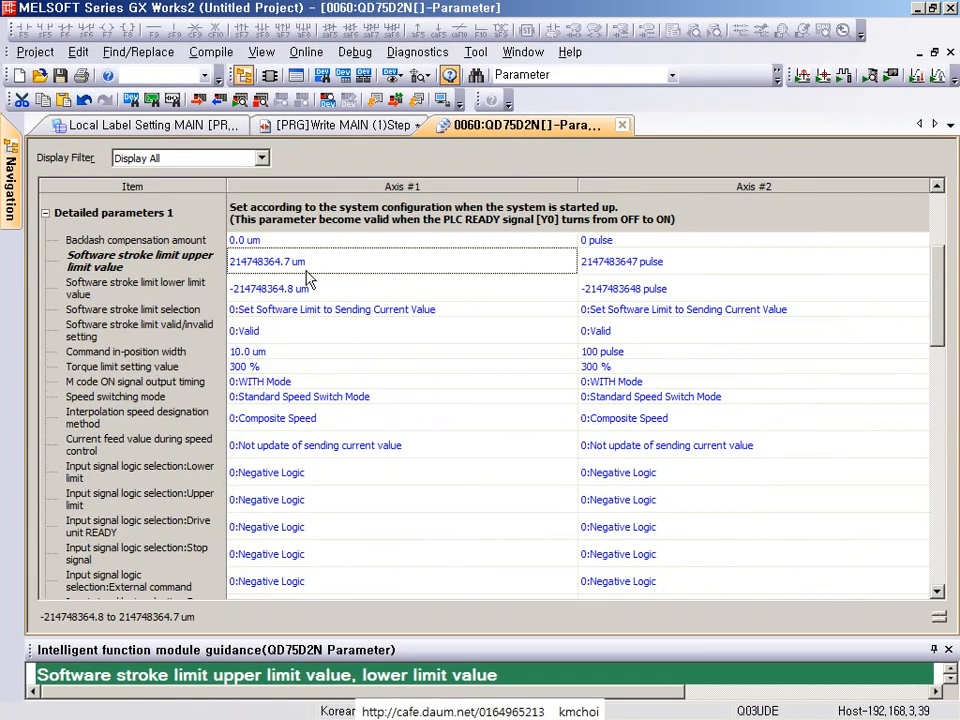
- Compare the allowed ranges of the Axis #1 upper and lower stroke limits, and check the stroke limit selection and valid/invalid setting
{"action": "left_click", "coordinate": [303, 291]}
{"action": "left_click", "coordinate": [313, 266]}
{"action": "left_click", "coordinate": [317, 296]}
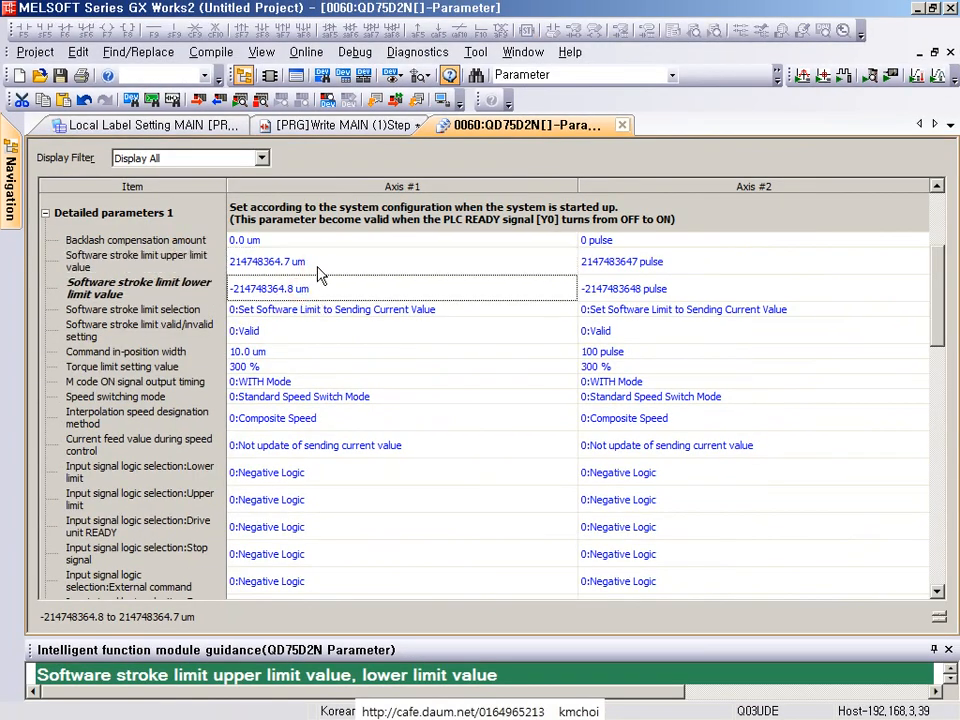
{"action": "left_click", "coordinate": [317, 267]}
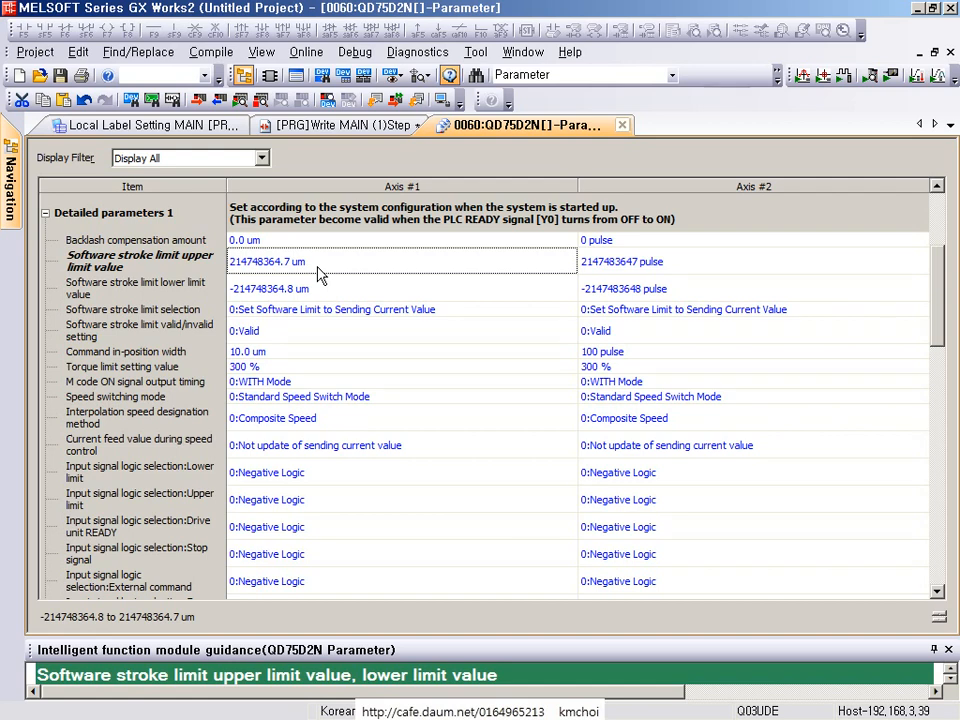
{"action": "double_click", "coordinate": [317, 266]}
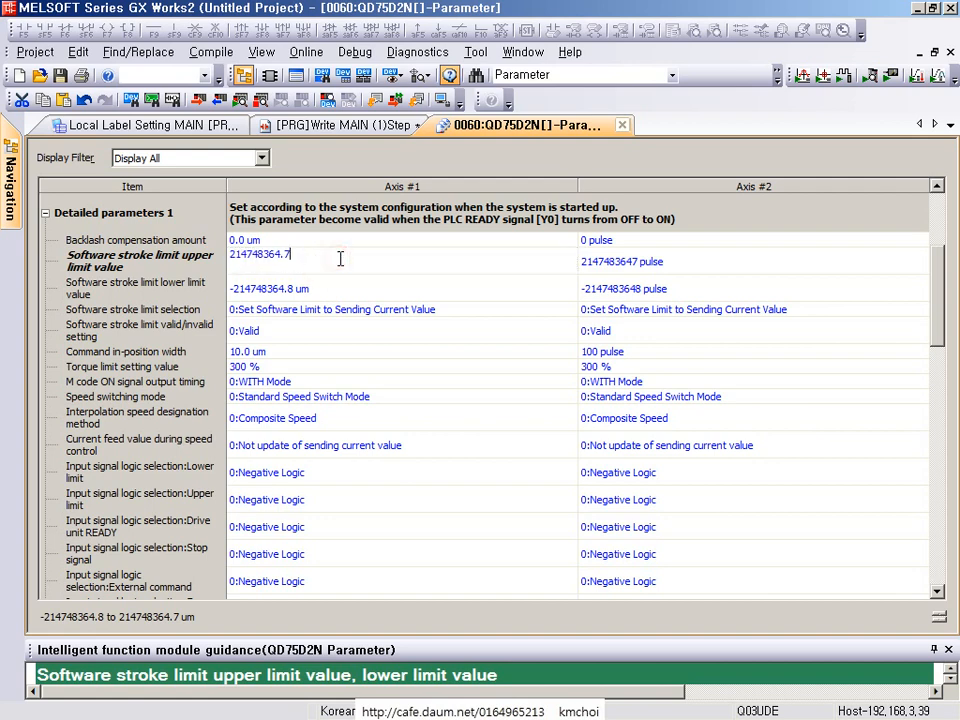
{"action": "left_click", "coordinate": [343, 283]}
{"action": "left_click", "coordinate": [336, 262]}
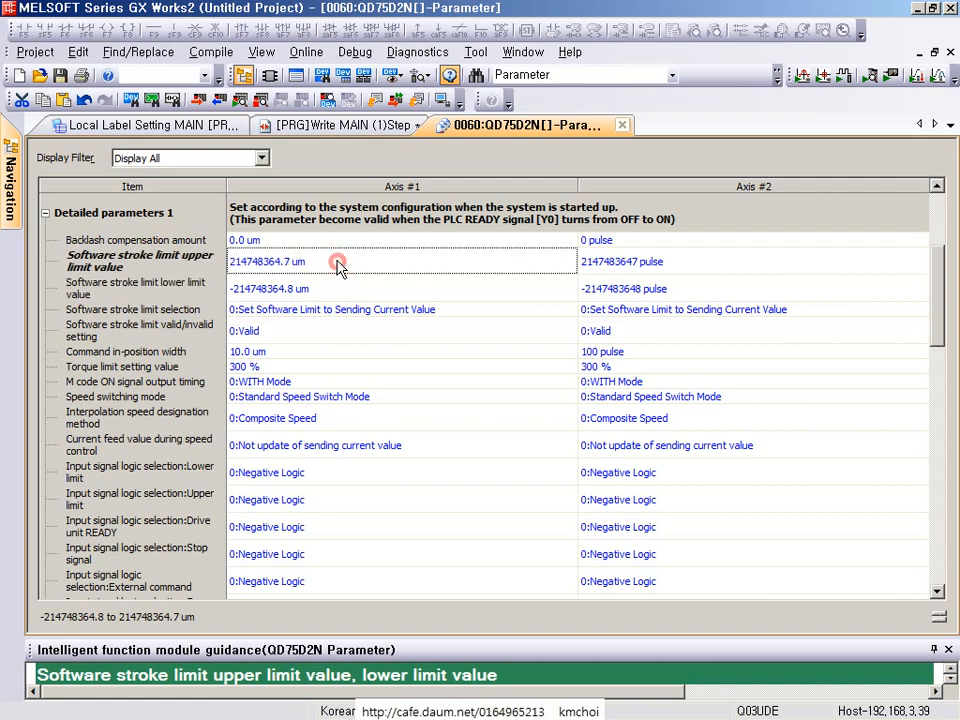
{"action": "left_click", "coordinate": [336, 280]}
{"action": "left_click", "coordinate": [335, 265]}
{"action": "left_click", "coordinate": [331, 290]}
{"action": "left_click", "coordinate": [336, 265]}
{"action": "left_click", "coordinate": [341, 285]}
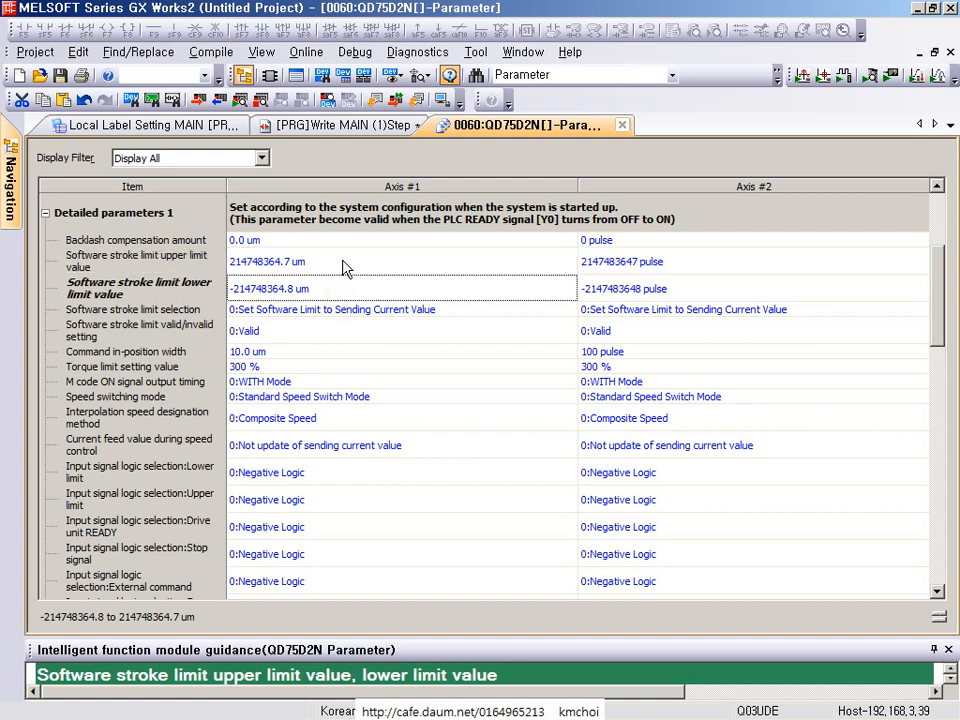
{"action": "left_click", "coordinate": [342, 265]}
{"action": "left_click", "coordinate": [334, 292]}
{"action": "left_click", "coordinate": [314, 313]}
{"action": "left_click", "coordinate": [295, 334]}
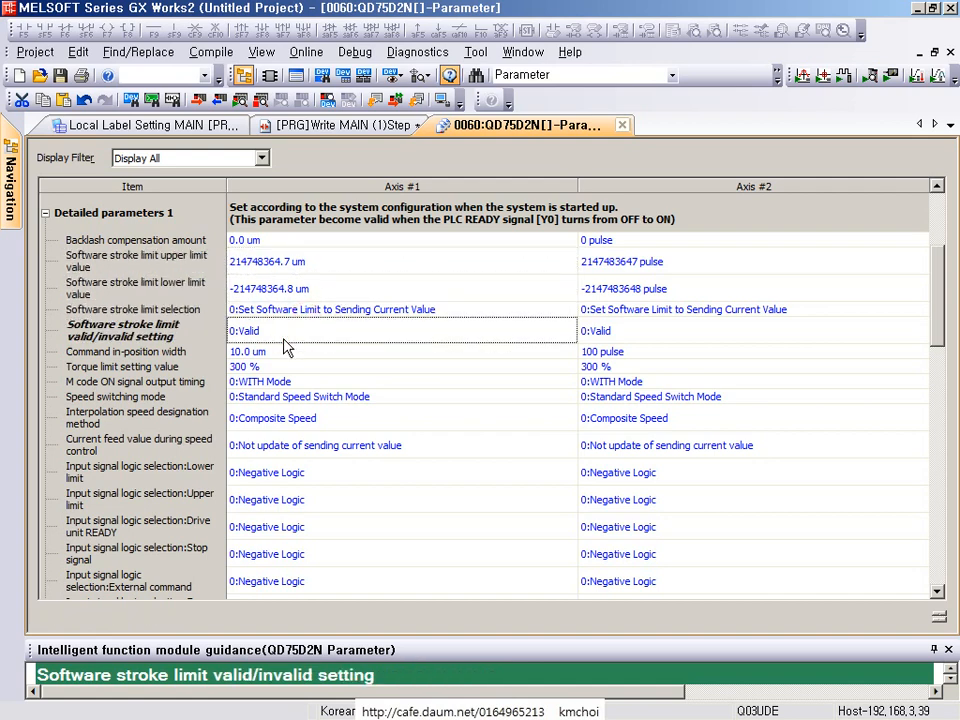
- Set the Axis #1 JOG speed limit value under Detailed parameters 2 to 1000 mm/min
{"action": "scroll", "coordinate": [285, 422], "scroll_direction": "down", "scroll_amount": 3}
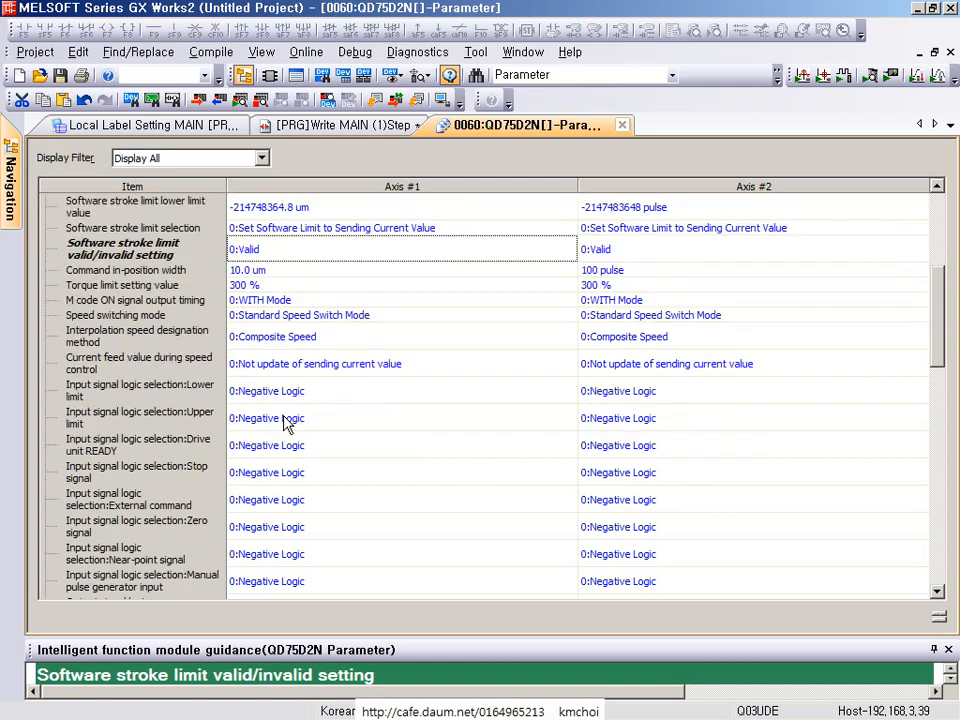
{"action": "scroll", "coordinate": [285, 422], "scroll_direction": "down", "scroll_amount": 1}
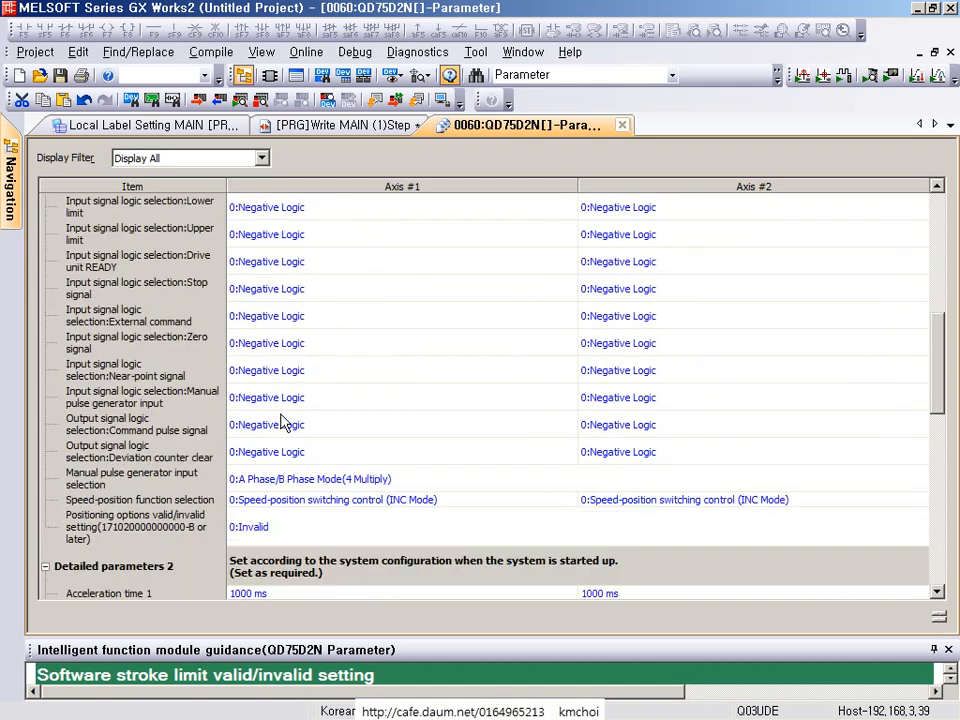
{"action": "scroll", "coordinate": [285, 422], "scroll_direction": "down", "scroll_amount": 2}
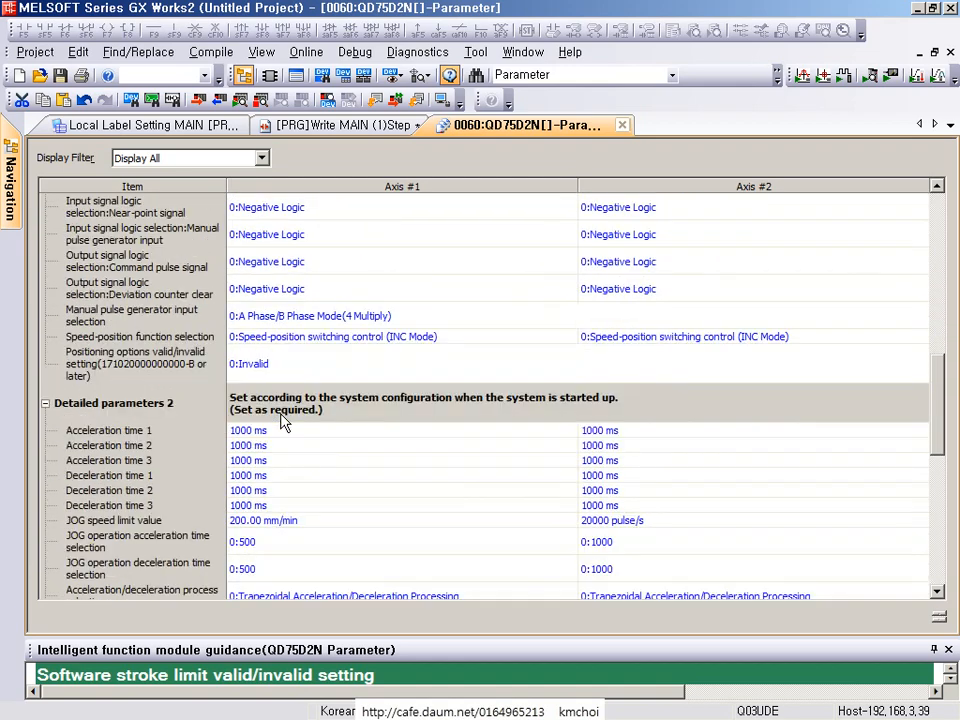
{"action": "scroll", "coordinate": [285, 422], "scroll_direction": "down", "scroll_amount": 2}
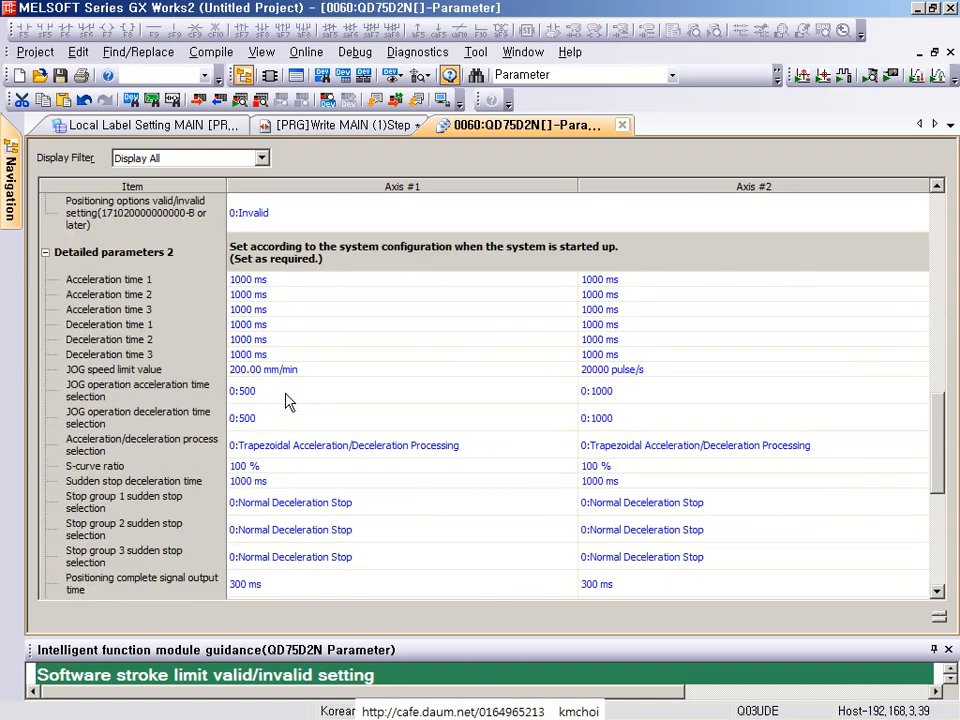
{"action": "left_click", "coordinate": [285, 400]}
{"action": "left_click", "coordinate": [284, 372]}
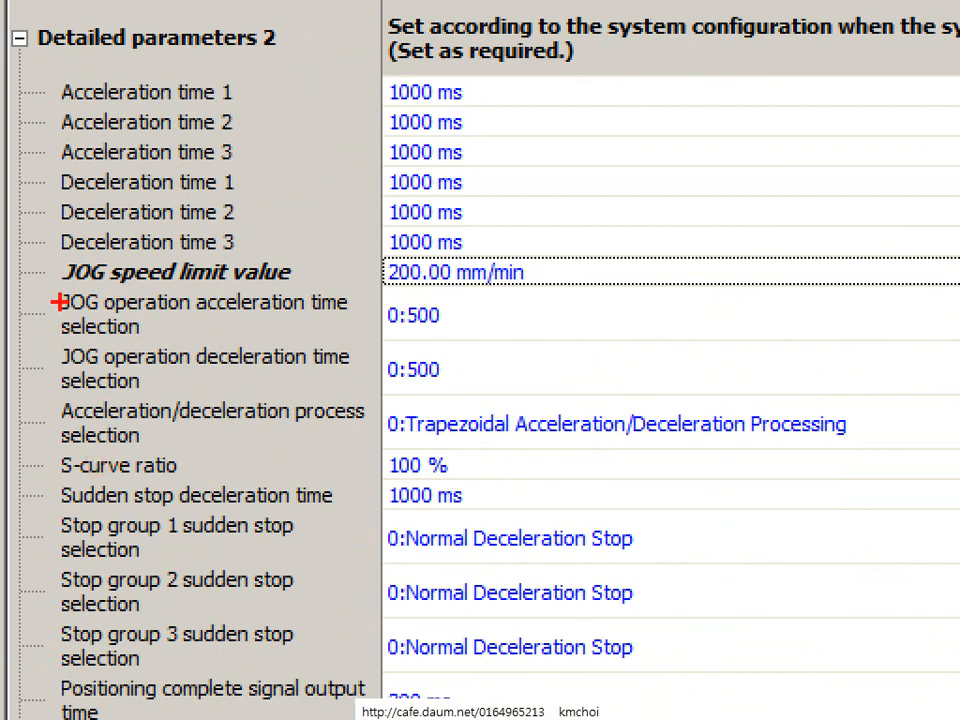
{"action": "left_click_drag", "start_coordinate": [54, 245], "coordinate": [589, 295]}
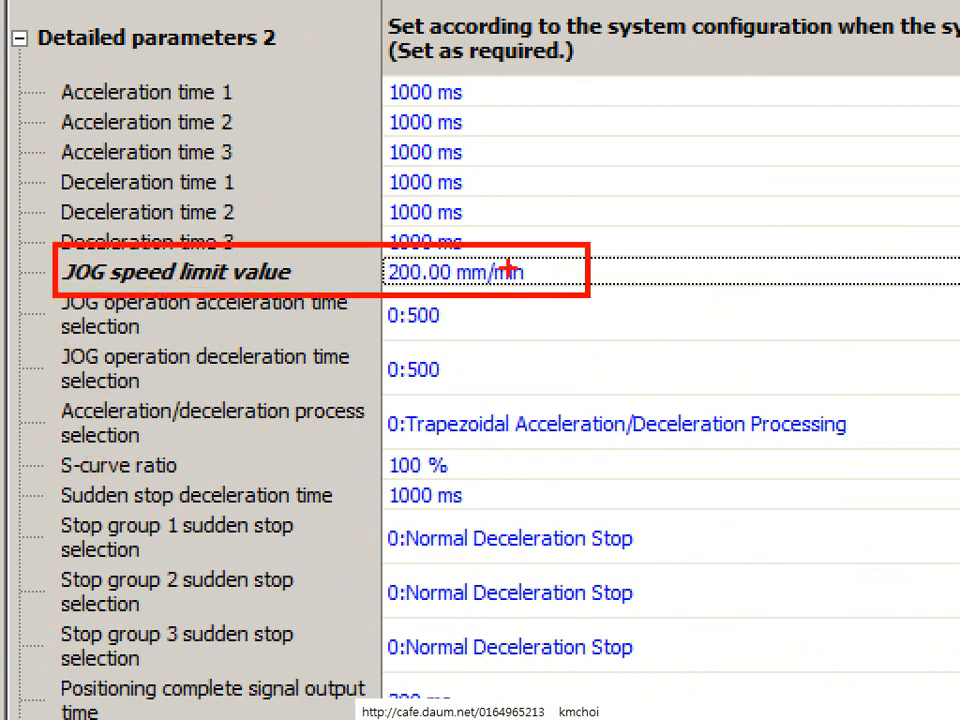
{"action": "key", "text": "Escape"}
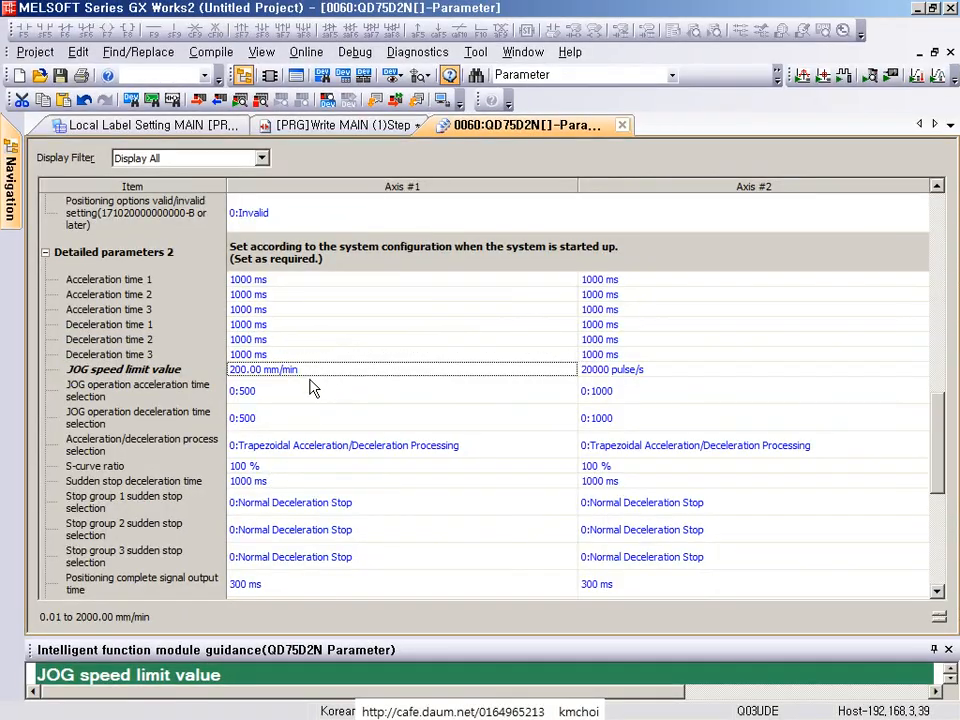
{"action": "left_click", "coordinate": [313, 368]}
{"action": "double_click", "coordinate": [319, 368]}
{"action": "type", "text": "1000"}
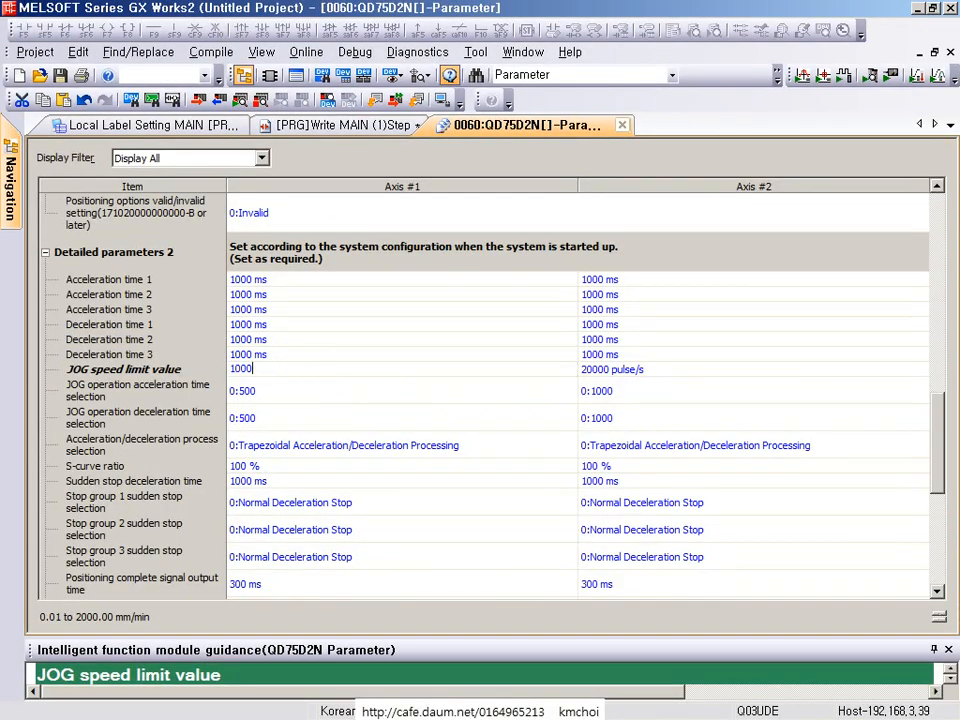
{"action": "key", "text": "Return"}
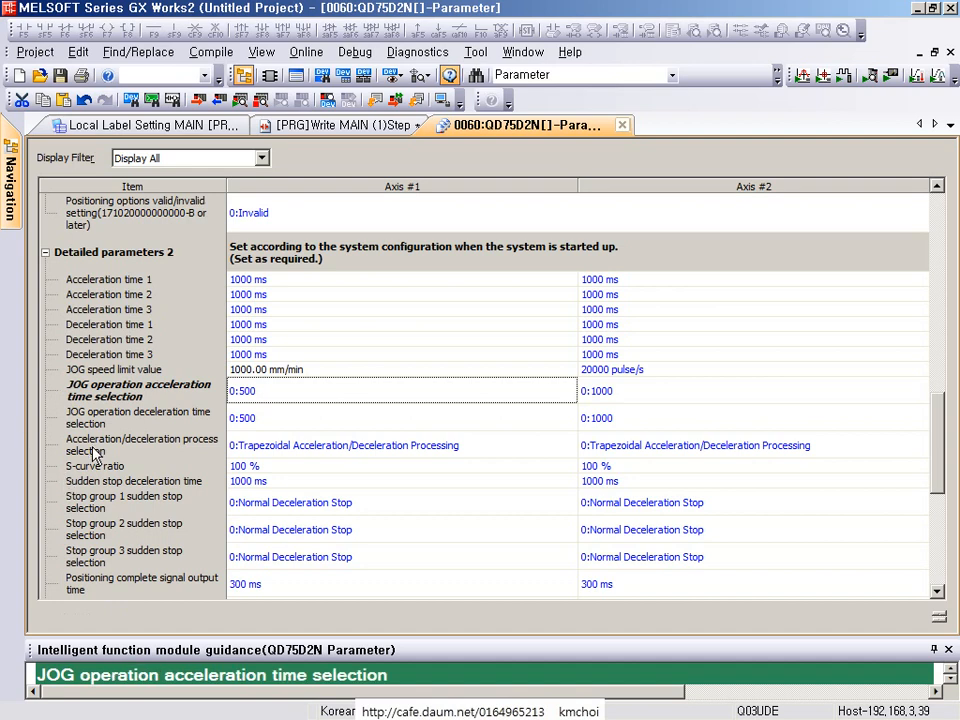
- Review the remaining Axis #1 Detailed parameters 2, from JOG operation deceleration time selection through allowable circular interpolation error width
{"action": "left_click", "coordinate": [248, 417]}
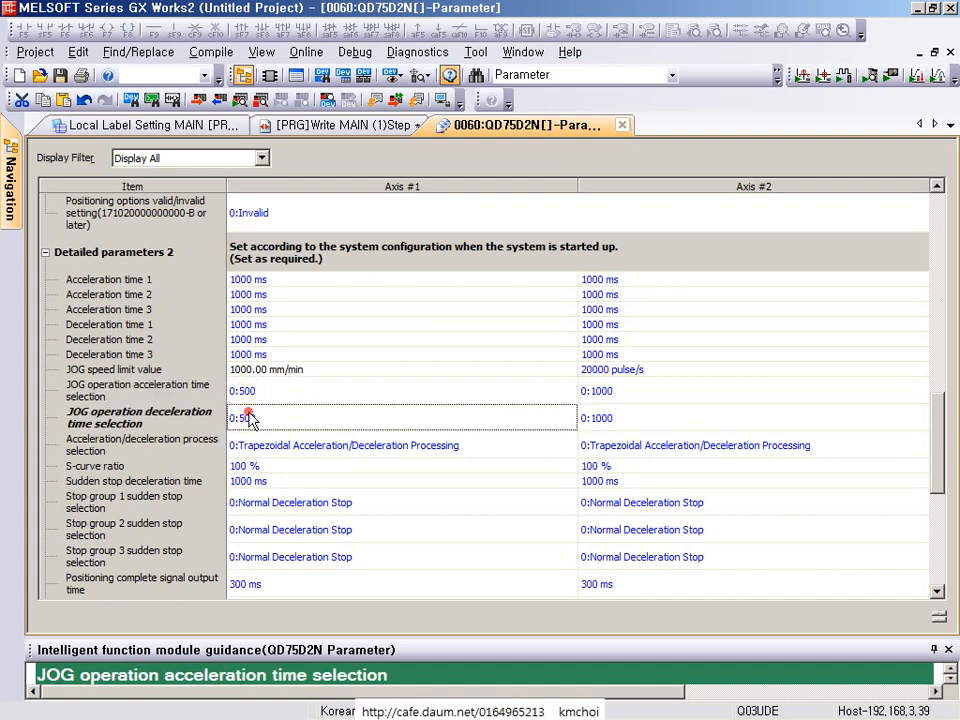
{"action": "key", "text": "Down"}
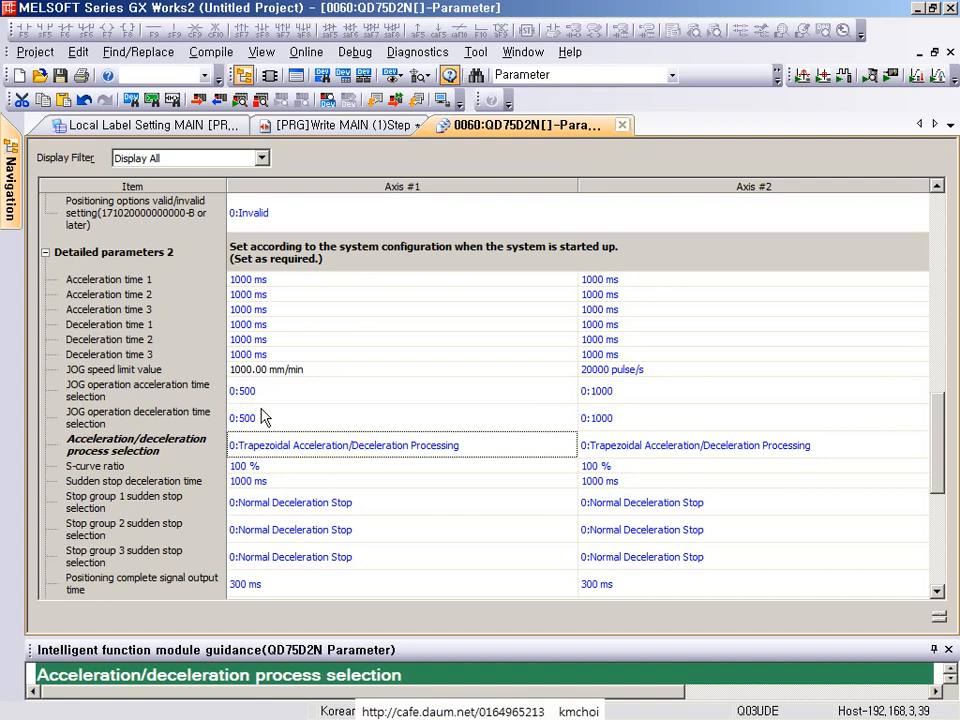
{"action": "scroll", "coordinate": [267, 401], "scroll_direction": "down", "scroll_amount": 1}
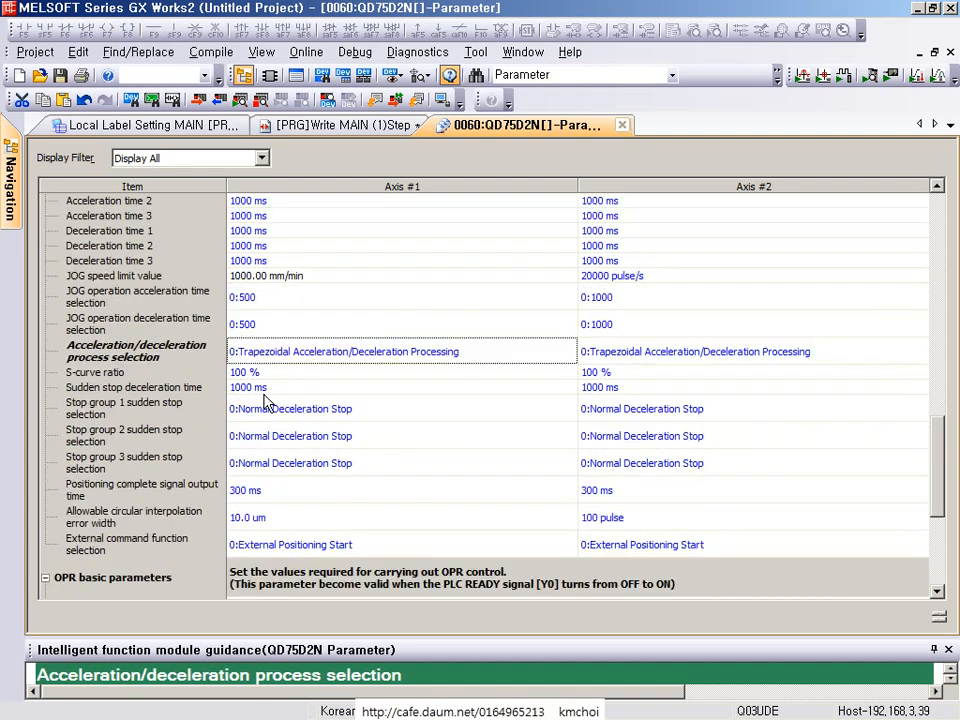
{"action": "left_click", "coordinate": [265, 500]}
{"action": "left_click", "coordinate": [280, 517]}
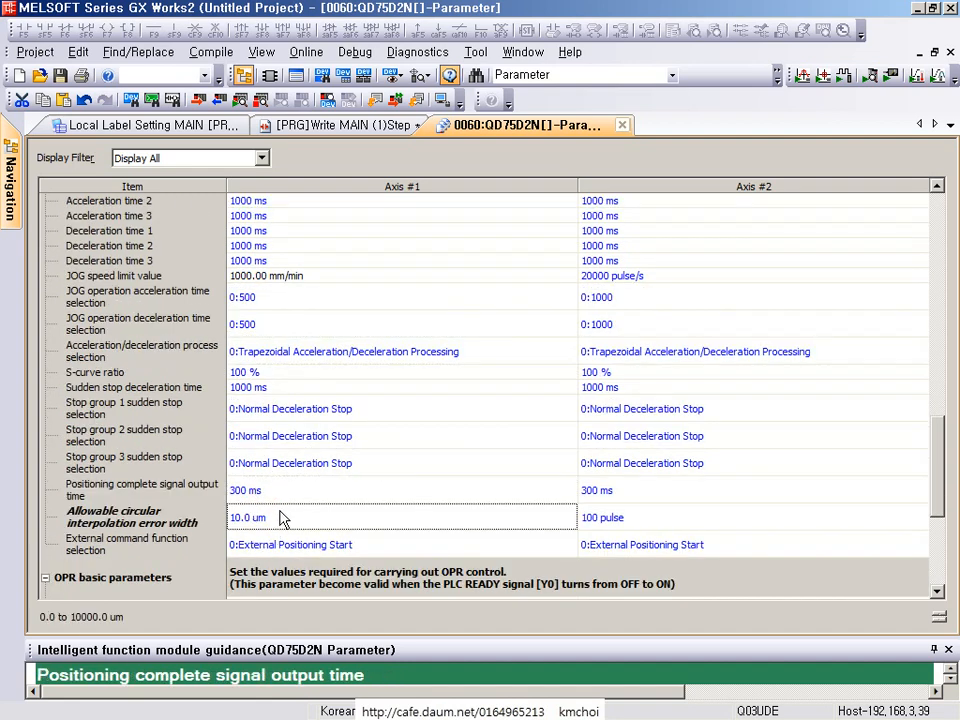
{"action": "key", "text": "Up"}
{"action": "scroll", "coordinate": [255, 550], "scroll_direction": "down", "scroll_amount": 2}
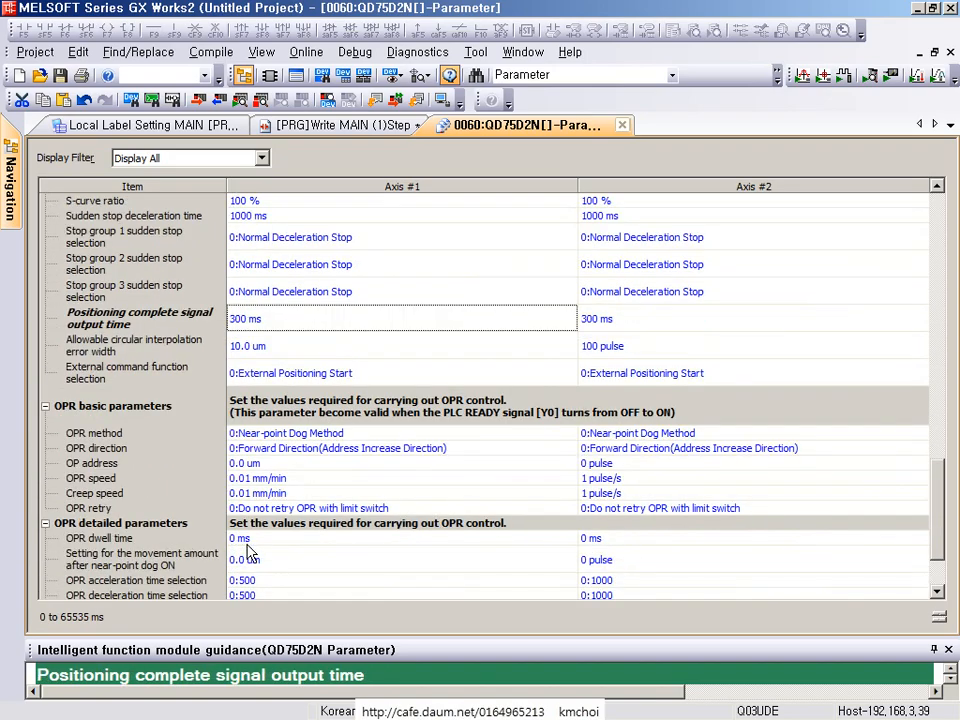
- Examine the OPR basic parameters group for Axis #1
{"action": "key", "text": "ctrl+1"}
{"action": "left_click", "coordinate": [62, 555]}
{"action": "mouse_move", "coordinate": [41, 212]}
{"action": "left_mouse_down"}
{"action": "mouse_move", "coordinate": [92, 267]}
{"action": "mouse_move", "coordinate": [148, 287]}
{"action": "left_mouse_up"}
{"action": "key", "text": "e"}
{"action": "left_click_drag", "start_coordinate": [41, 224], "coordinate": [252, 282]}
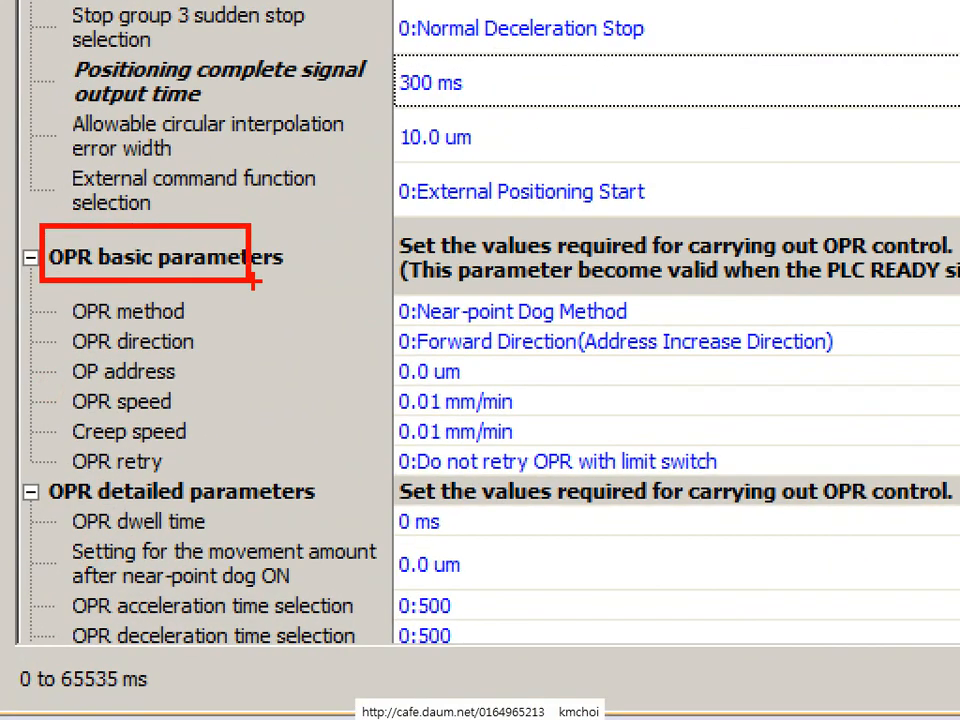
{"action": "key", "text": "Escape"}
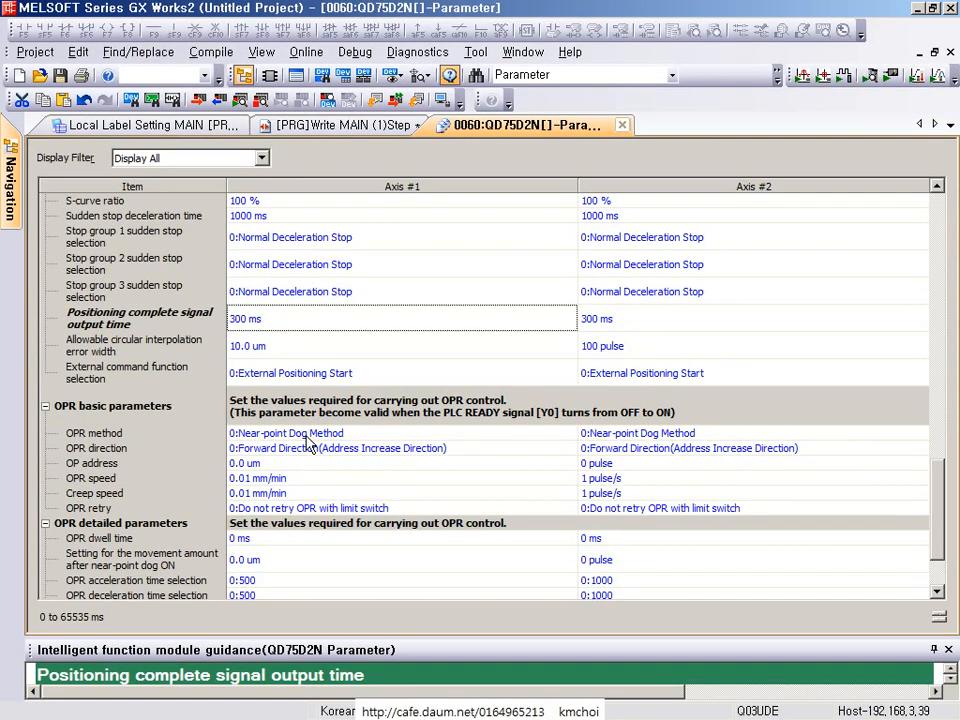
- Review the available Axis #1 OPR methods and set the OPR method to 0:Near-point Dog Method
{"action": "left_click", "coordinate": [306, 437]}
{"action": "left_click", "coordinate": [311, 435]}
{"action": "left_click", "coordinate": [302, 437]}
{"action": "left_click", "coordinate": [302, 437]}
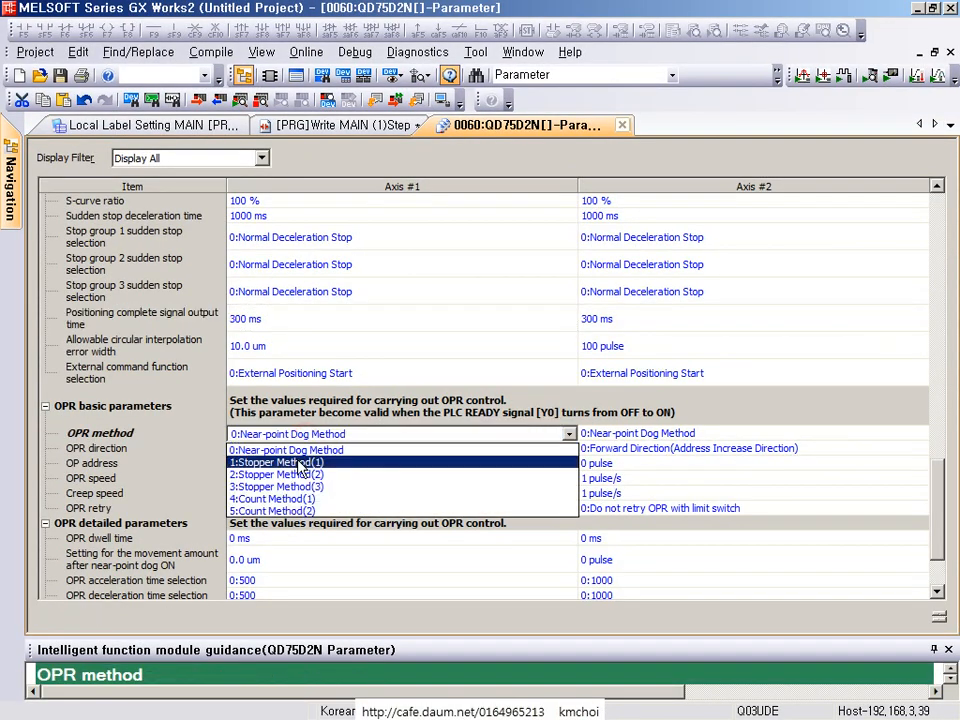
{"action": "key", "text": "ctrl+1"}
{"action": "left_click", "coordinate": [290, 510]}
{"action": "mouse_move", "coordinate": [163, 373]}
{"action": "left_mouse_down"}
{"action": "mouse_move", "coordinate": [249, 454]}
{"action": "mouse_move", "coordinate": [394, 521]}
{"action": "left_mouse_up"}
{"action": "key", "text": "Escape"}
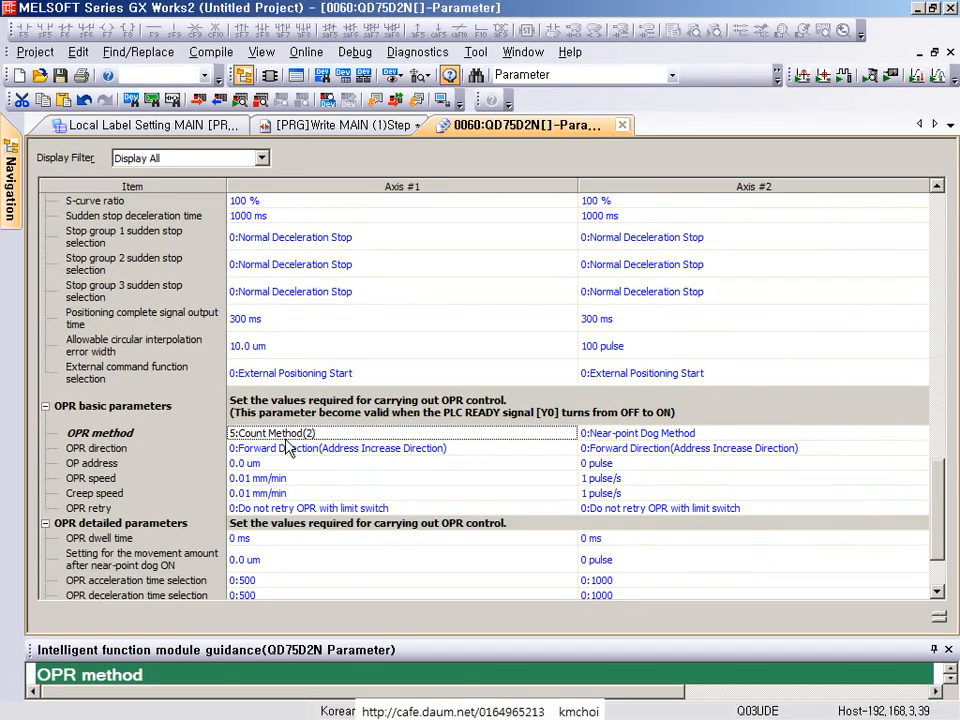
{"action": "left_click", "coordinate": [281, 438]}
{"action": "left_click", "coordinate": [291, 449]}
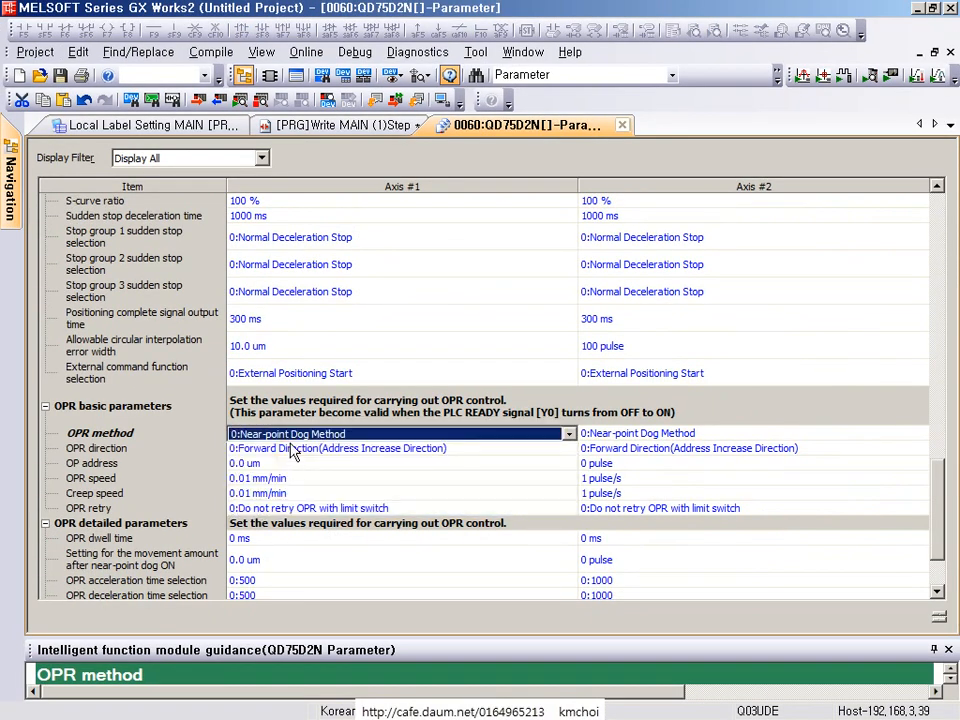
{"action": "left_click", "coordinate": [292, 449]}
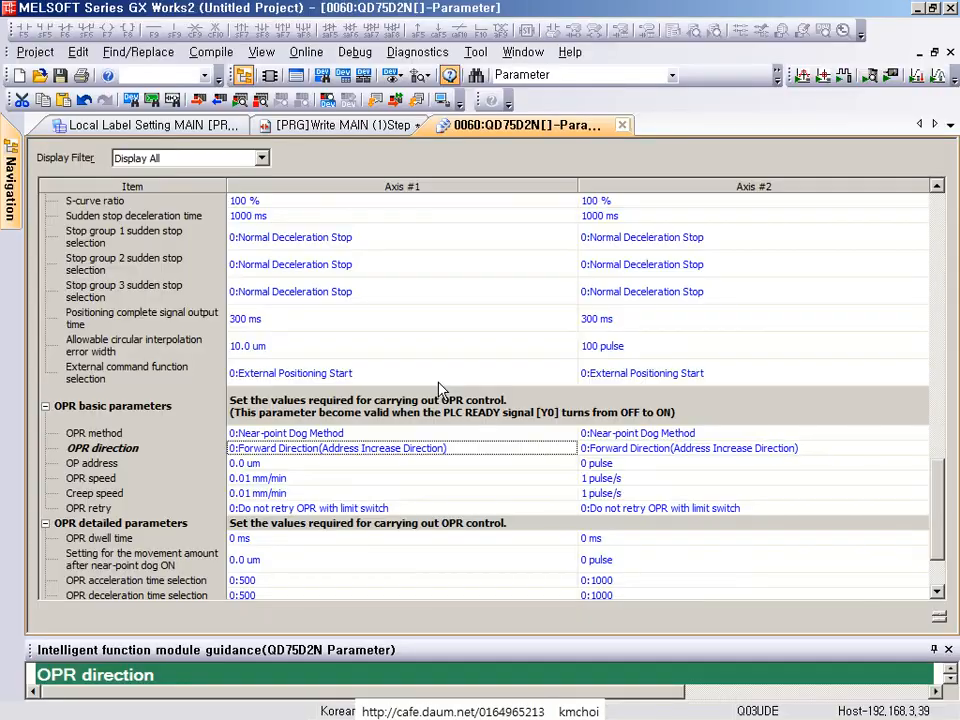
- Switch to the Microsoft LifeCam live view of the training equipment
{"action": "key", "text": "alt+Tab"}
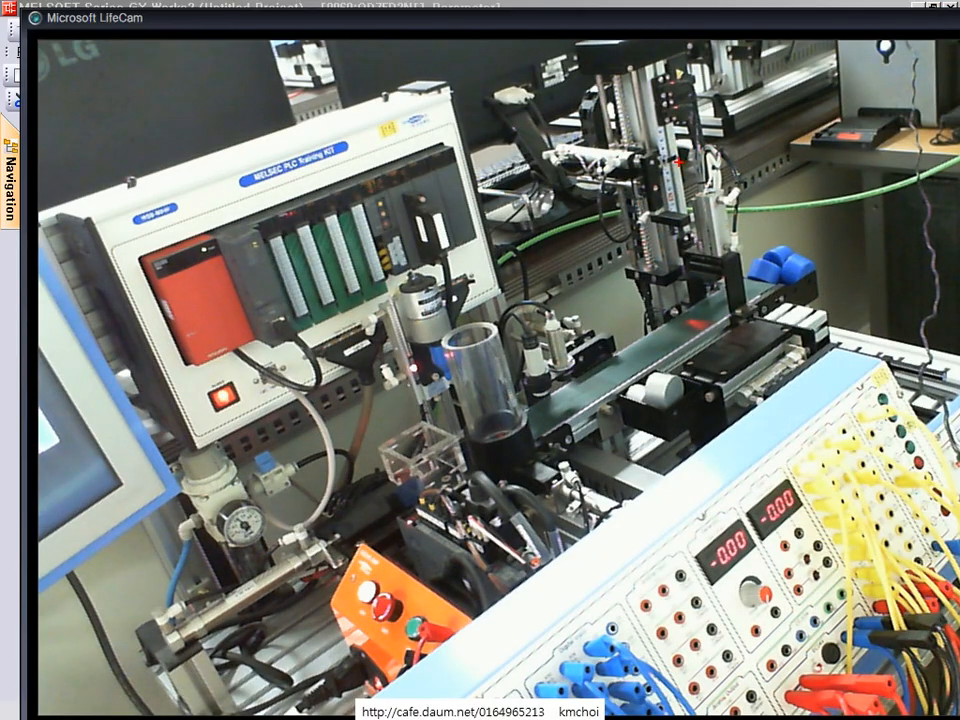
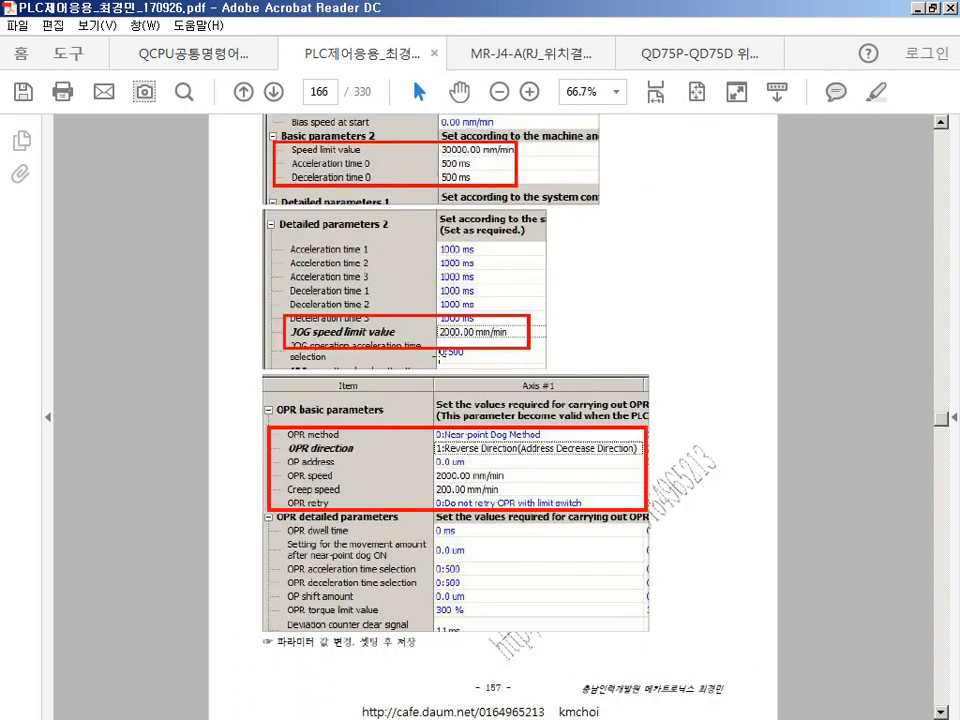
- Read the positioning module parameter setting pages in the PLC textbook PDF, from module creation to the OPR parameters
{"action": "scroll", "coordinate": [438, 356], "scroll_direction": "down", "scroll_amount": 2}
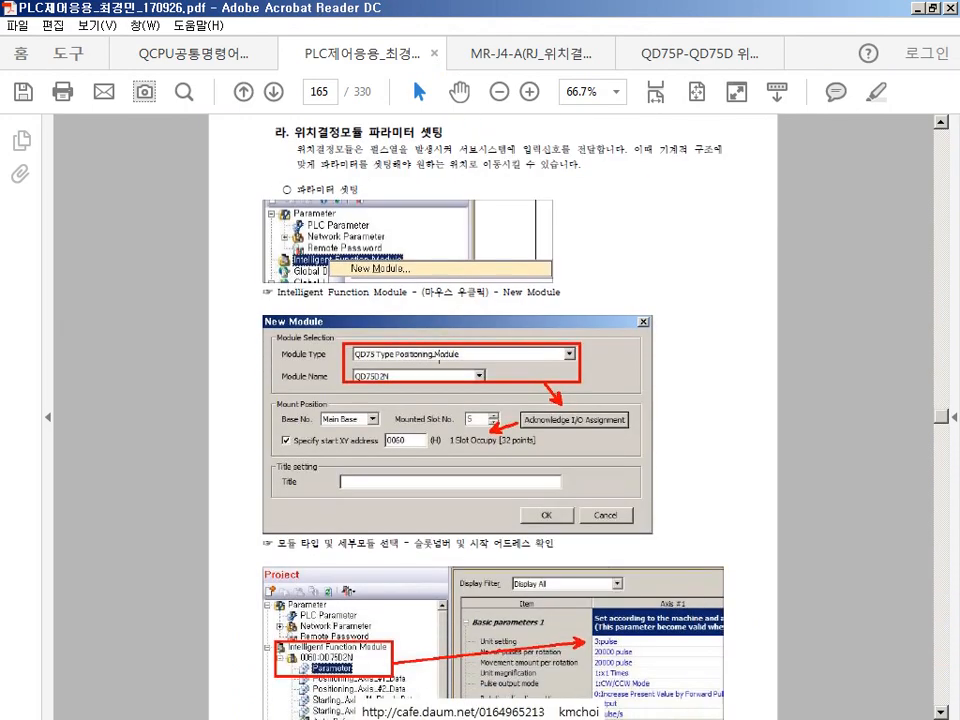
{"action": "scroll", "coordinate": [440, 362], "scroll_direction": "down", "scroll_amount": 3}
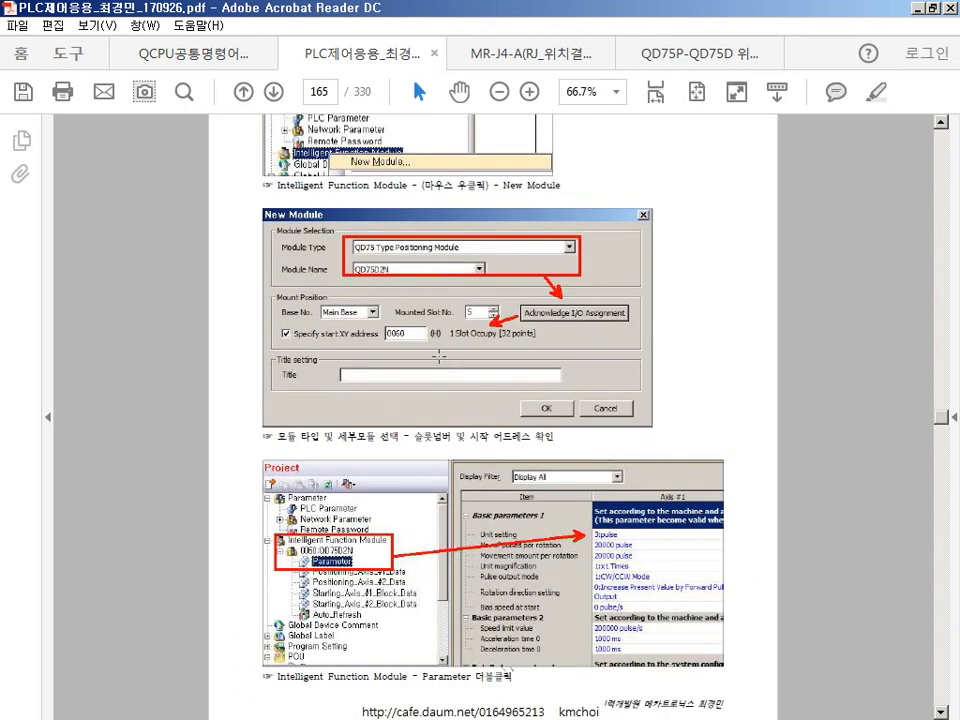
{"action": "scroll", "coordinate": [412, 291], "scroll_direction": "down", "scroll_amount": 5}
{"action": "scroll", "coordinate": [412, 291], "scroll_direction": "up", "scroll_amount": 1, "text": "ctrl"}
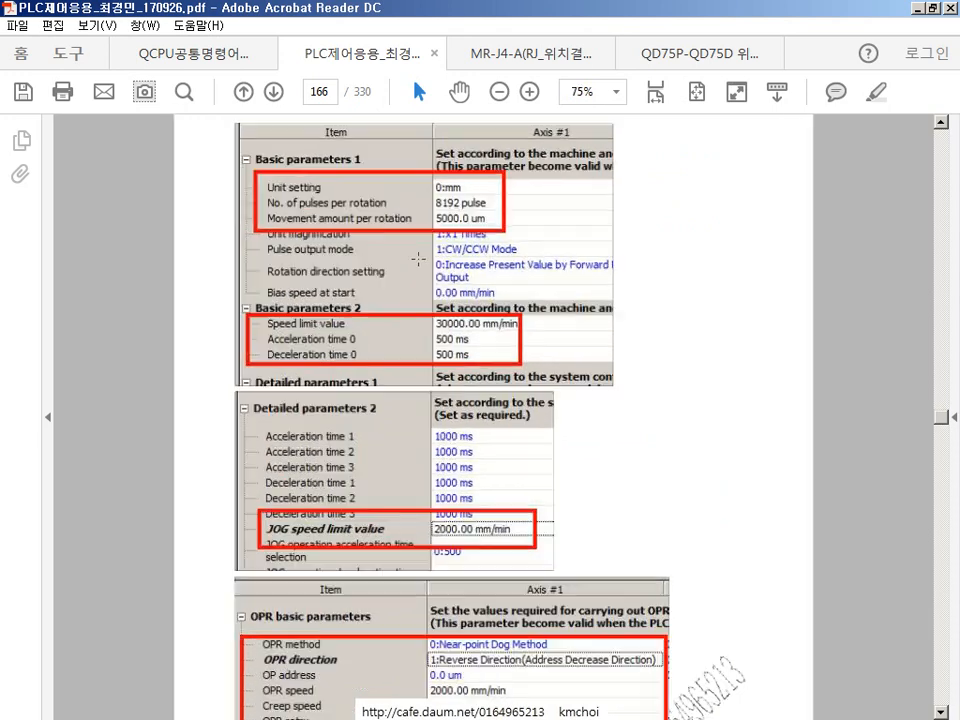
{"action": "scroll", "coordinate": [415, 275], "scroll_direction": "down", "scroll_amount": 3}
{"action": "scroll", "coordinate": [418, 259], "scroll_direction": "down", "scroll_amount": 10}
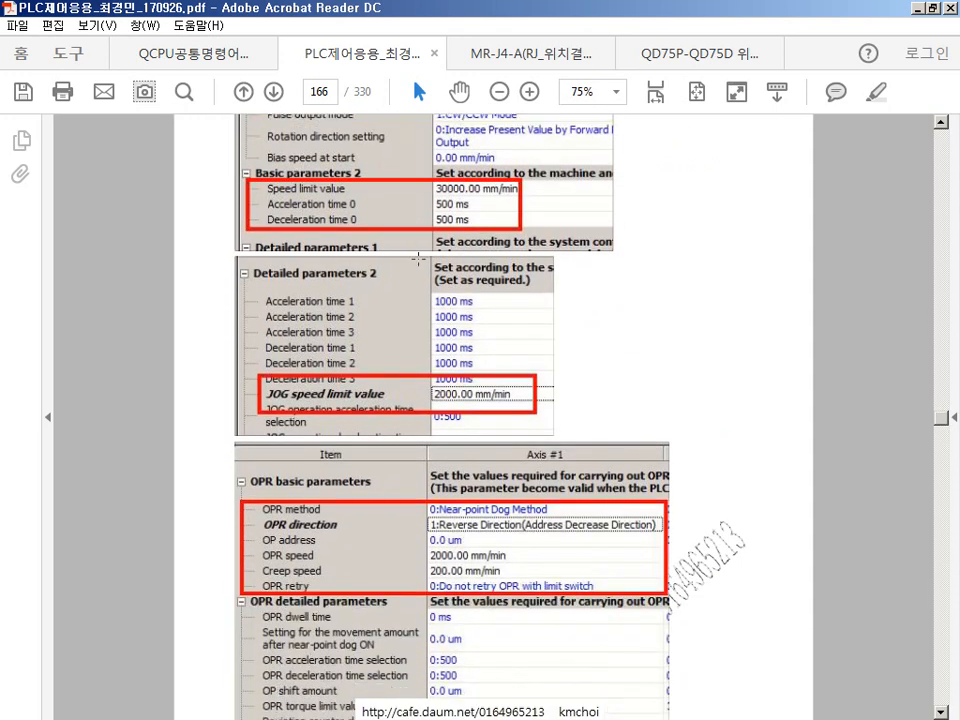
{"action": "scroll", "coordinate": [418, 259], "scroll_direction": "up", "scroll_amount": 10}
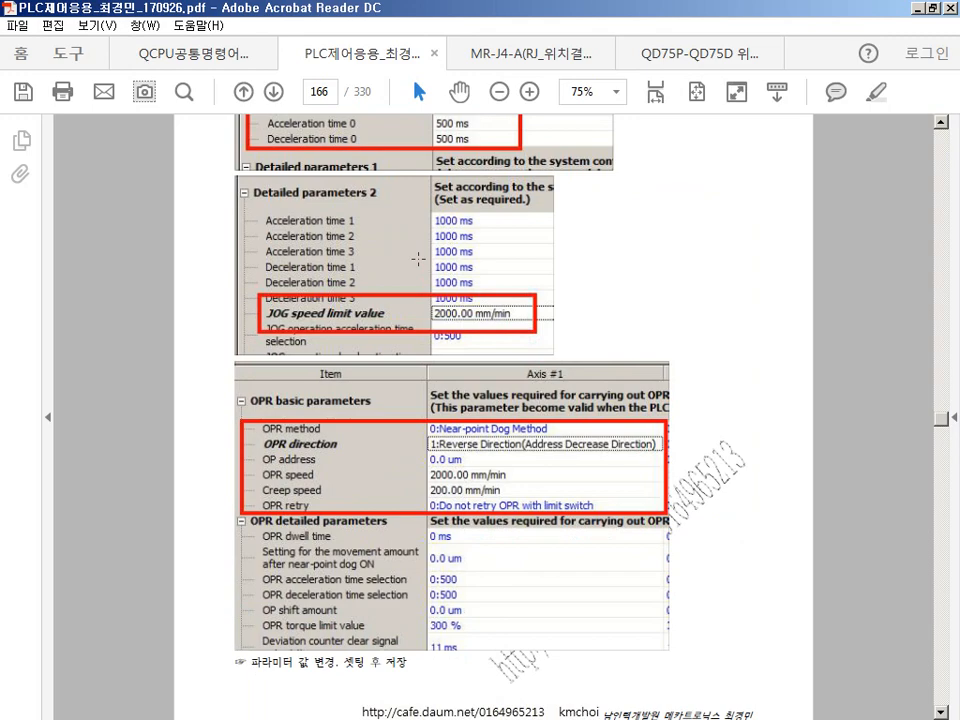
{"action": "scroll", "coordinate": [418, 259], "scroll_direction": "down", "scroll_amount": 1}
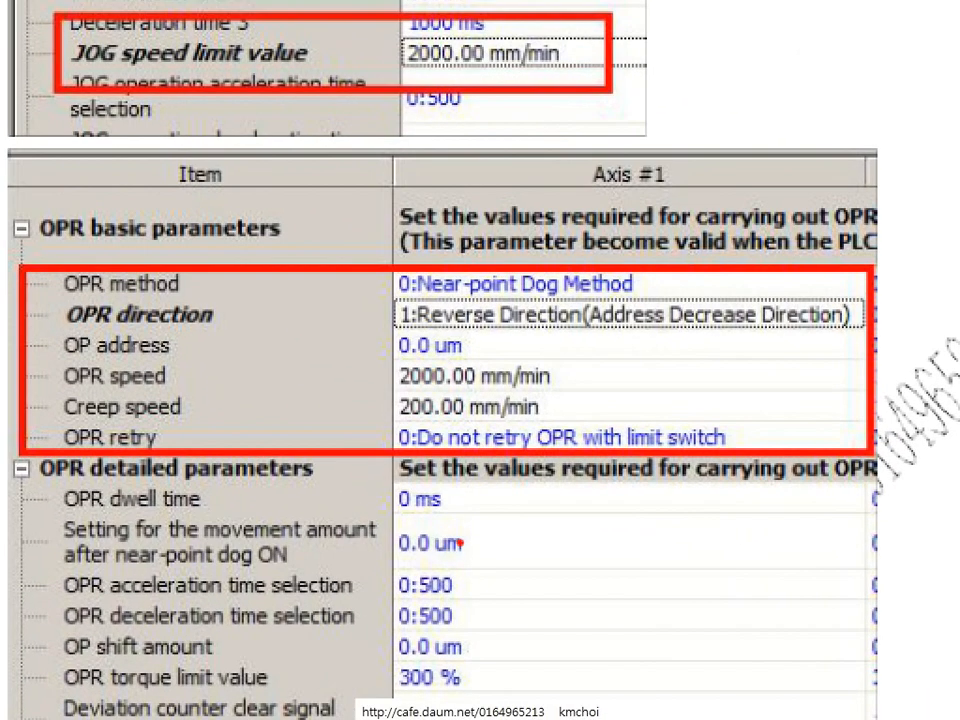
- Examine the OPR retry setting in the PDF's OPR basic parameters table
{"action": "left_click_drag", "start_coordinate": [48, 409], "coordinate": [798, 448]}
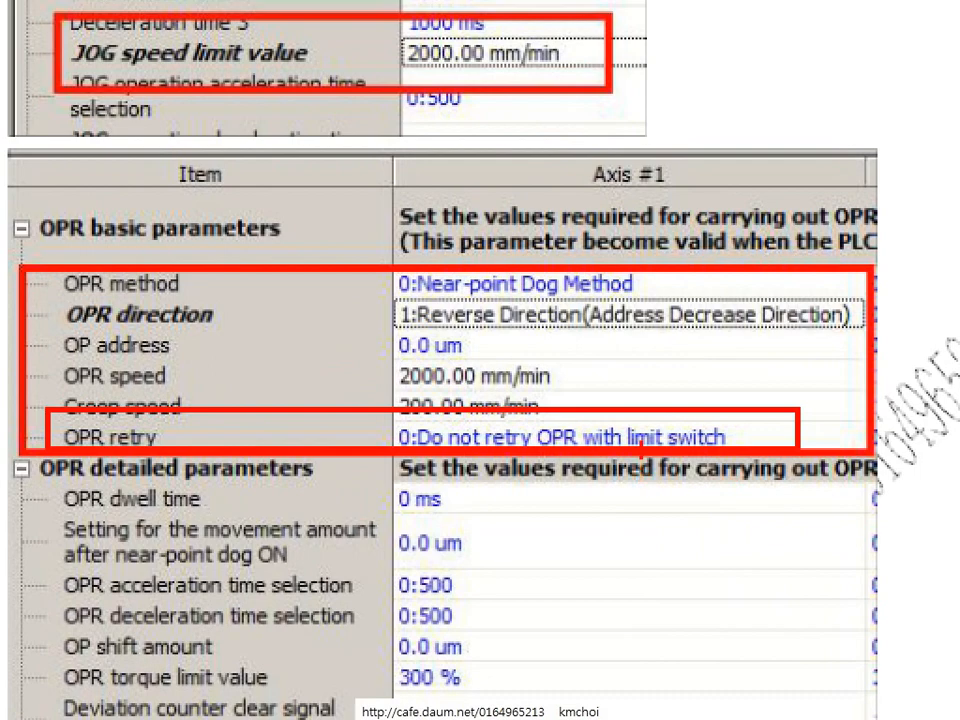
{"action": "left_click_drag", "start_coordinate": [645, 460], "coordinate": [683, 582]}
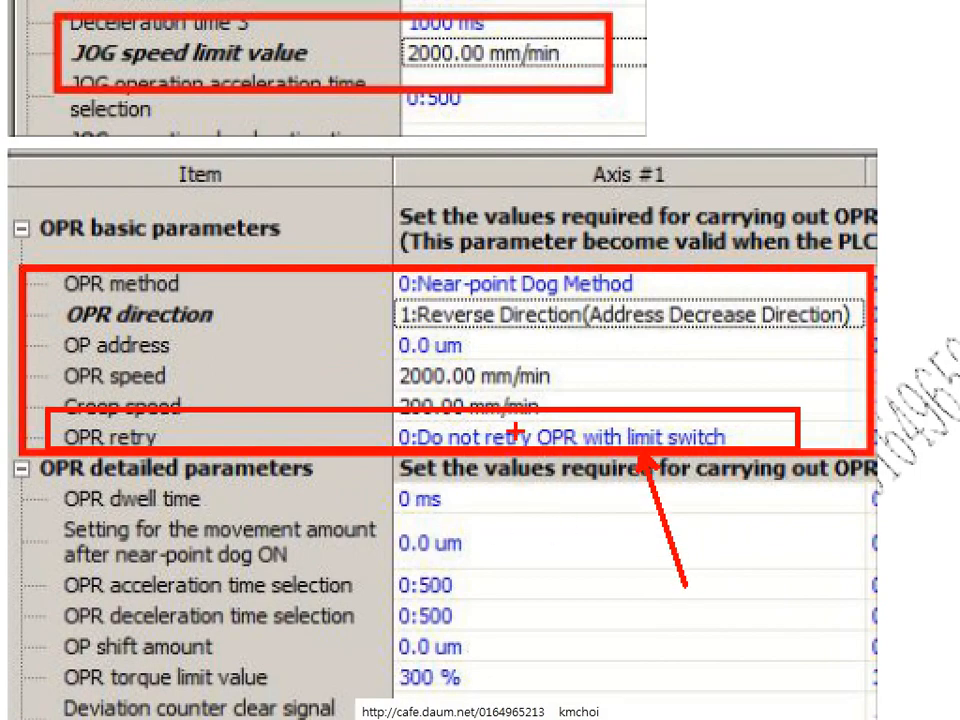
{"action": "left_click_drag", "start_coordinate": [337, 401], "coordinate": [780, 492]}
{"action": "key", "text": "Escape"}
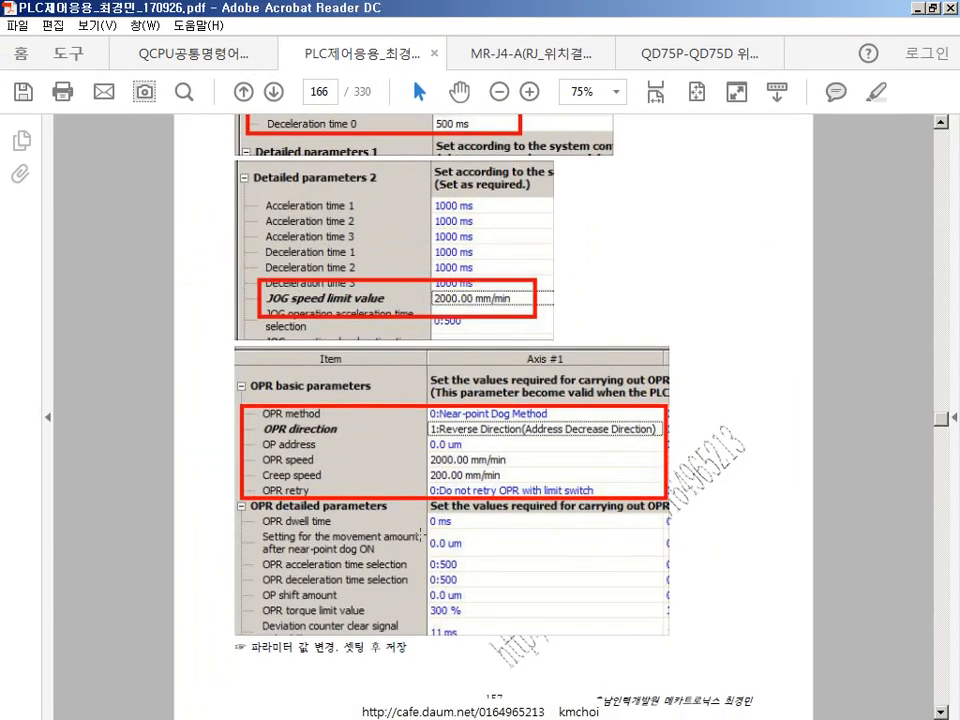
- Switch back to GX Works2 and save the project as day0902_servo1.gxw in the day0901plc folder
{"action": "key", "text": "alt+Tab"}
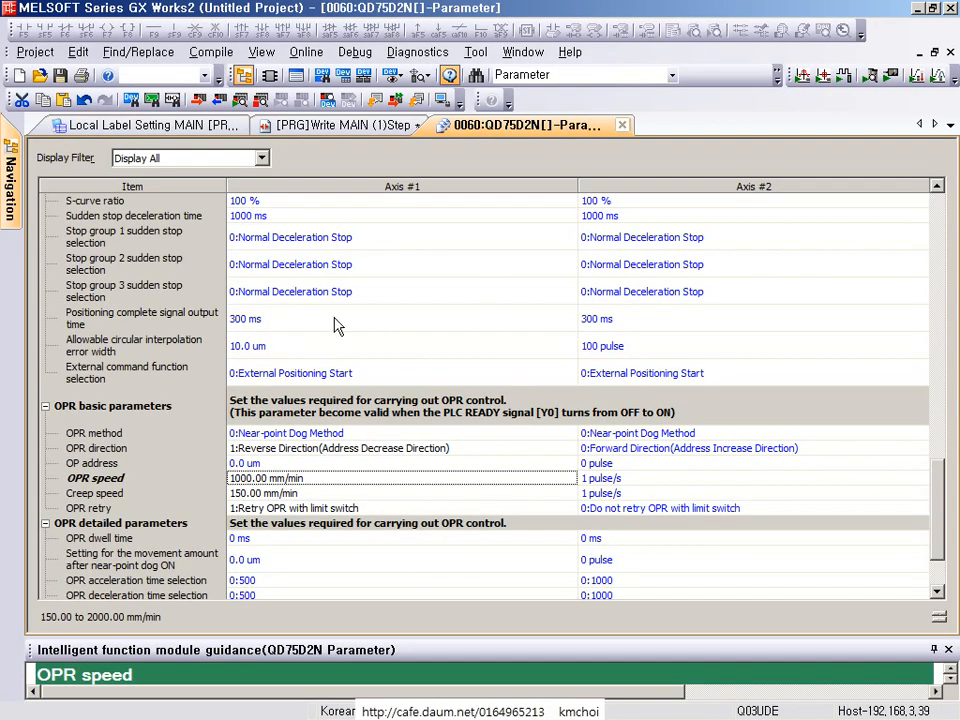
{"action": "left_click", "coordinate": [398, 266]}
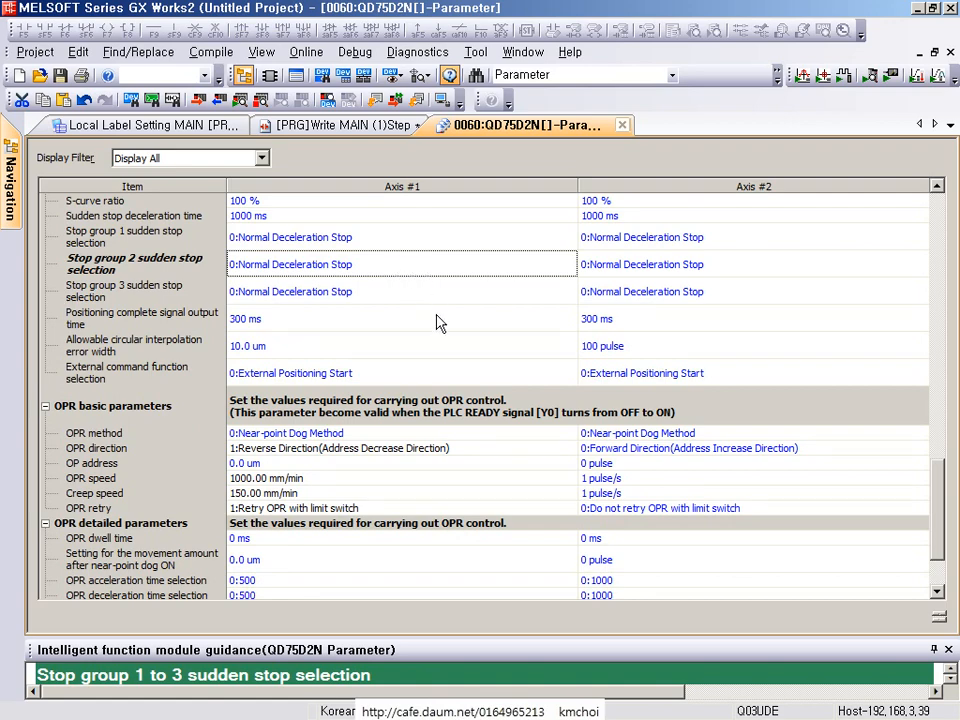
{"action": "left_click", "coordinate": [36, 52]}
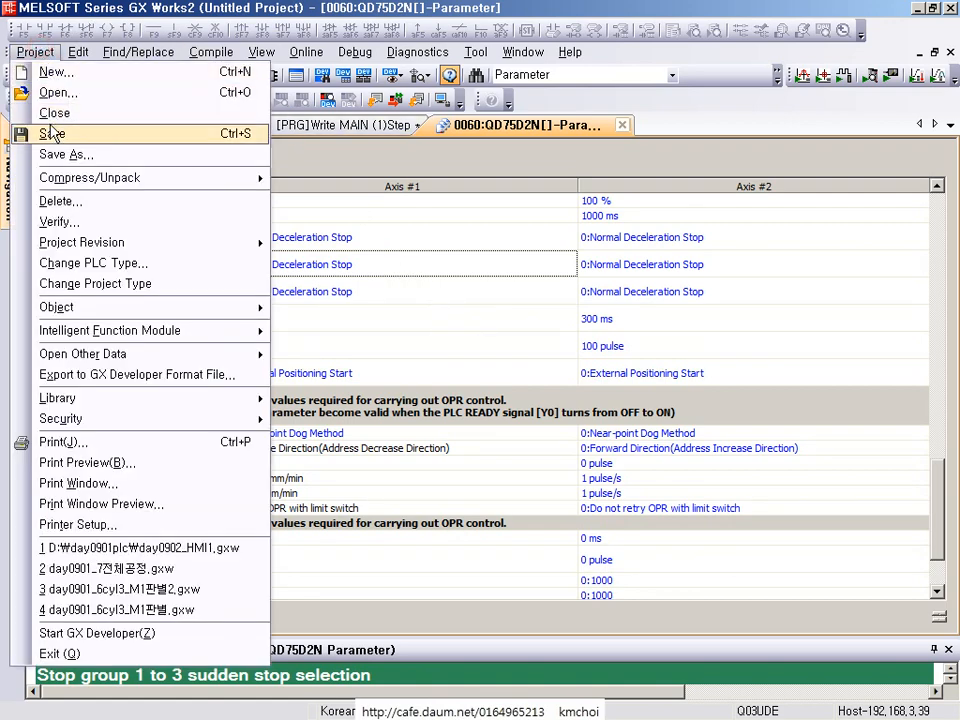
{"action": "left_click", "coordinate": [50, 152]}
{"action": "left_click", "coordinate": [358, 352]}
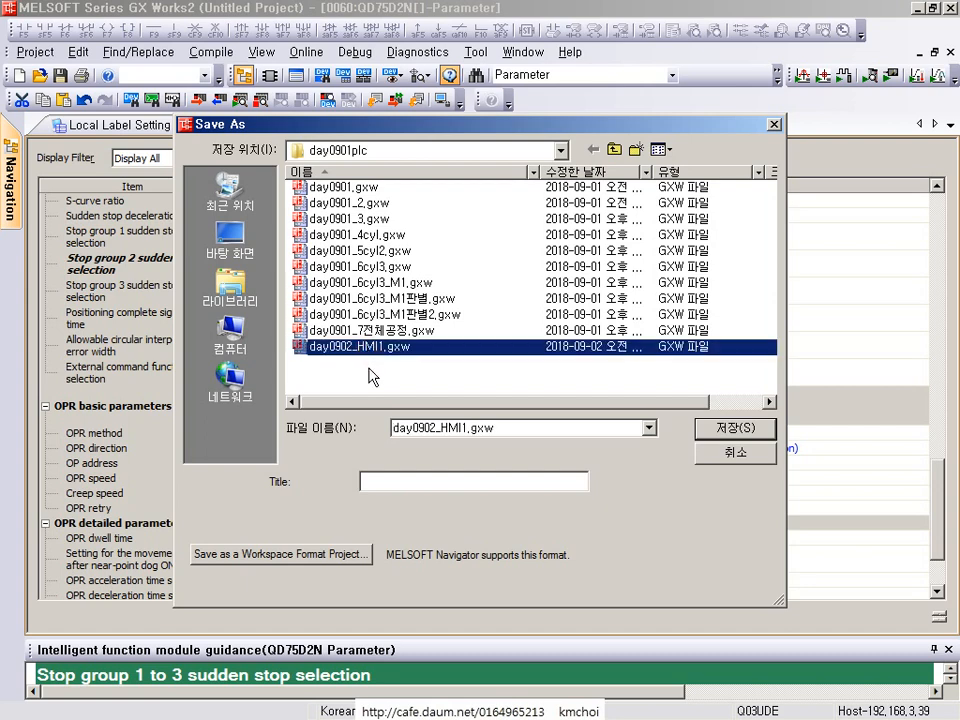
{"action": "left_click", "coordinate": [418, 428]}
{"action": "left_click", "coordinate": [436, 428]}
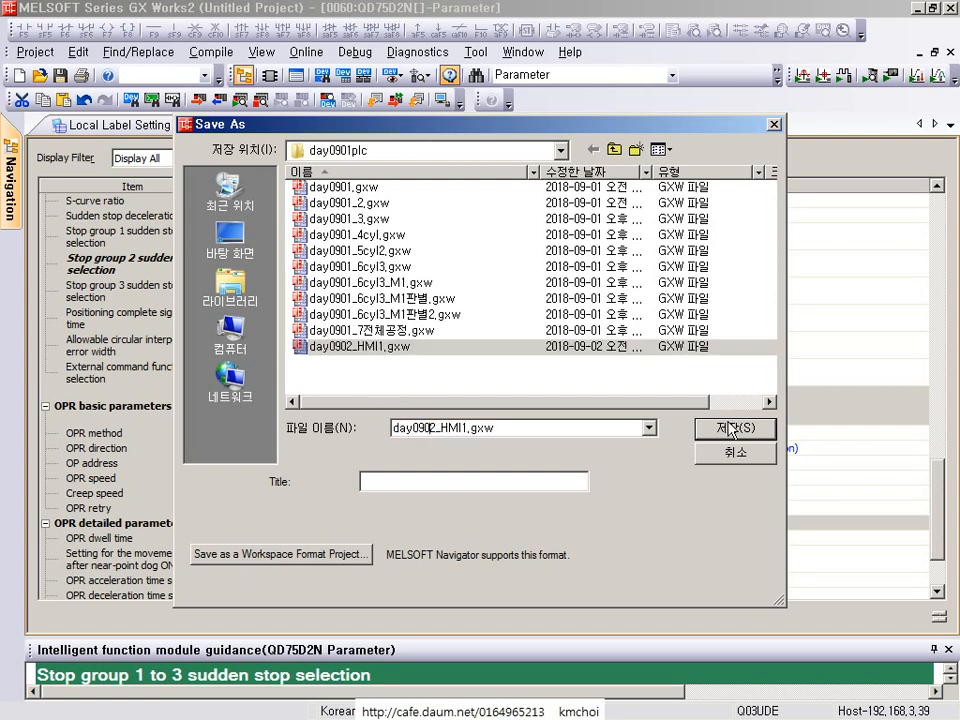
{"action": "key", "text": "shift+Right"}
{"action": "key", "text": "shift+Right"}
{"action": "key", "text": "shift+Right"}
{"action": "type", "text": "servo"}
{"action": "left_click", "coordinate": [727, 427]}
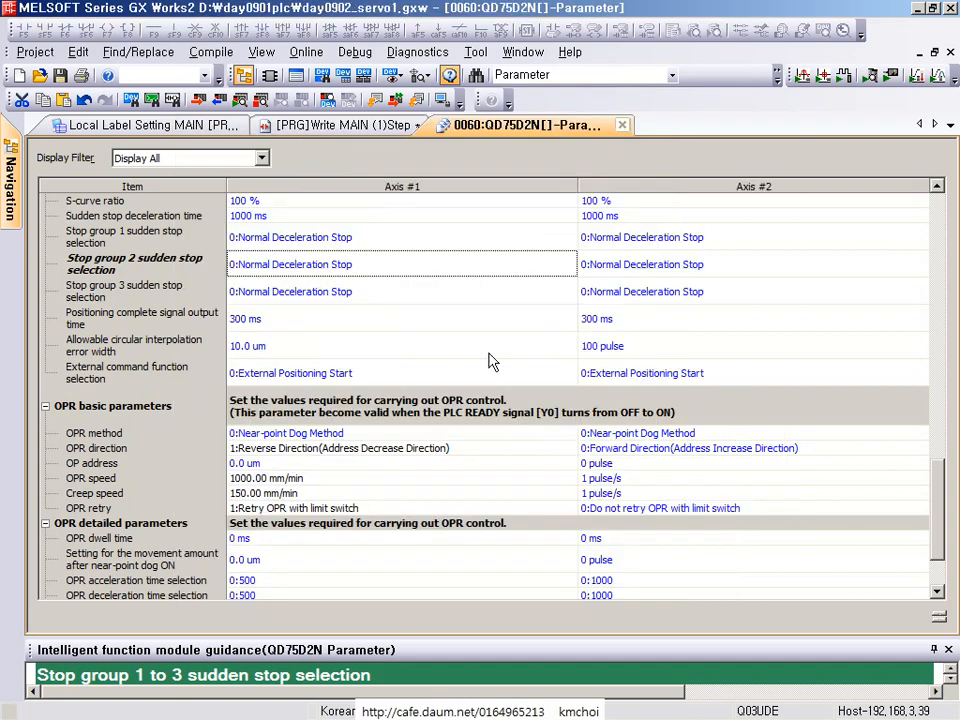
- Check the Axis #1 unit setting, number of pulses per rotation and movement amount per rotation under Basic parameters 1
{"action": "left_click", "coordinate": [419, 322]}
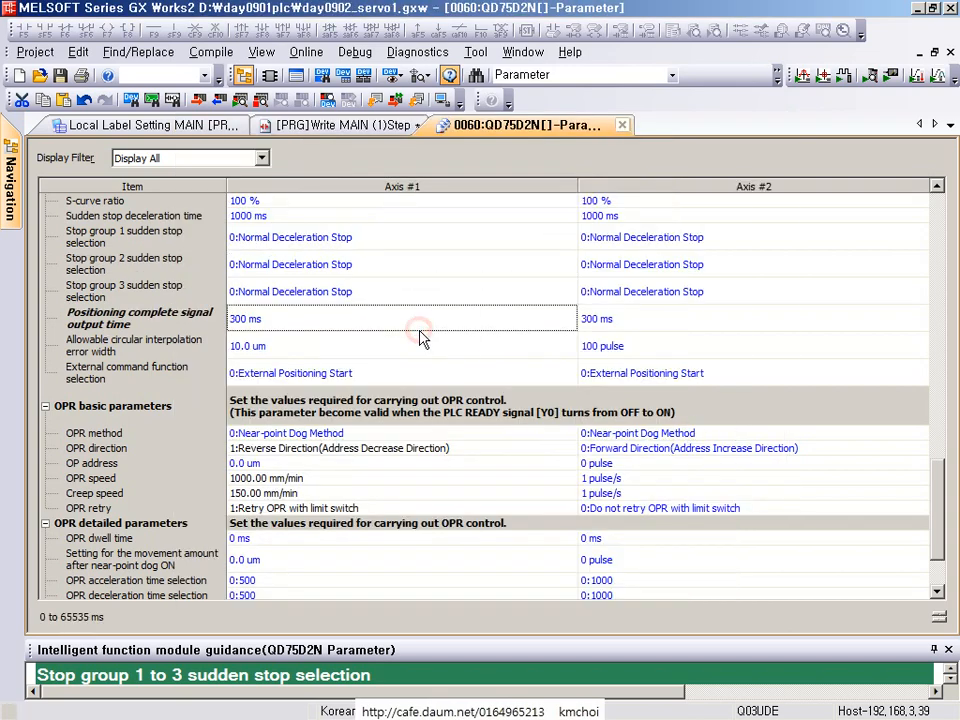
{"action": "scroll", "coordinate": [420, 338], "scroll_direction": "up", "scroll_amount": 10}
{"action": "scroll", "coordinate": [419, 338], "scroll_direction": "up", "scroll_amount": 4}
{"action": "left_click", "coordinate": [293, 256]}
{"action": "left_click", "coordinate": [282, 241]}
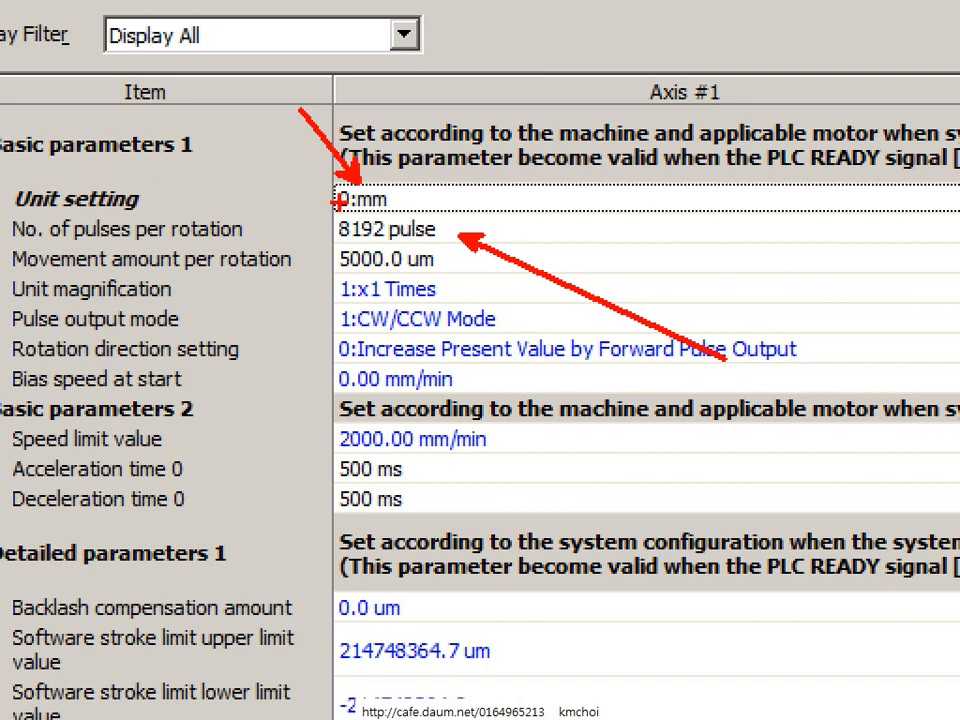
{"action": "mouse_move", "coordinate": [321, 248]}
{"action": "left_mouse_down"}
{"action": "mouse_move", "coordinate": [408, 304]}
{"action": "mouse_move", "coordinate": [467, 315]}
{"action": "left_mouse_up"}
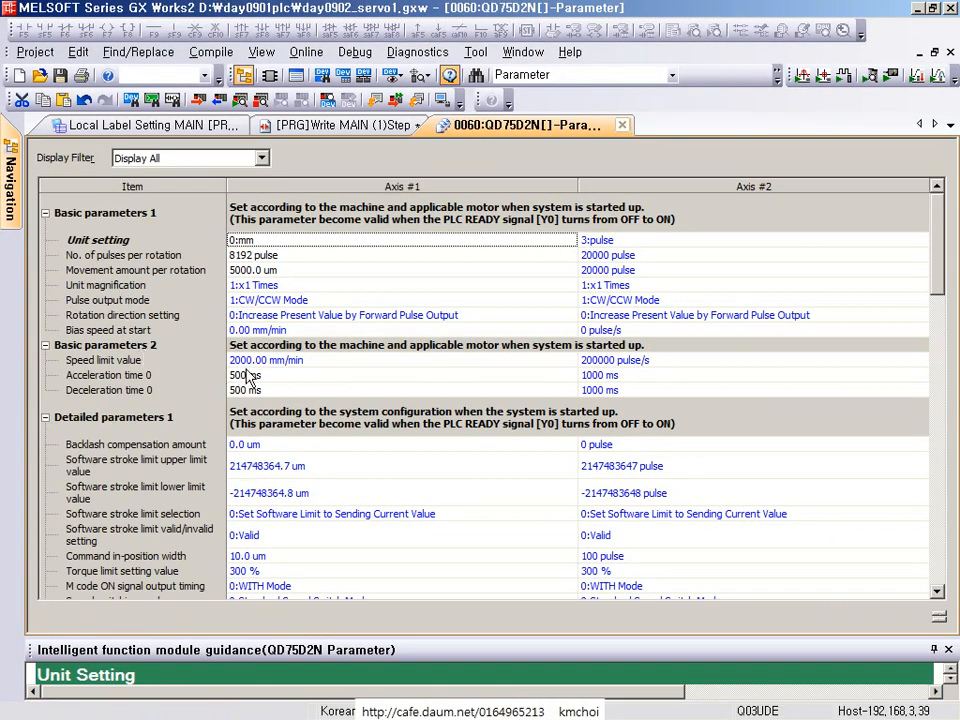
- Check the Axis #1 speed limit value, acceleration time 0 and deceleration time 0 under Basic parameters 2
{"action": "left_click", "coordinate": [276, 361]}
{"action": "left_click_drag", "start_coordinate": [262, 309], "coordinate": [390, 350]}
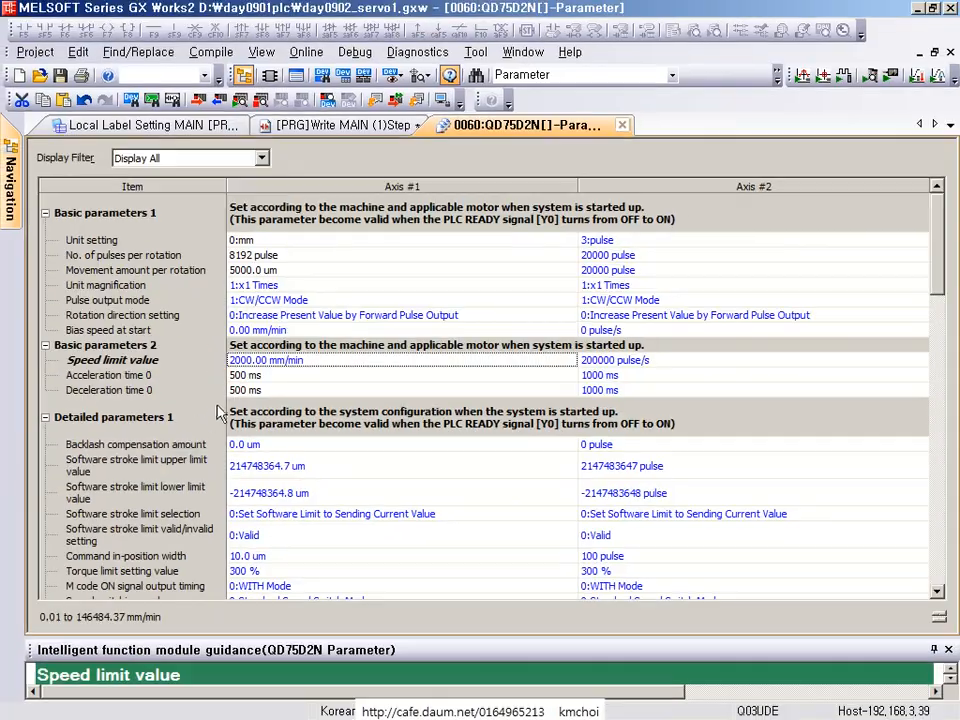
{"action": "left_click", "coordinate": [313, 394]}
{"action": "left_click_drag", "start_coordinate": [190, 373], "coordinate": [284, 381]}
{"action": "key", "text": "ctrl+z"}
{"action": "left_click_drag", "start_coordinate": [212, 365], "coordinate": [294, 424]}
- Check the Axis #1 JOG speed limit value under Detailed parameters 2
{"action": "scroll", "coordinate": [172, 416], "scroll_direction": "down", "scroll_amount": 10}
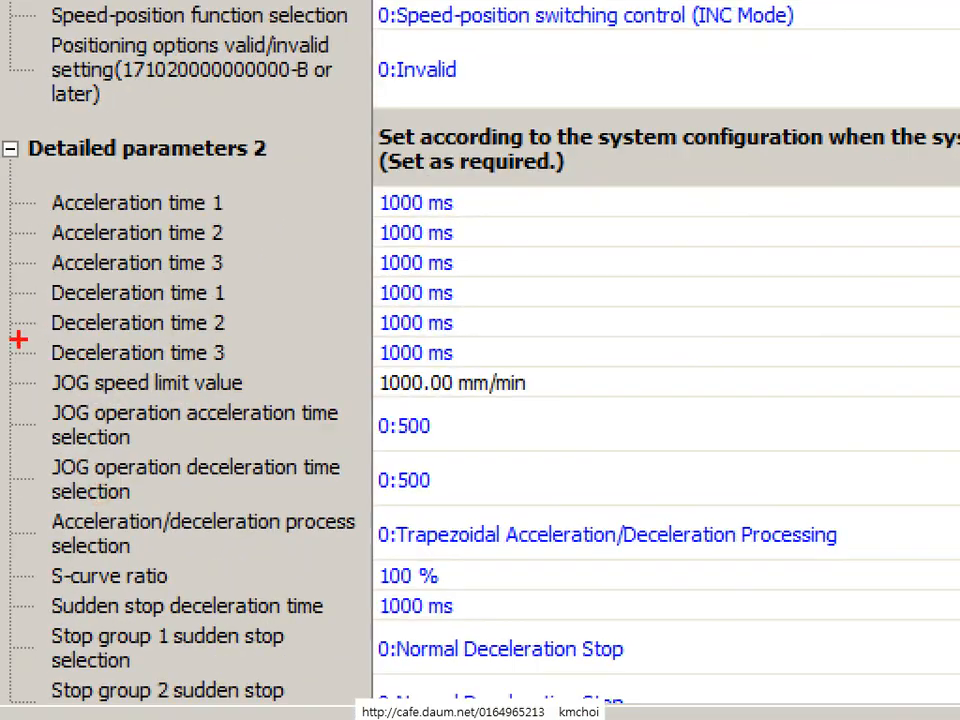
{"action": "left_click_drag", "start_coordinate": [49, 419], "coordinate": [316, 450]}
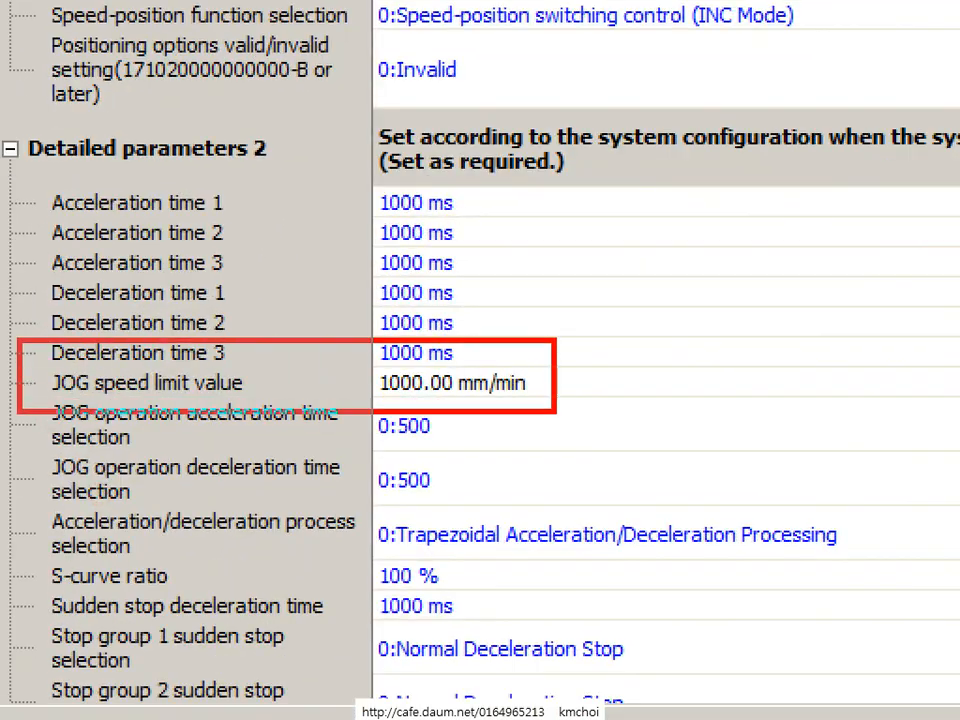
{"action": "left_click_drag", "start_coordinate": [555, 405], "coordinate": [553, 440]}
{"action": "left_click_drag", "start_coordinate": [419, 407], "coordinate": [470, 483]}
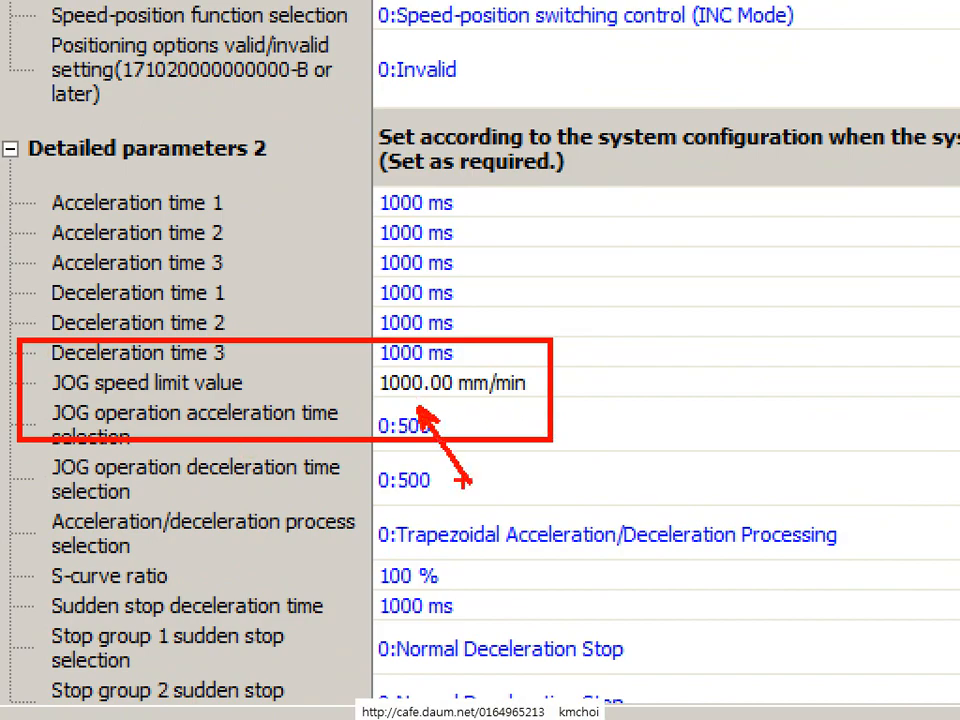
- Check the Axis #1 OPR method, direction, address, OPR speed, creep speed and OPR retry under OPR basic parameters
{"action": "scroll", "coordinate": [170, 420], "scroll_direction": "down", "scroll_amount": 10}
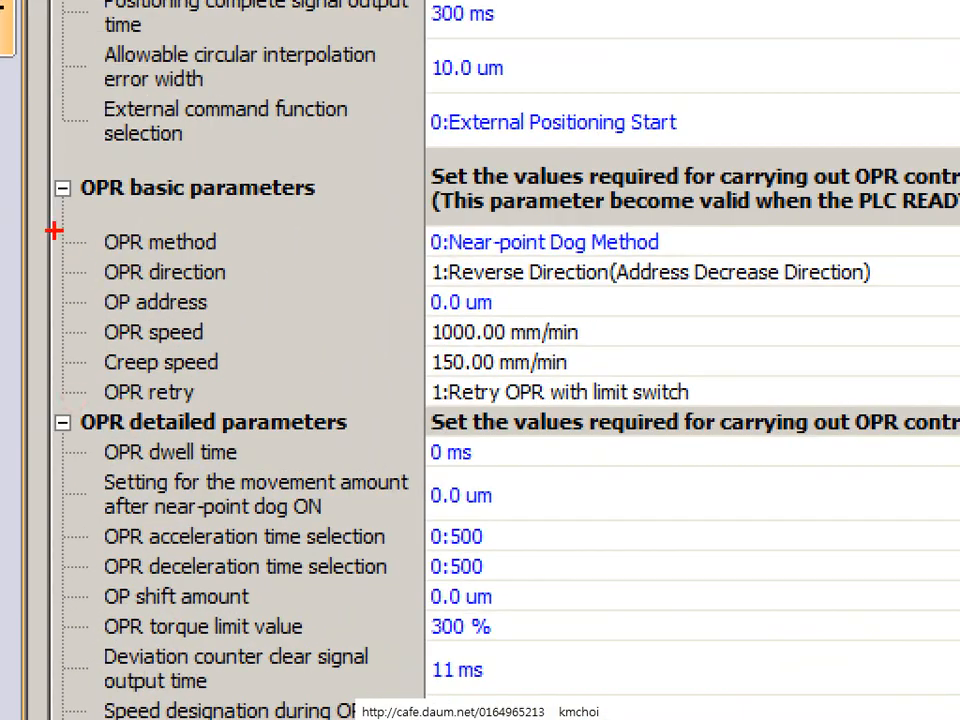
{"action": "mouse_move", "coordinate": [40, 316]}
{"action": "left_mouse_down"}
{"action": "mouse_move", "coordinate": [161, 350]}
{"action": "mouse_move", "coordinate": [355, 353]}
{"action": "left_mouse_up"}
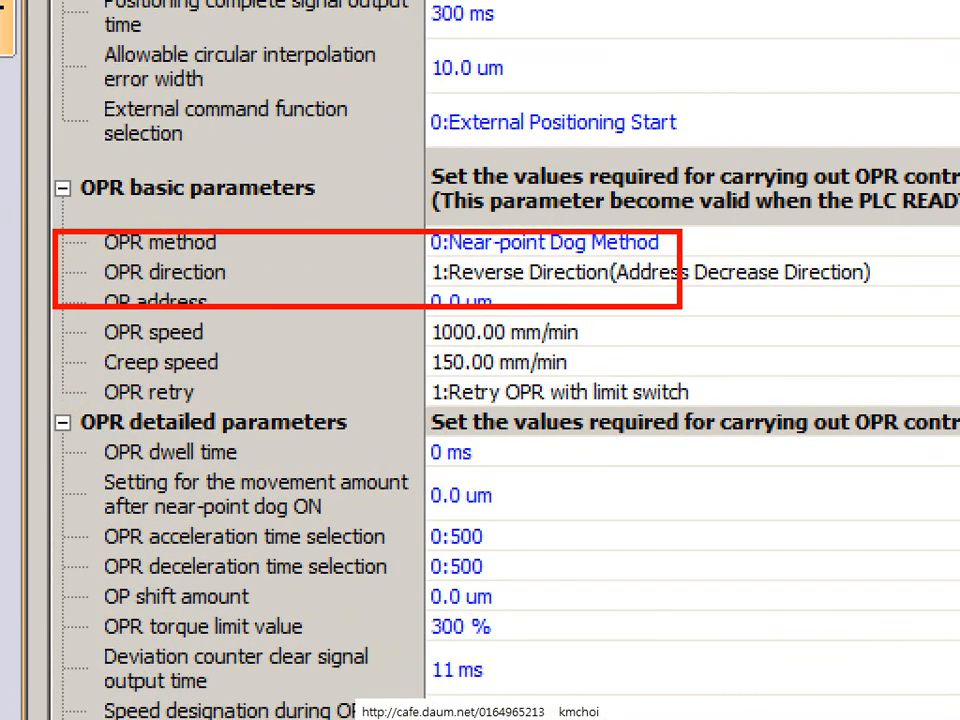
{"action": "mouse_move", "coordinate": [75, 311]}
{"action": "left_mouse_down"}
{"action": "mouse_move", "coordinate": [450, 410]}
{"action": "mouse_move", "coordinate": [609, 416]}
{"action": "left_mouse_up"}
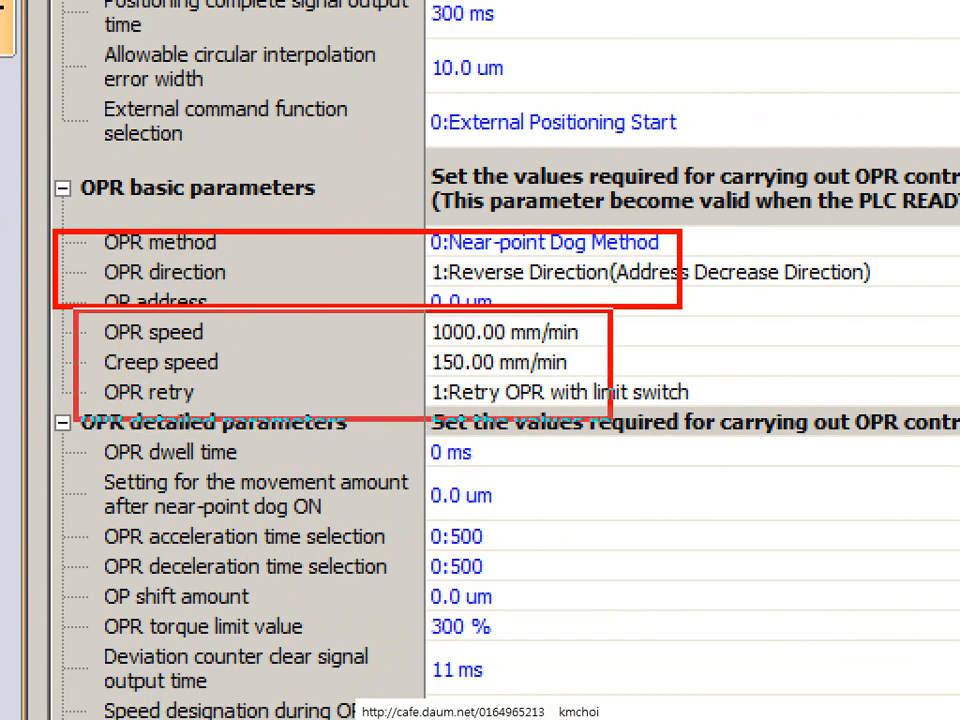
{"action": "mouse_move", "coordinate": [707, 269]}
{"action": "left_mouse_down"}
{"action": "mouse_move", "coordinate": [580, 330]}
{"action": "mouse_move", "coordinate": [800, 364]}
{"action": "left_mouse_up"}
{"action": "left_click_drag", "start_coordinate": [94, 378], "coordinate": [270, 440]}
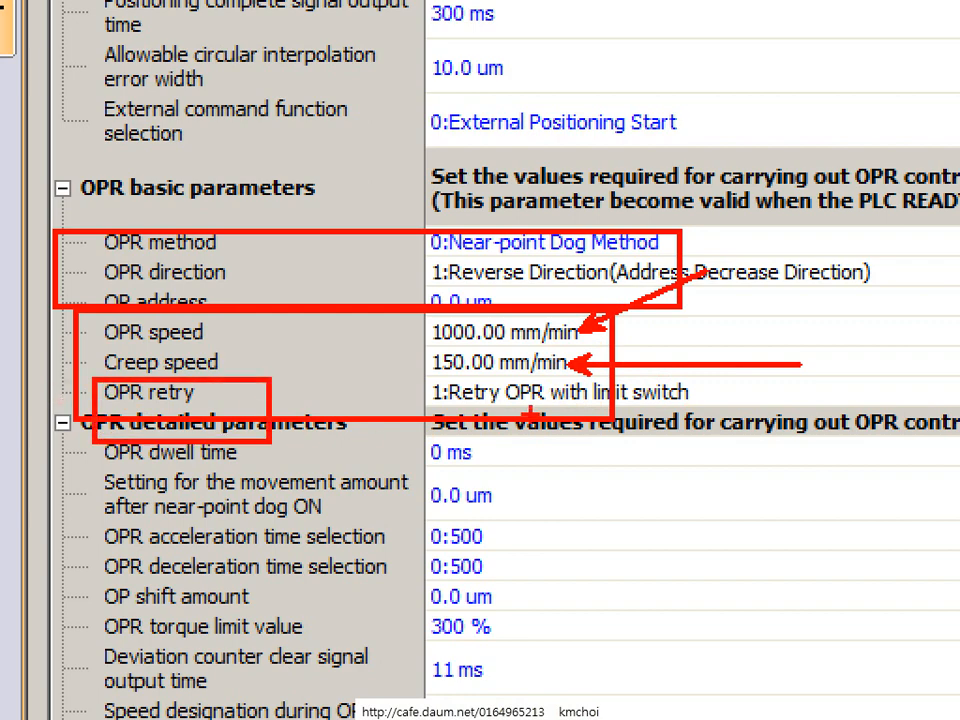
{"action": "left_click_drag", "start_coordinate": [673, 410], "coordinate": [745, 560]}
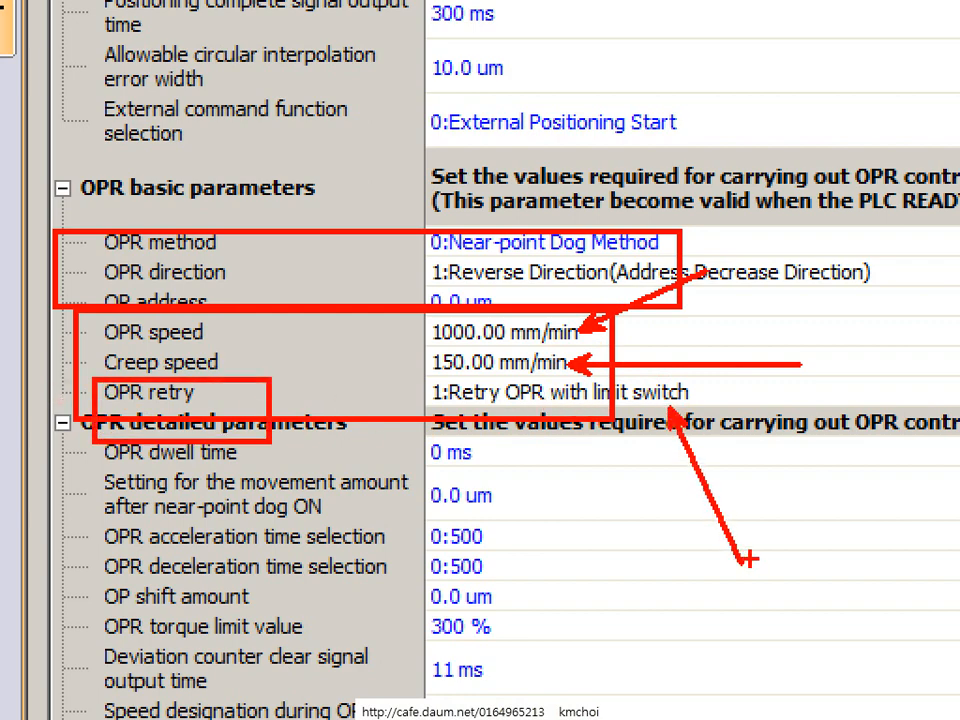
{"action": "key", "text": "Escape"}
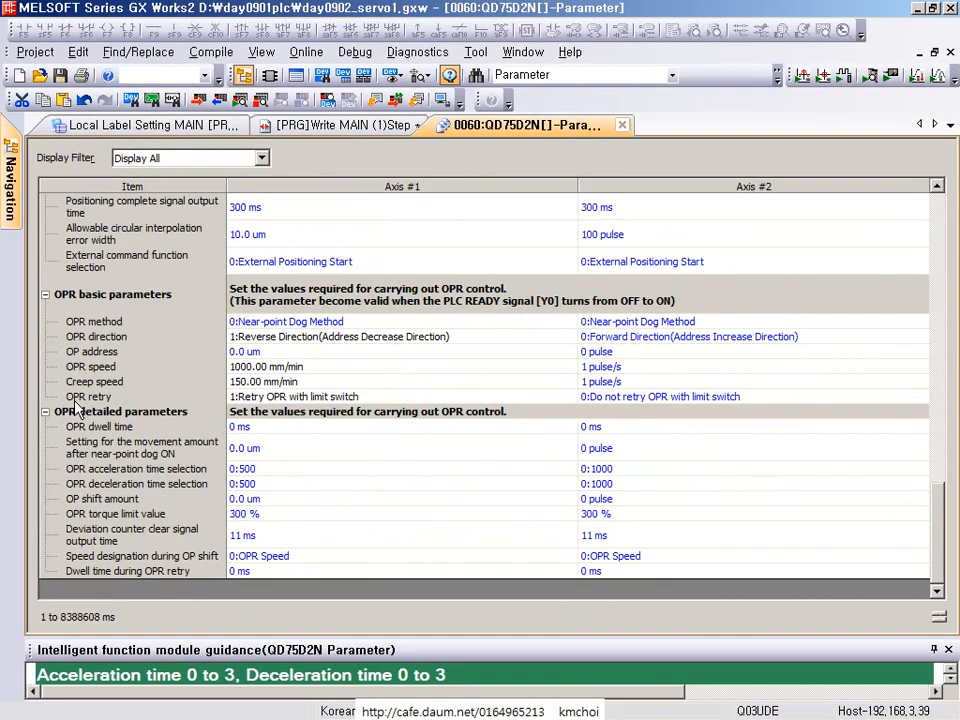
- Start a write to the PLC and mark the intelligent function module 0060:QD75D2N as valid for writing
{"action": "scroll", "coordinate": [78, 405], "scroll_direction": "up", "scroll_amount": 15}
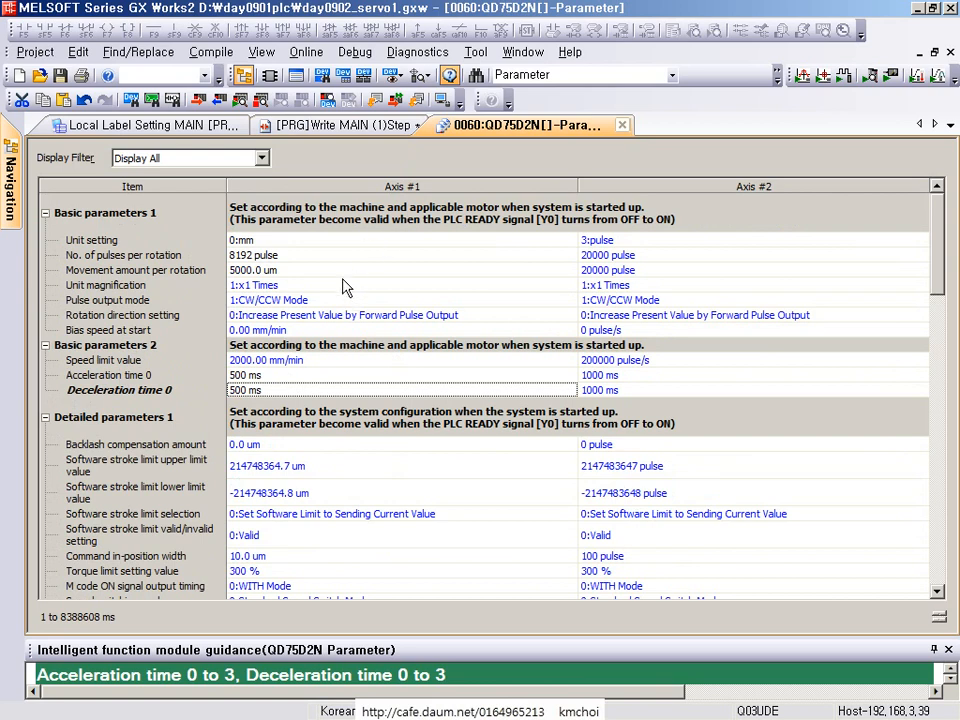
{"action": "left_click", "coordinate": [308, 54]}
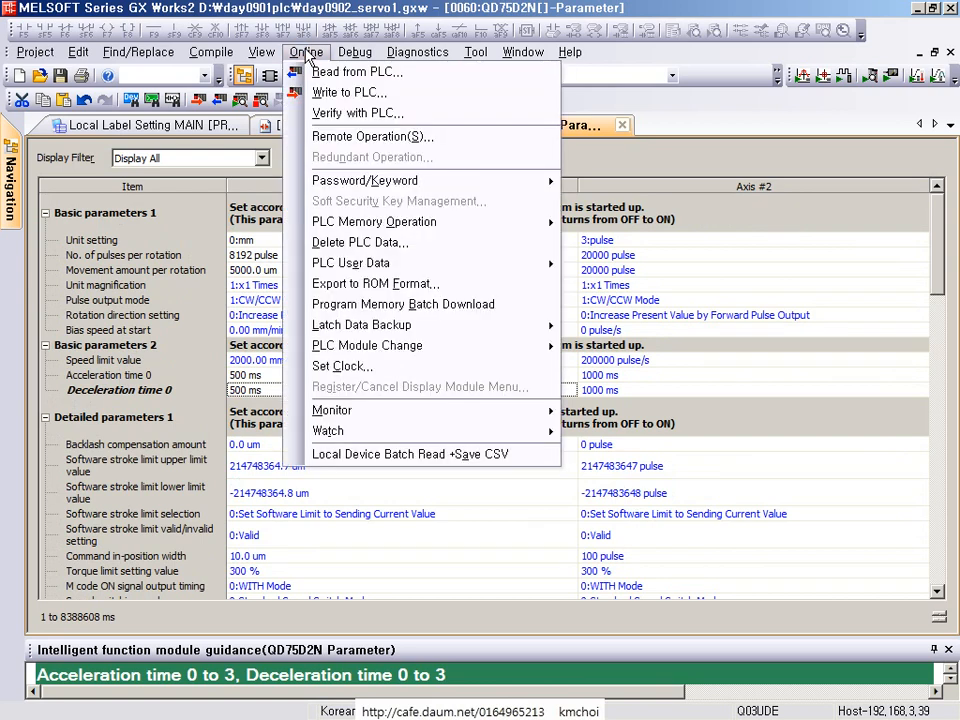
{"action": "left_click", "coordinate": [403, 96]}
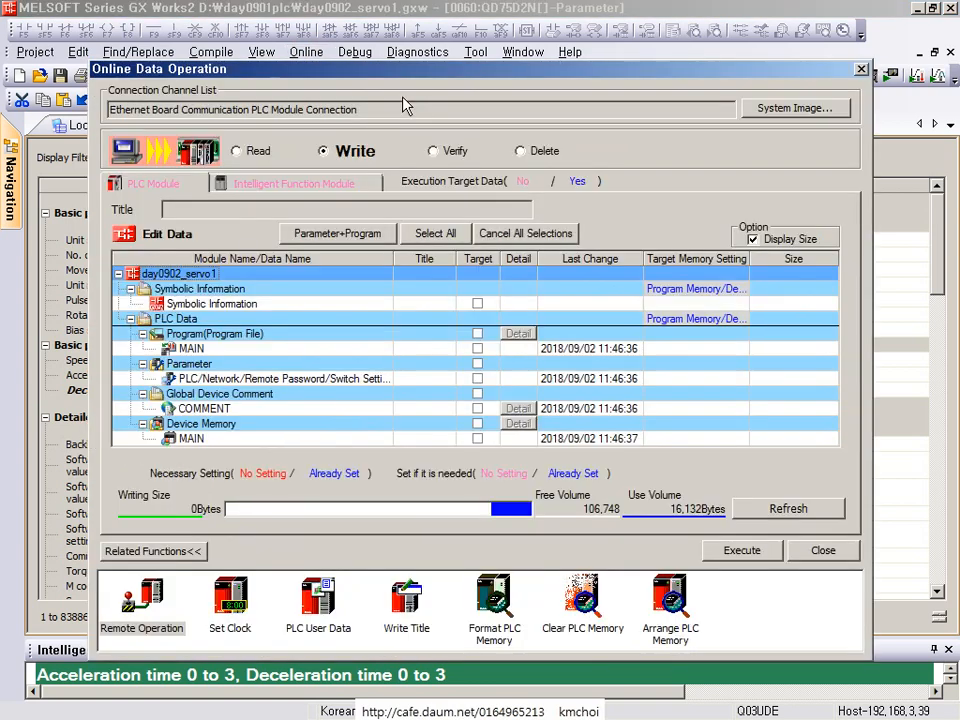
{"action": "left_click_drag", "start_coordinate": [390, 69], "coordinate": [453, 44]}
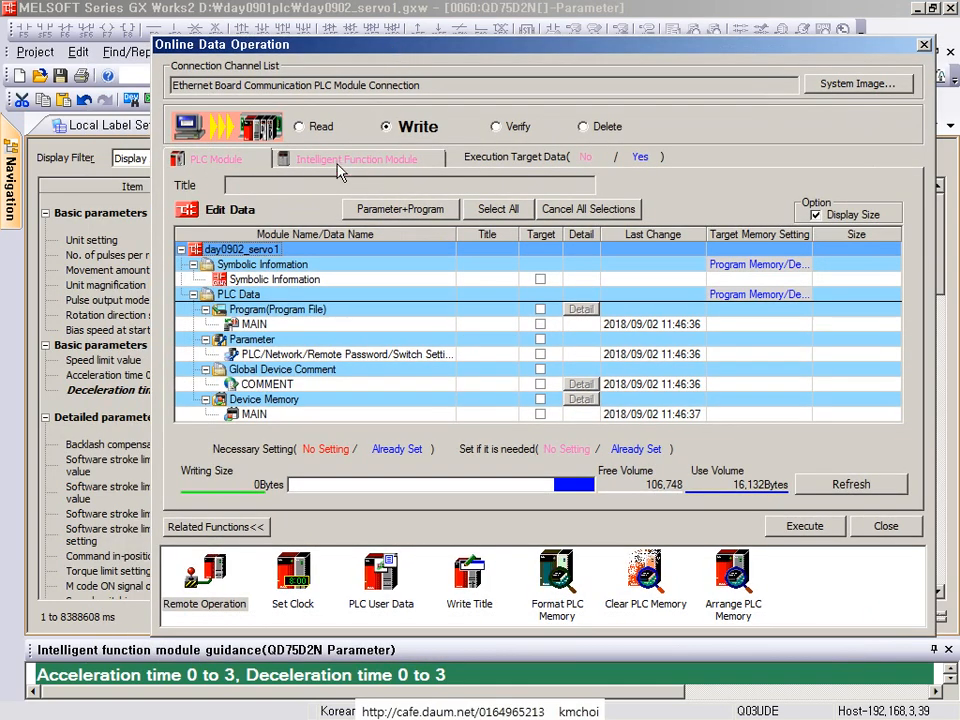
{"action": "left_click", "coordinate": [306, 160]}
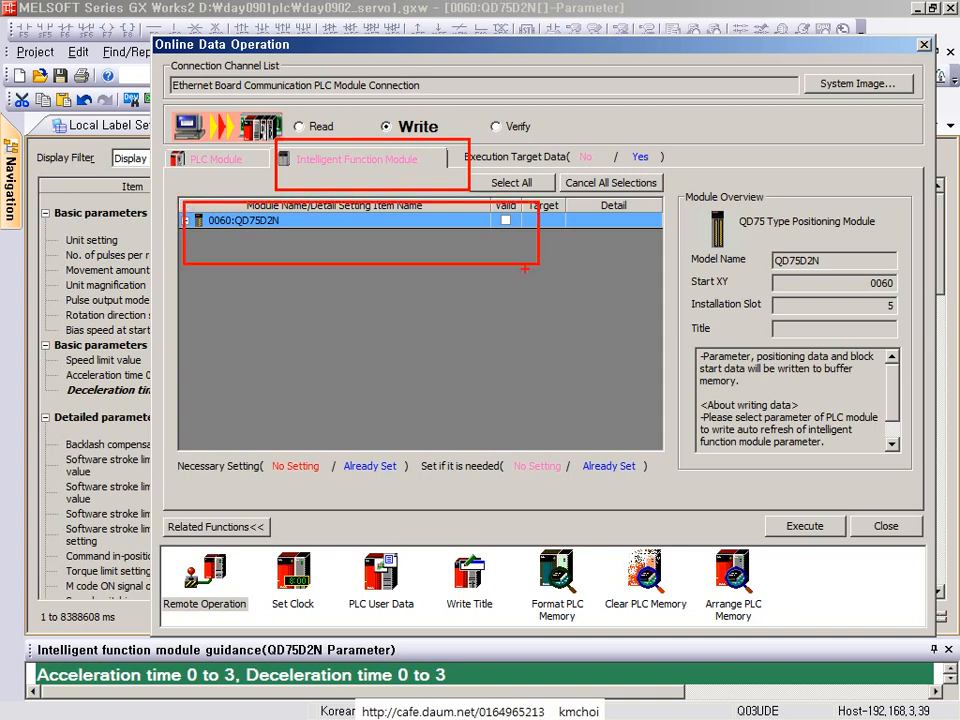
{"action": "left_click", "coordinate": [185, 220]}
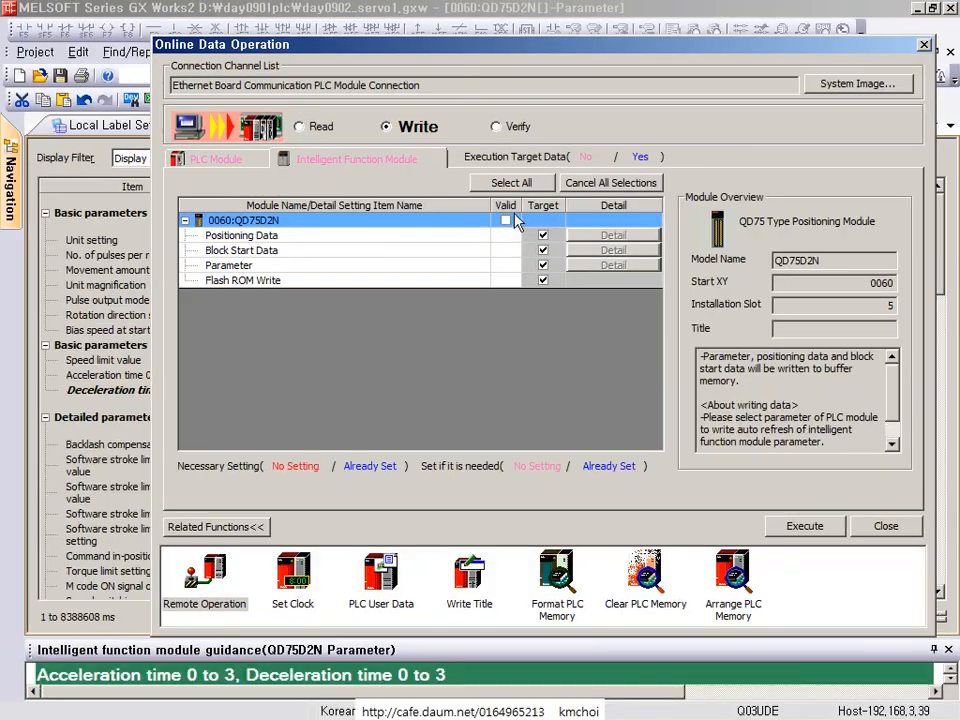
{"action": "left_click", "coordinate": [493, 230]}
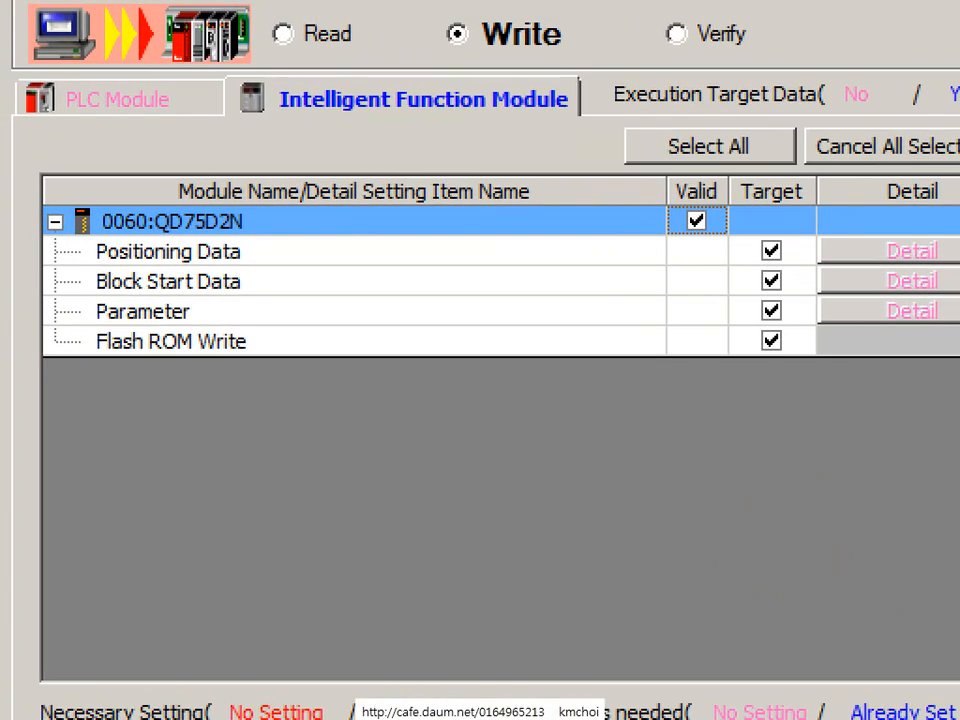
- Examine the write targets listed under 0060:QD75D2N, particularly Positioning Data and Block Start Data
{"action": "left_click_drag", "start_coordinate": [207, 270], "coordinate": [117, 366]}
{"action": "left_click_drag", "start_coordinate": [117, 272], "coordinate": [216, 354]}
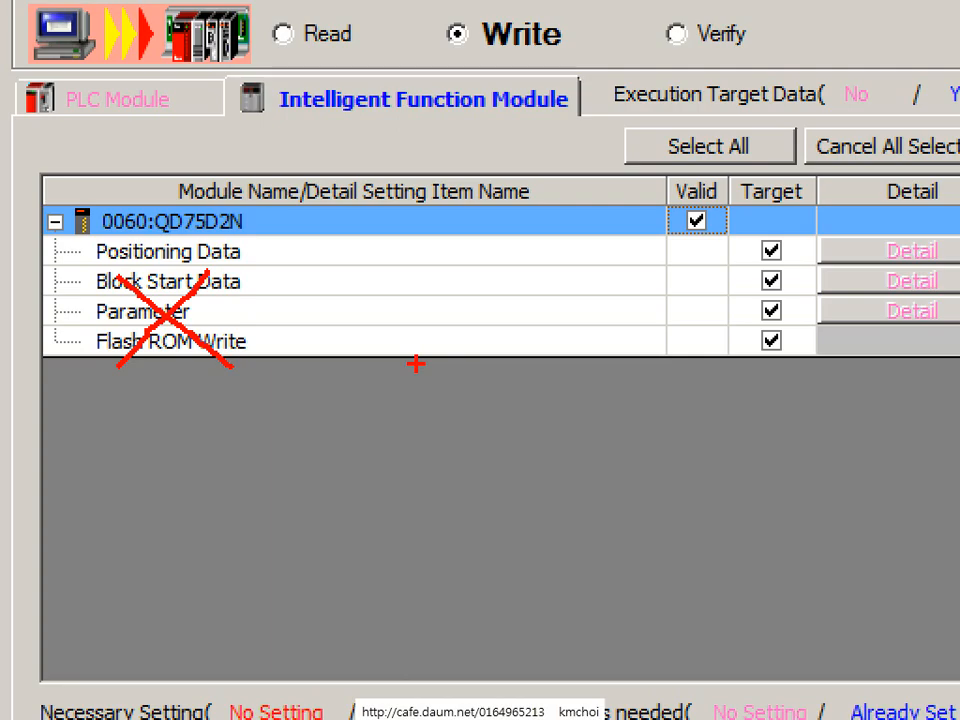
{"action": "key", "text": "ctrl+z"}
{"action": "key", "text": "ctrl+z"}
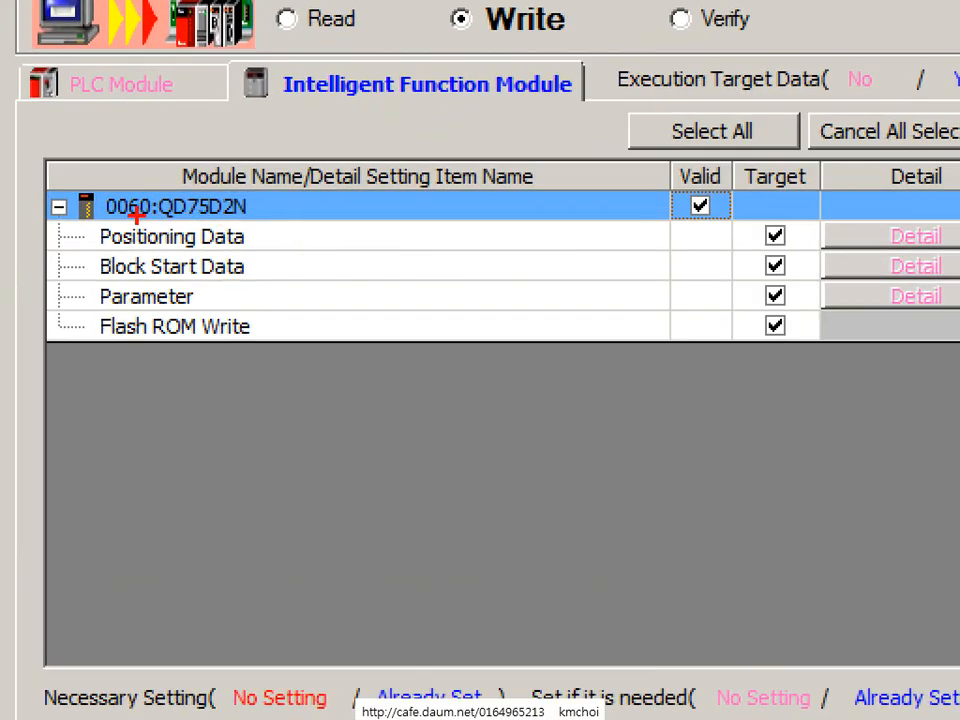
{"action": "left_click_drag", "start_coordinate": [97, 220], "coordinate": [822, 270]}
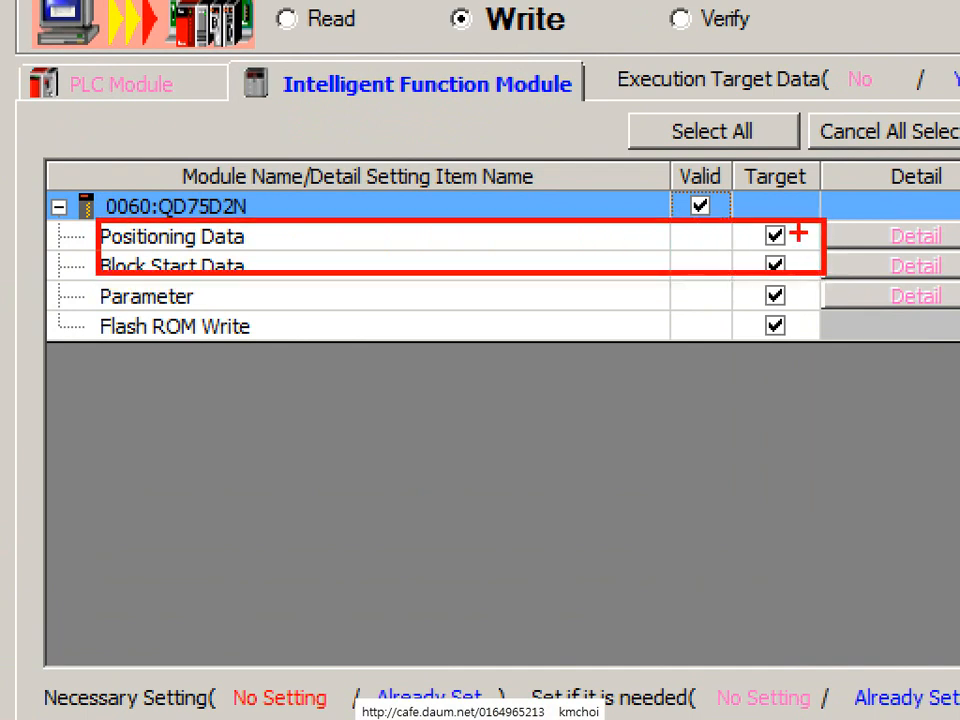
{"action": "left_click_drag", "start_coordinate": [793, 210], "coordinate": [731, 296]}
{"action": "left_click_drag", "start_coordinate": [728, 216], "coordinate": [795, 268]}
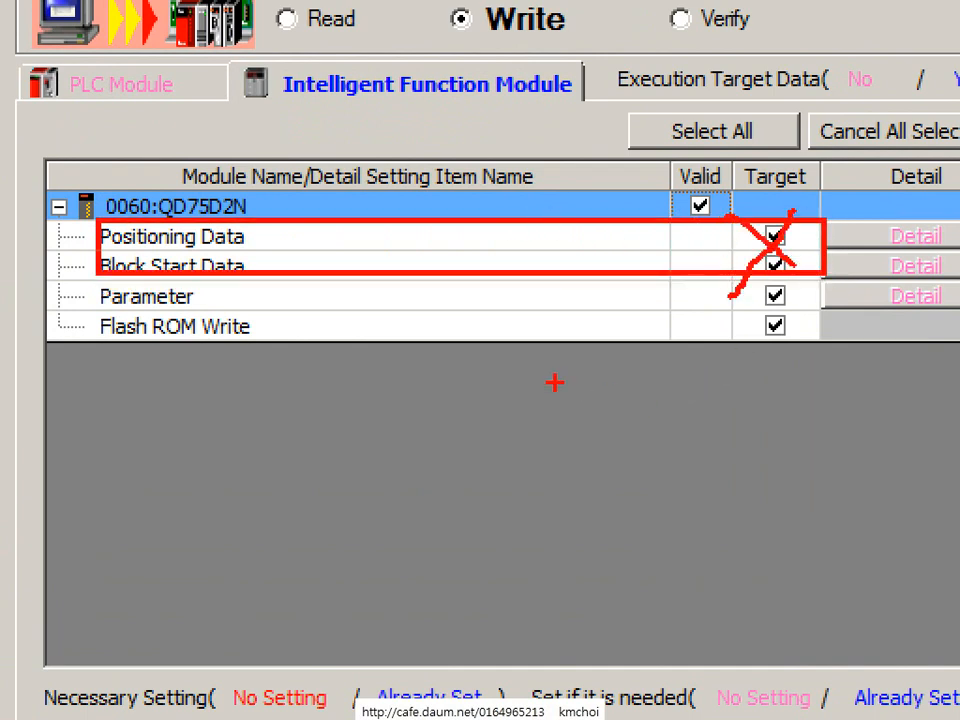
{"action": "left_click_drag", "start_coordinate": [740, 266], "coordinate": [802, 310]}
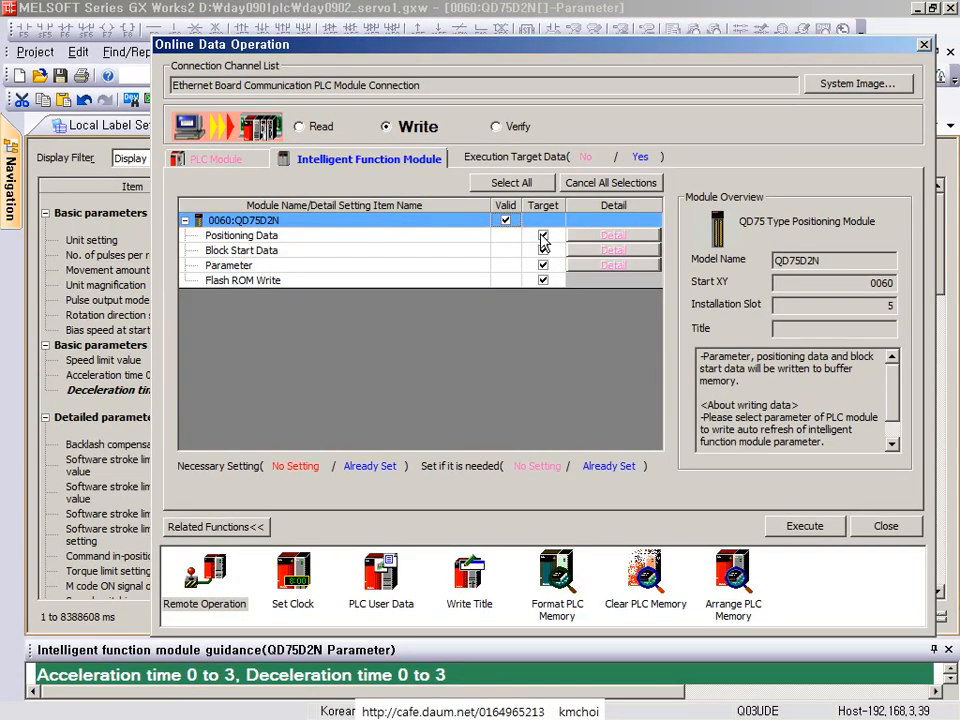
- Exclude Positioning Data and Block Start Data from the QD75D2N write targets
{"action": "left_click", "coordinate": [543, 237]}
{"action": "left_click", "coordinate": [543, 251]}
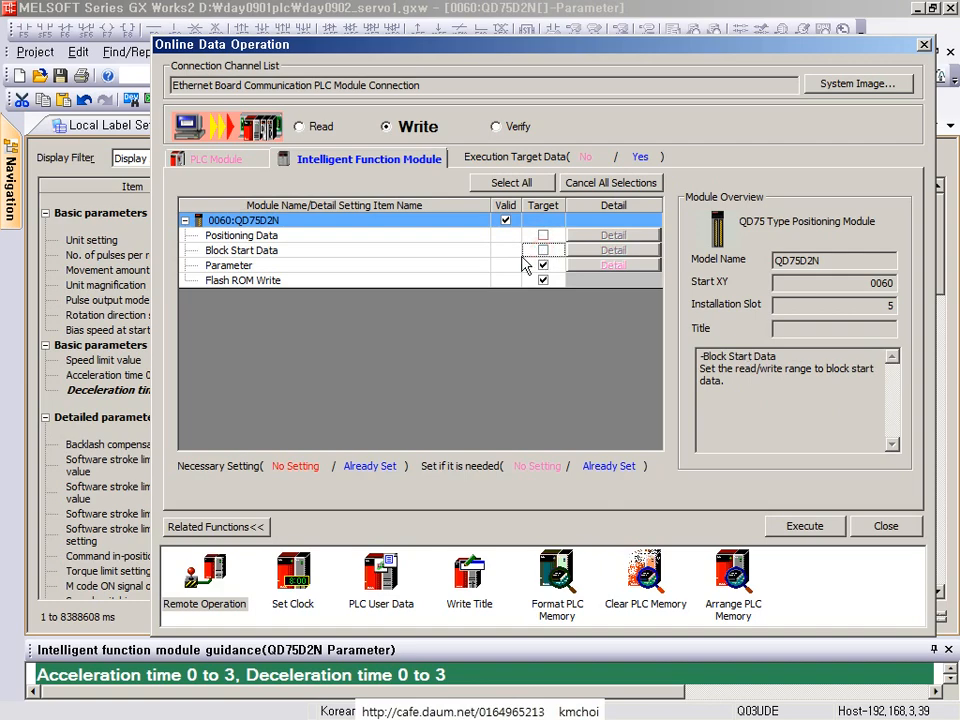
{"action": "left_click", "coordinate": [512, 266]}
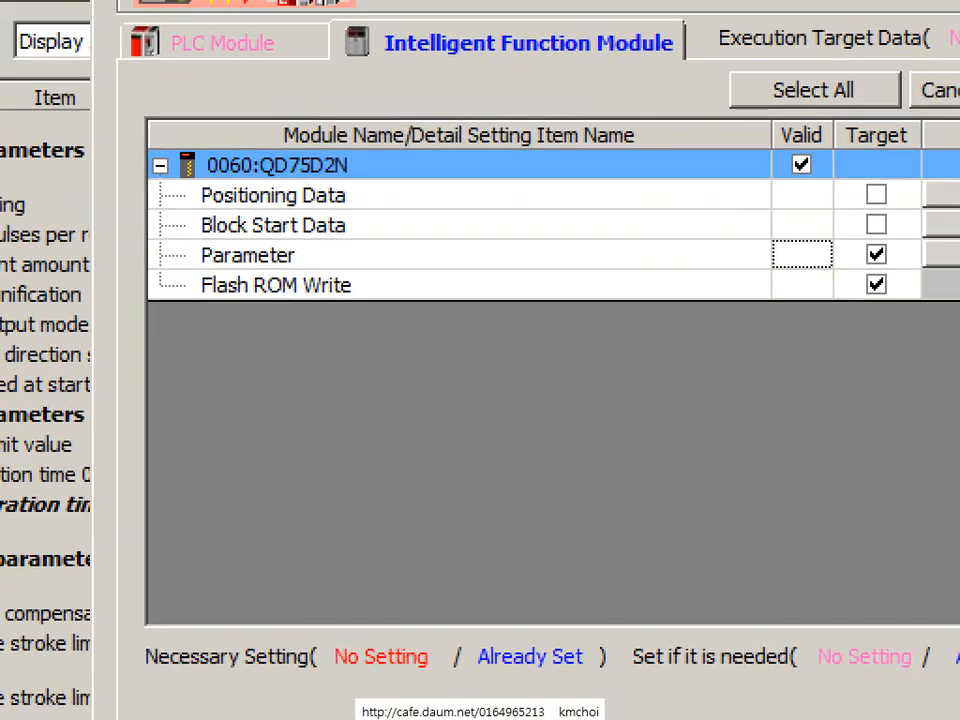
- Check that Parameter and Flash ROM Write are selected as targets for the QD75D2N module
{"action": "left_click", "coordinate": [117, 250]}
{"action": "mouse_move", "coordinate": [86, 212]}
{"action": "left_mouse_down"}
{"action": "mouse_move", "coordinate": [406, 242]}
{"action": "mouse_move", "coordinate": [766, 255]}
{"action": "left_mouse_up"}
{"action": "left_click_drag", "start_coordinate": [850, 274], "coordinate": [909, 278]}
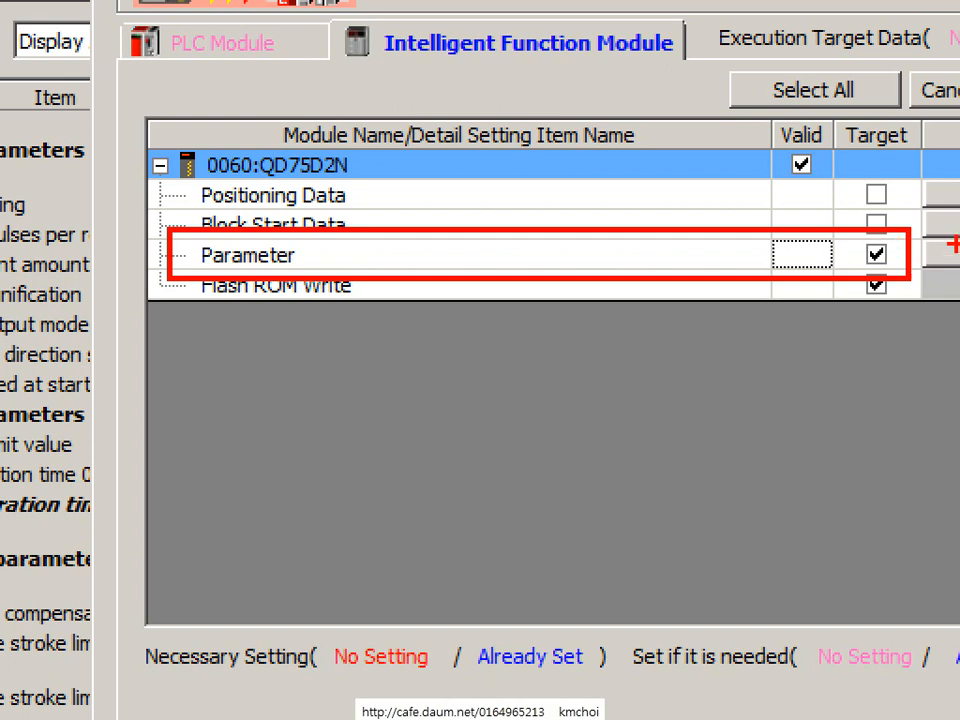
{"action": "key", "text": "e"}
{"action": "left_click_drag", "start_coordinate": [875, 304], "coordinate": [808, 416]}
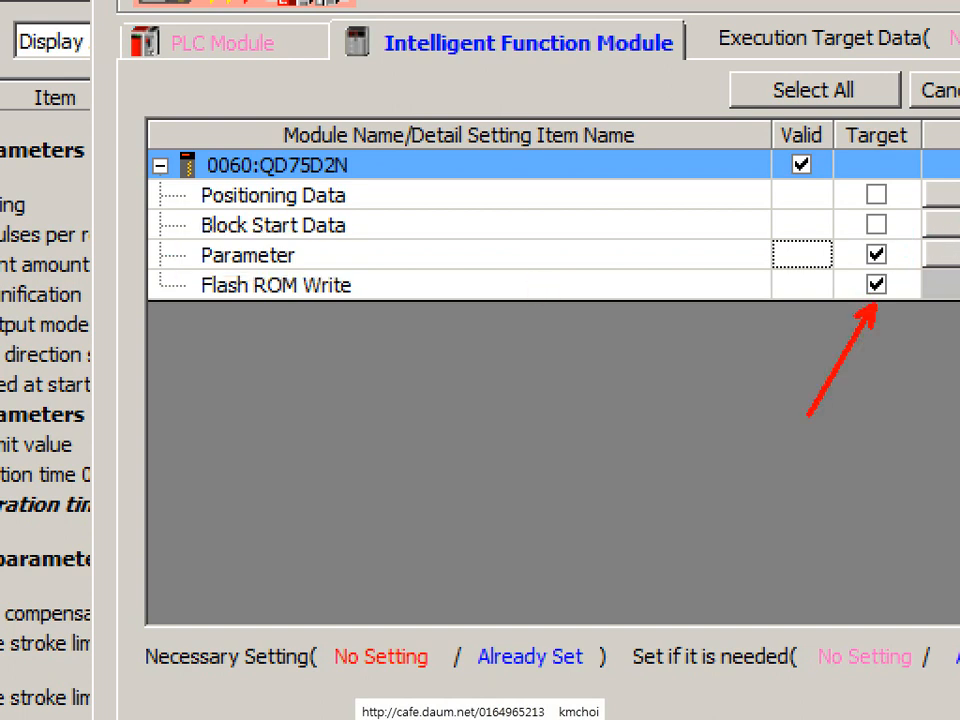
{"action": "key", "text": "Escape"}
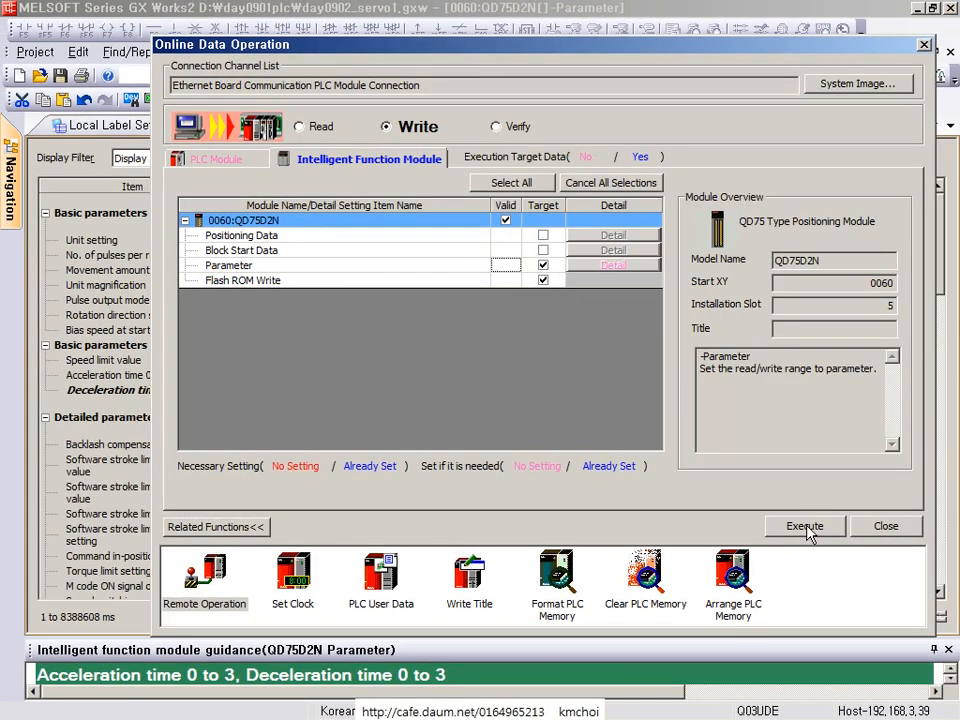
- Try to write the QD75D2N parameters and flash ROM data to the PLC, and dismiss the resulting message
{"action": "left_click_drag", "start_coordinate": [237, 145], "coordinate": [199, 184]}
{"action": "left_click_drag", "start_coordinate": [200, 136], "coordinate": [250, 182]}
{"action": "key", "text": "ctrl+z"}
{"action": "key", "text": "ctrl+z"}
{"action": "left_click", "coordinate": [820, 531]}
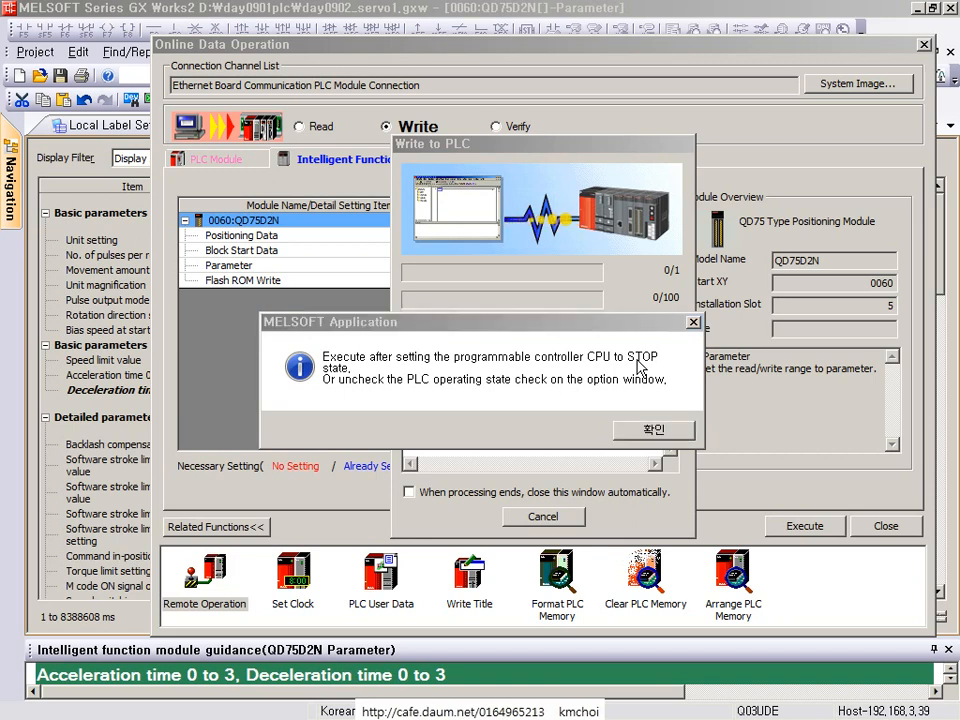
{"action": "key", "text": "alt+Tab"}
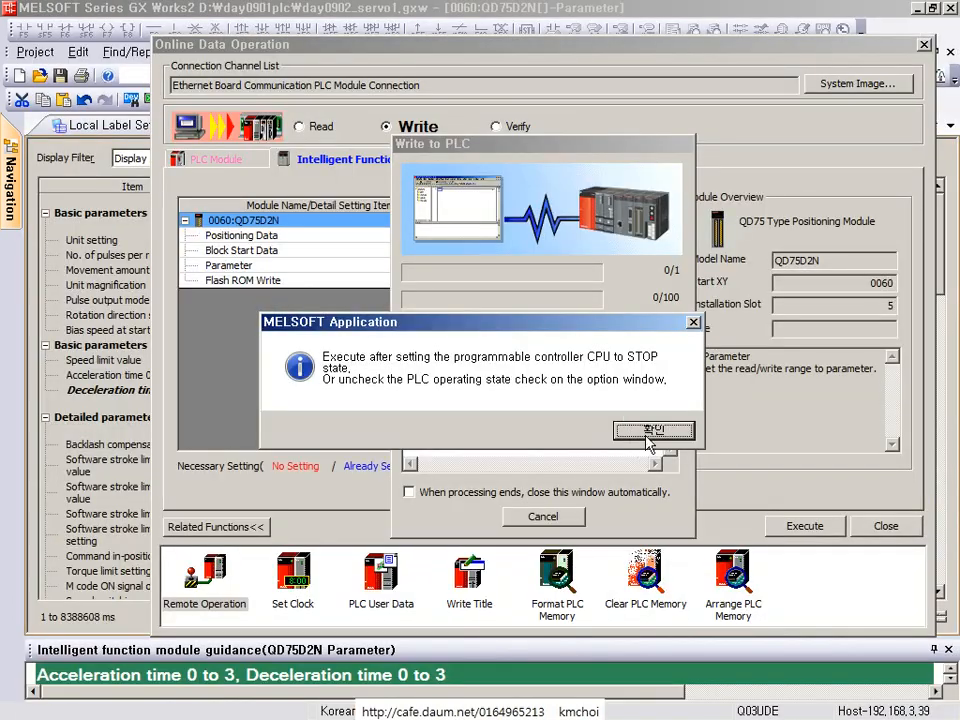
{"action": "left_click", "coordinate": [658, 432]}
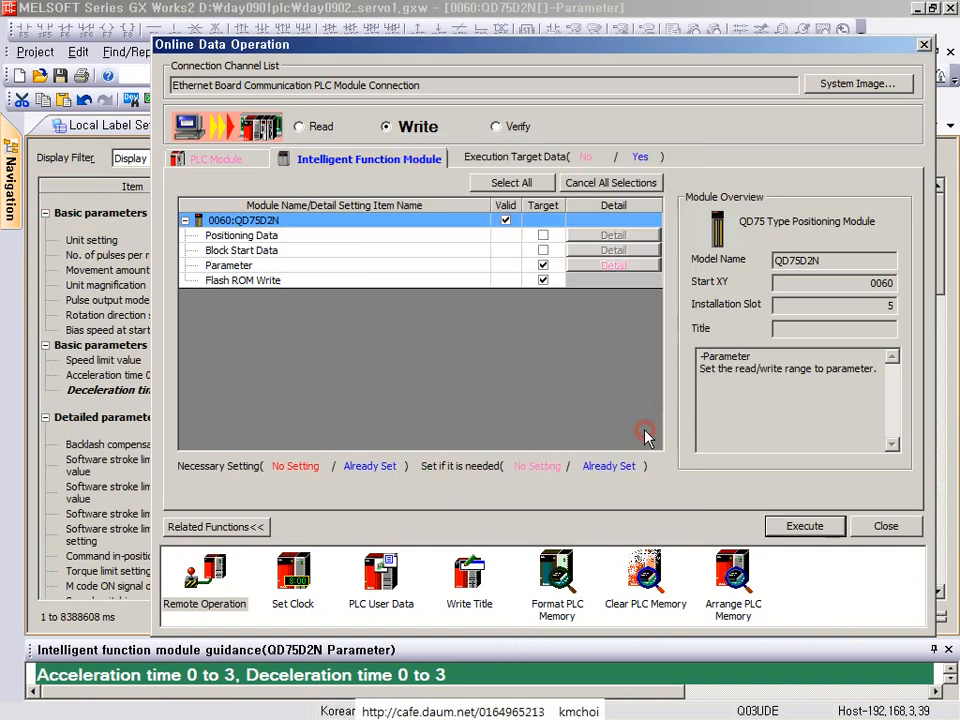
- Write the QD75D2N parameters to the PLC, agree to overwrite the flash ROM, and close the online data operation
{"action": "left_click", "coordinate": [795, 528]}
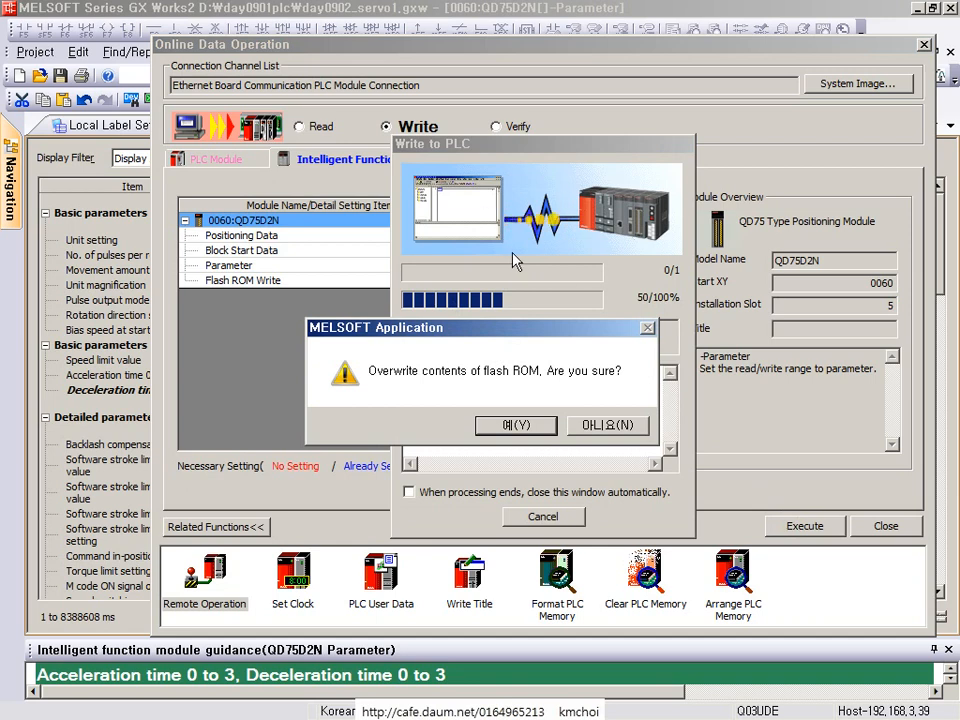
{"action": "left_click", "coordinate": [518, 424]}
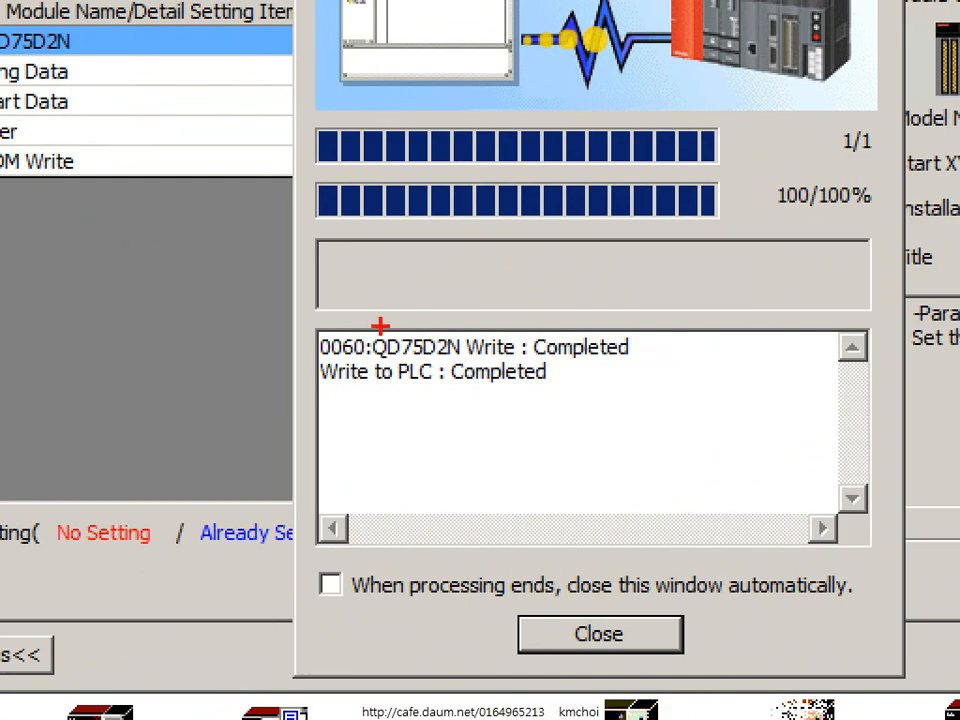
{"action": "mouse_move", "coordinate": [339, 320]}
{"action": "left_mouse_down"}
{"action": "mouse_move", "coordinate": [621, 375]}
{"action": "mouse_move", "coordinate": [718, 369]}
{"action": "mouse_move", "coordinate": [716, 357]}
{"action": "left_mouse_up"}
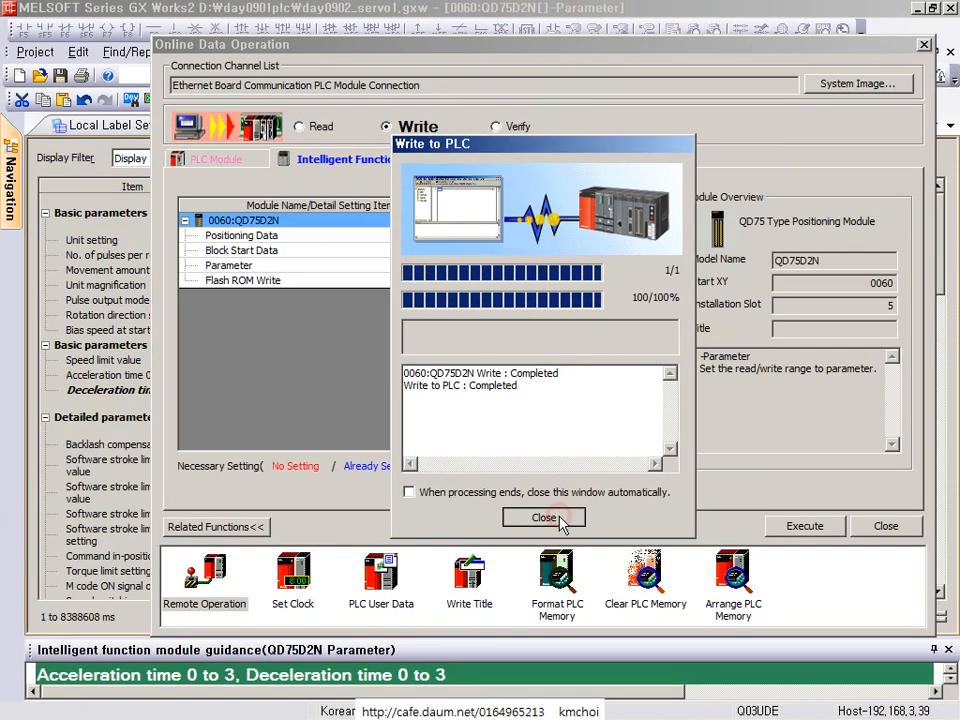
{"action": "left_click", "coordinate": [640, 633]}
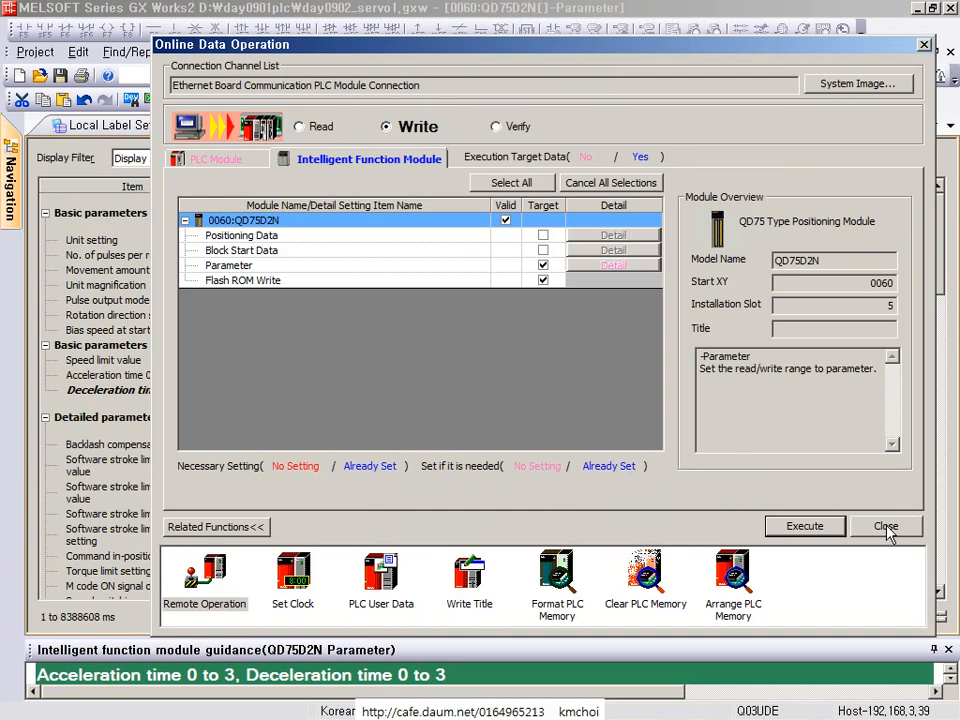
{"action": "left_click", "coordinate": [884, 527]}
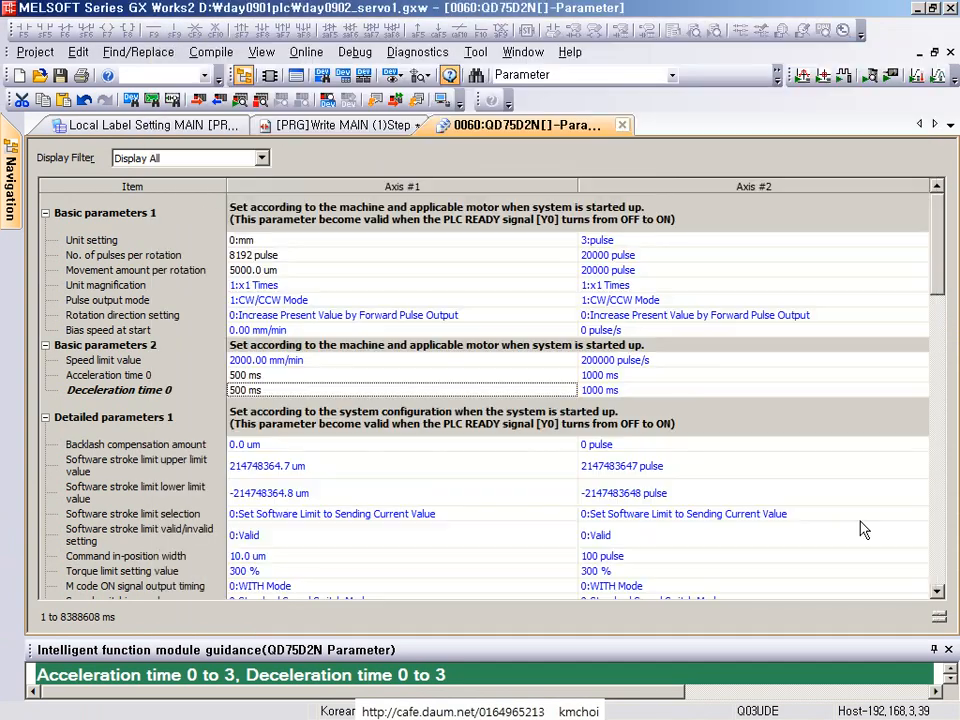
- Look over the Axis #1 column in the QD75D2N parameter table, including the movement amount per rotation
{"action": "left_click", "coordinate": [415, 273]}
{"action": "left_click", "coordinate": [280, 126]}
{"action": "left_click", "coordinate": [495, 128]}
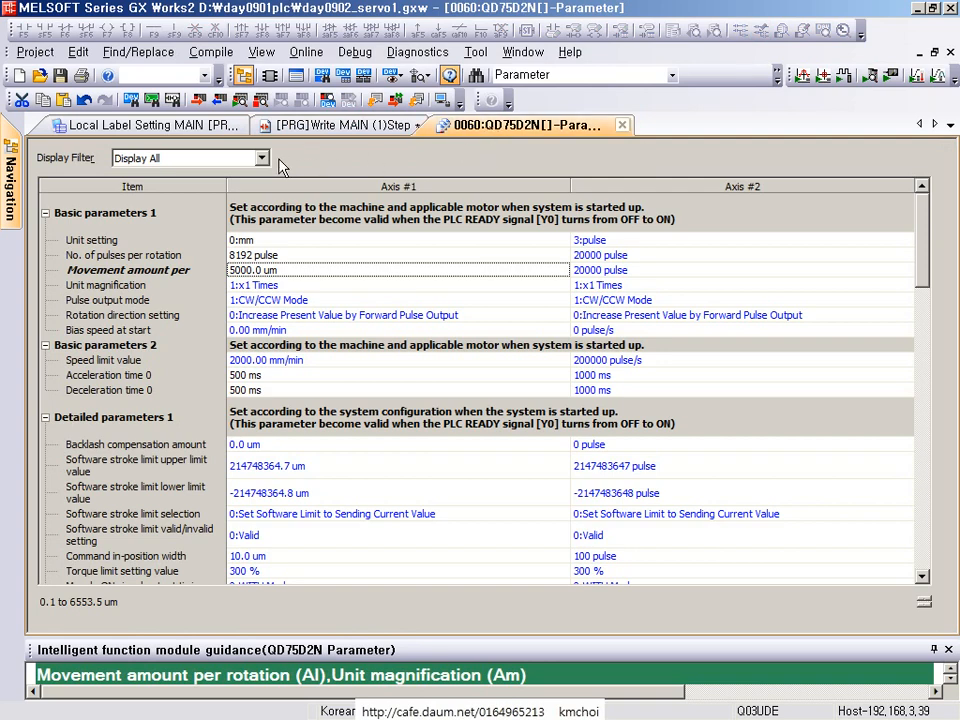
{"action": "left_click_drag", "start_coordinate": [206, 169], "coordinate": [467, 717]}
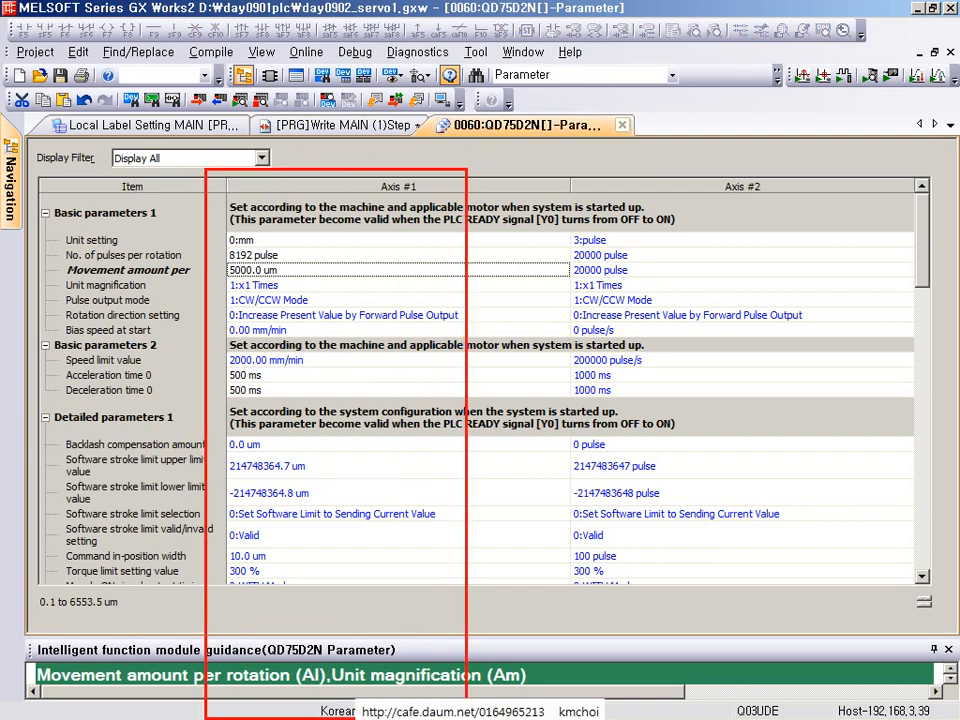
{"action": "key", "text": "Escape"}
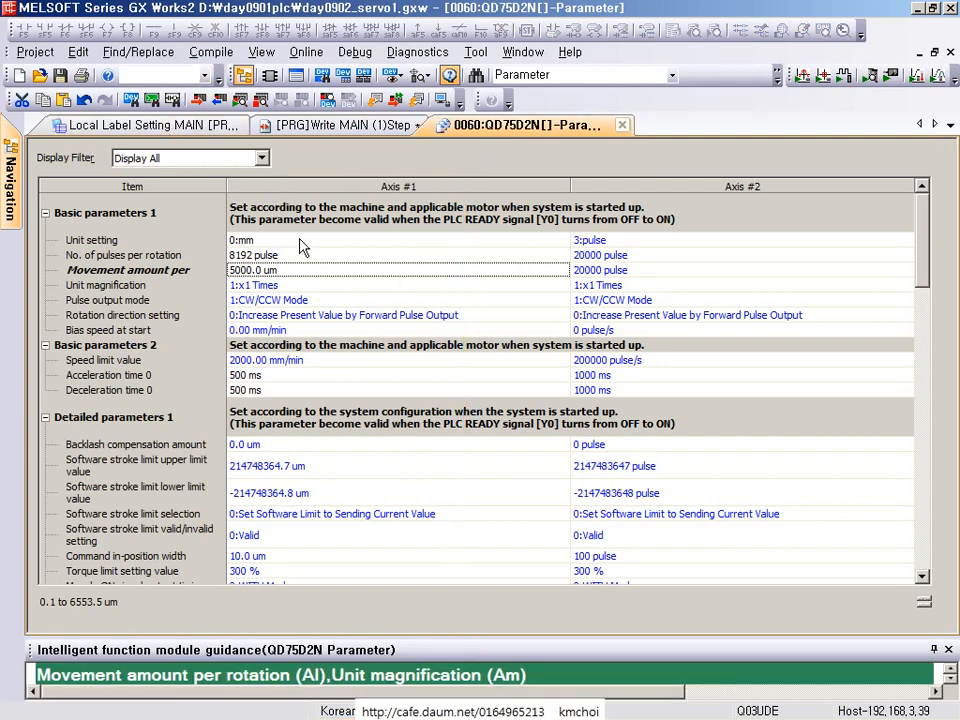
- Start the Positioning Test tool for the QD75/LD75 positioning module and accept the safety caution
{"action": "left_click", "coordinate": [476, 57]}
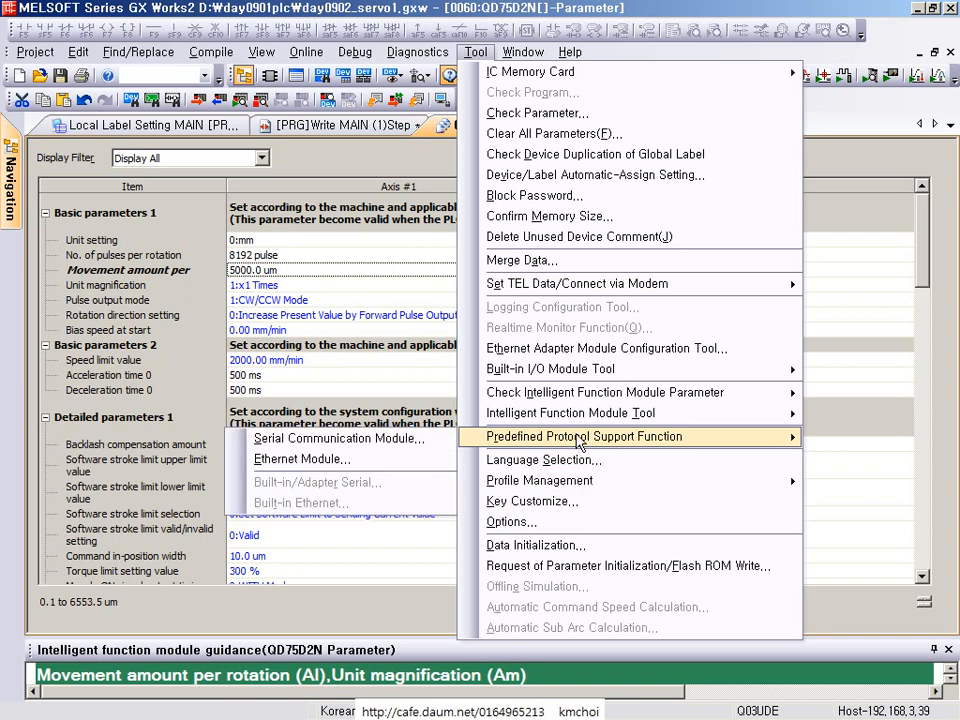
{"action": "mouse_move", "coordinate": [561, 487]}
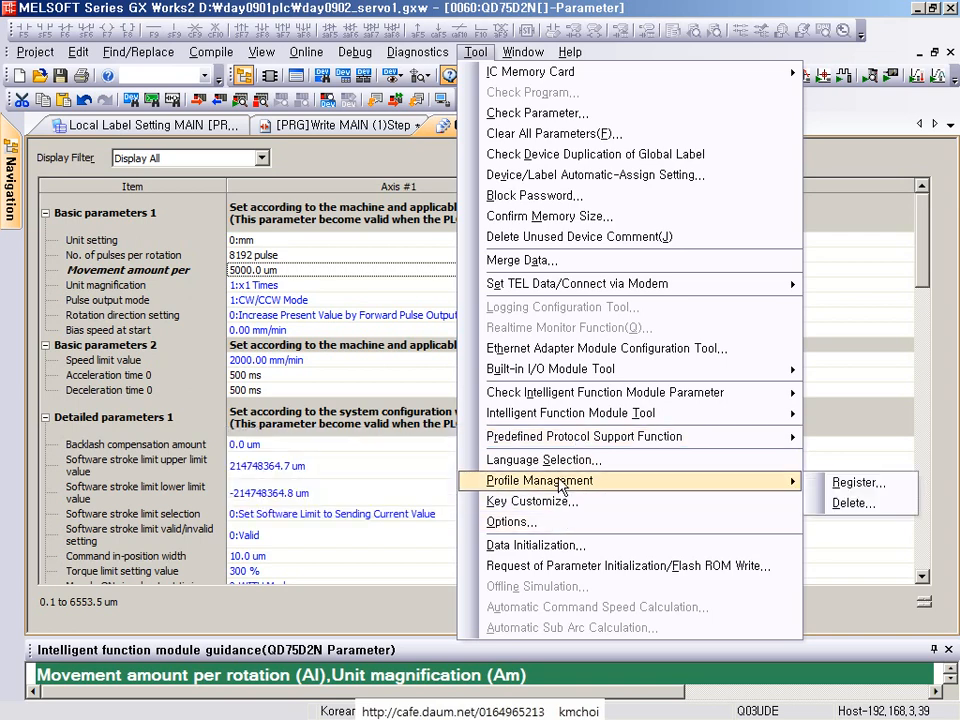
{"action": "mouse_move", "coordinate": [570, 415]}
{"action": "mouse_move", "coordinate": [352, 505]}
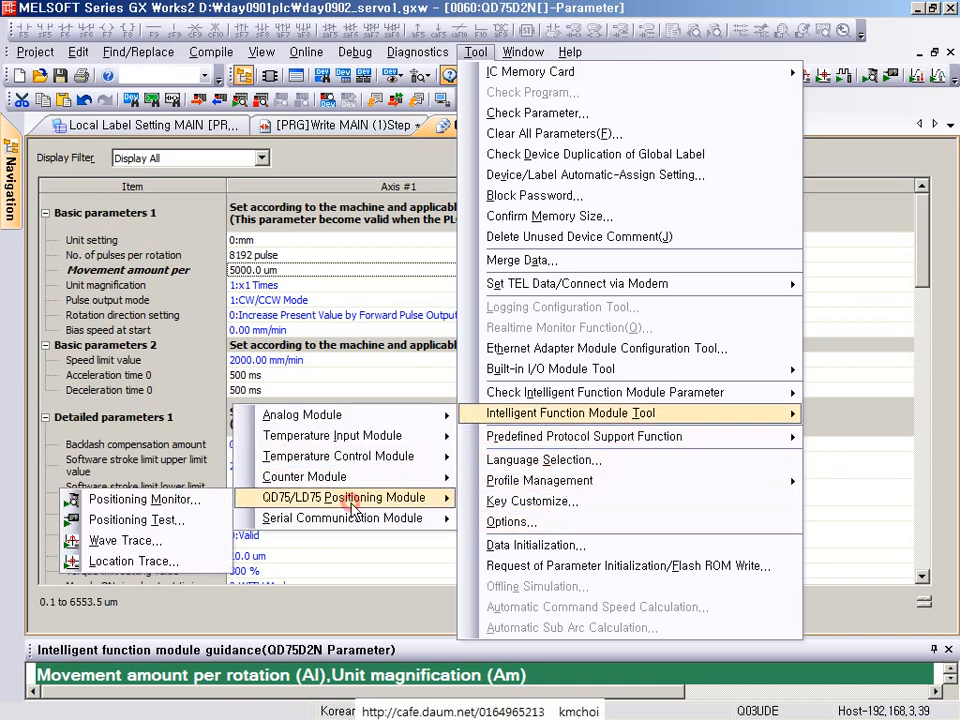
{"action": "left_click", "coordinate": [162, 521]}
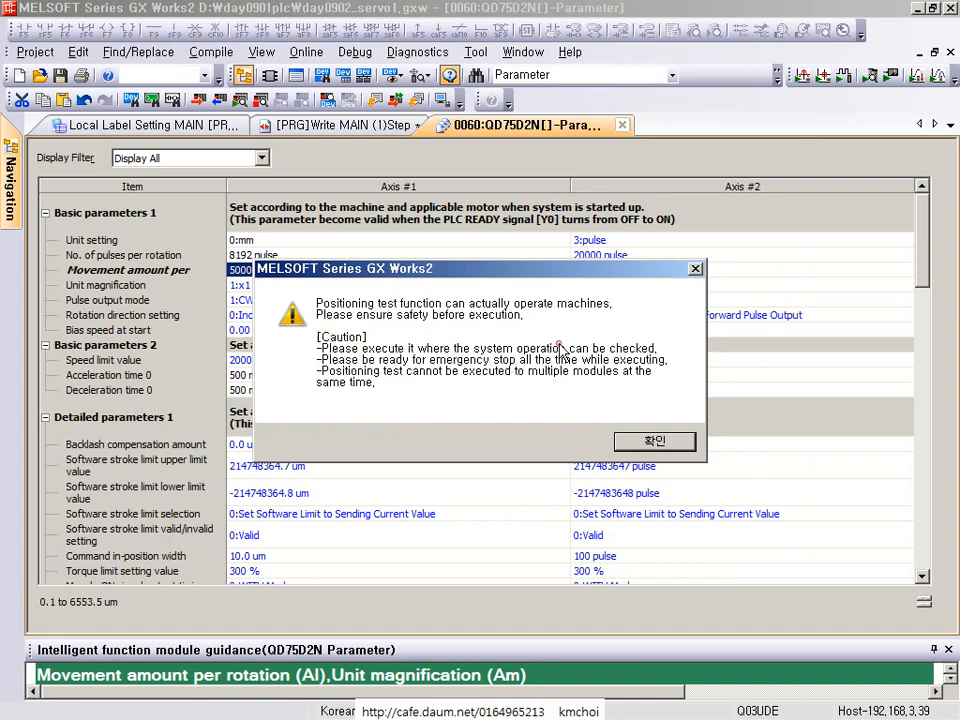
{"action": "left_click", "coordinate": [654, 442]}
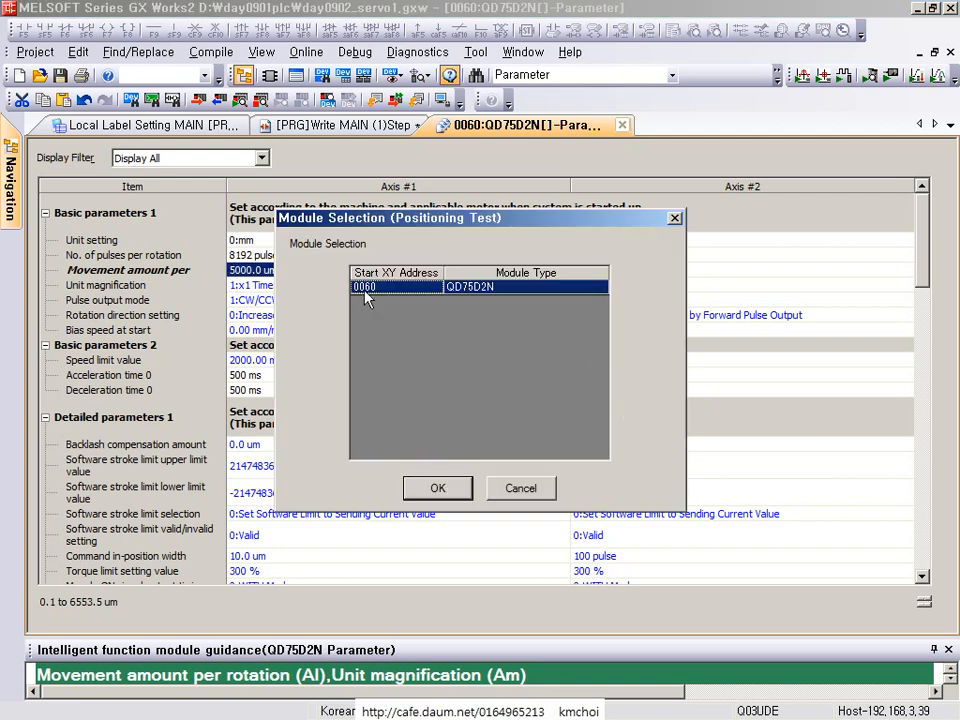
- Choose the QD75D2N at start address 0060 for the test and answer the servo amplifier and motor connection question
{"action": "left_click_drag", "start_coordinate": [342, 262], "coordinate": [608, 477]}
{"action": "left_click_drag", "start_coordinate": [330, 325], "coordinate": [349, 312]}
{"action": "mouse_move", "coordinate": [318, 384]}
{"action": "left_mouse_down"}
{"action": "mouse_move", "coordinate": [349, 361]}
{"action": "mouse_move", "coordinate": [345, 397]}
{"action": "left_mouse_up"}
{"action": "key", "text": "Escape"}
{"action": "left_click", "coordinate": [456, 488]}
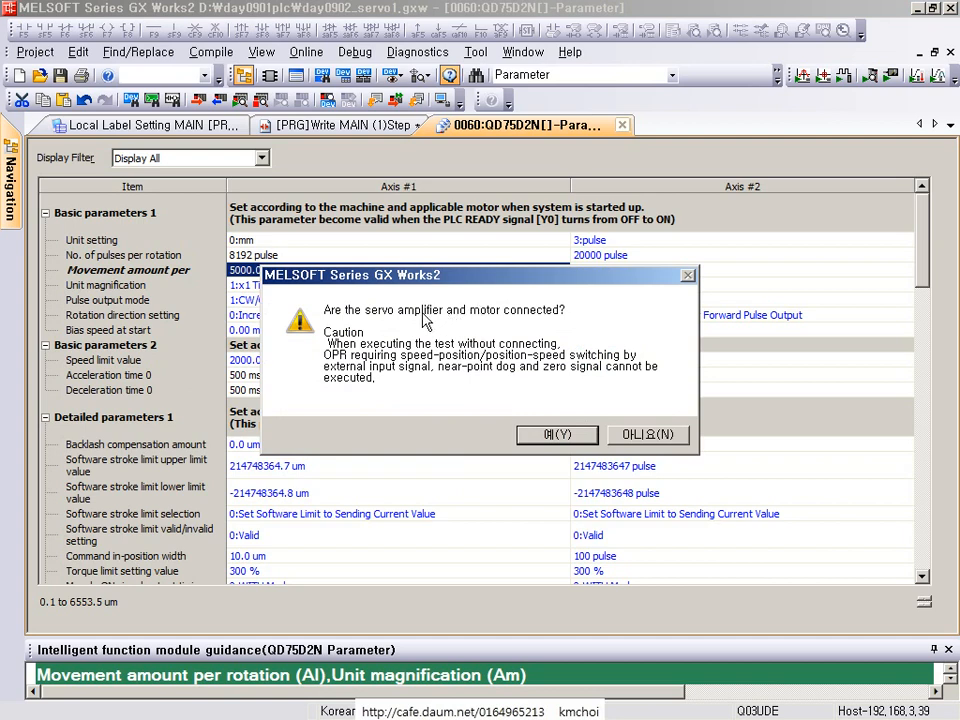
{"action": "key", "text": "ctrl+2"}
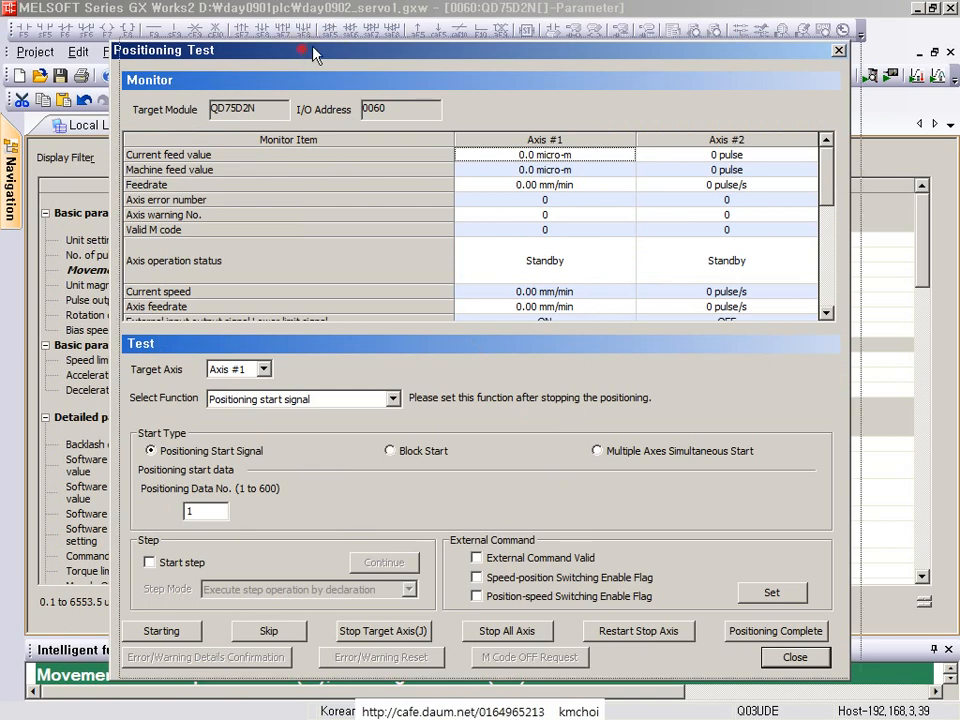
{"action": "left_click_drag", "start_coordinate": [313, 54], "coordinate": [310, 14]}
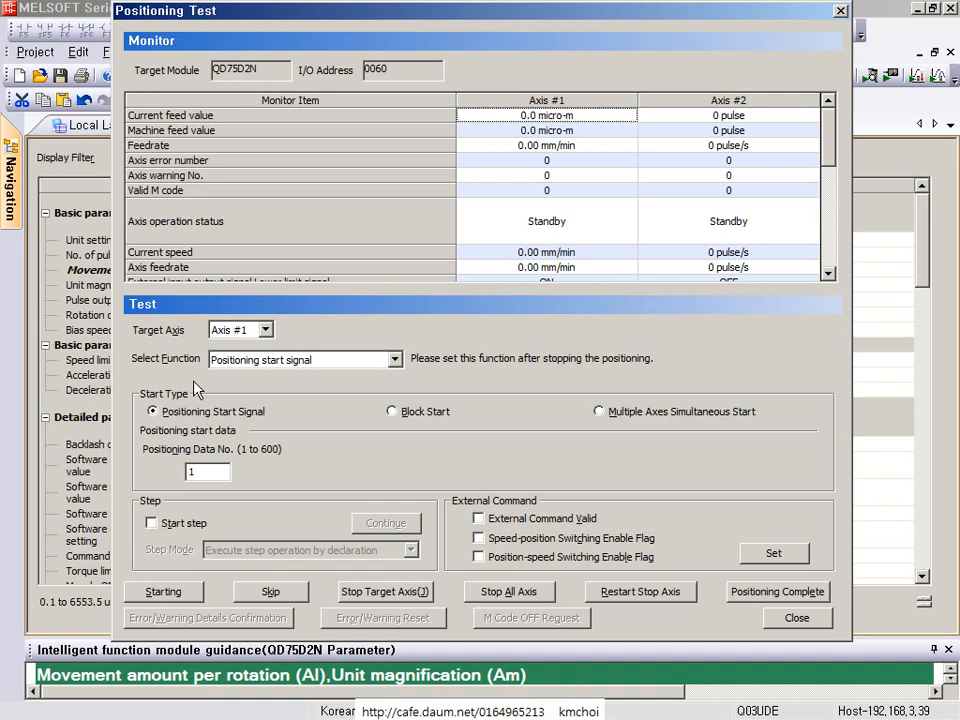
- Set the Axis #1 test function to JOG/Manual Pulse Generator/OPR
{"action": "left_click", "coordinate": [260, 360]}
{"action": "left_click", "coordinate": [248, 387]}
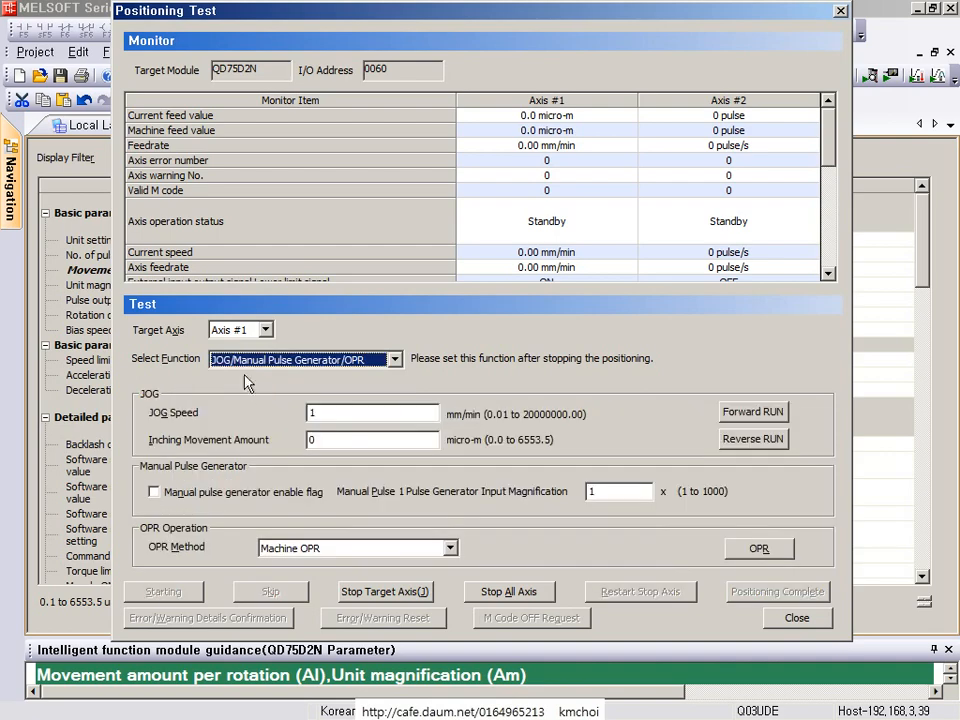
{"action": "key", "text": "ctrl+1"}
{"action": "left_click", "coordinate": [173, 365]}
{"action": "mouse_move", "coordinate": [84, 326]}
{"action": "left_mouse_down"}
{"action": "mouse_move", "coordinate": [540, 398]}
{"action": "mouse_move", "coordinate": [664, 398]}
{"action": "left_mouse_up"}
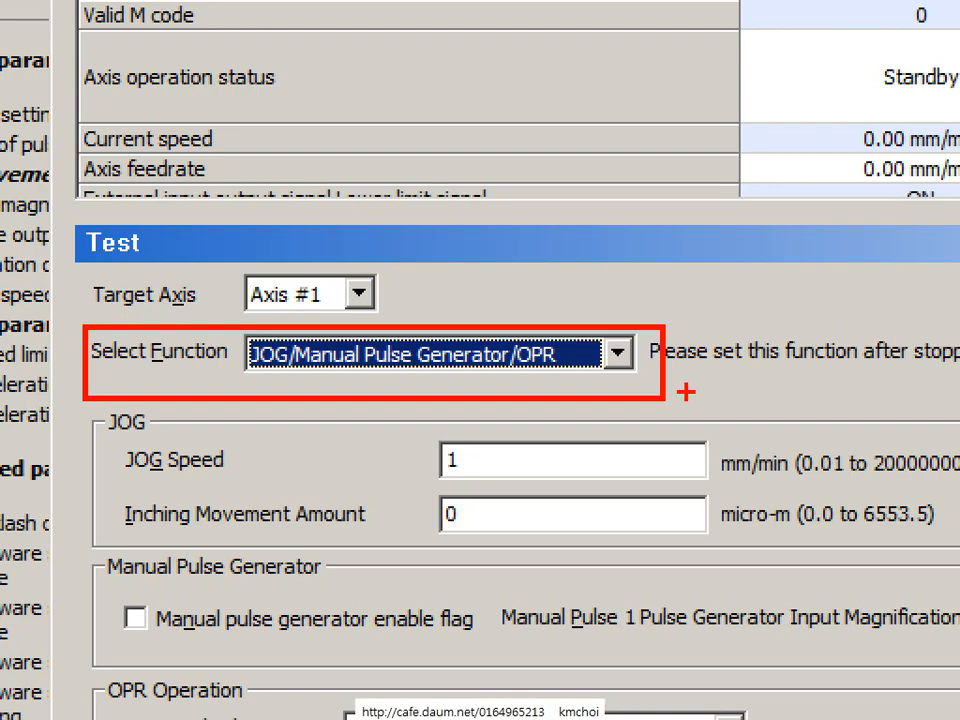
{"action": "key", "text": "Escape"}
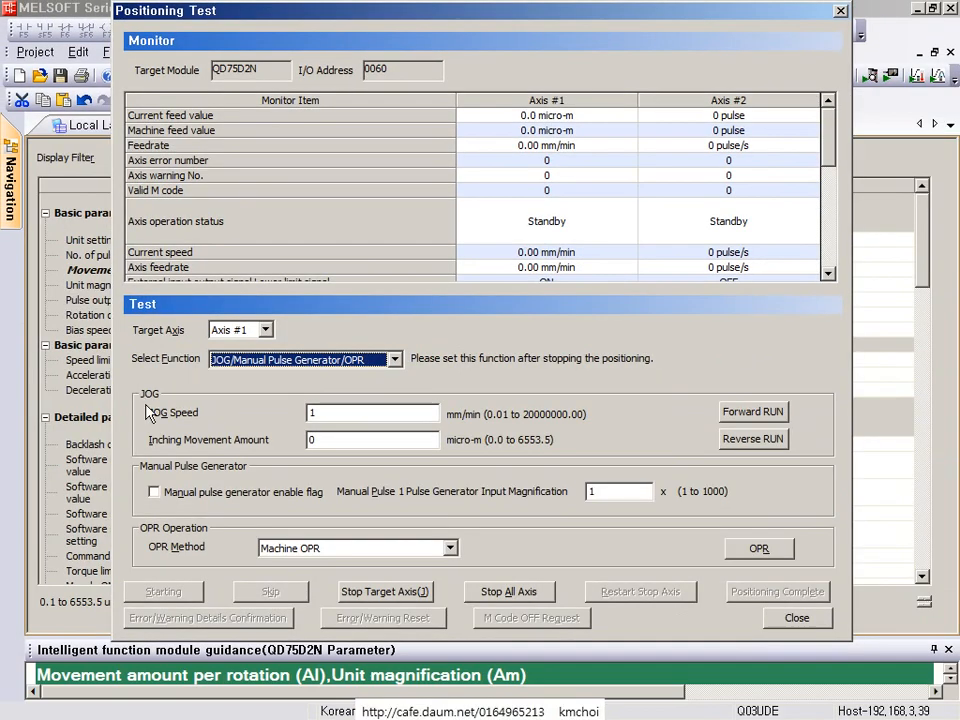
- Set the JOG speed for Axis #1 to 1000 mm/min
{"action": "left_click_drag", "start_coordinate": [335, 416], "coordinate": [238, 417]}
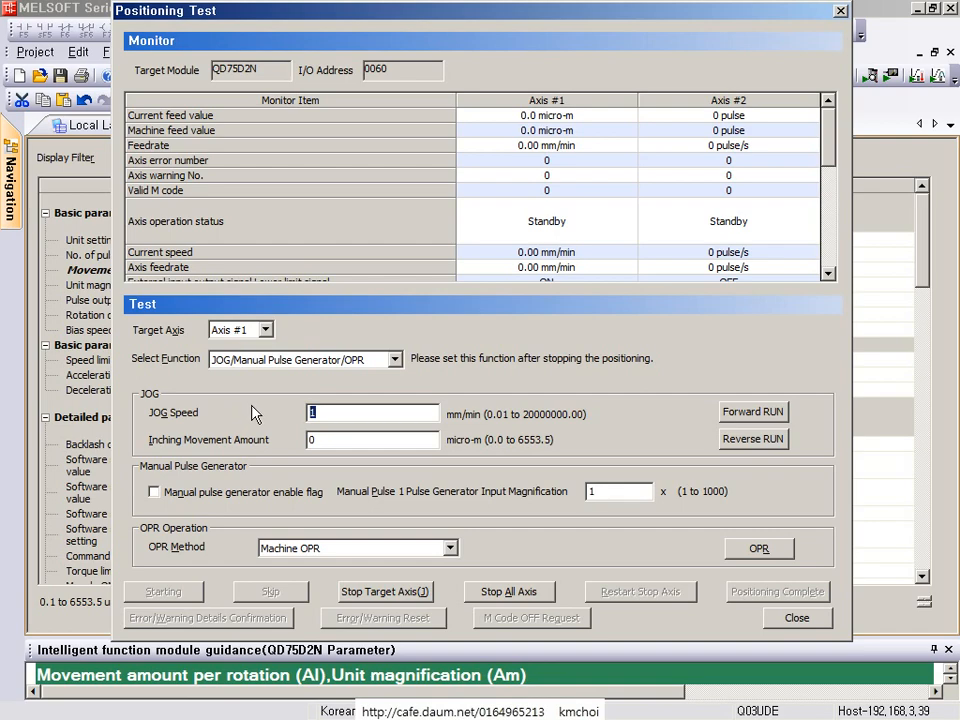
{"action": "type", "text": "1000"}
{"action": "key", "text": "ctrl+1"}
{"action": "left_click", "coordinate": [156, 435]}
{"action": "left_click_drag", "start_coordinate": [358, 309], "coordinate": [662, 456]}
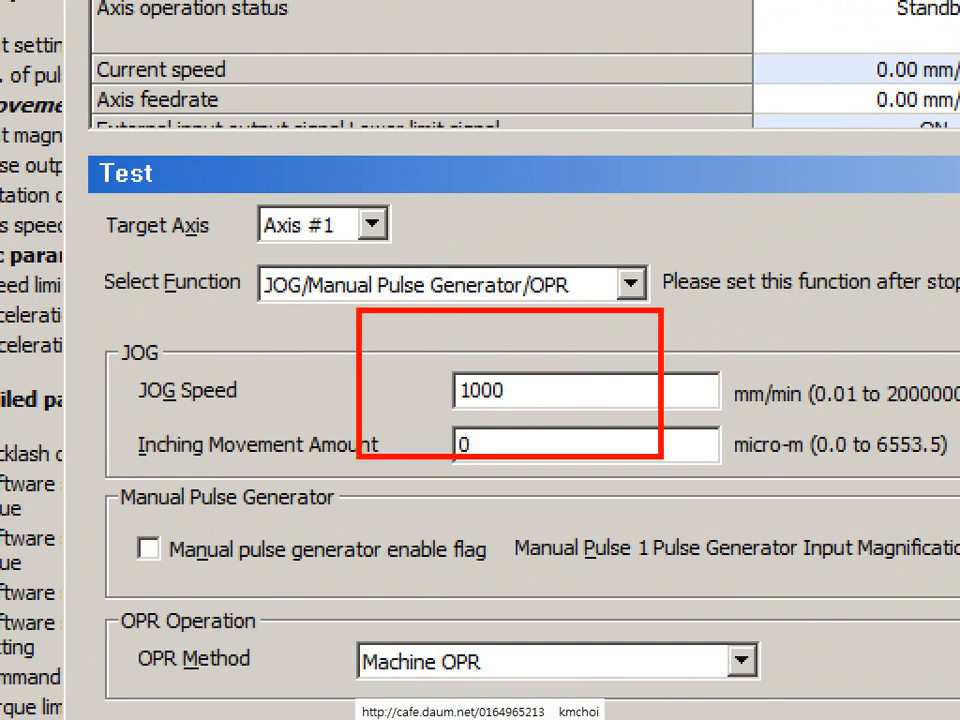
{"action": "key", "text": "Escape"}
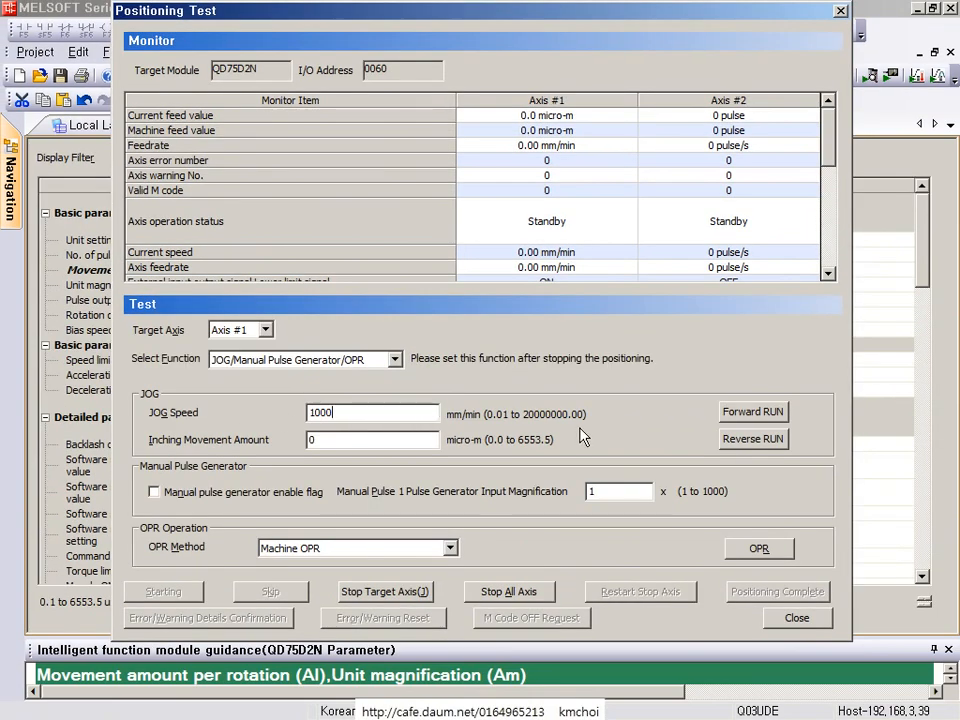
- Jog Axis #1, watch the machine in the Microsoft LifeCam view, and return to the Positioning Test
{"action": "key", "text": "alt+Tab"}
{"action": "left_click_drag", "start_coordinate": [752, 420], "coordinate": [758, 452]}
{"action": "key", "text": "alt+Tab"}
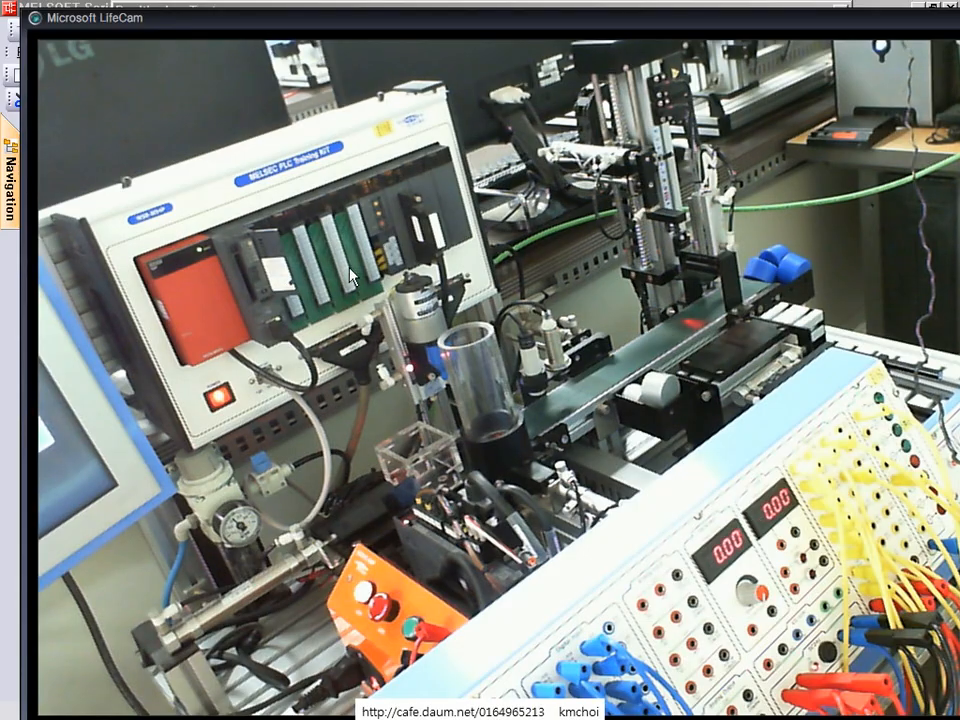
{"action": "left_click", "coordinate": [112, 8]}
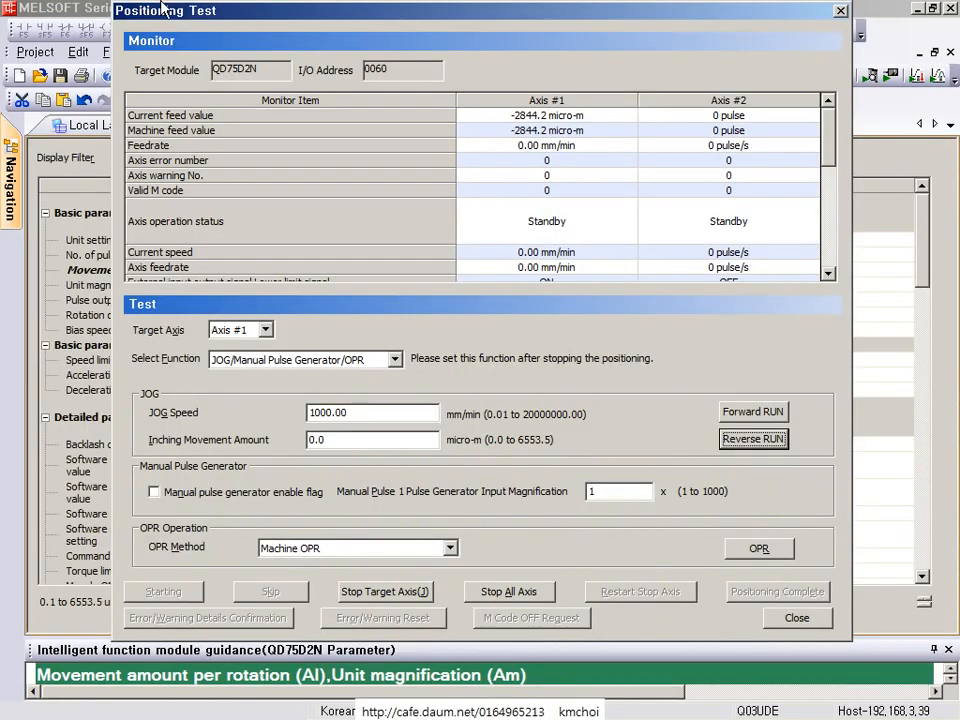
{"action": "left_click", "coordinate": [218, 2]}
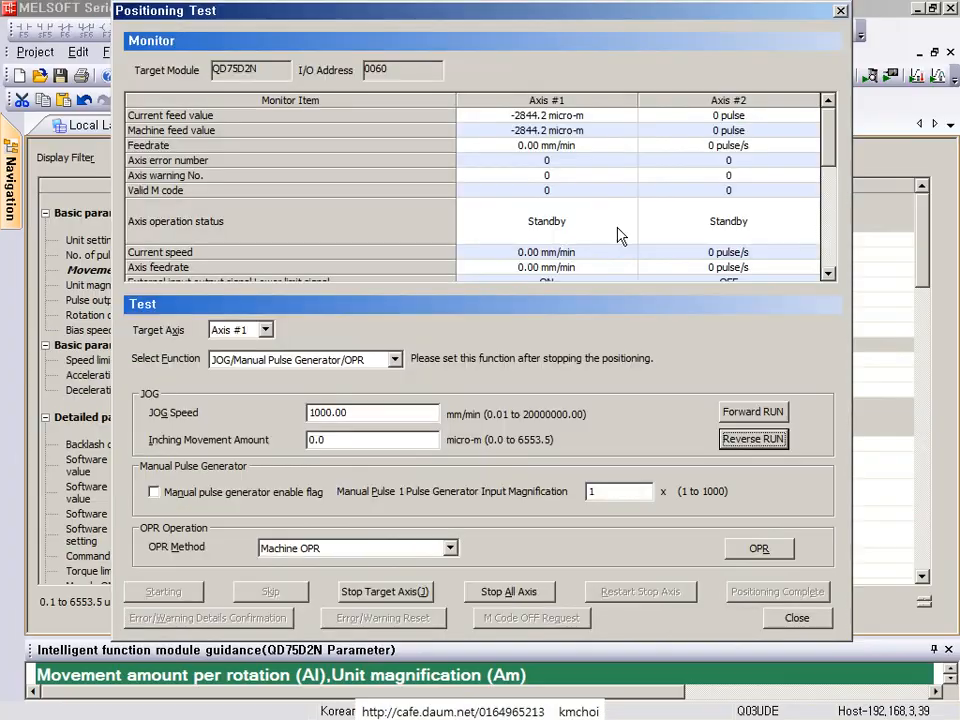
- Jog Axis #1 forward and in reverse, and check the Feedrate and Axis feedrate in the monitor
{"action": "left_click", "coordinate": [753, 412]}
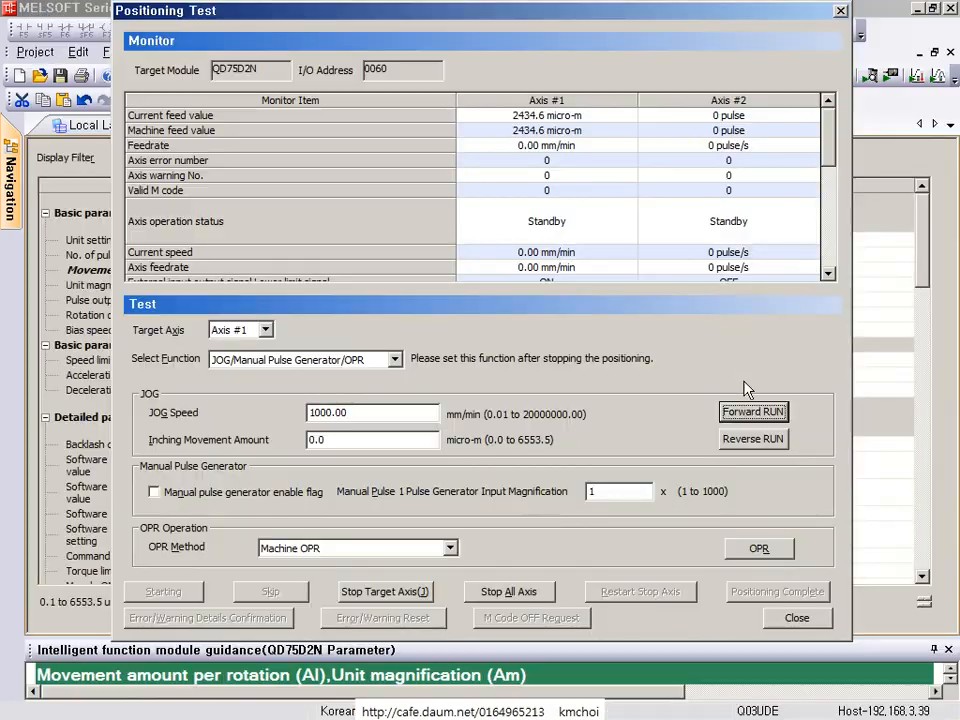
{"action": "left_click", "coordinate": [756, 441]}
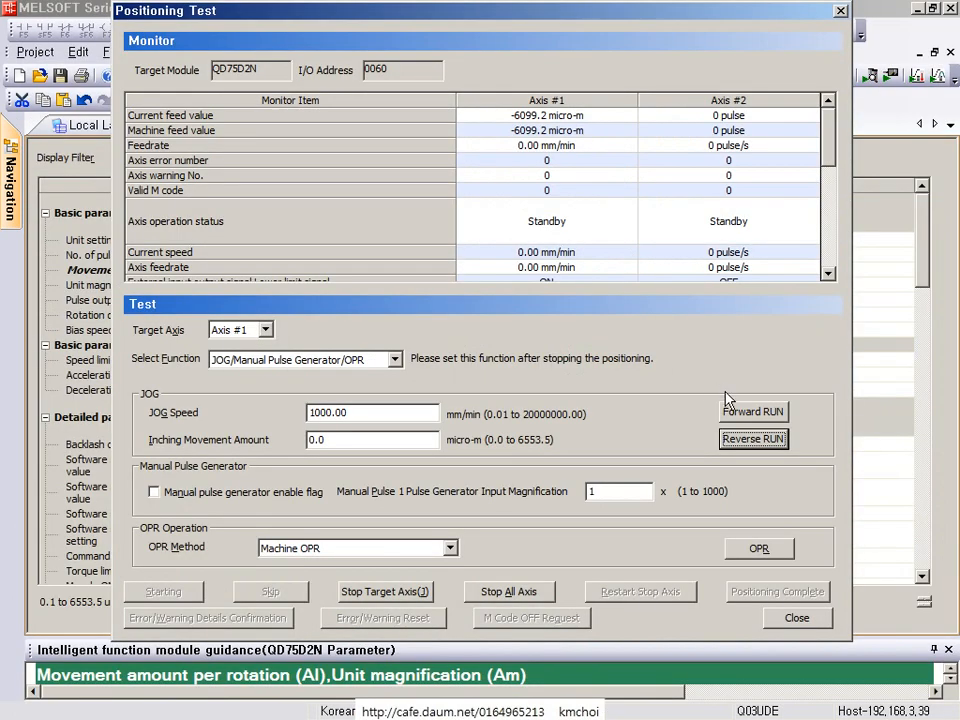
{"action": "left_click", "coordinate": [745, 414]}
{"action": "left_click", "coordinate": [766, 439]}
{"action": "left_click_drag", "start_coordinate": [537, 150], "coordinate": [500, 278]}
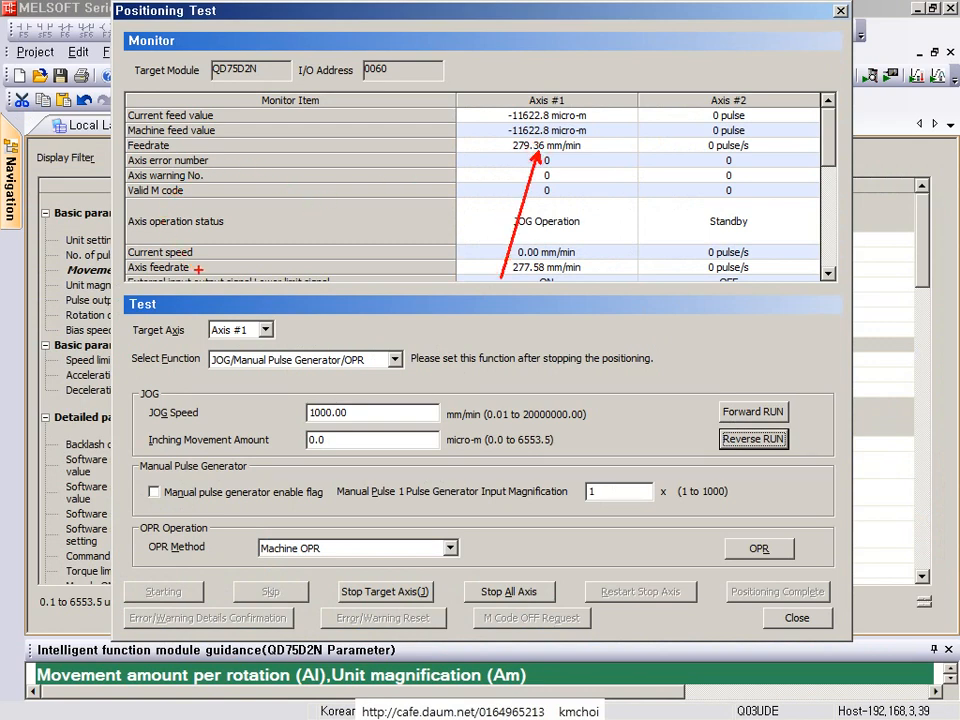
{"action": "key", "text": "Escape"}
{"action": "key", "text": "ctrl+2"}
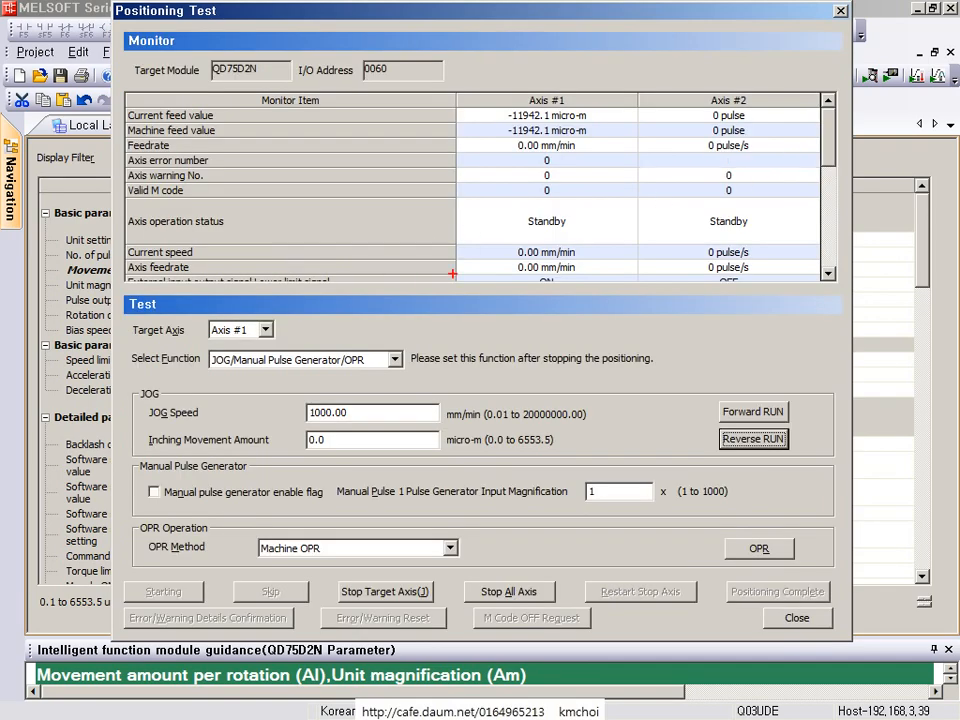
{"action": "left_click_drag", "start_coordinate": [513, 264], "coordinate": [436, 321]}
{"action": "key", "text": "Escape"}
- Jog Axis #1 forward and in reverse again, and switch to the camera view of the machine
{"action": "left_click", "coordinate": [752, 411]}
{"action": "left_click", "coordinate": [756, 445]}
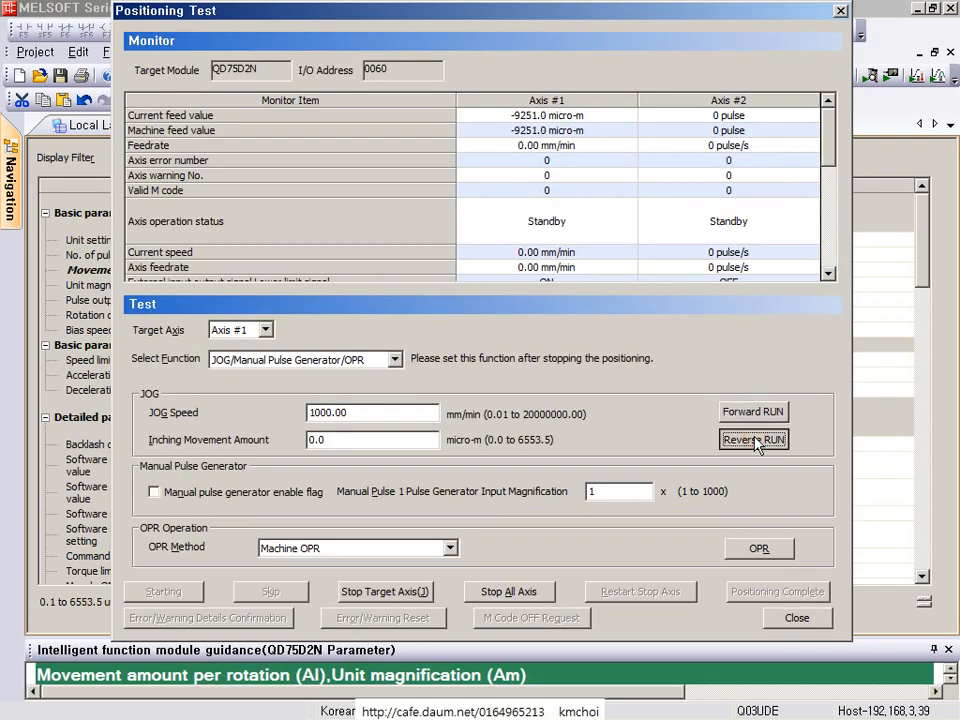
{"action": "key", "text": "alt+Tab"}
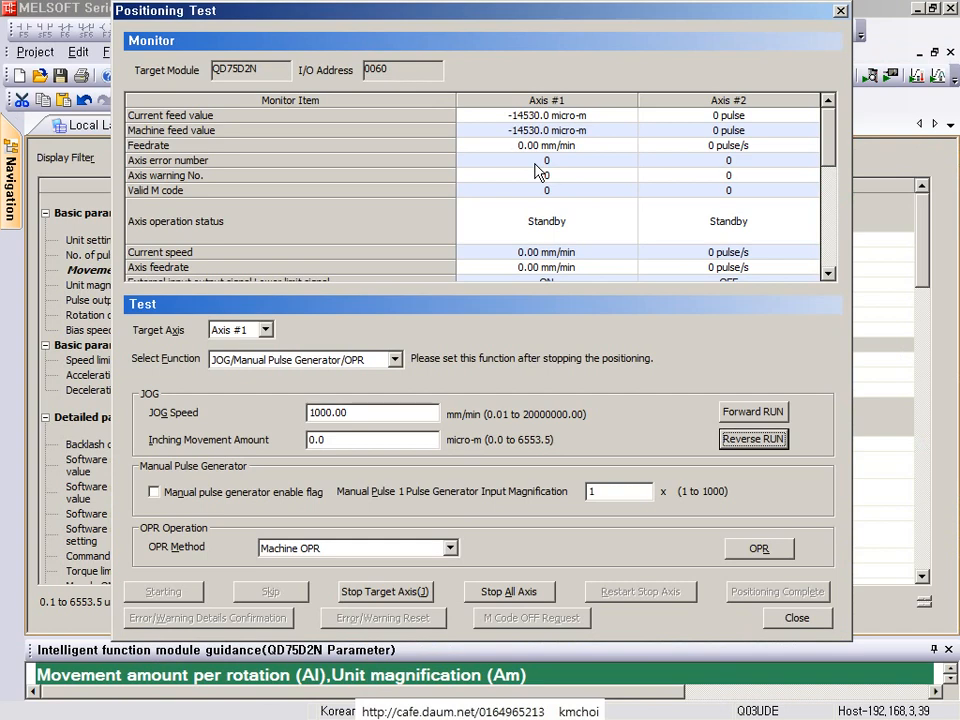
- Try to jog Axis #1 forward, and examine its axis error number in the monitor
{"action": "left_click", "coordinate": [753, 411]}
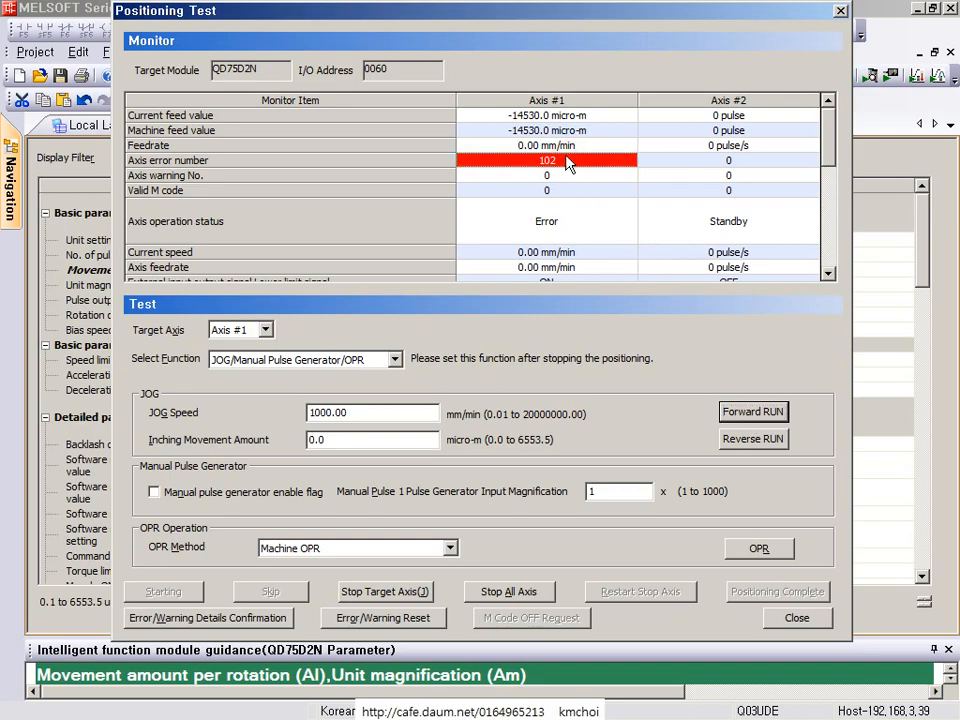
{"action": "left_click_drag", "start_coordinate": [486, 102], "coordinate": [623, 210]}
{"action": "key", "text": "Escape"}
{"action": "key", "text": "ctrl+1"}
{"action": "left_click", "coordinate": [535, 66]}
{"action": "left_click_drag", "start_coordinate": [469, 92], "coordinate": [685, 236]}
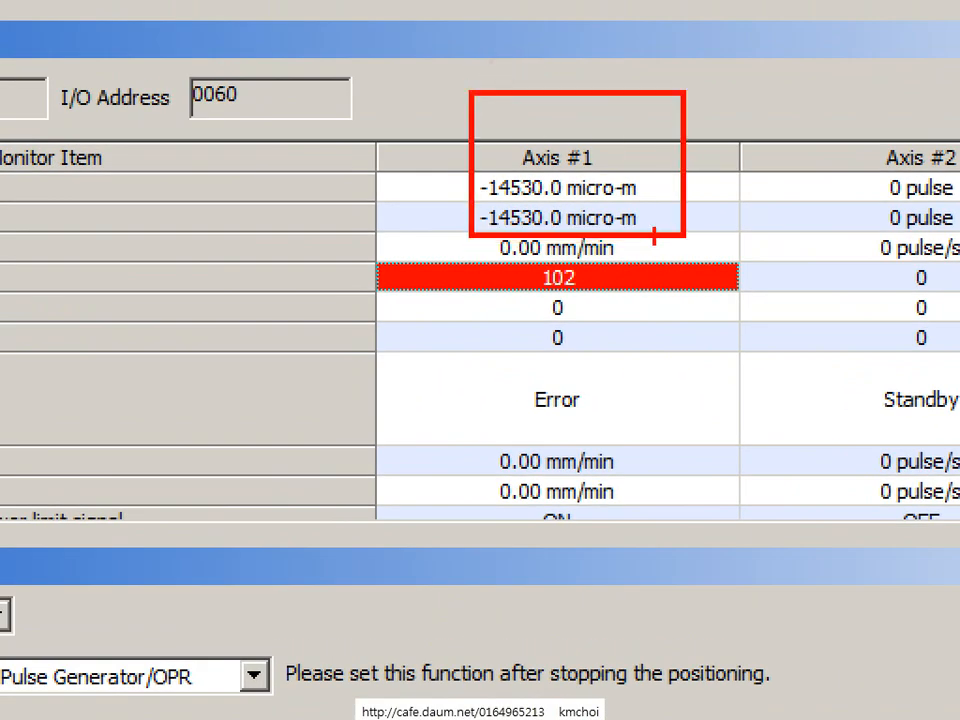
{"action": "key", "text": "Escape"}
- Read the error details and solution for Axis #1, and close the details
{"action": "key", "text": "ctrl+2"}
{"action": "mouse_move", "coordinate": [144, 147]}
{"action": "left_mouse_down"}
{"action": "mouse_move", "coordinate": [581, 170]}
{"action": "mouse_move", "coordinate": [615, 281]}
{"action": "left_mouse_up"}
{"action": "key", "text": "Escape"}
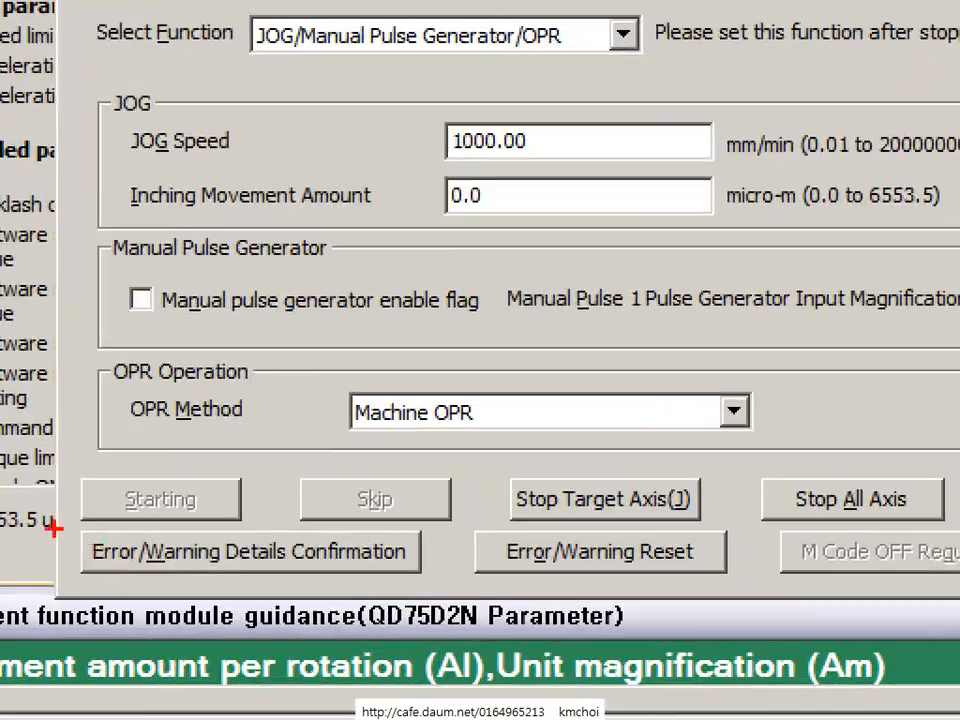
{"action": "left_click_drag", "start_coordinate": [111, 604], "coordinate": [313, 640]}
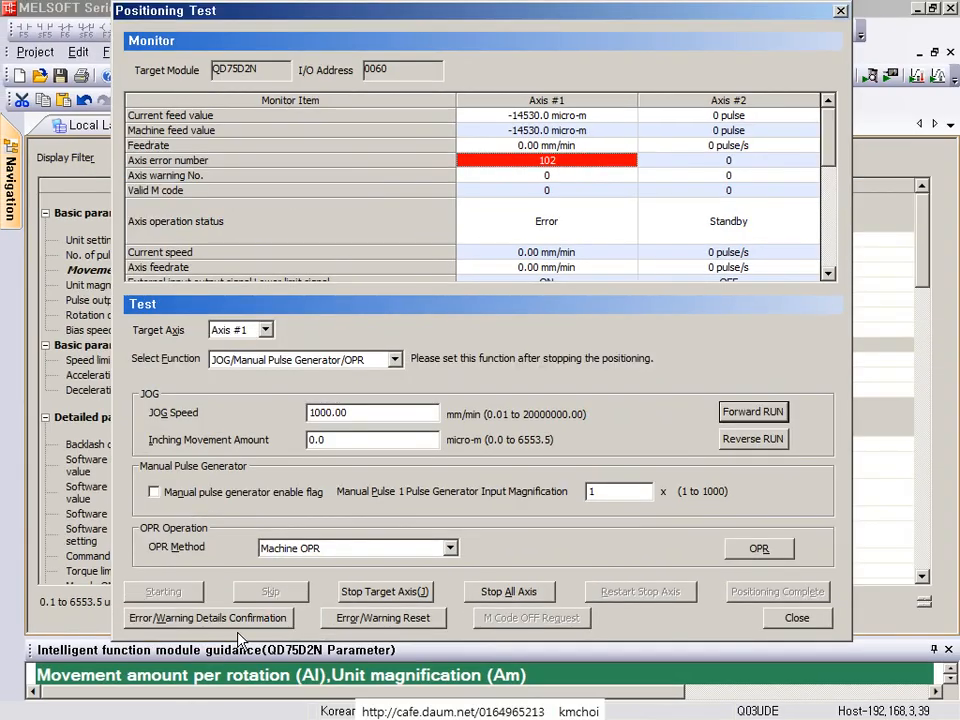
{"action": "left_click", "coordinate": [336, 557]}
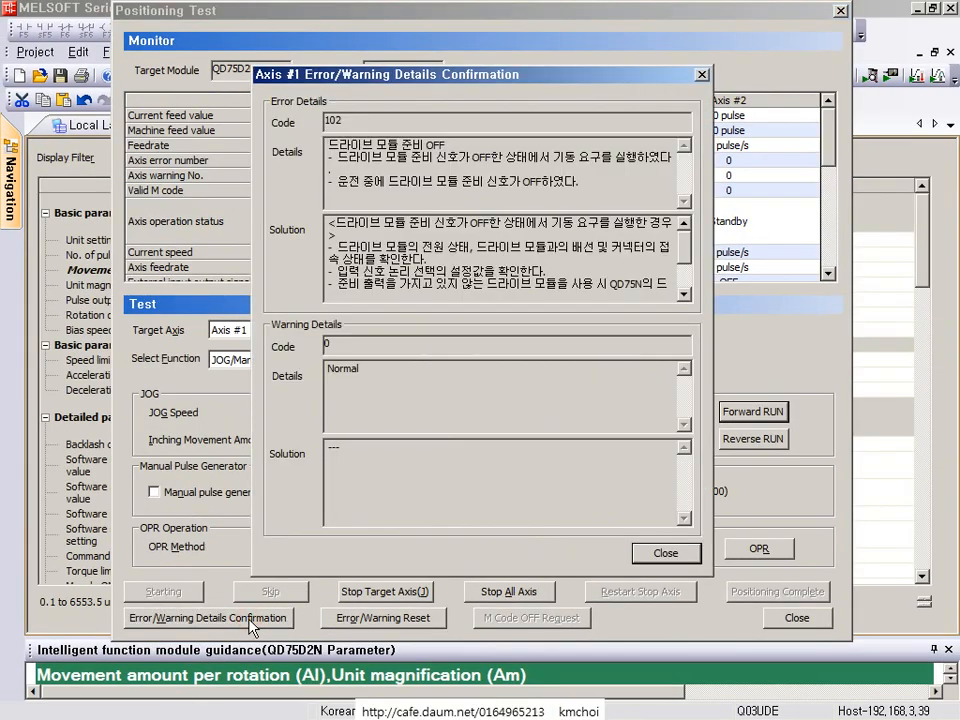
{"action": "mouse_move", "coordinate": [330, 143]}
{"action": "left_mouse_down"}
{"action": "mouse_move", "coordinate": [392, 168]}
{"action": "mouse_move", "coordinate": [463, 173]}
{"action": "mouse_move", "coordinate": [525, 55]}
{"action": "left_mouse_up"}
{"action": "left_click", "coordinate": [466, 169]}
{"action": "key", "text": "ctrl+2"}
{"action": "key", "text": "Escape"}
{"action": "left_click", "coordinate": [664, 558]}
- Reset the Axis #1 error in the Positioning Test
{"action": "key", "text": "alt+Tab"}
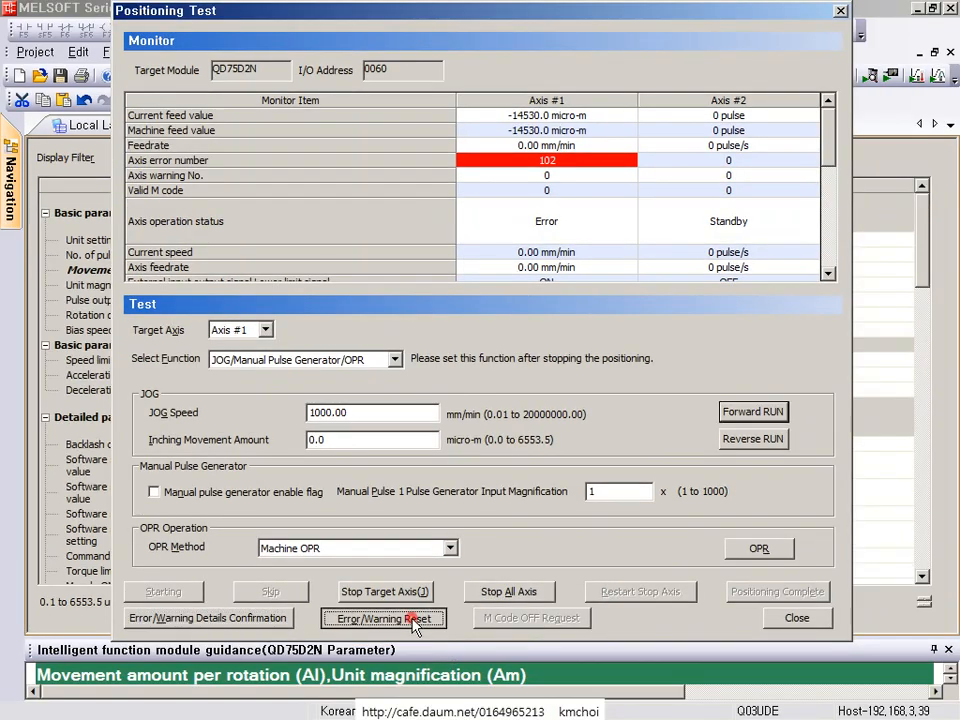
{"action": "left_click", "coordinate": [385, 614]}
{"action": "left_click", "coordinate": [473, 354]}
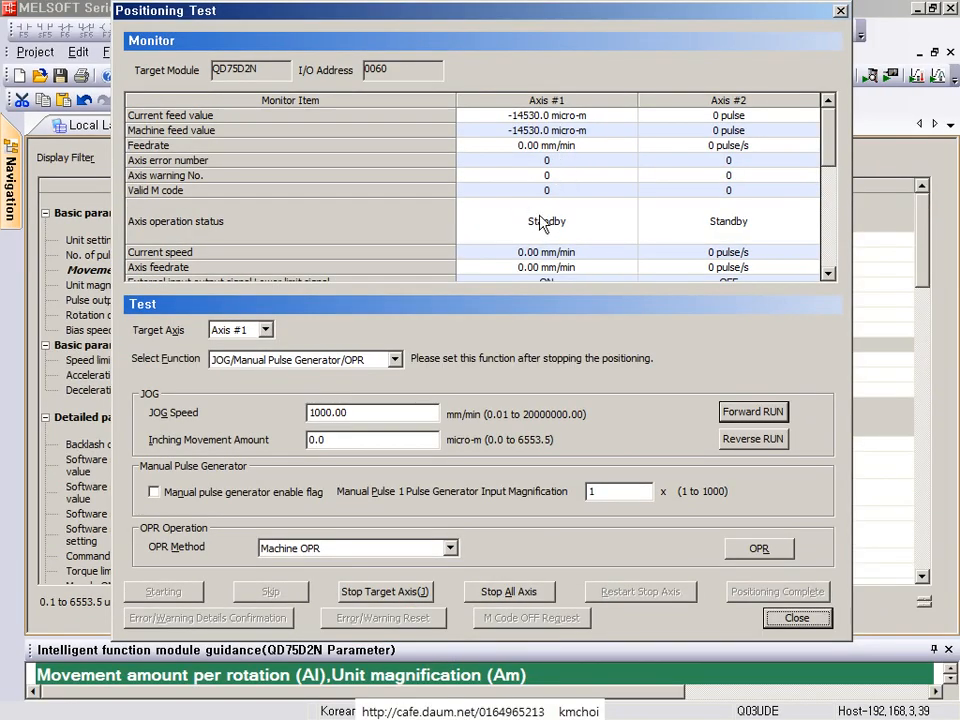
- Jog Axis #1 forward while checking the machine in the Microsoft LifeCam view, and run the axis in reverse
{"action": "left_click", "coordinate": [748, 417]}
{"action": "key", "text": "alt+Tab"}
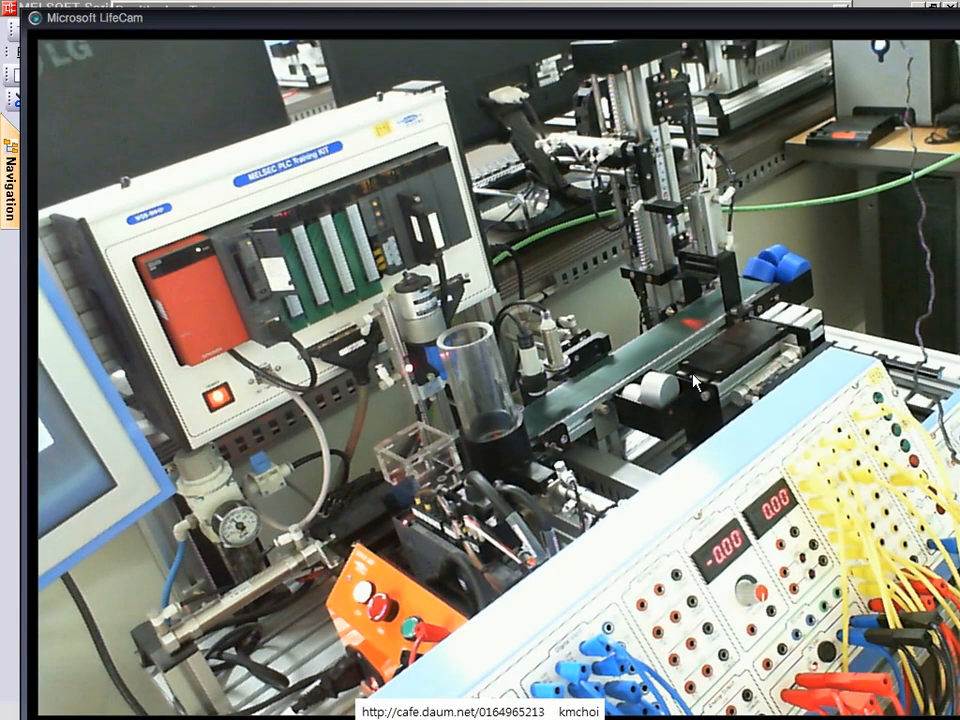
{"action": "key", "text": "alt+Tab"}
{"action": "left_click", "coordinate": [753, 420]}
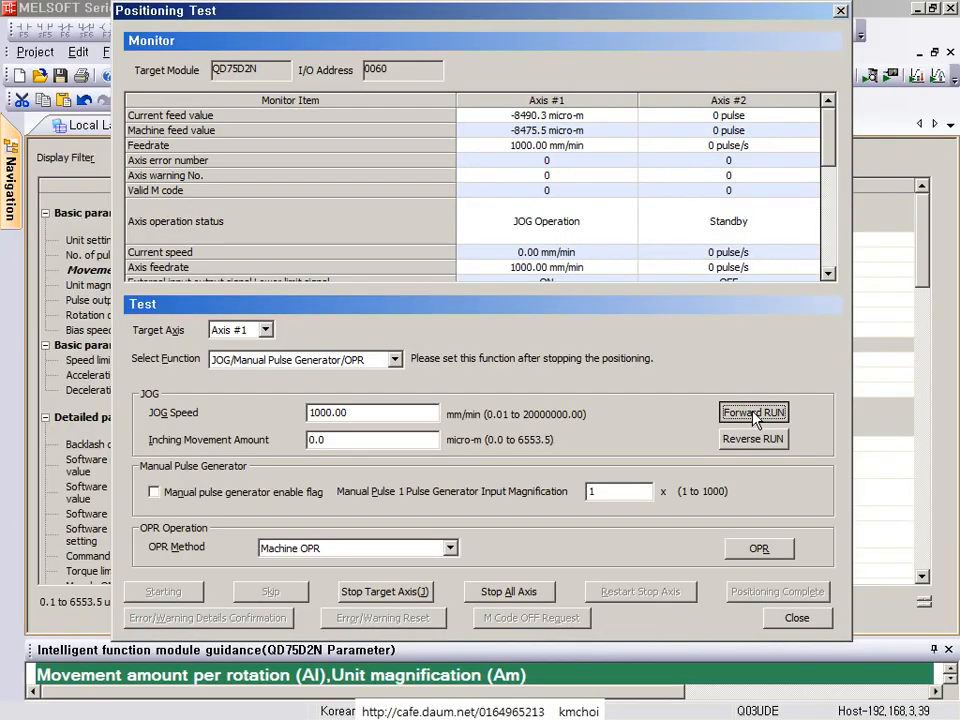
{"action": "key", "text": "alt+Tab"}
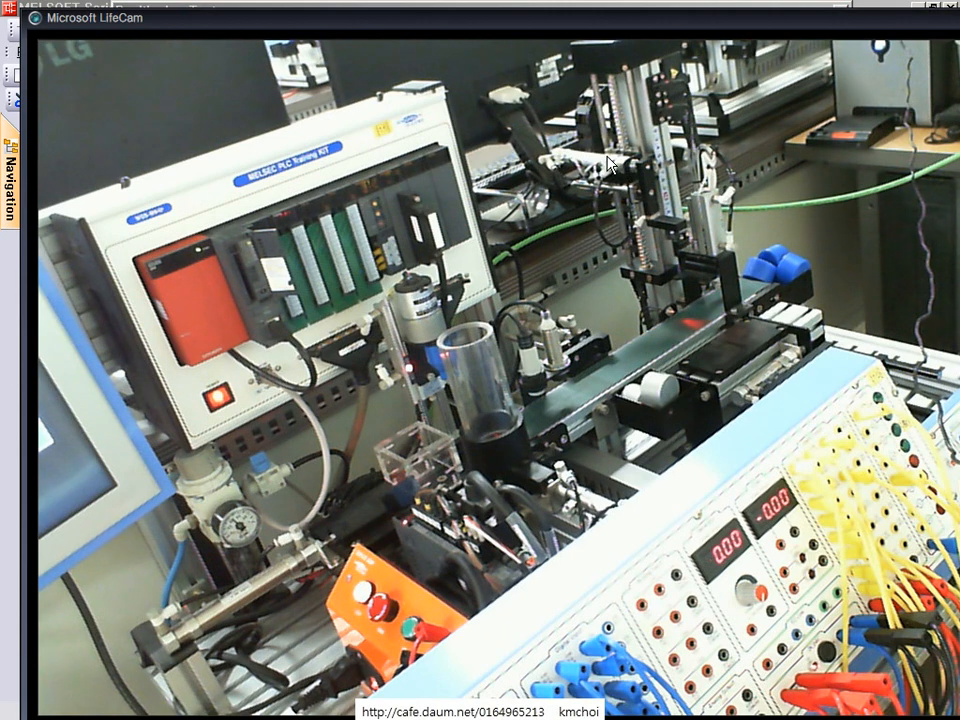
{"action": "key", "text": "alt+Tab"}
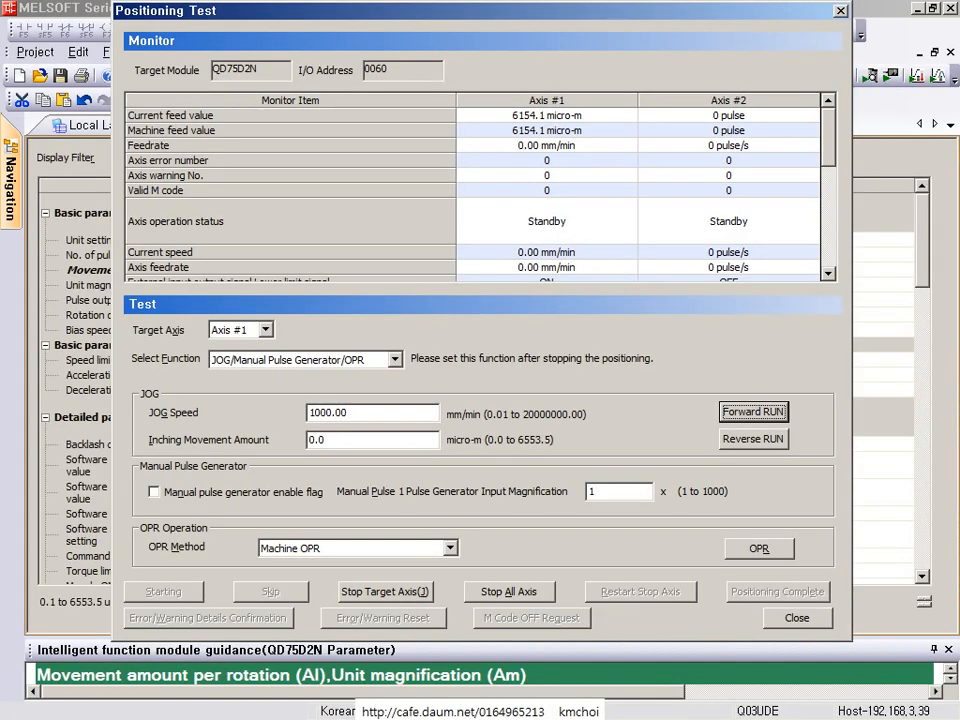
{"action": "left_click", "coordinate": [756, 446]}
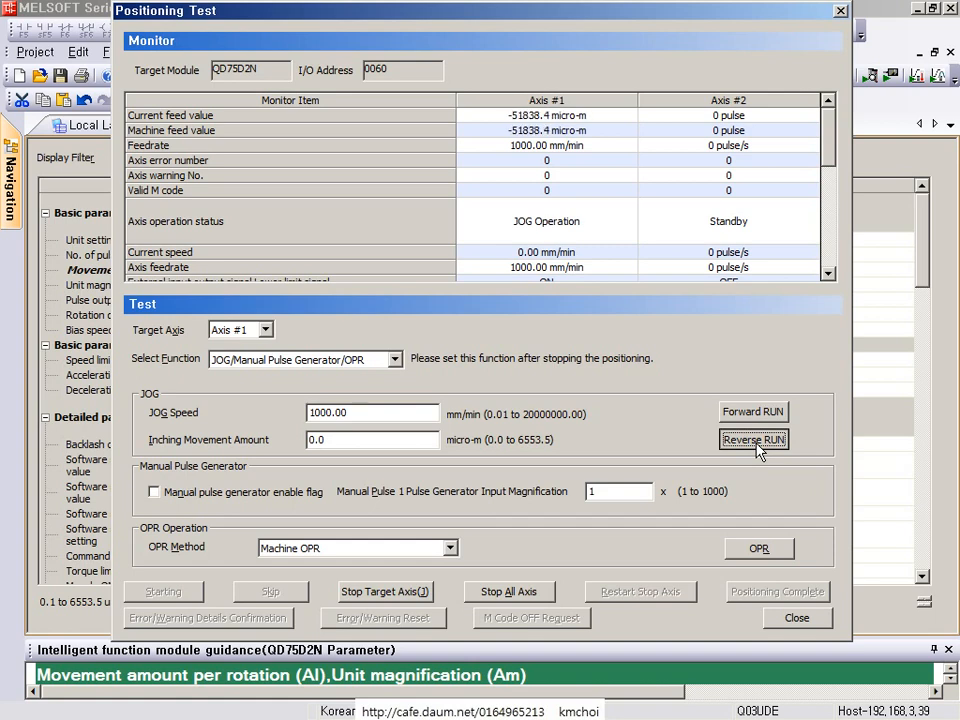
- Check the linear axis on the machine in the Microsoft LifeCam view, and jog Axis #1 in reverse from the Positioning Test
{"action": "key", "text": "alt+Tab"}
{"action": "key", "text": "ctrl+2"}
{"action": "left_click_drag", "start_coordinate": [648, 113], "coordinate": [596, 220]}
{"action": "left_click_drag", "start_coordinate": [660, 88], "coordinate": [739, 103]}
{"action": "key", "text": "Escape"}
{"action": "key", "text": "alt+Tab"}
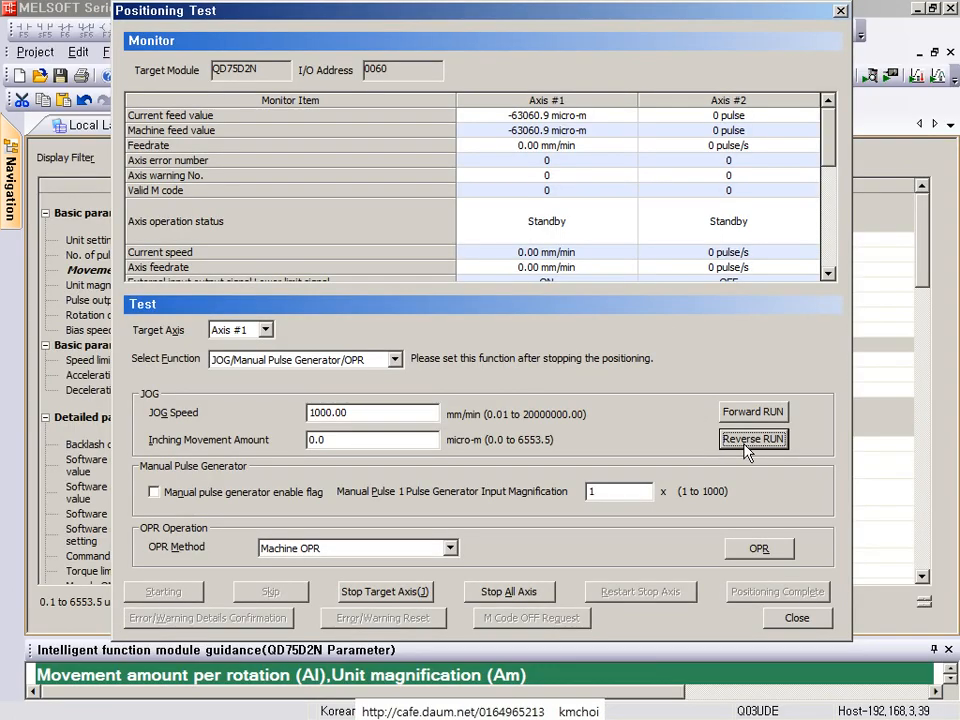
{"action": "left_click_drag", "start_coordinate": [745, 450], "coordinate": [745, 450]}
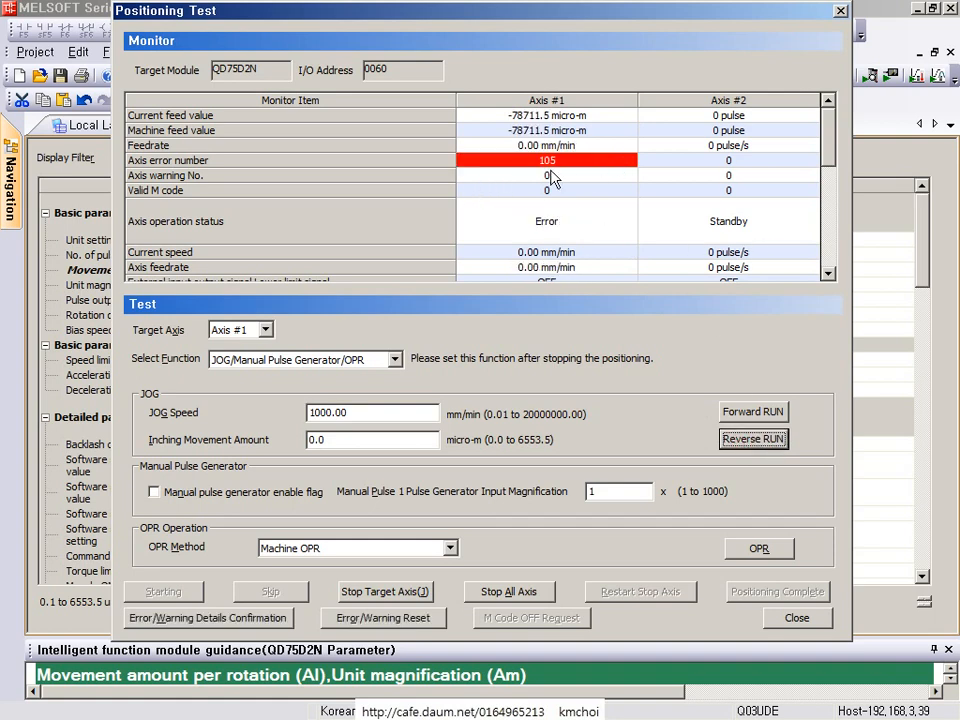
- Read the error details for Axis #1, compare them with the machine in the Microsoft LifeCam view, and close the details
{"action": "left_click_drag", "start_coordinate": [514, 134], "coordinate": [570, 187]}
{"action": "left_click", "coordinate": [208, 617]}
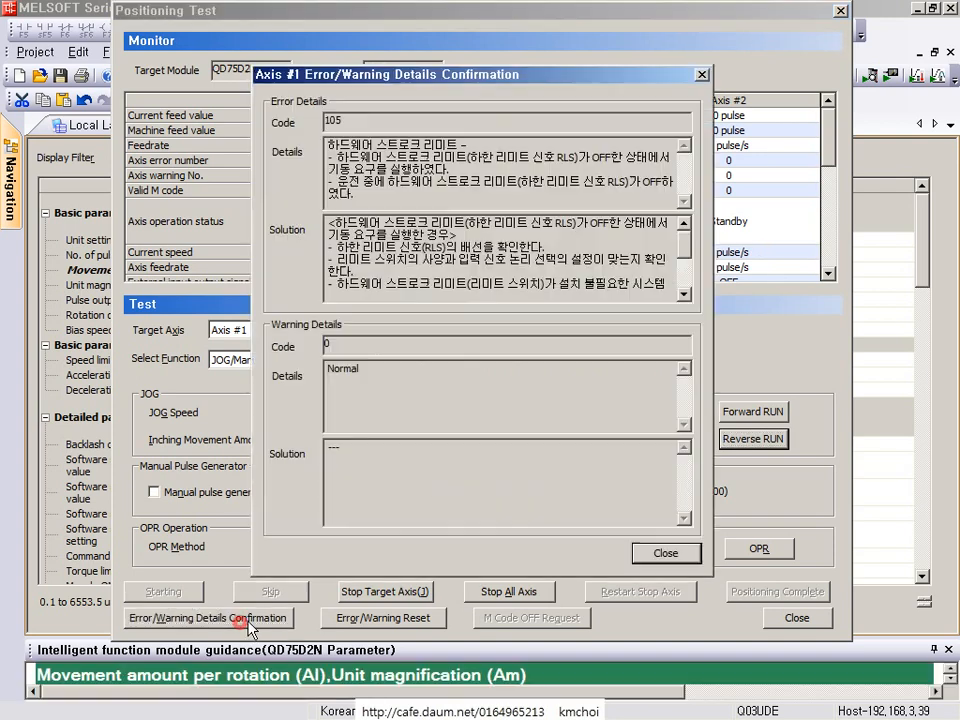
{"action": "mouse_move", "coordinate": [300, 122]}
{"action": "left_mouse_down"}
{"action": "mouse_move", "coordinate": [368, 152]}
{"action": "mouse_move", "coordinate": [497, 167]}
{"action": "left_mouse_up"}
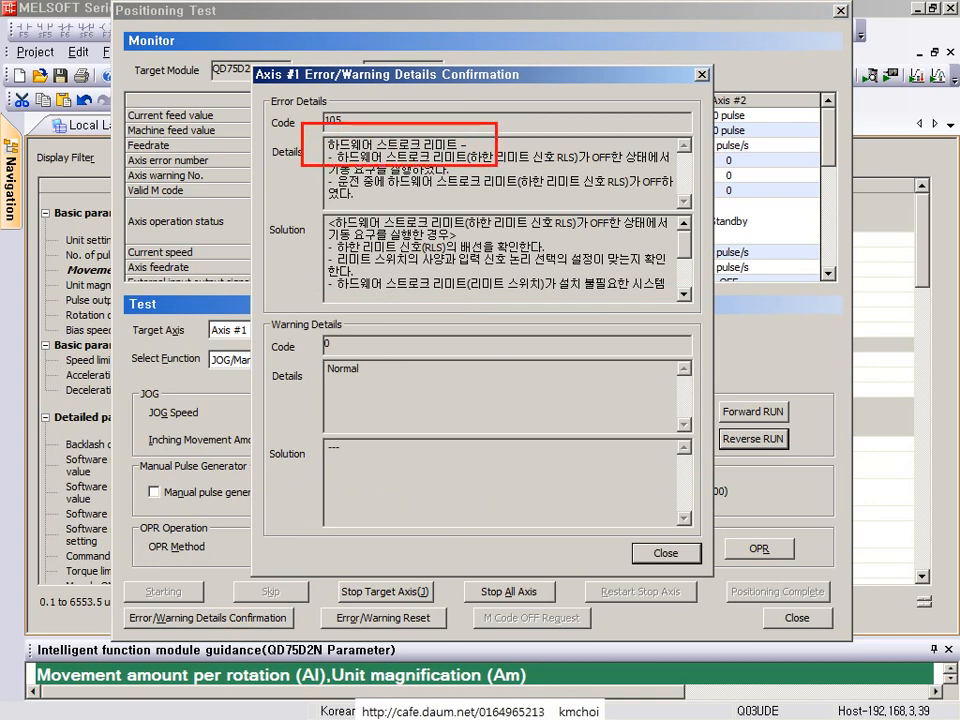
{"action": "key", "text": "Escape"}
{"action": "key", "text": "alt+Tab"}
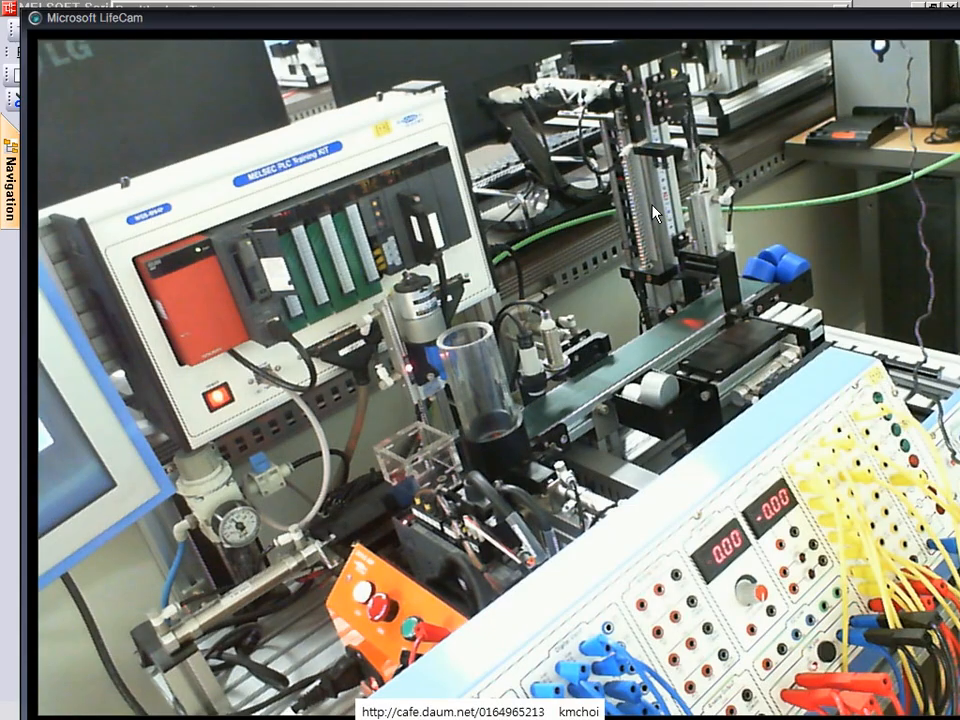
{"action": "key", "text": "alt+Tab"}
{"action": "left_click", "coordinate": [665, 553]}
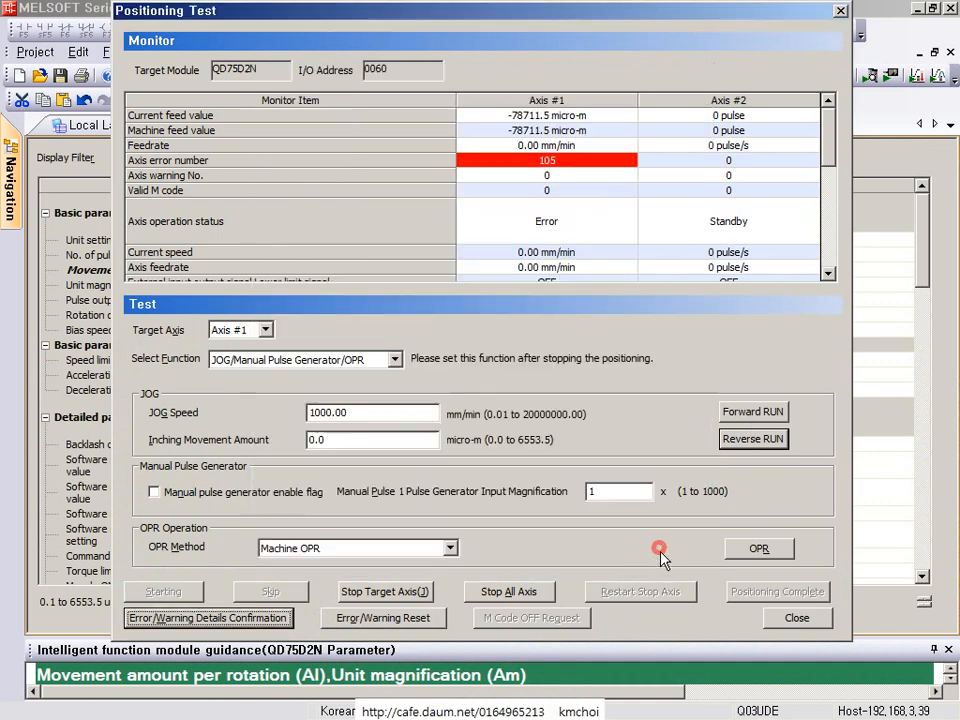
- Jog Axis #1 forward while checking the machine in the Microsoft LifeCam view, and reset the axis error
{"action": "left_click", "coordinate": [752, 413]}
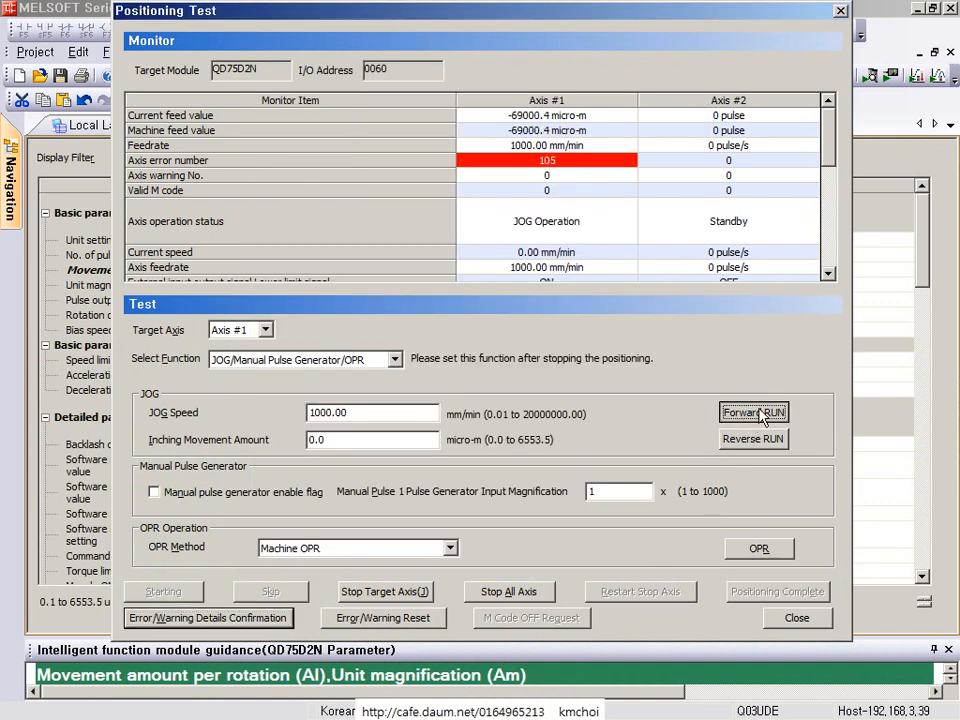
{"action": "key", "text": "alt+Tab"}
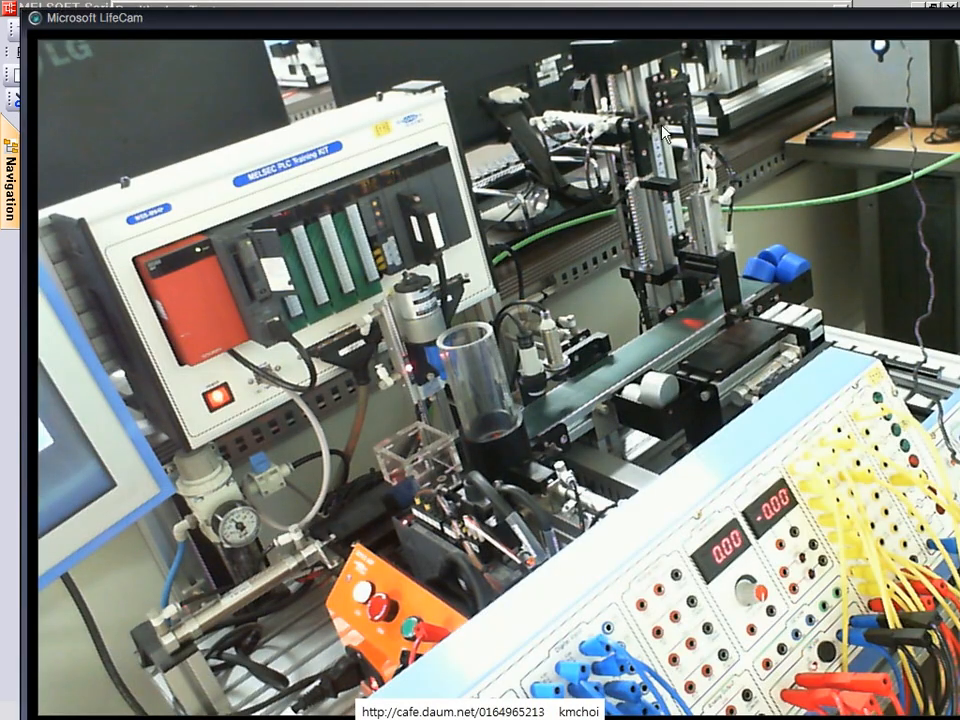
{"action": "key", "text": "alt+Tab"}
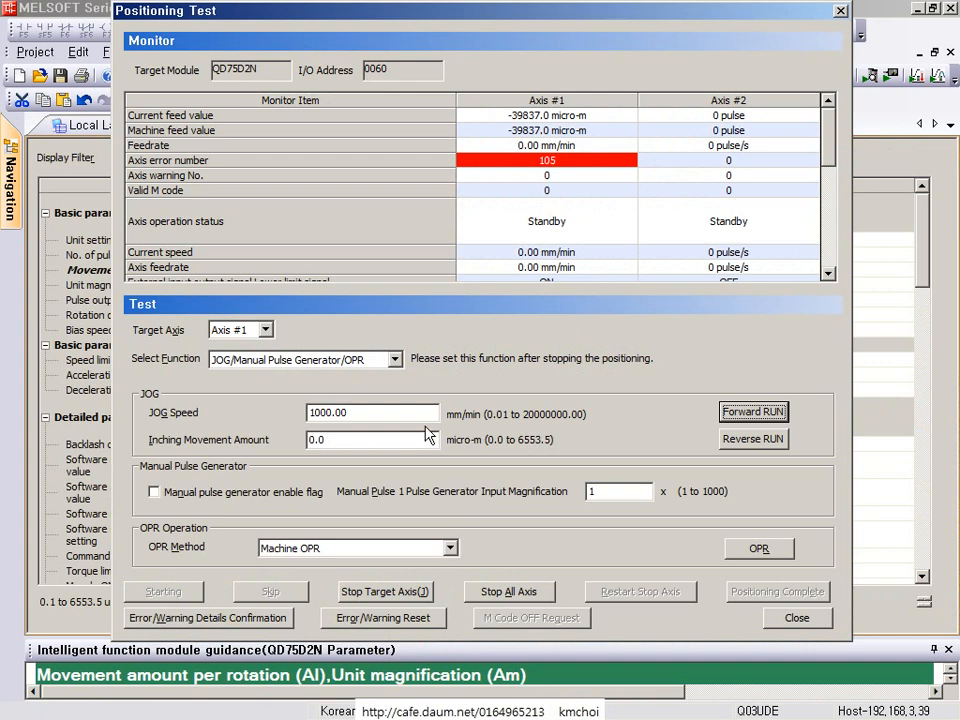
{"action": "left_click", "coordinate": [380, 617]}
{"action": "left_click", "coordinate": [553, 364]}
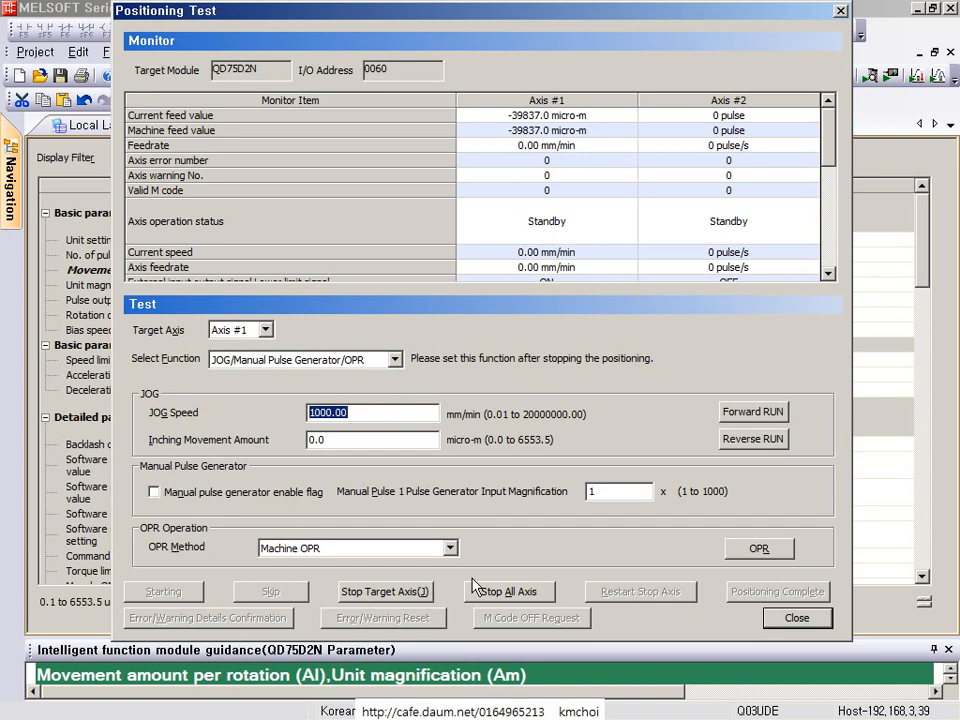
- Set the JOG speed to 1200 mm/min and jog Axis #1 forward
{"action": "type", "text": "1200"}
{"action": "left_click", "coordinate": [782, 412]}
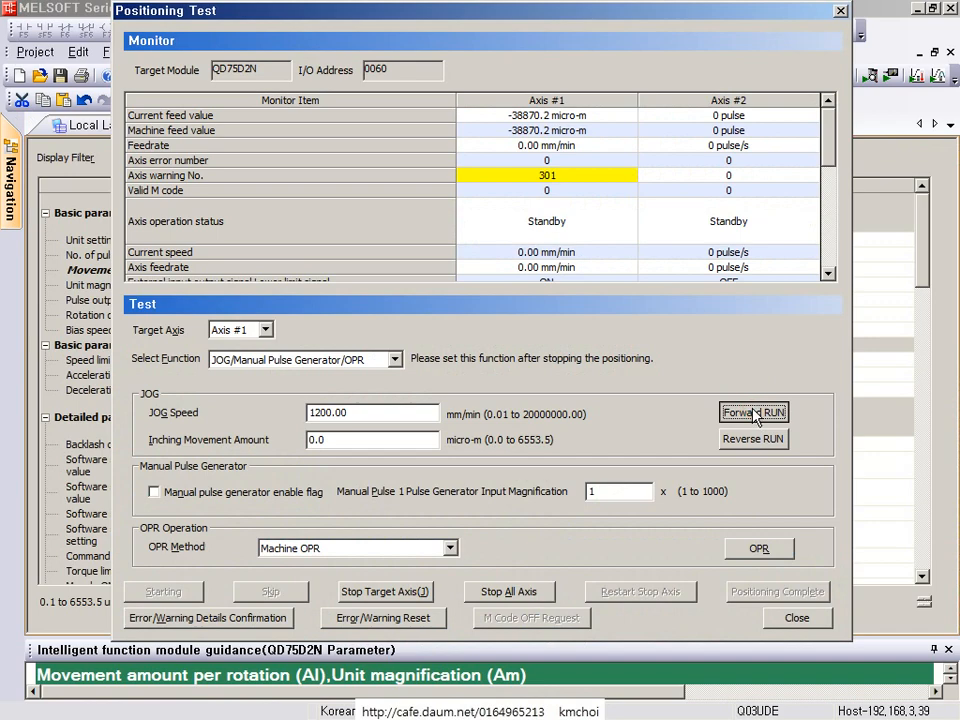
{"action": "left_click", "coordinate": [754, 414]}
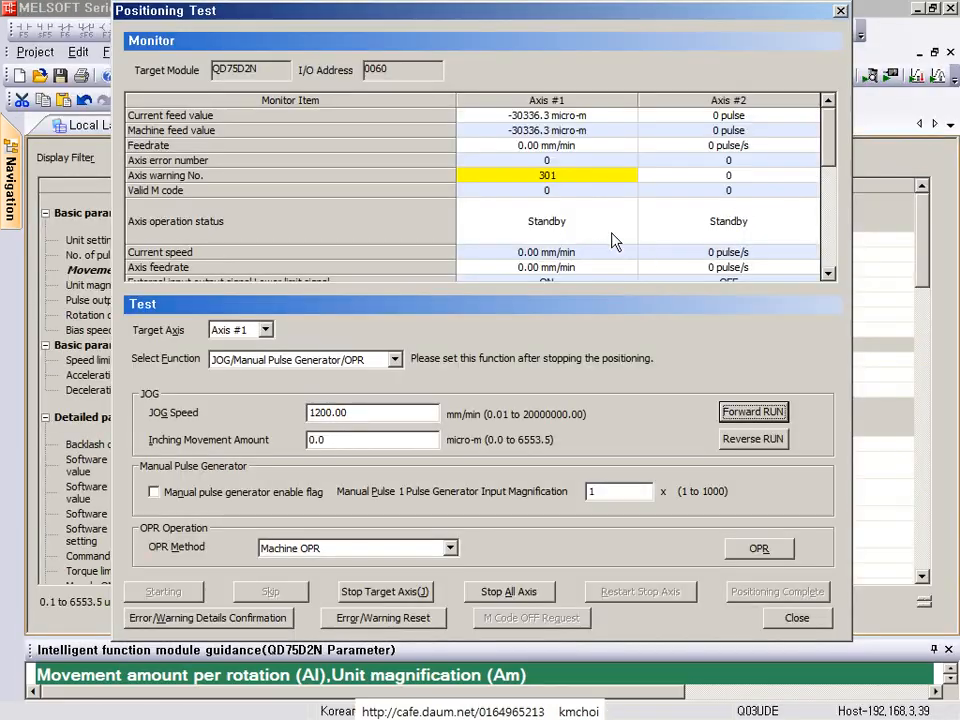
- Examine the JOG speed and the axis warning number for Axis #1, and open the warning details to read the cause and solution
{"action": "mouse_move", "coordinate": [294, 392]}
{"action": "left_mouse_down"}
{"action": "mouse_move", "coordinate": [375, 446]}
{"action": "mouse_move", "coordinate": [386, 435]}
{"action": "left_mouse_up"}
{"action": "left_click_drag", "start_coordinate": [314, 425], "coordinate": [222, 516]}
{"action": "left_click_drag", "start_coordinate": [517, 152], "coordinate": [564, 204]}
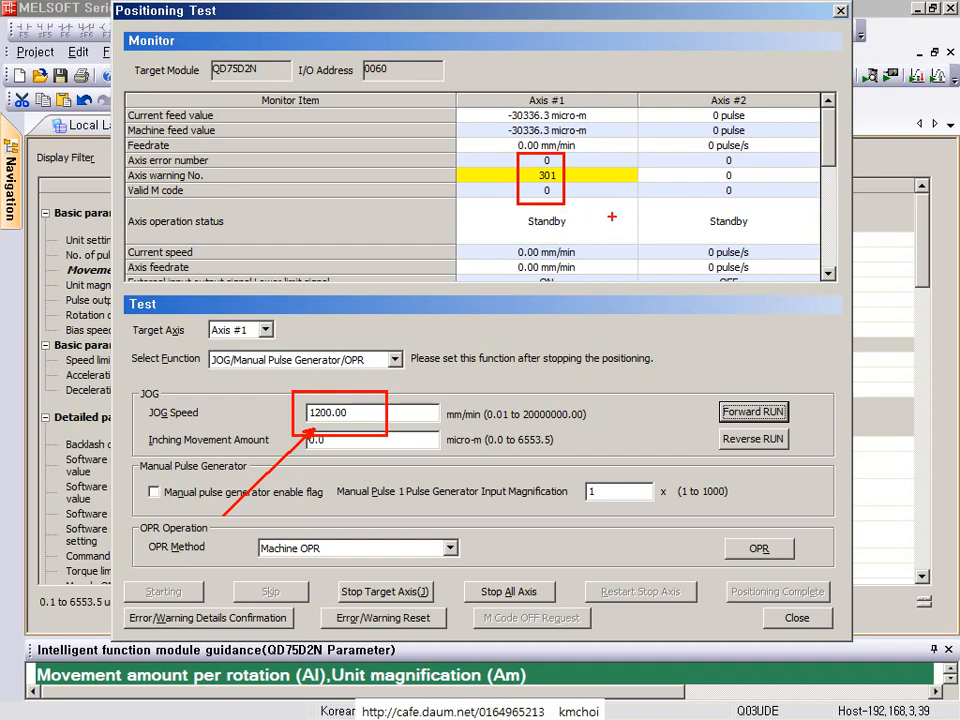
{"action": "key", "text": "Escape"}
{"action": "left_click", "coordinate": [258, 622]}
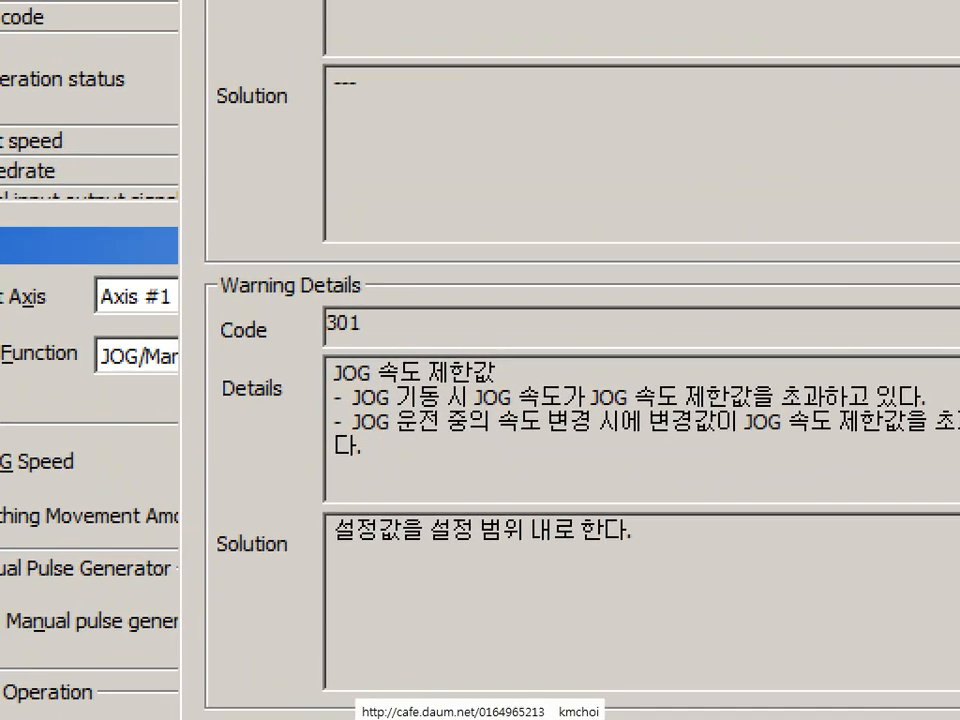
- Read axis 1's warning code, details and solution, then close the error/warning details window
{"action": "mouse_move", "coordinate": [310, 332]}
{"action": "left_mouse_down"}
{"action": "mouse_move", "coordinate": [329, 351]}
{"action": "mouse_move", "coordinate": [446, 384]}
{"action": "left_mouse_up"}
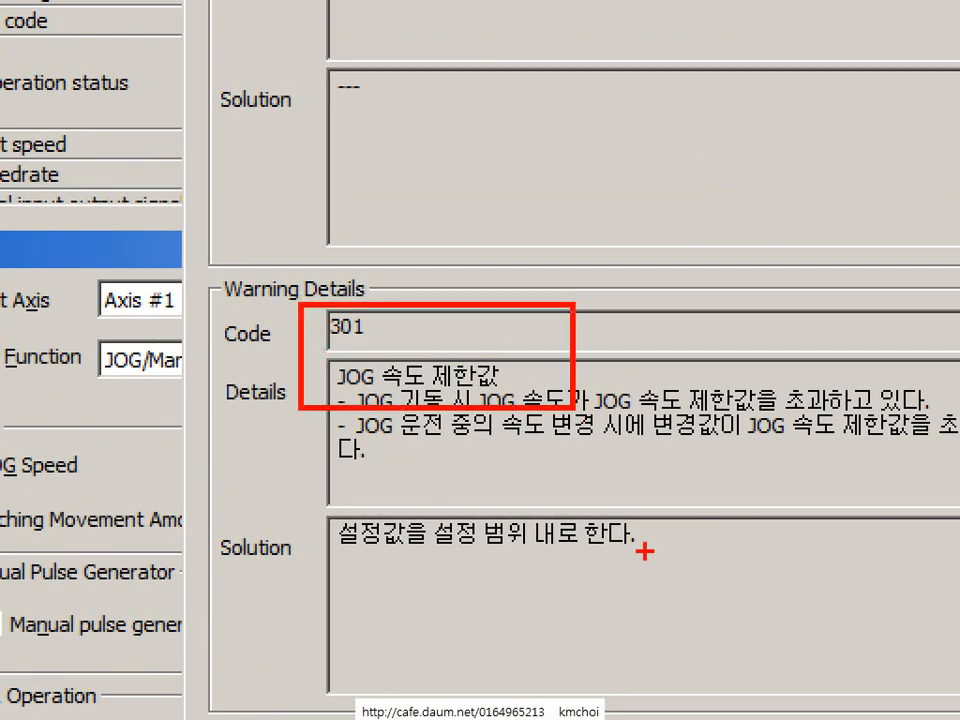
{"action": "left_click_drag", "start_coordinate": [628, 357], "coordinate": [956, 419]}
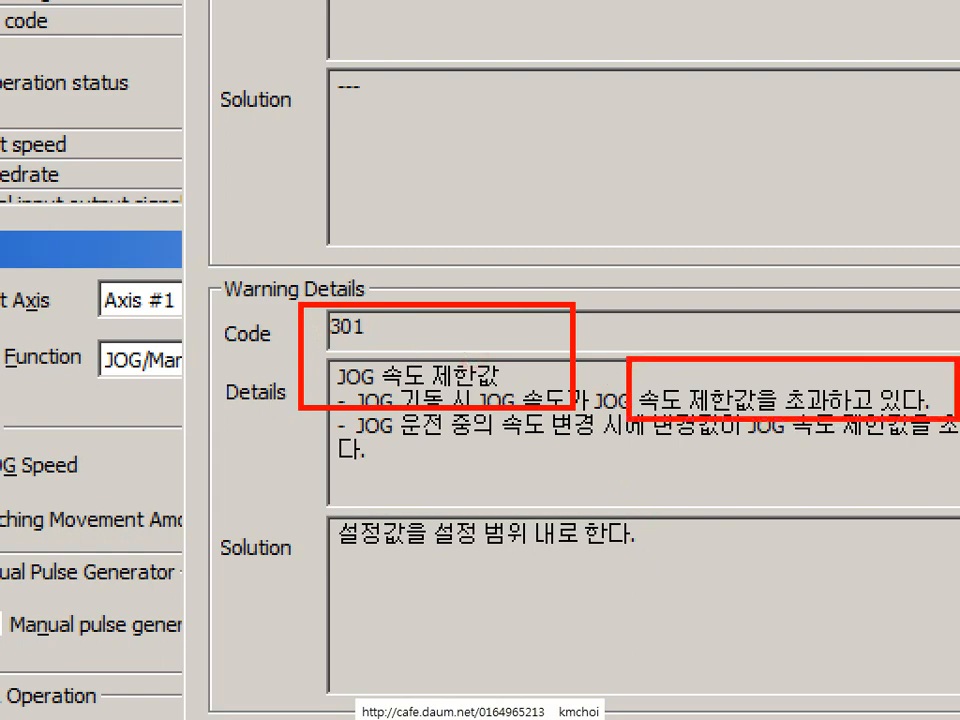
{"action": "key", "text": "Escape"}
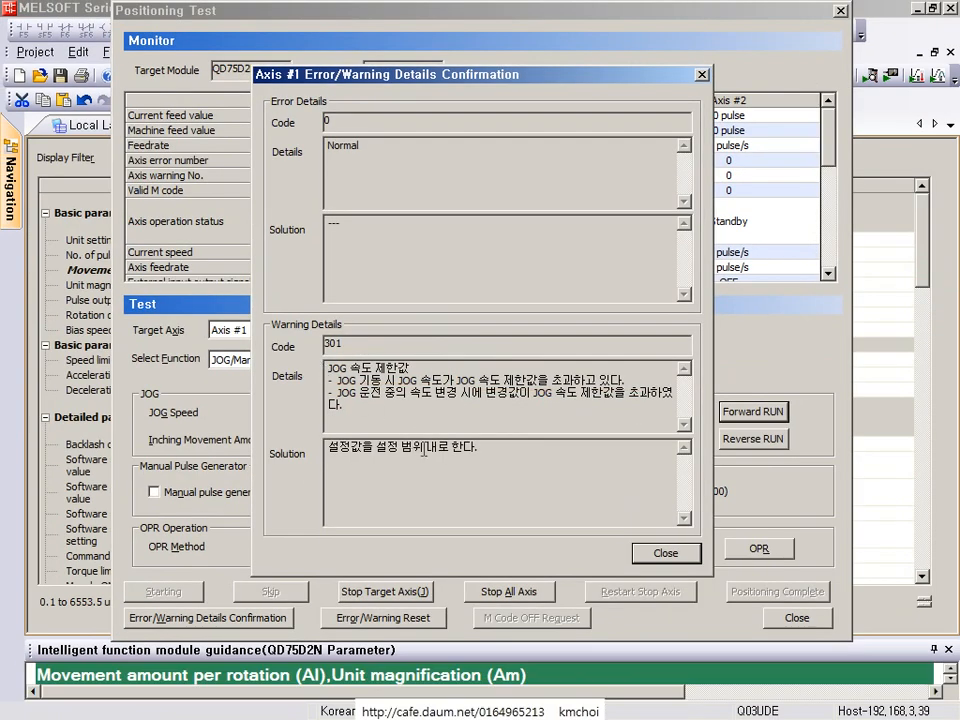
{"action": "left_click", "coordinate": [666, 555]}
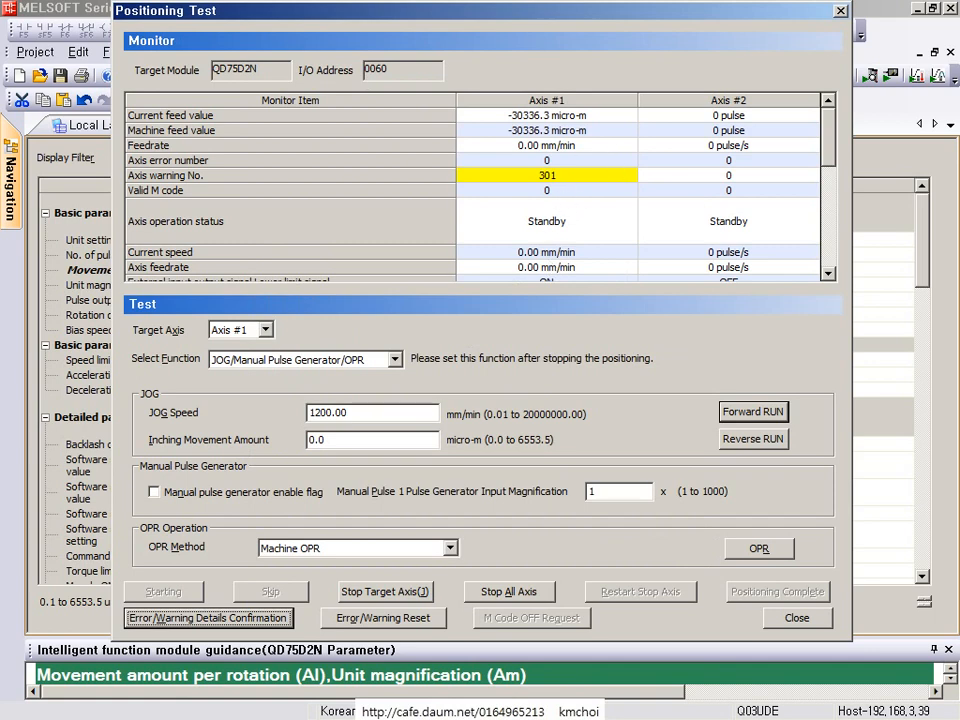
{"action": "key", "text": "ctrl+1"}
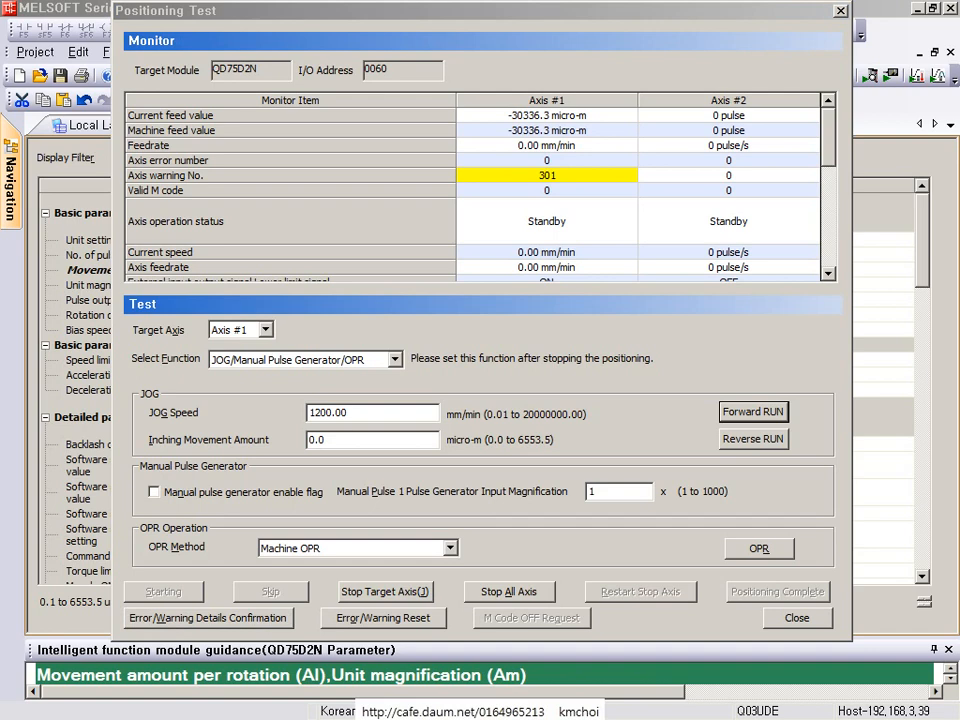
- Switch to Adobe Acrobat Reader and bring up the QD75P-QD75D positioning module manual with its bookmarks
{"action": "key", "text": "alt+Tab"}
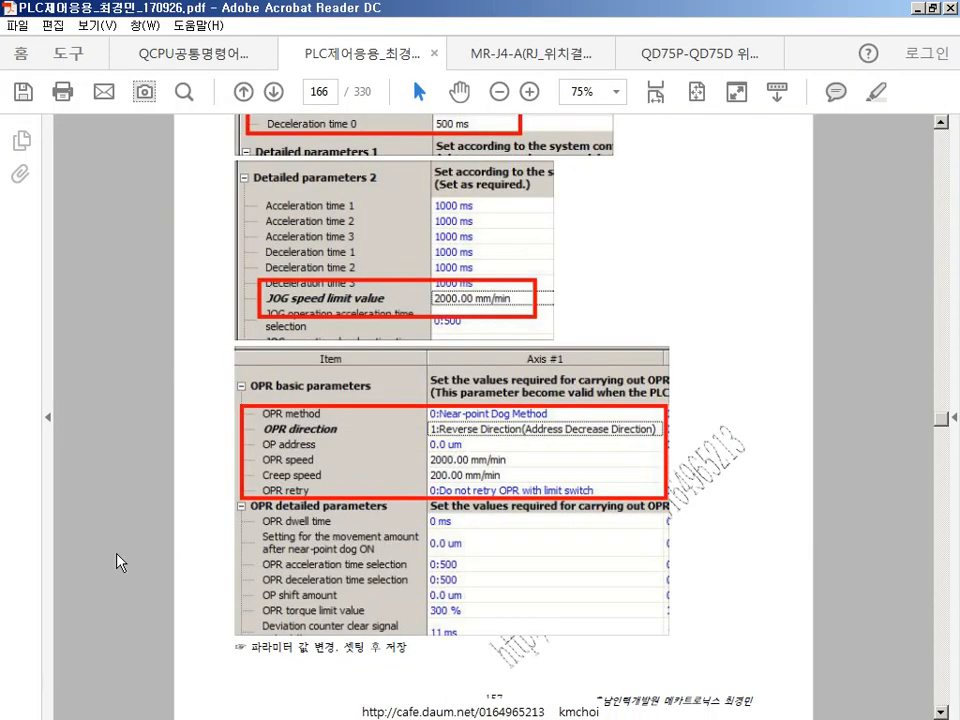
{"action": "left_click", "coordinate": [760, 50]}
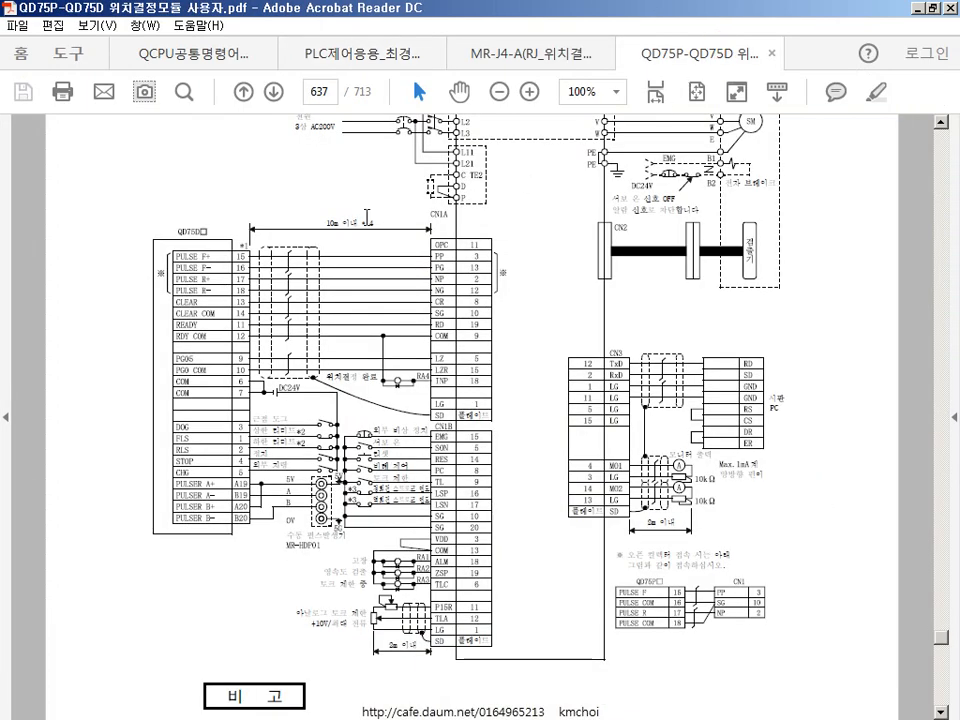
{"action": "left_click", "coordinate": [5, 413]}
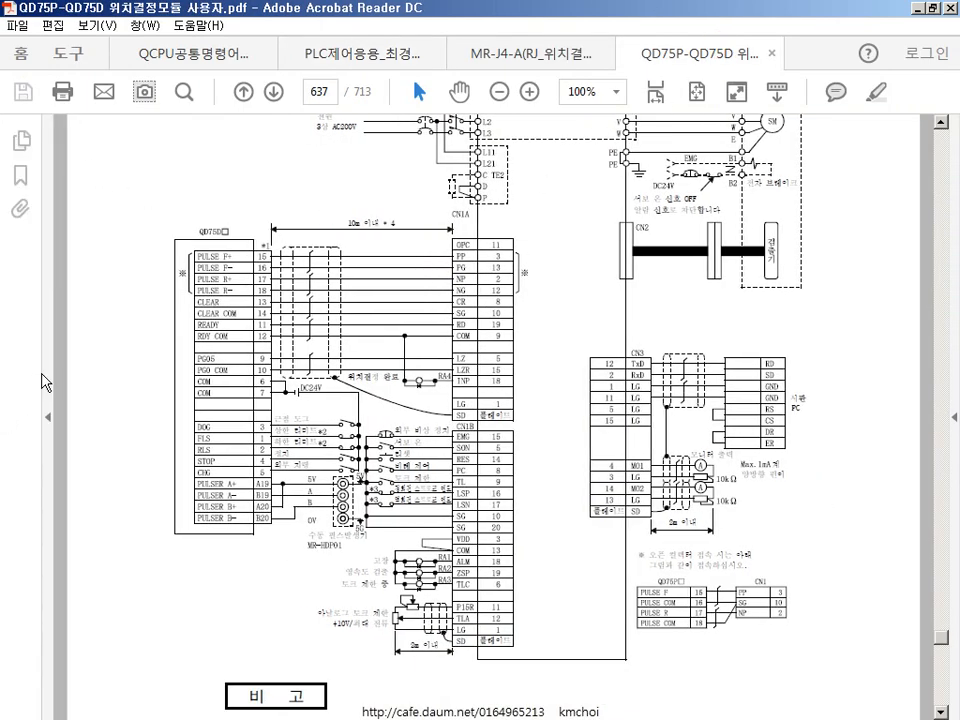
{"action": "left_click", "coordinate": [20, 175]}
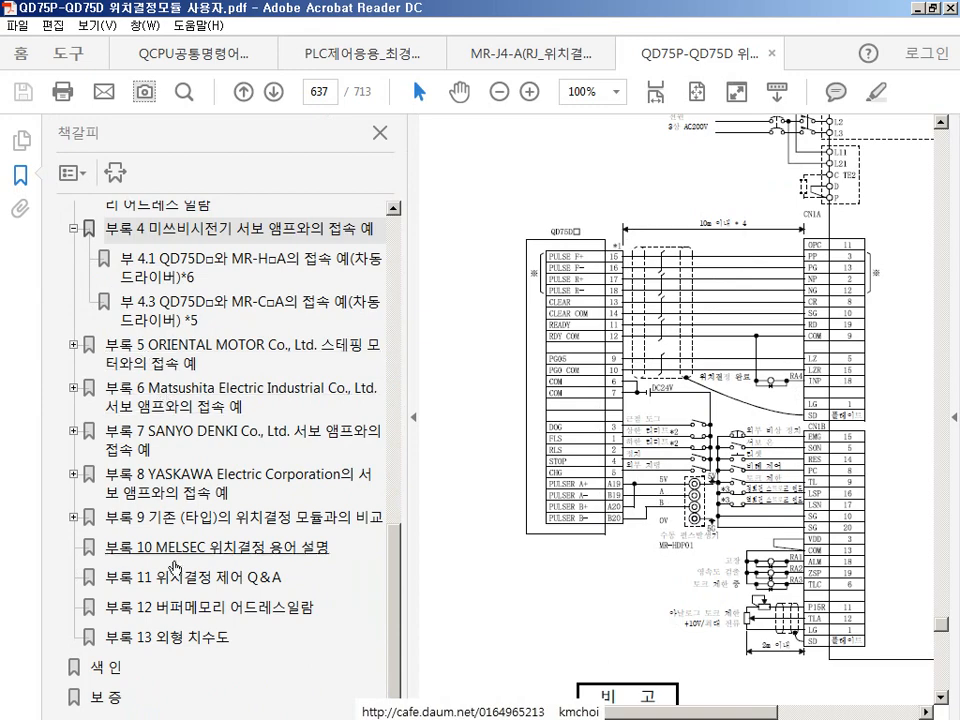
- Go to section 15.2 에러 일람 in chapter 15 of the manual's second part and hide the bookmarks
{"action": "scroll", "coordinate": [185, 470], "scroll_direction": "up", "scroll_amount": 3}
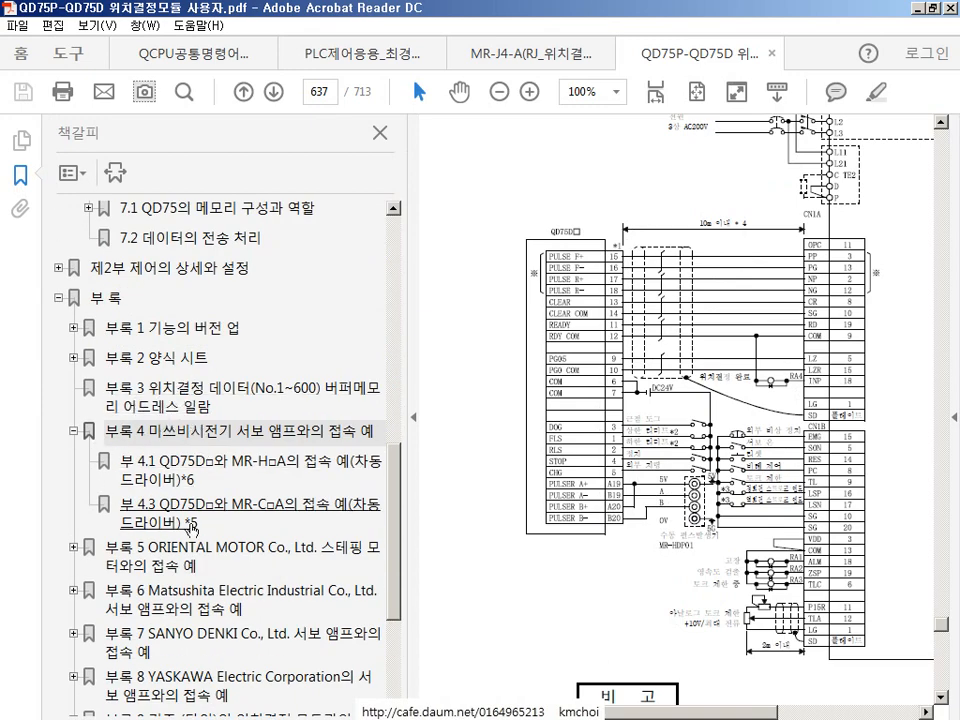
{"action": "scroll", "coordinate": [186, 528], "scroll_direction": "down", "scroll_amount": 1}
{"action": "scroll", "coordinate": [150, 500], "scroll_direction": "up", "scroll_amount": 4}
{"action": "left_click", "coordinate": [134, 471]}
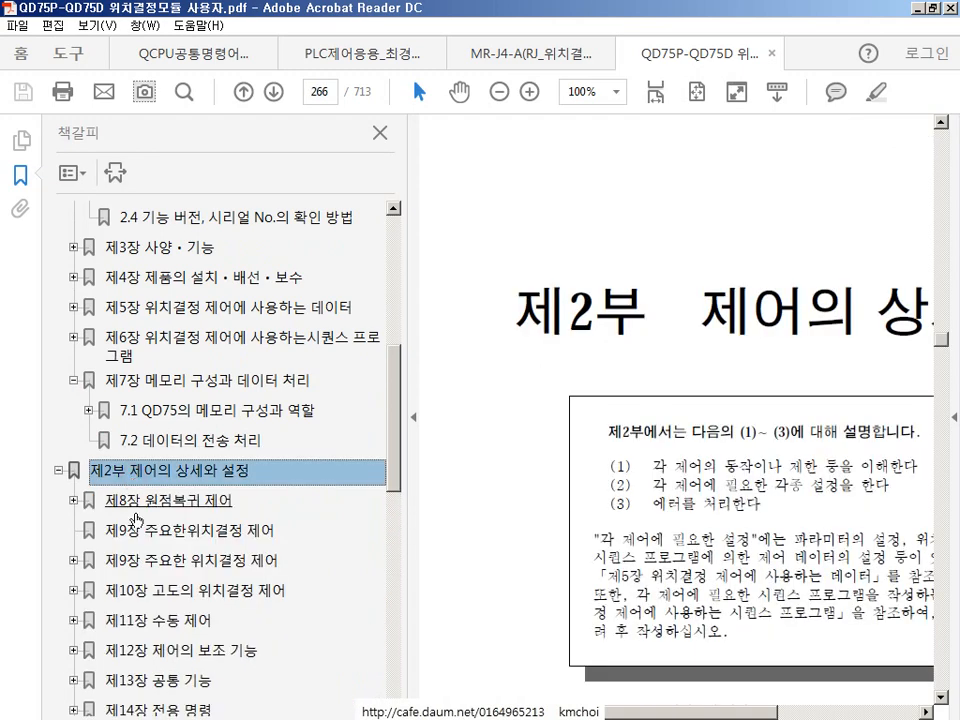
{"action": "scroll", "coordinate": [135, 508], "scroll_direction": "down", "scroll_amount": 5}
{"action": "left_click", "coordinate": [170, 408]}
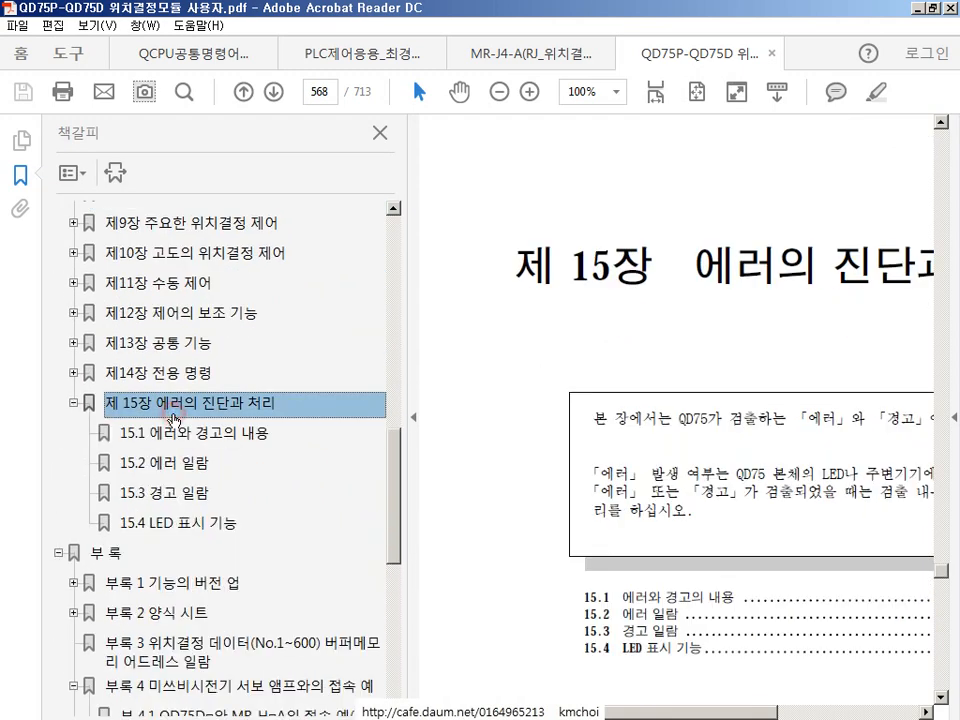
{"action": "left_click", "coordinate": [184, 465]}
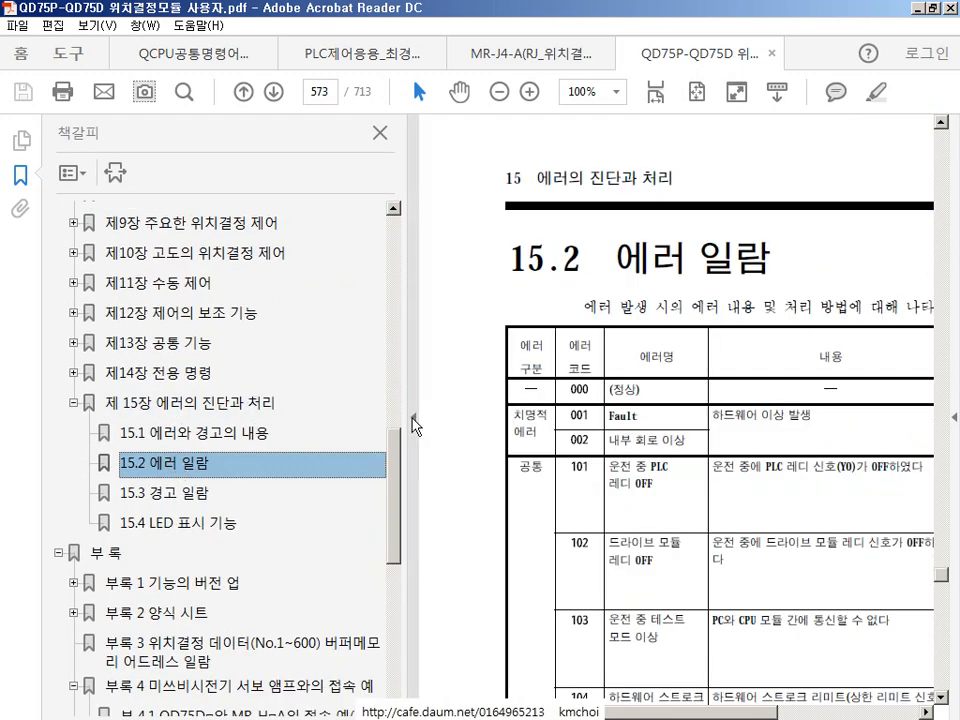
{"action": "left_click", "coordinate": [411, 421]}
- Examine the error code table, including the entry for error 102 and the handling methods on the following page
{"action": "scroll", "coordinate": [414, 430], "scroll_direction": "down", "scroll_amount": 3}
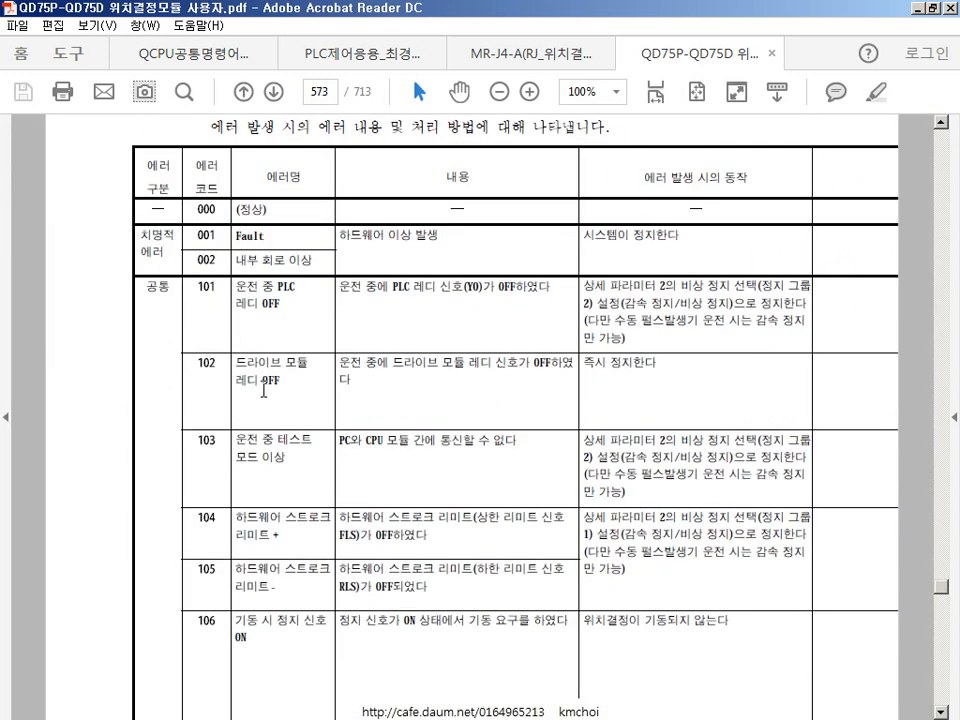
{"action": "scroll", "coordinate": [264, 391], "scroll_direction": "up", "scroll_amount": 1}
{"action": "left_click_drag", "start_coordinate": [169, 331], "coordinate": [205, 391]}
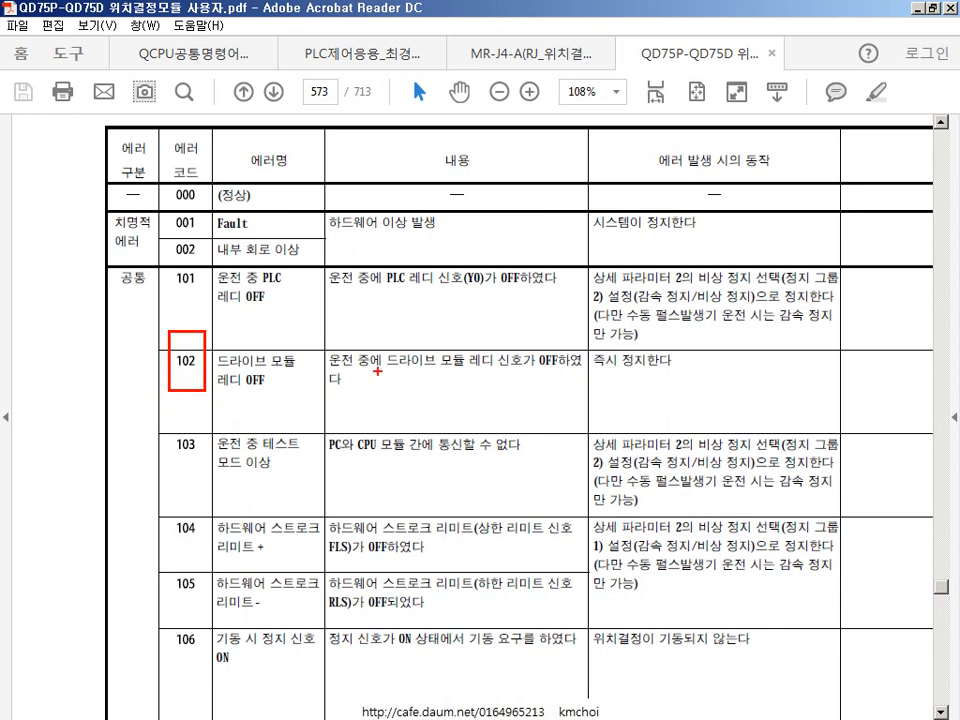
{"action": "left_click_drag", "start_coordinate": [184, 326], "coordinate": [666, 428]}
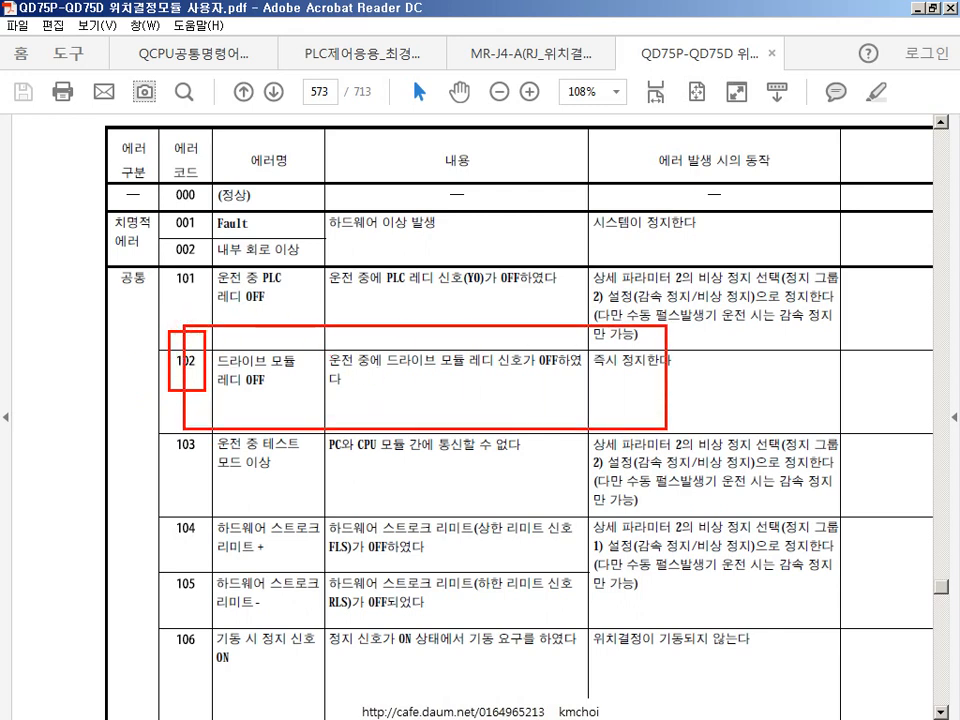
{"action": "key", "text": "Escape"}
{"action": "scroll", "coordinate": [210, 356], "scroll_direction": "down", "scroll_amount": 10}
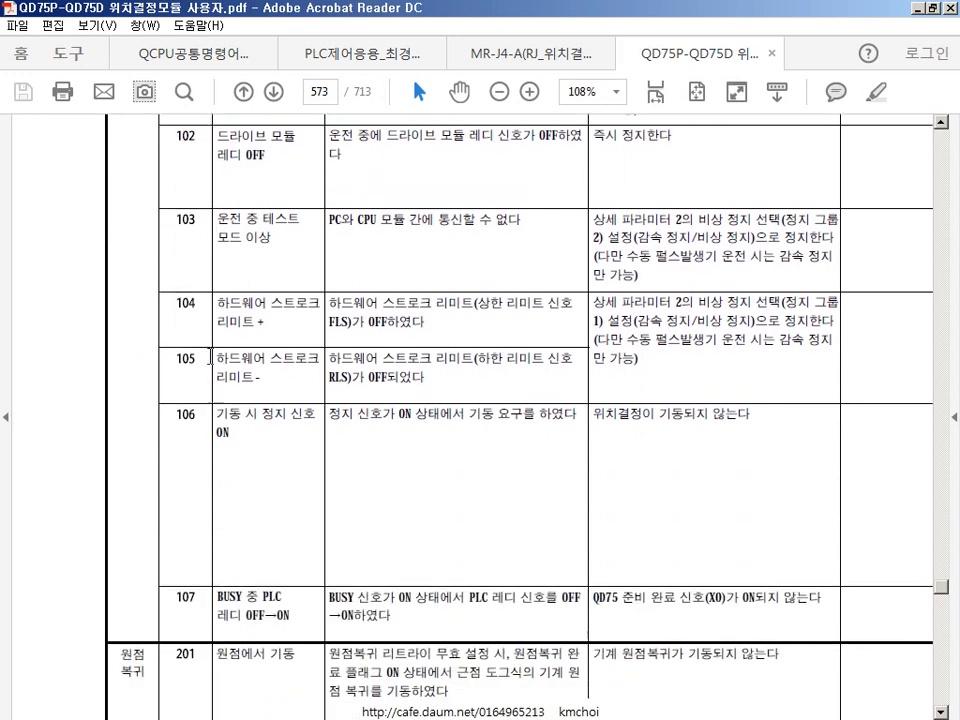
{"action": "scroll", "coordinate": [210, 356], "scroll_direction": "down", "scroll_amount": 10}
{"action": "scroll", "coordinate": [214, 336], "scroll_direction": "up", "scroll_amount": 7}
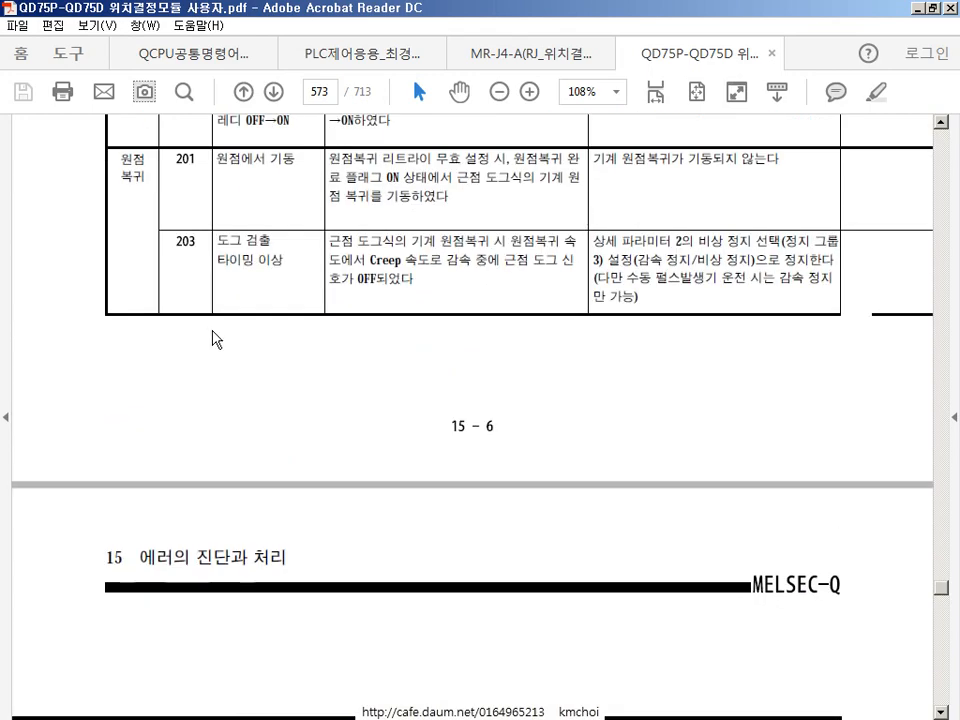
{"action": "left_click_drag", "start_coordinate": [612, 18], "coordinate": [758, 83]}
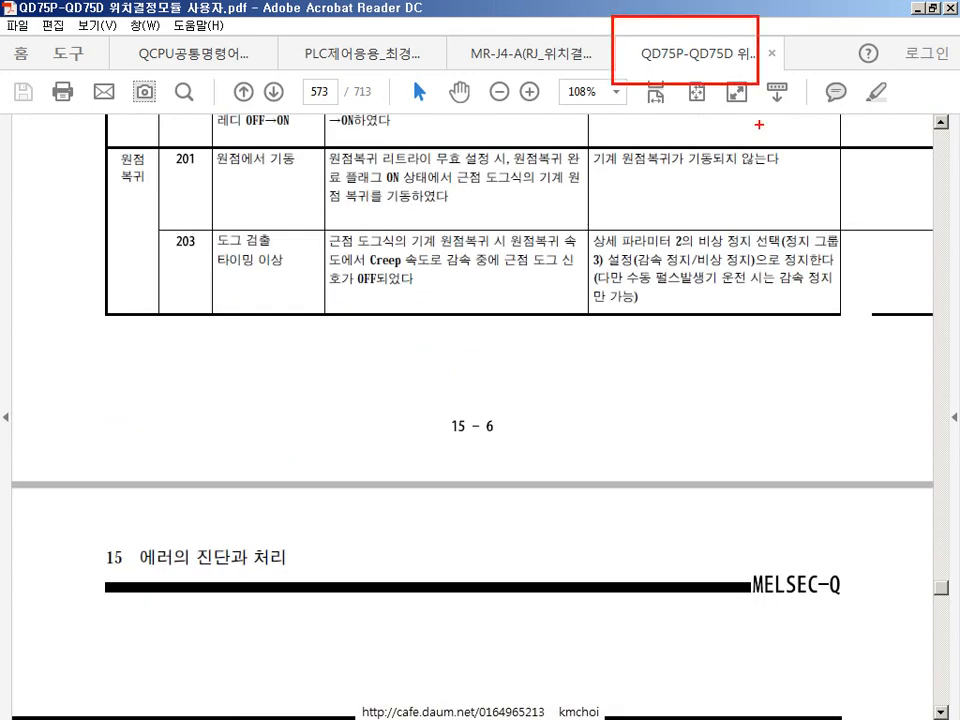
{"action": "key", "text": "Escape"}
{"action": "scroll", "coordinate": [628, 216], "scroll_direction": "down", "scroll_amount": 6}
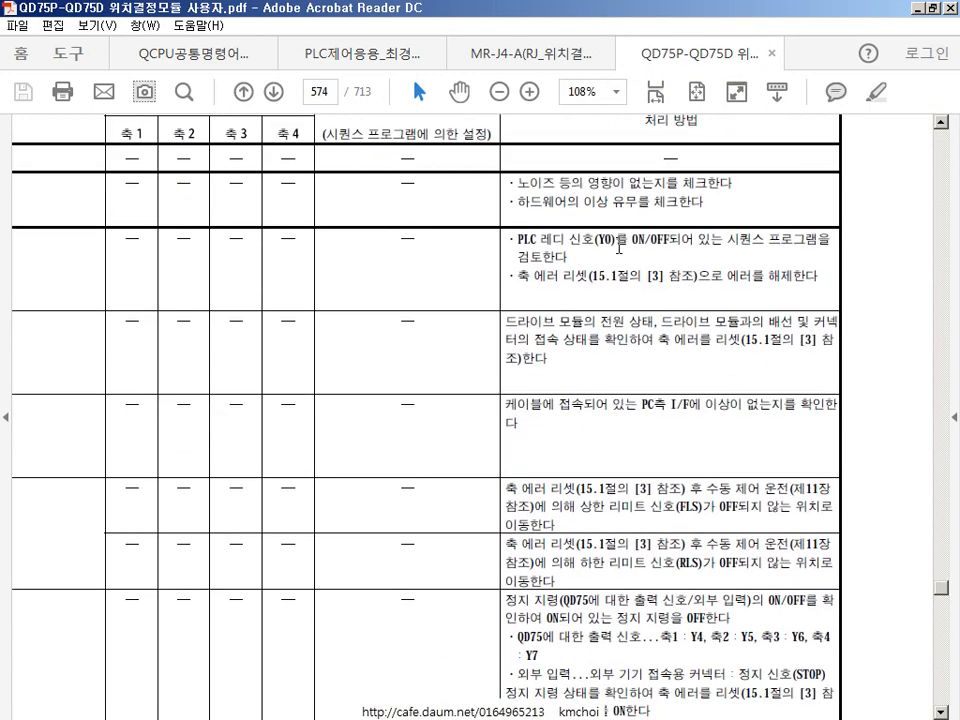
{"action": "scroll", "coordinate": [619, 248], "scroll_direction": "up", "scroll_amount": 15}
- Switch to the Microsoft LifeCam view and examine the orange button box on the training equipment
{"action": "key", "text": "alt+Tab"}
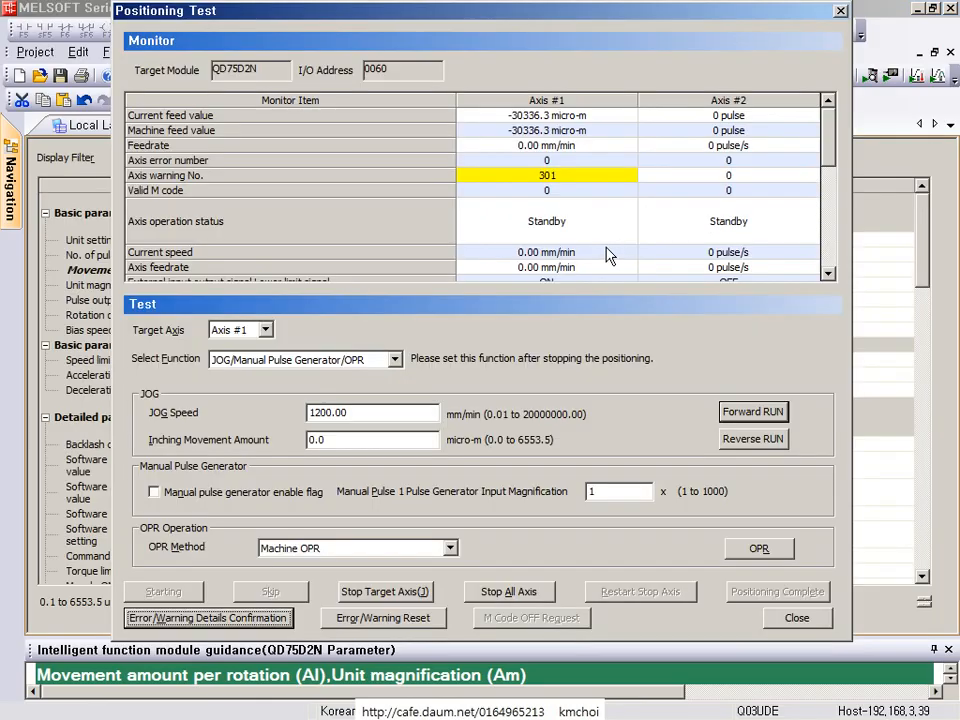
{"action": "key", "text": "alt+Tab"}
{"action": "left_click_drag", "start_coordinate": [500, 410], "coordinate": [367, 578]}
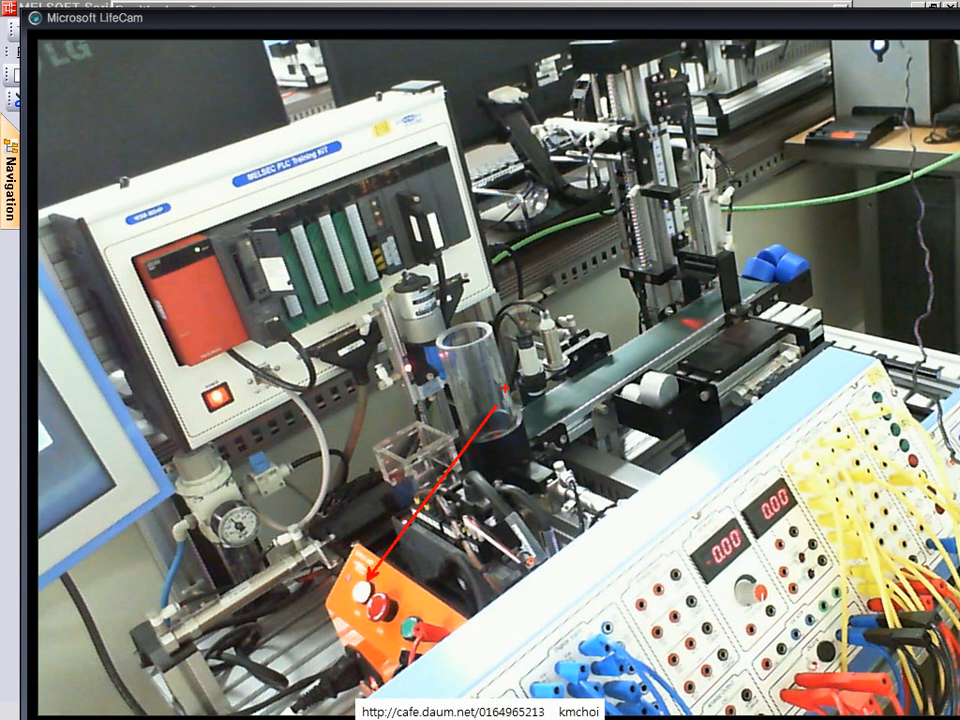
- Return to the GX Works2 Positioning Test and reset axis 1's error/warning, confirming the reset
{"action": "key", "text": "alt+Tab"}
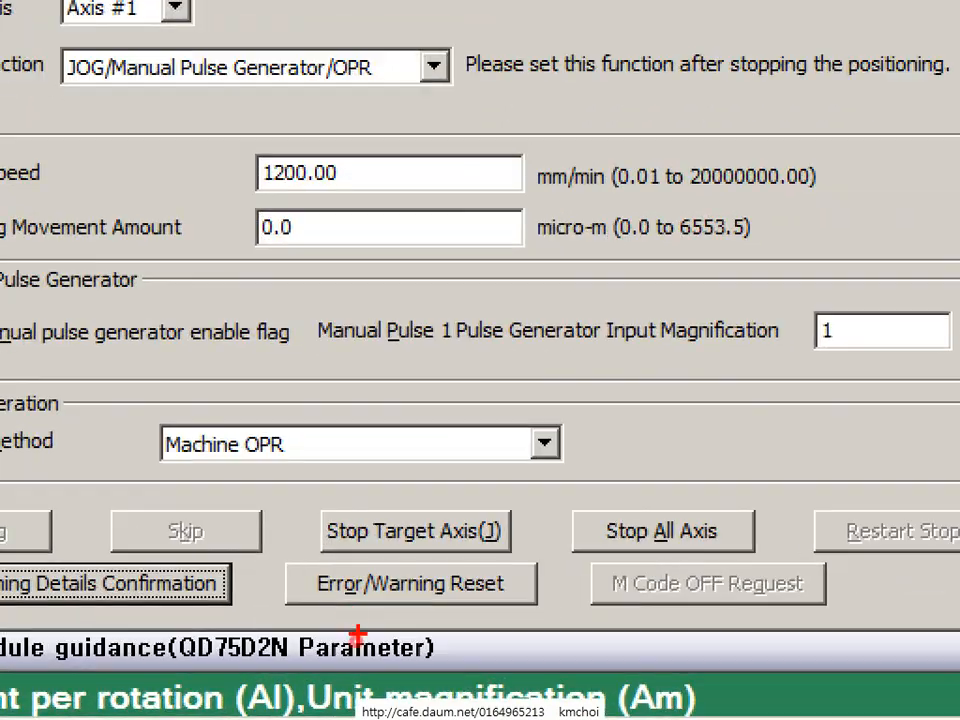
{"action": "left_click_drag", "start_coordinate": [371, 610], "coordinate": [425, 453]}
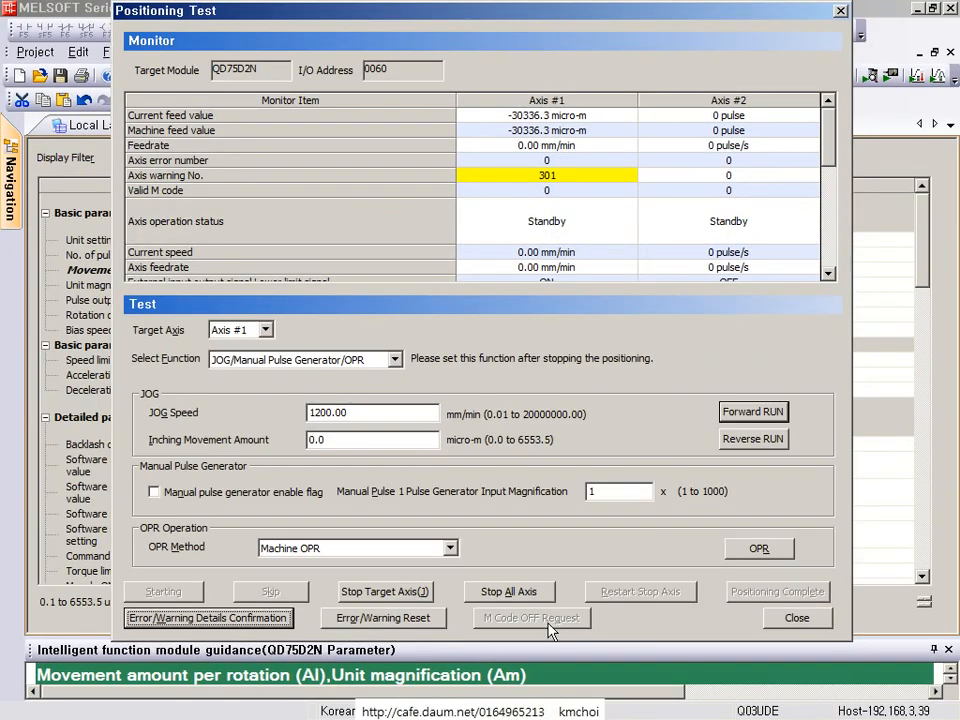
{"action": "left_click", "coordinate": [383, 617]}
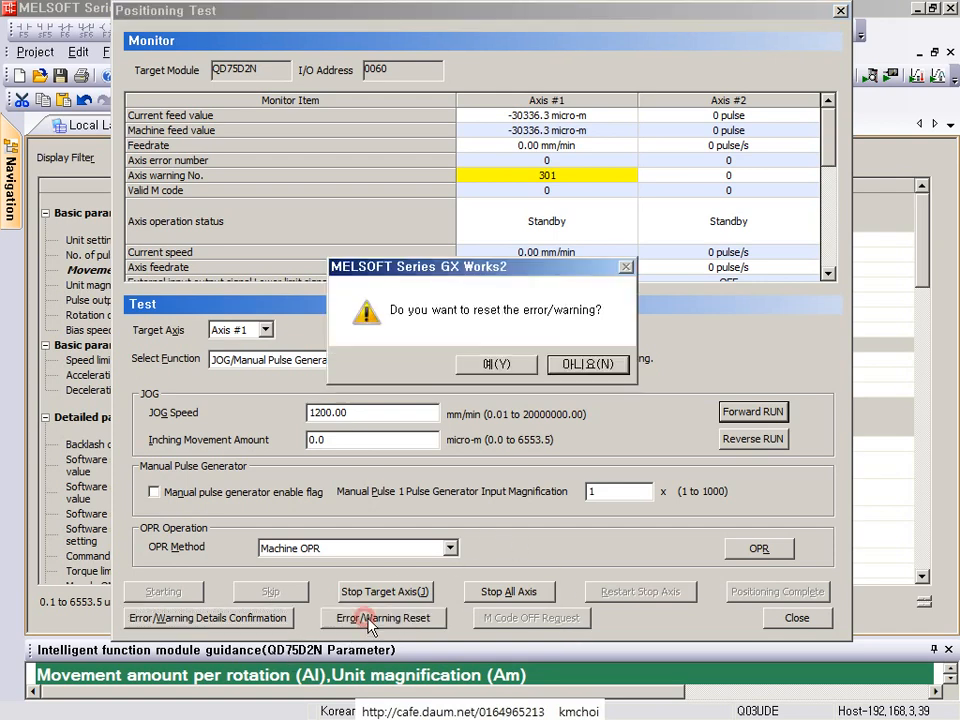
{"action": "left_click", "coordinate": [490, 362]}
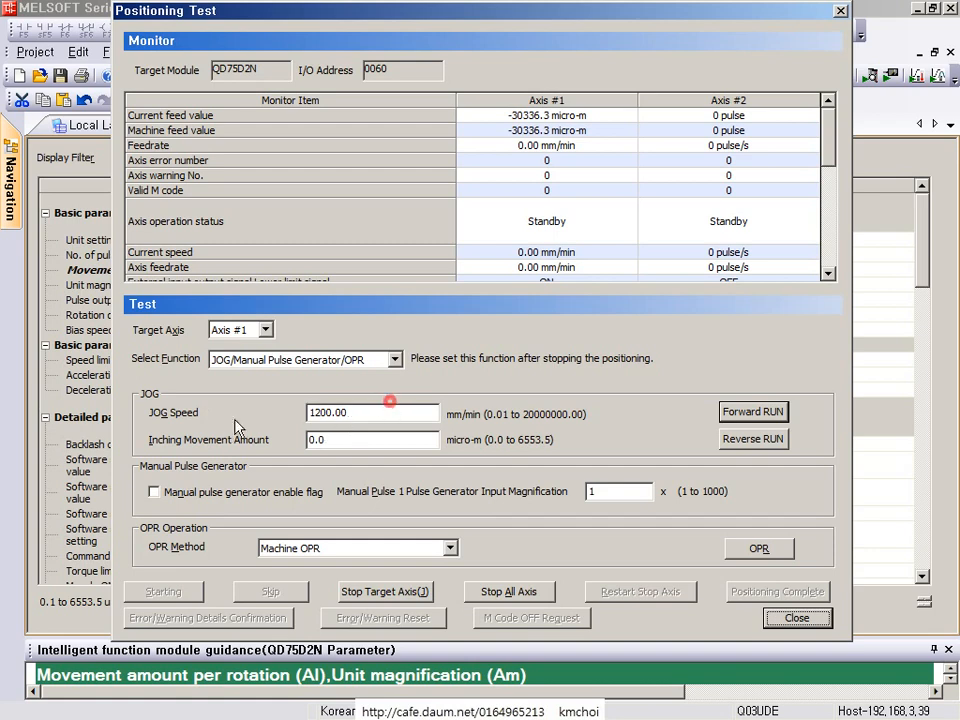
- Set the JOG speed to 1000 mm/min and keep JOG/Manual Pulse Generator/OPR as the test function
{"action": "double_click", "coordinate": [430, 412]}
{"action": "type", "text": "1"}
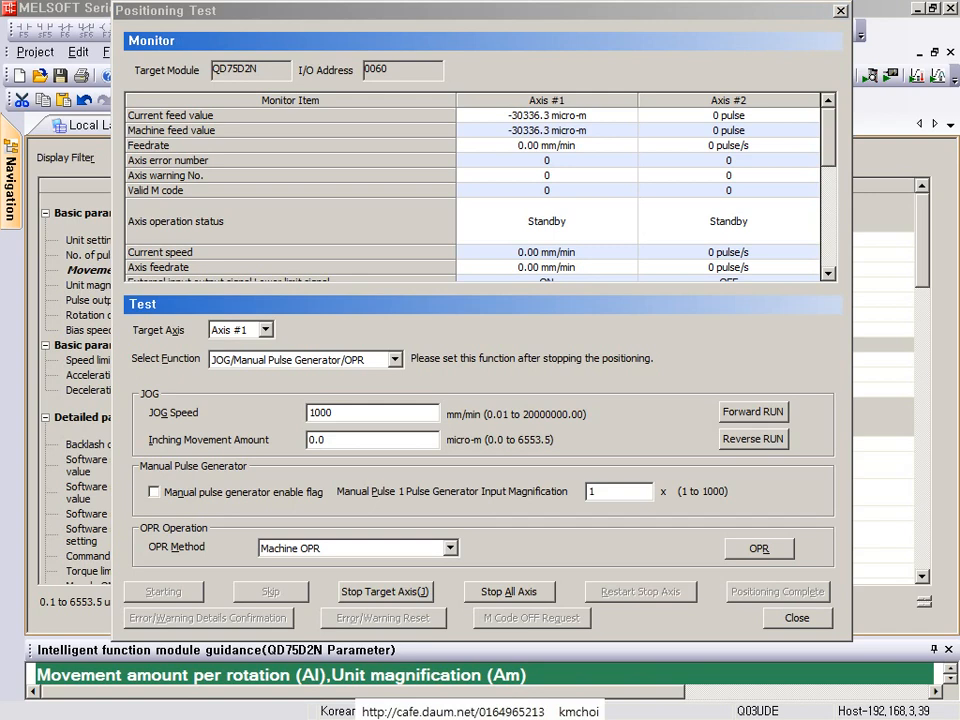
{"action": "left_click", "coordinate": [328, 360]}
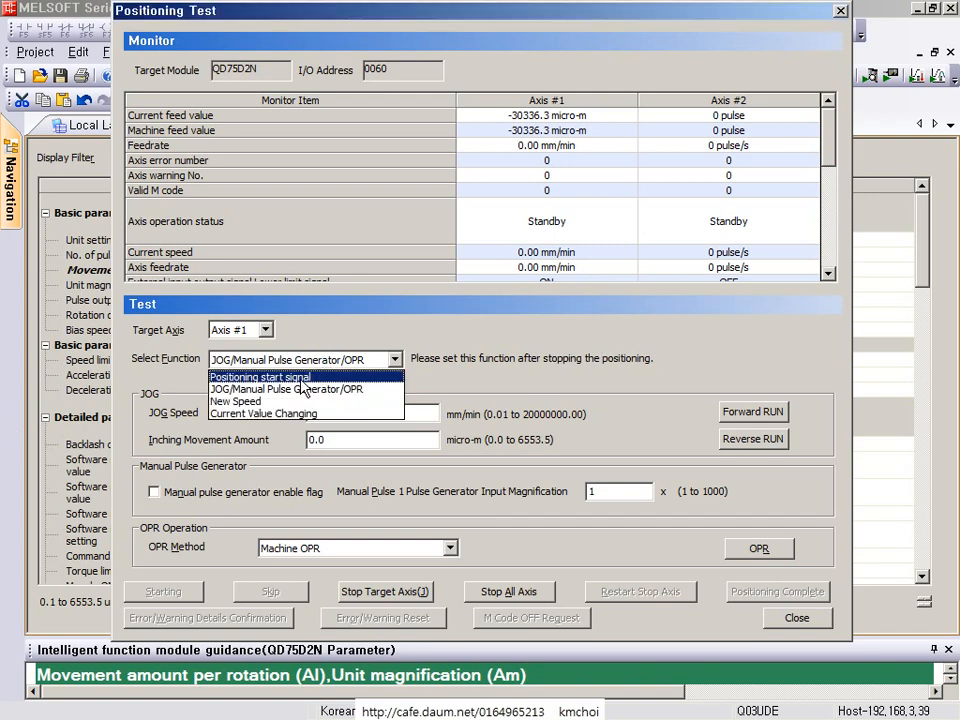
{"action": "left_click", "coordinate": [490, 403]}
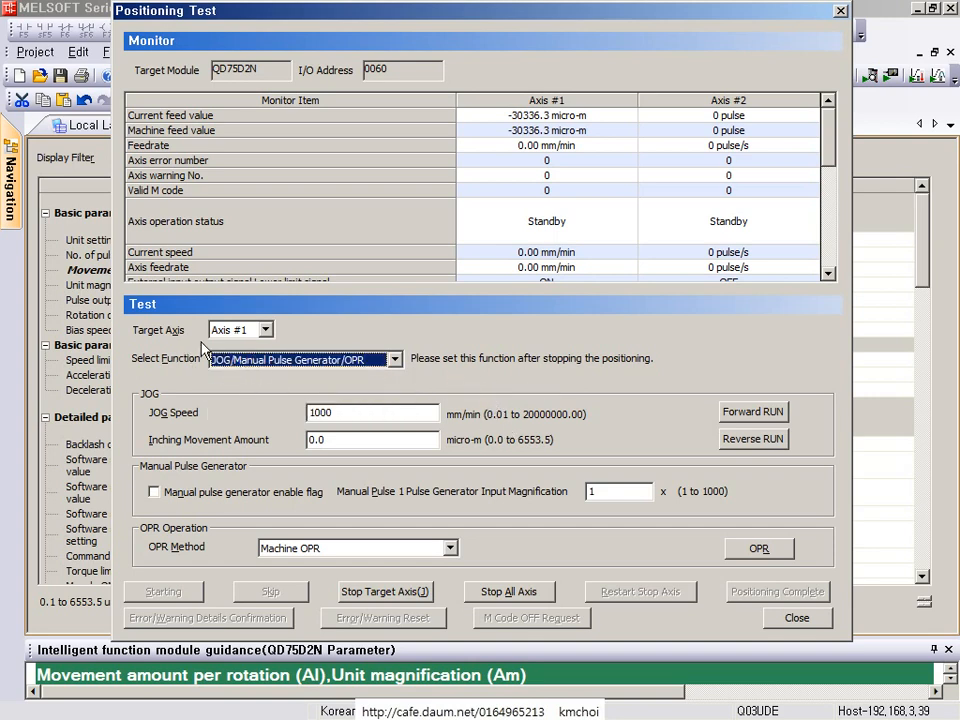
{"action": "key", "text": "ctrl+2"}
{"action": "left_click_drag", "start_coordinate": [194, 329], "coordinate": [437, 389]}
{"action": "left_click_drag", "start_coordinate": [679, 372], "coordinate": [835, 463]}
{"action": "left_click_drag", "start_coordinate": [778, 527], "coordinate": [768, 447]}
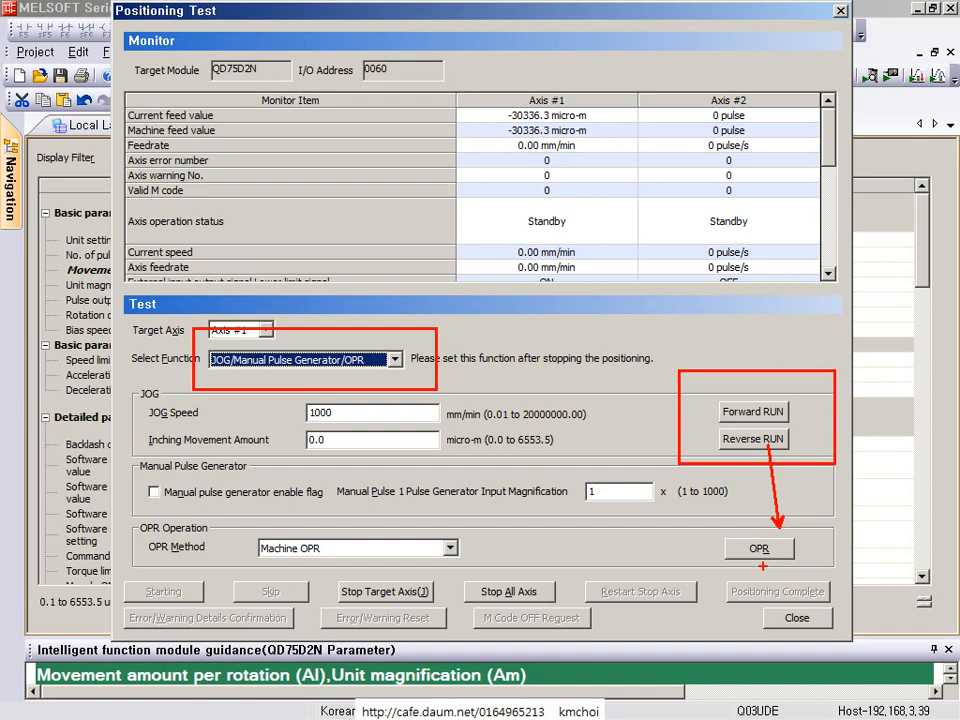
{"action": "key", "text": "Escape"}
- Keep Machine OPR as the OPR method, execute the original point return for axis 1 and check the camera view
{"action": "left_click", "coordinate": [450, 547]}
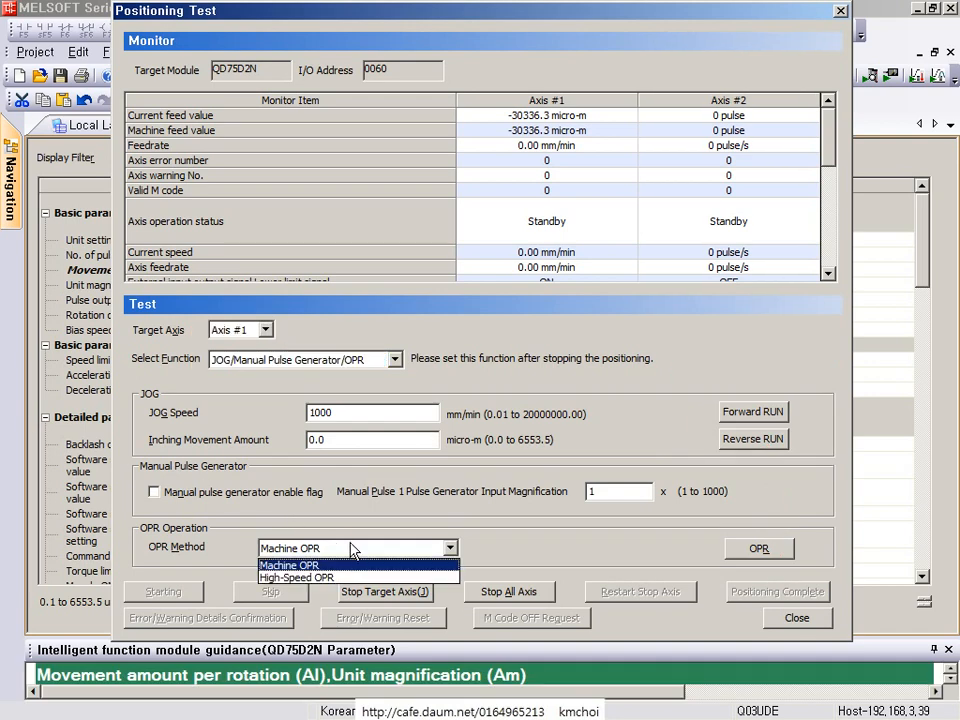
{"action": "left_click", "coordinate": [605, 528]}
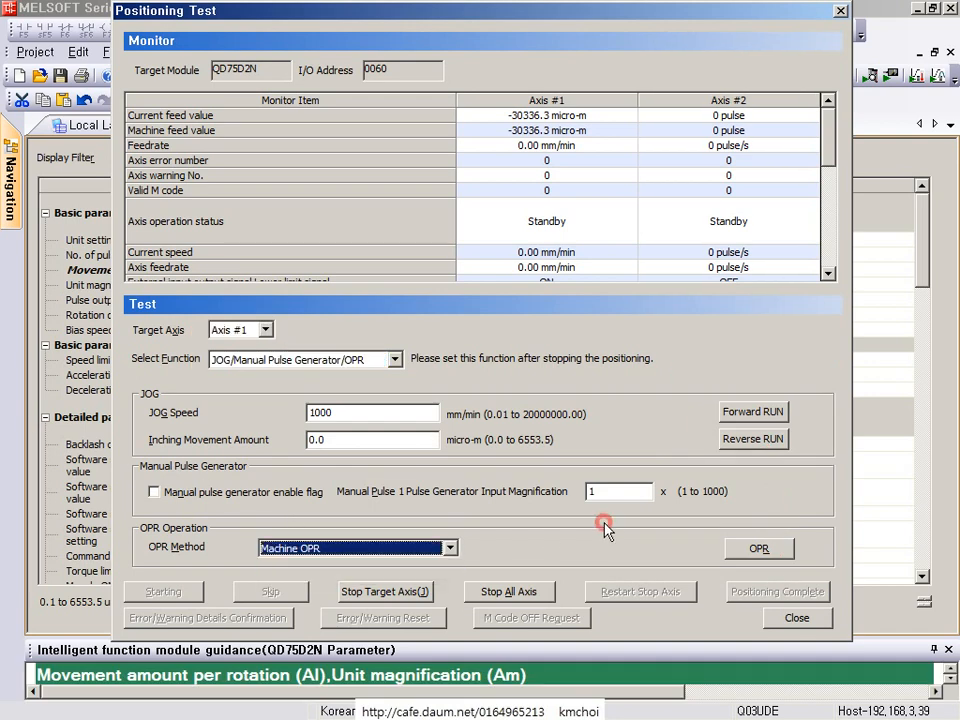
{"action": "left_click", "coordinate": [768, 555]}
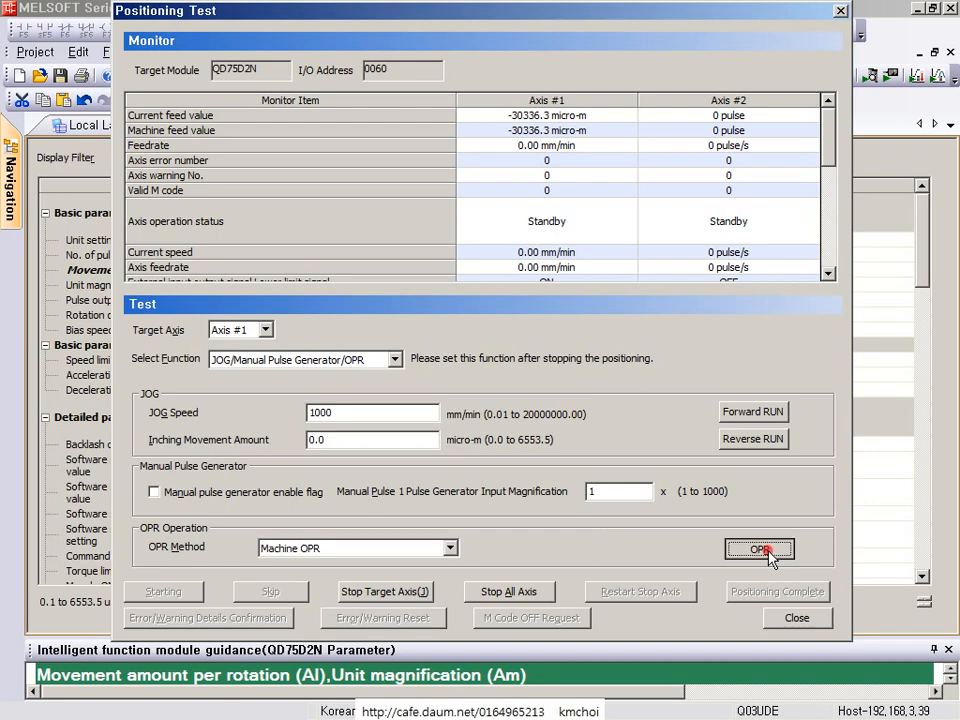
{"action": "key", "text": "alt+Tab"}
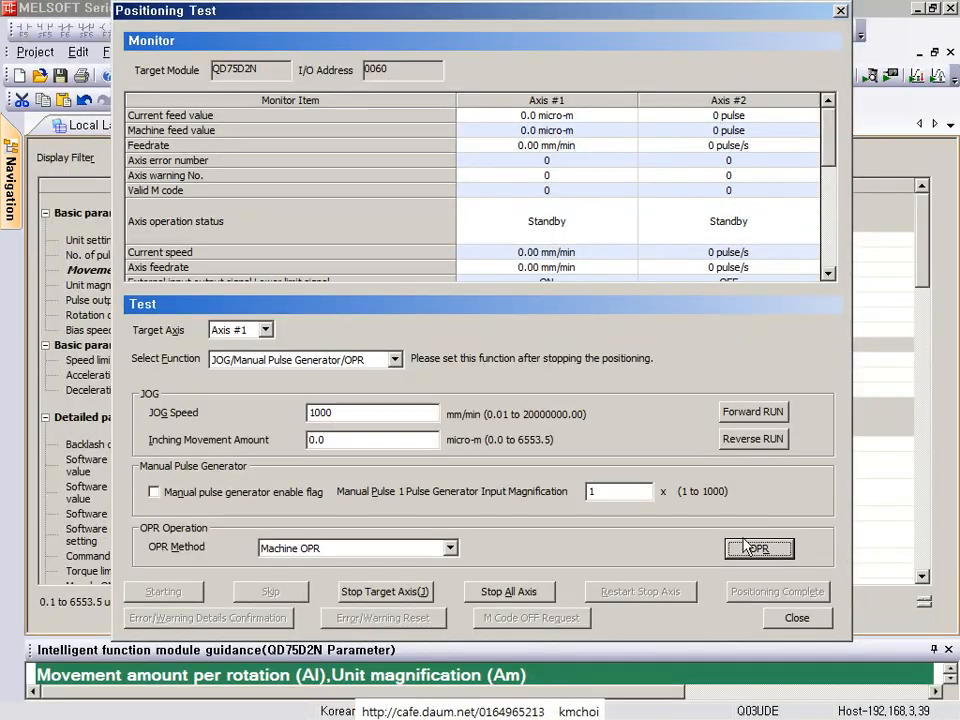
- Execute the Machine OPR for axis 1 again
{"action": "left_click", "coordinate": [757, 548]}
{"action": "left_click", "coordinate": [774, 558]}
{"action": "left_click", "coordinate": [768, 553]}
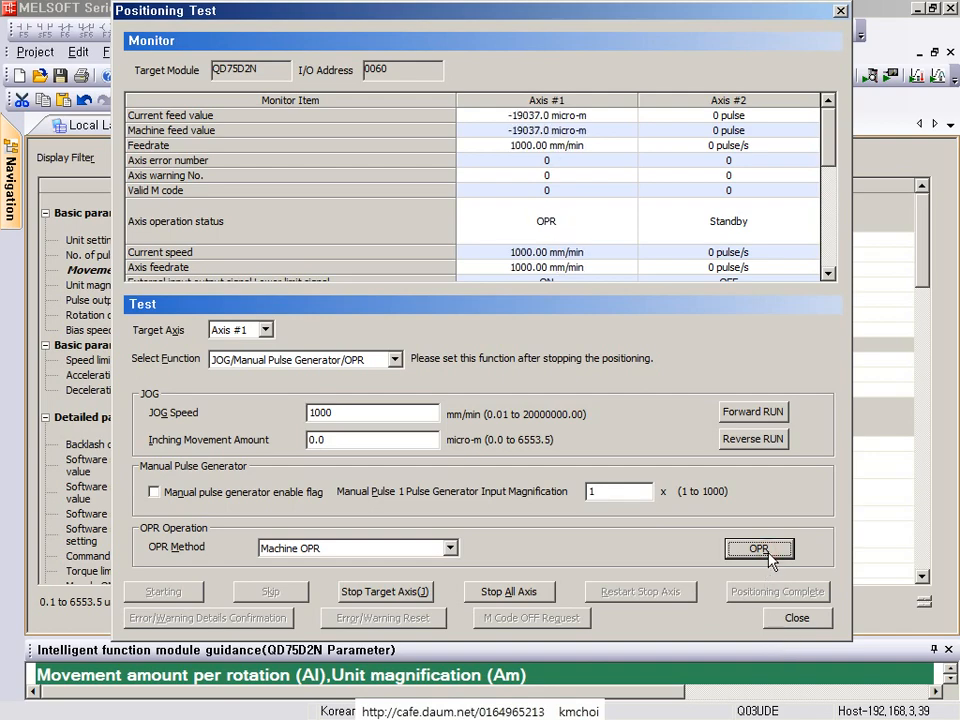
- Execute the Machine OPR for axis 1 once more, watch the machine in the camera view and return to the Positioning Test
{"action": "key", "text": "alt+Tab"}
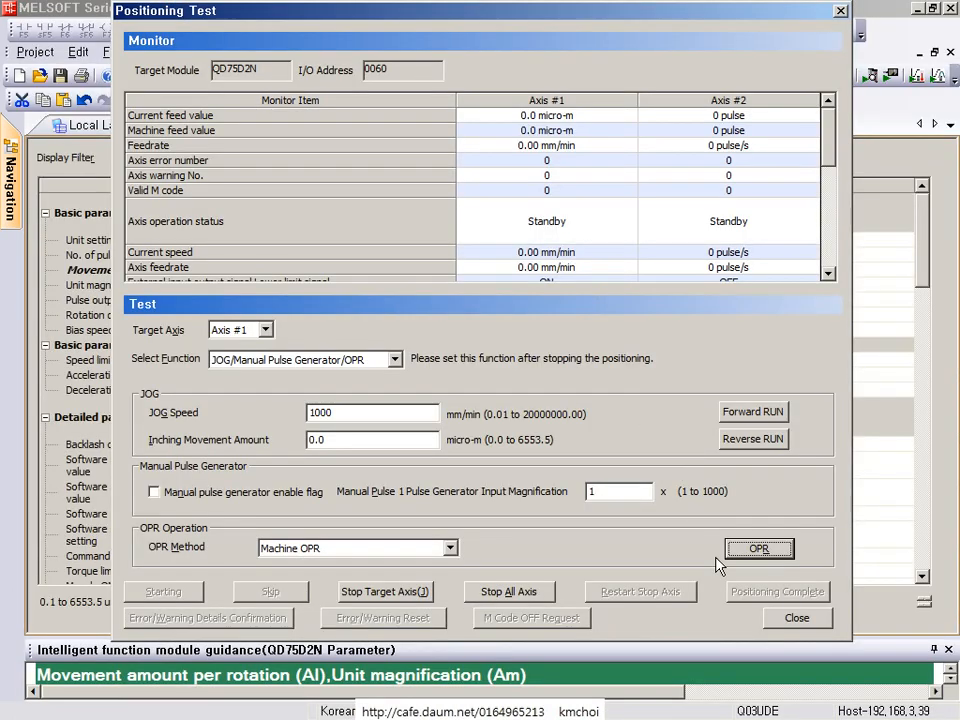
{"action": "left_click", "coordinate": [744, 549]}
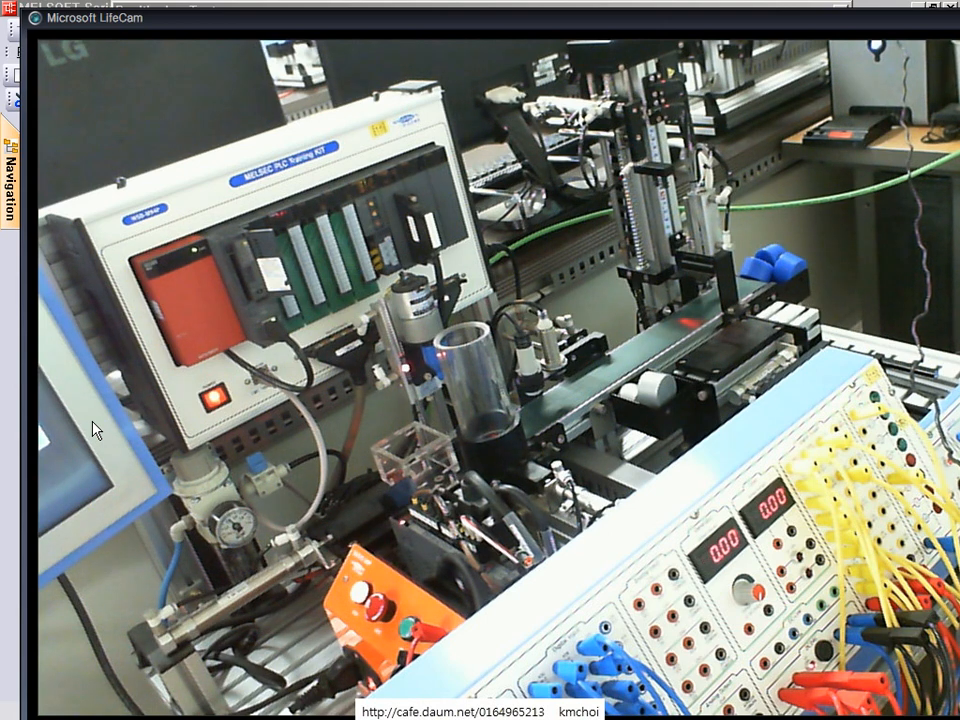
{"action": "left_click", "coordinate": [567, 8]}
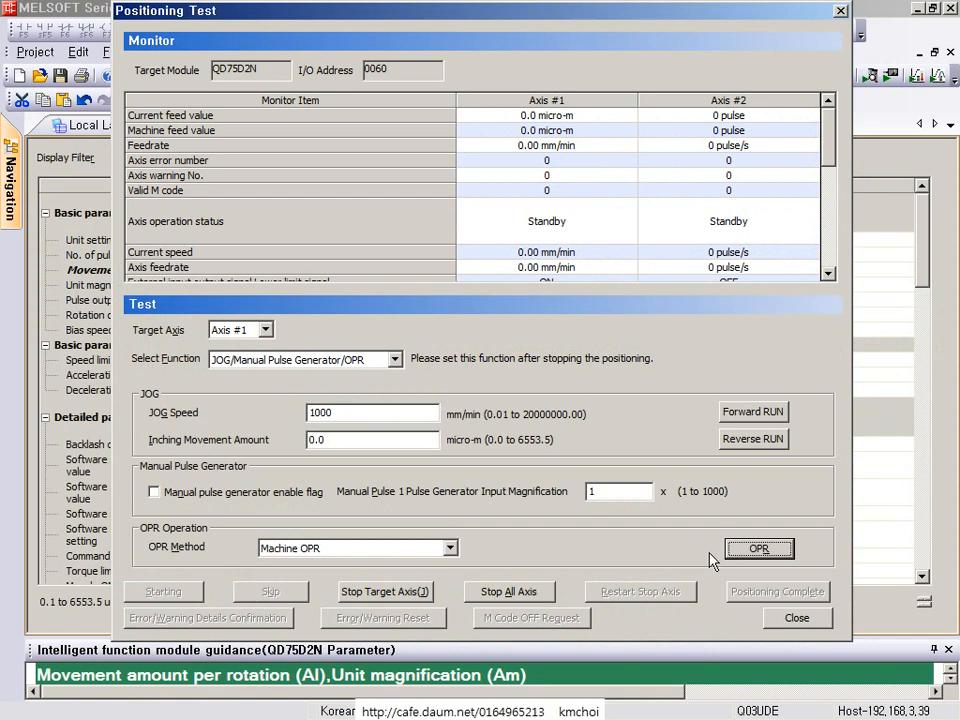
- Close the Positioning Test and open the QD75D2N module's Positioning_Axis_#1_Data from the project
{"action": "left_click", "coordinate": [795, 619]}
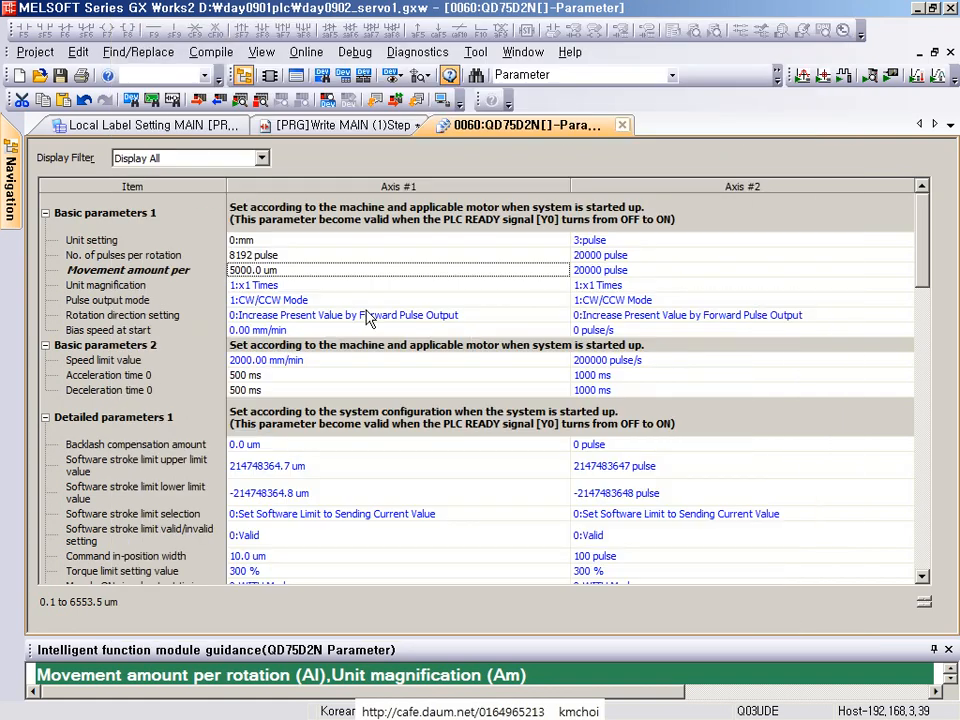
{"action": "left_click", "coordinate": [13, 190]}
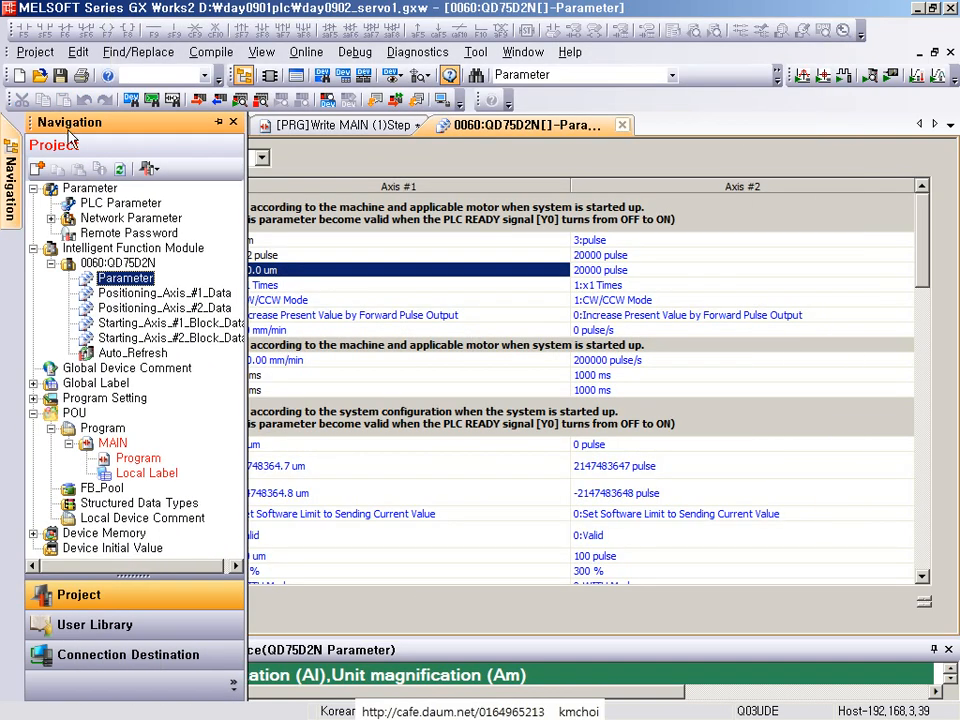
{"action": "left_click", "coordinate": [120, 293]}
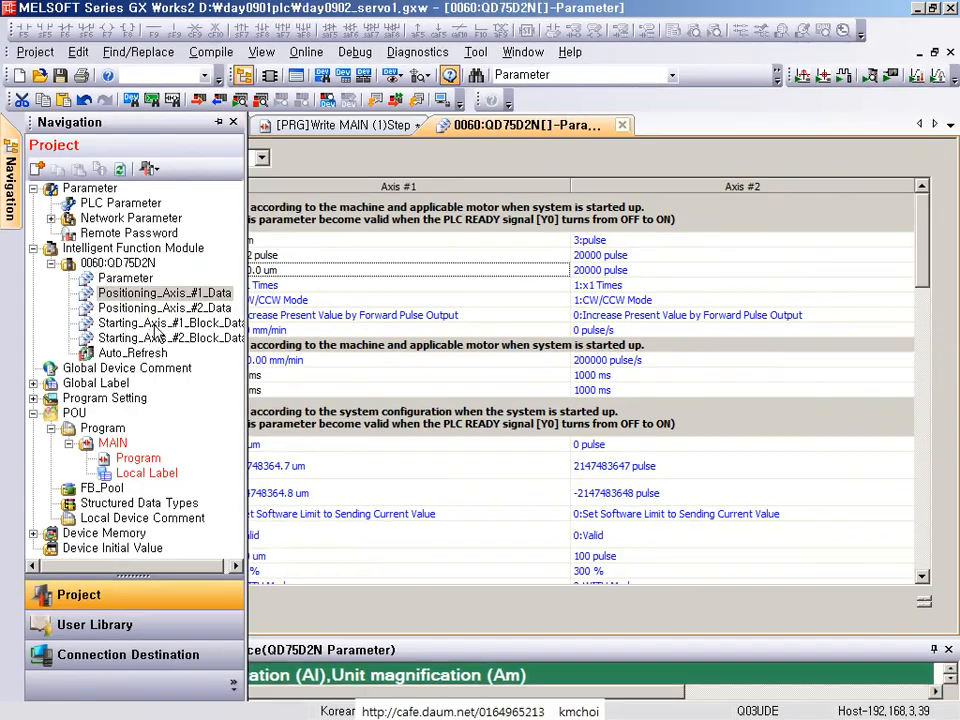
{"action": "double_click", "coordinate": [160, 293]}
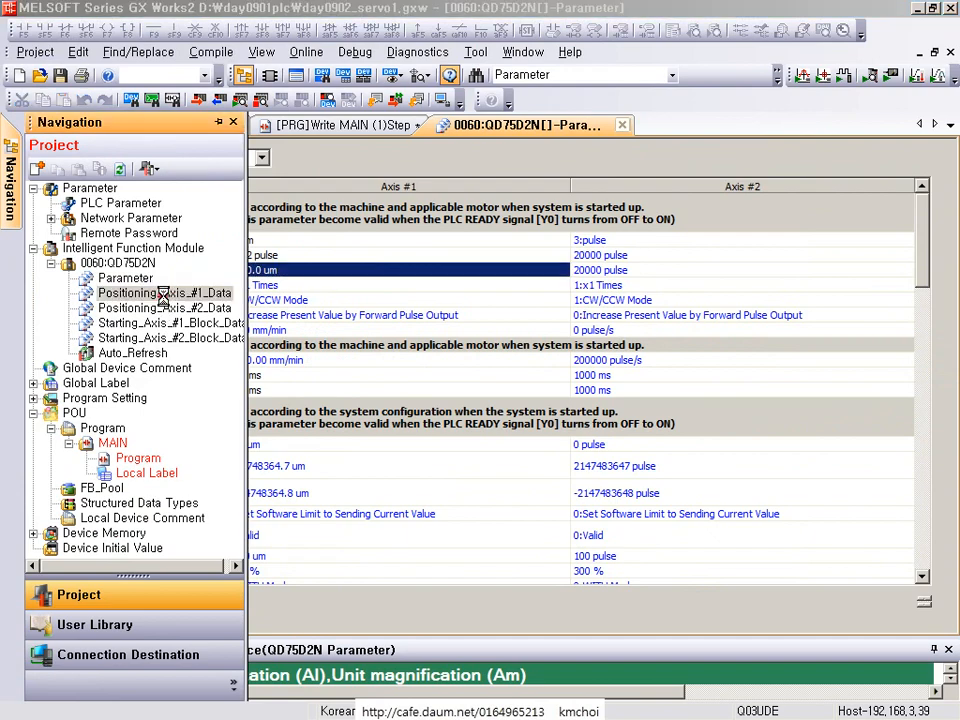
{"action": "key", "text": "ctrl+1"}
{"action": "left_click", "coordinate": [141, 315]}
{"action": "mouse_move", "coordinate": [9, 231]}
{"action": "left_mouse_down"}
{"action": "mouse_move", "coordinate": [252, 314]}
{"action": "mouse_move", "coordinate": [349, 302]}
{"action": "left_mouse_up"}
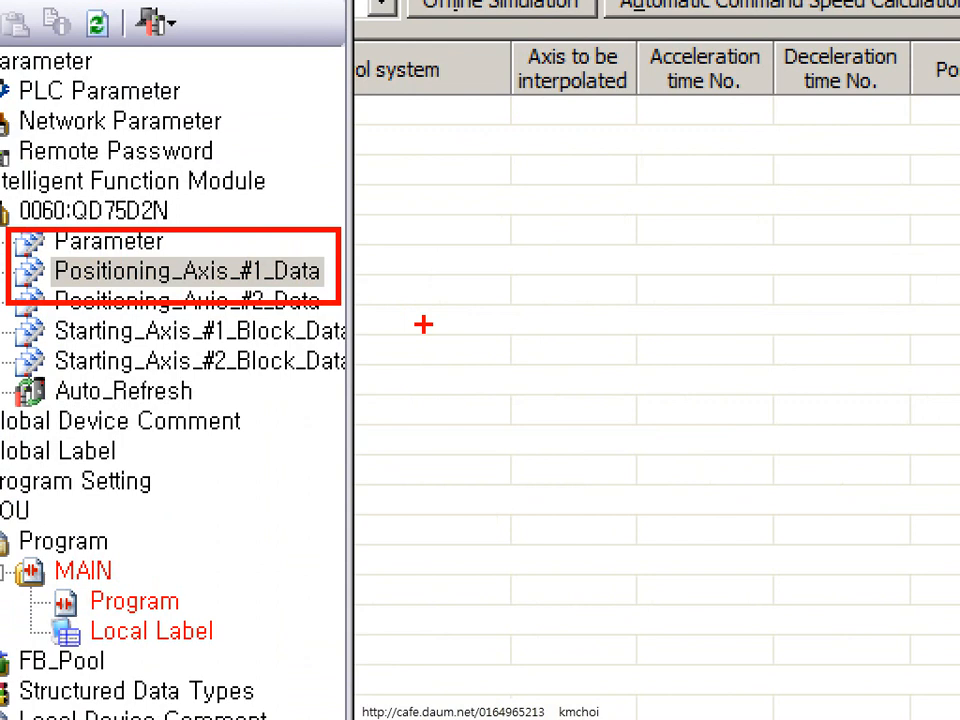
{"action": "key", "text": "Escape"}
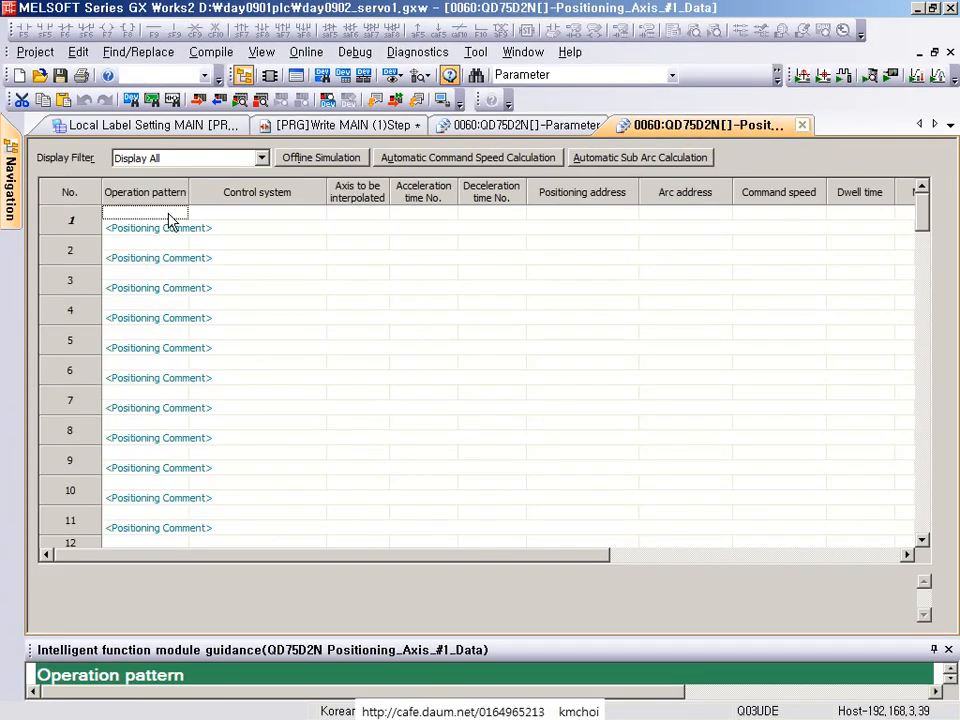
- Examine the axis 1 positioning data table from the first row to the last and return to No. 1
{"action": "key", "text": "Down"}
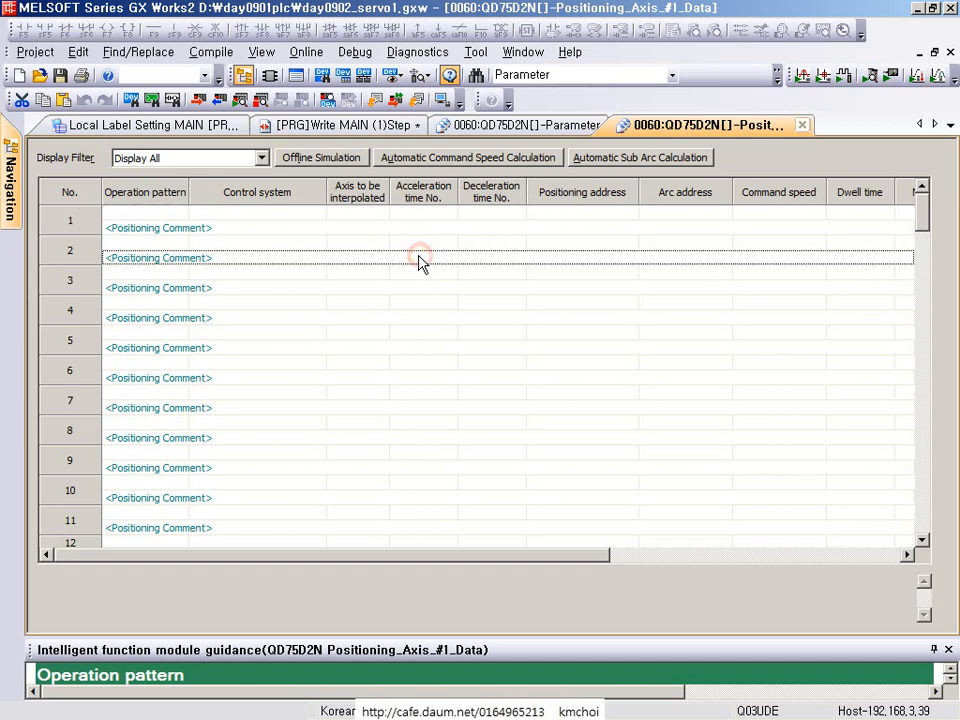
{"action": "scroll", "coordinate": [294, 302], "scroll_direction": "down", "scroll_amount": 9}
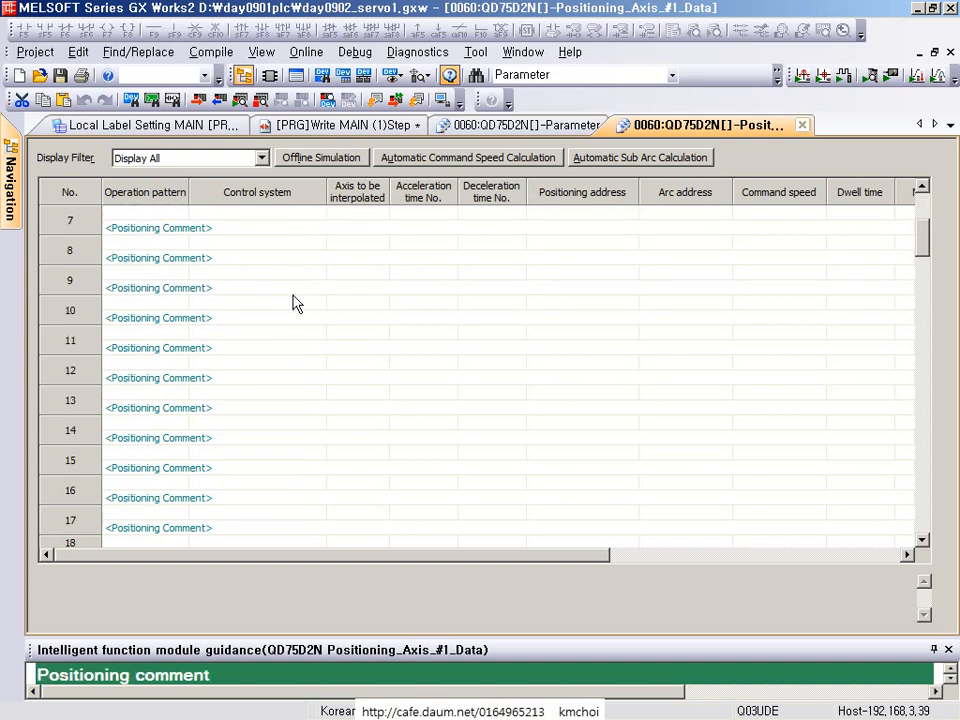
{"action": "scroll", "coordinate": [294, 302], "scroll_direction": "up", "scroll_amount": 9}
{"action": "left_click", "coordinate": [242, 231]}
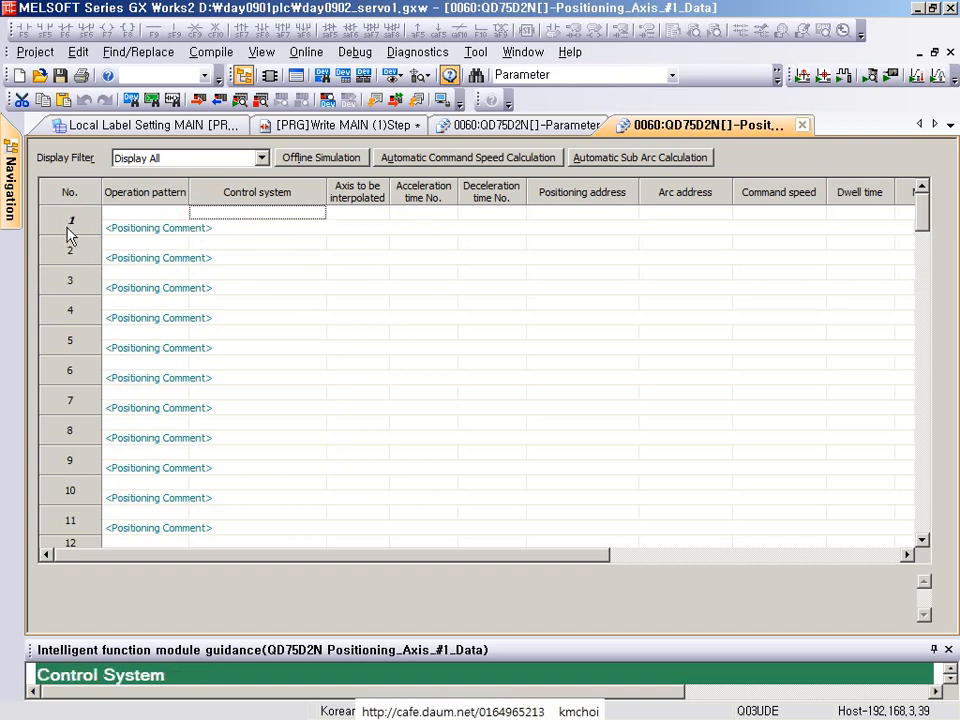
{"action": "left_click_drag", "start_coordinate": [47, 212], "coordinate": [103, 243]}
{"action": "key", "text": "Escape"}
{"action": "left_click_drag", "start_coordinate": [921, 205], "coordinate": [900, 520]}
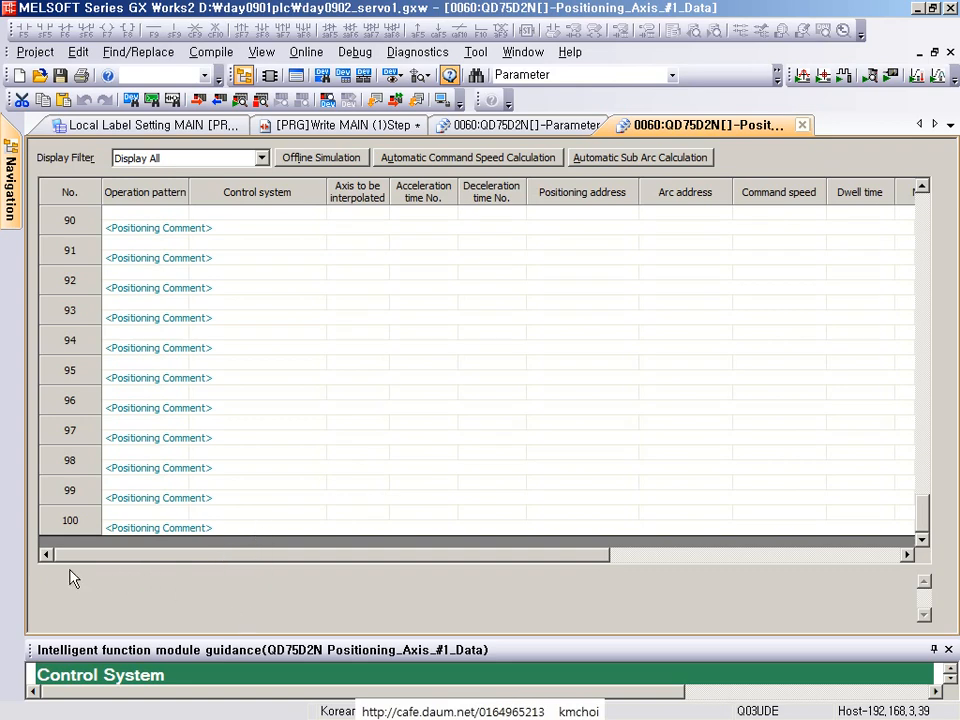
{"action": "scroll", "coordinate": [426, 339], "scroll_direction": "up", "scroll_amount": 20}
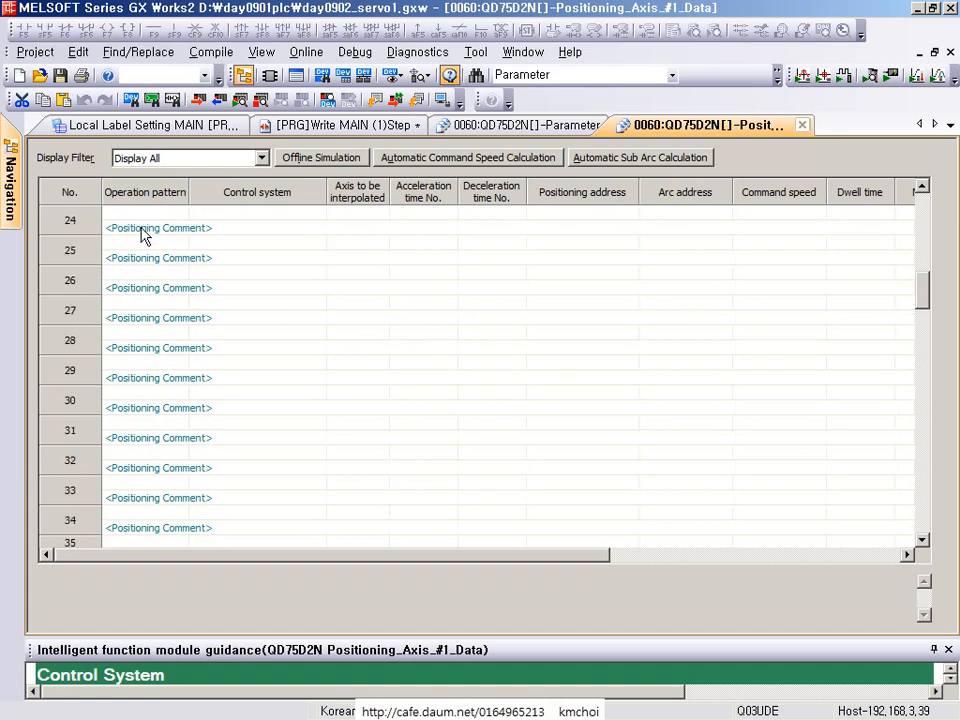
{"action": "scroll", "coordinate": [143, 235], "scroll_direction": "up", "scroll_amount": 6}
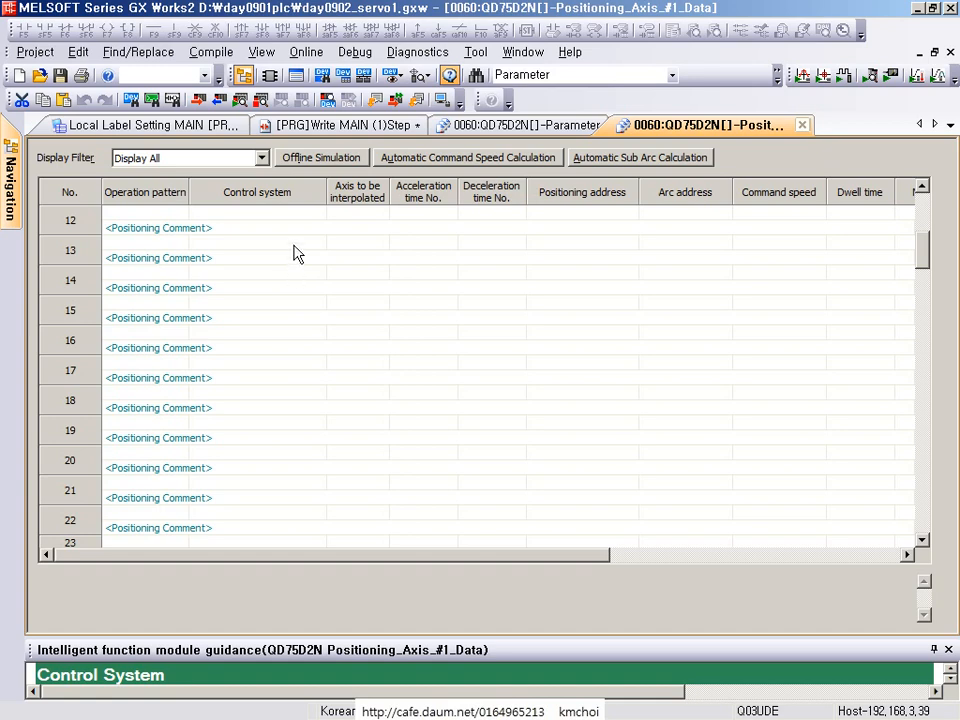
{"action": "scroll", "coordinate": [375, 265], "scroll_direction": "up", "scroll_amount": 4}
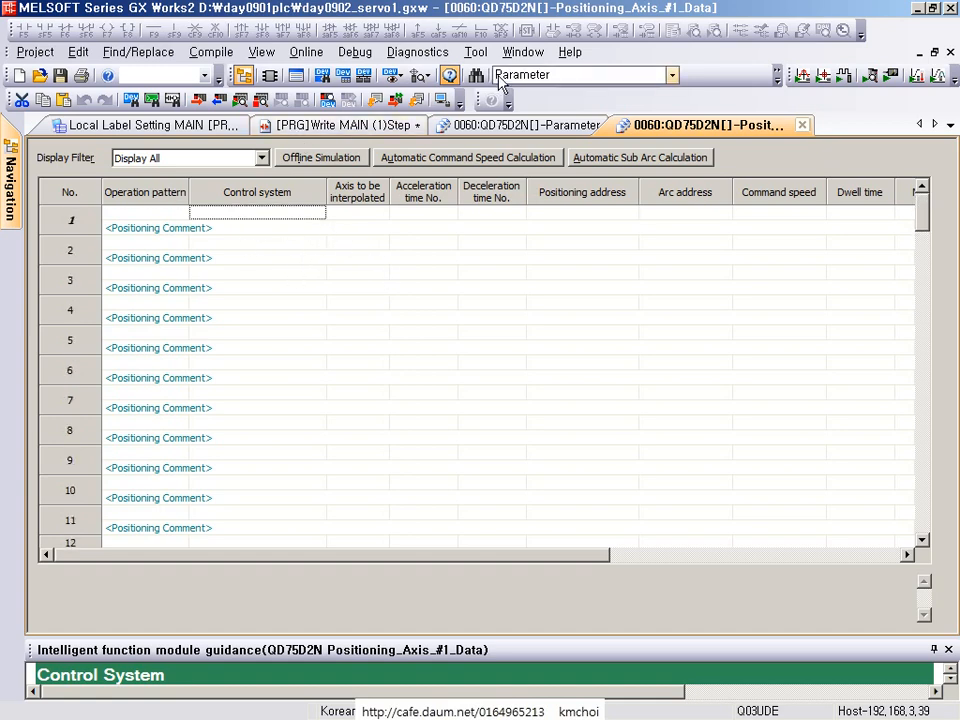
- In the QD75/LD75 Type Positioning options, set the displayed positioning data to the Specified Range 1 to 600 and apply it
{"action": "left_click", "coordinate": [476, 53]}
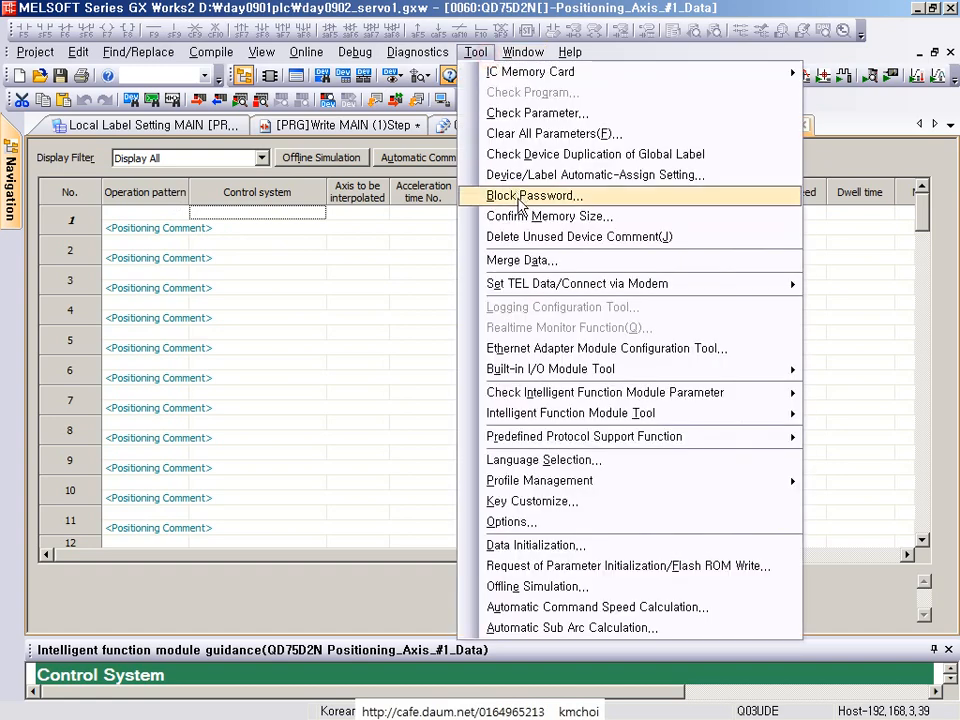
{"action": "left_click", "coordinate": [576, 523]}
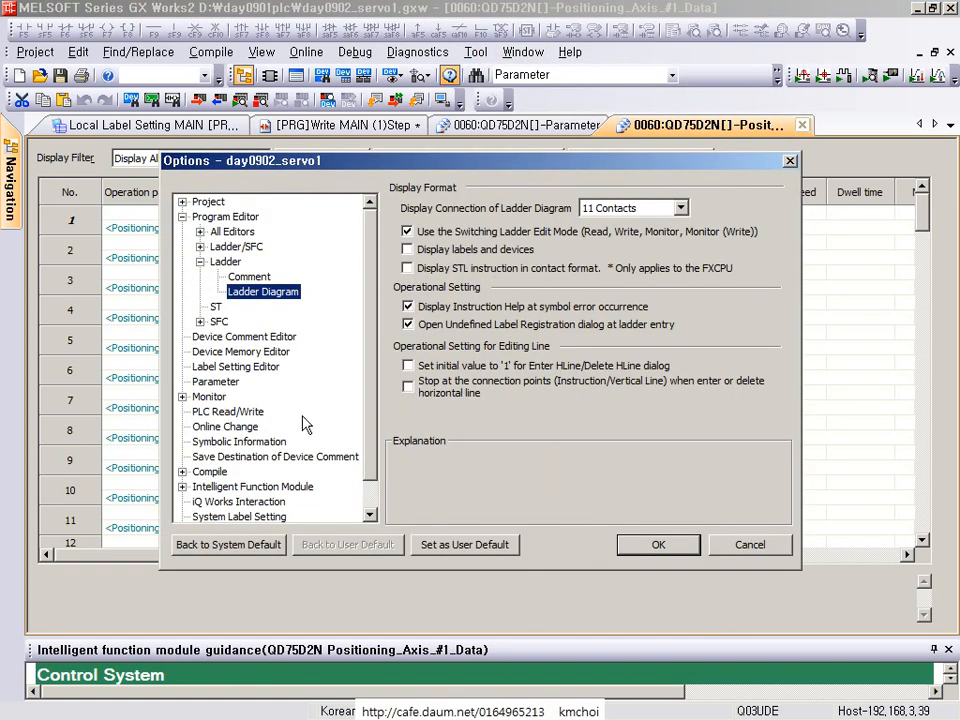
{"action": "double_click", "coordinate": [276, 486]}
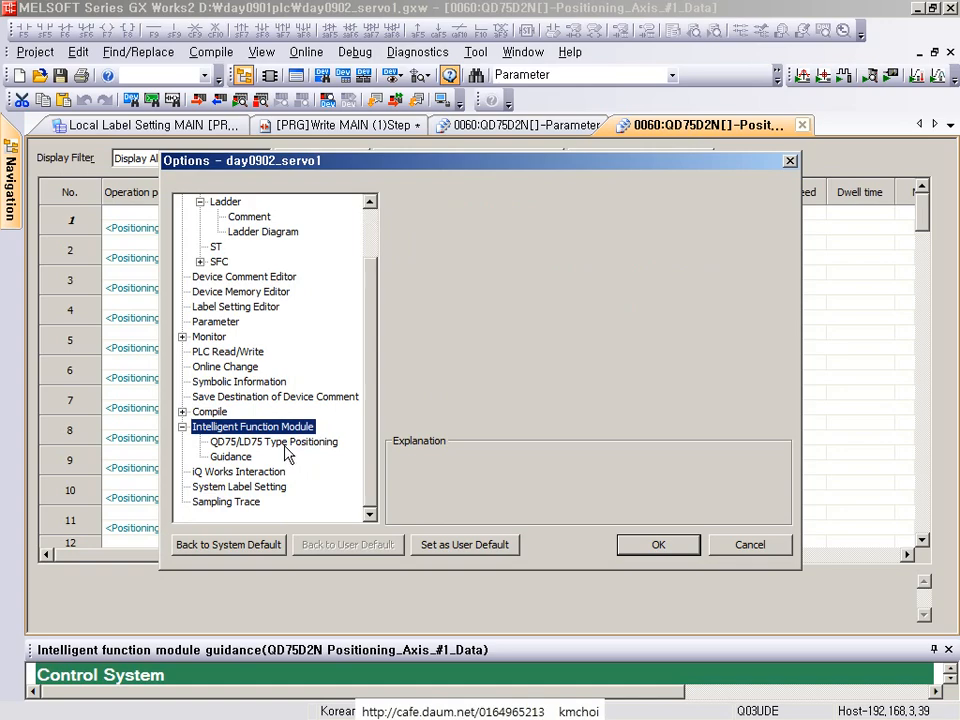
{"action": "left_click", "coordinate": [262, 441]}
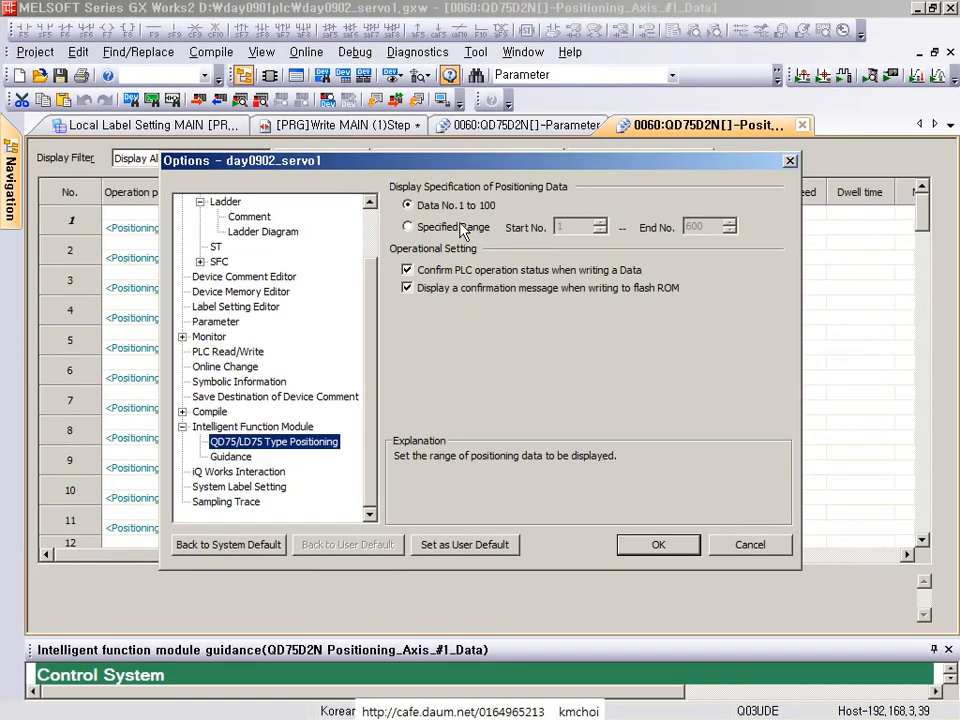
{"action": "left_click", "coordinate": [442, 254]}
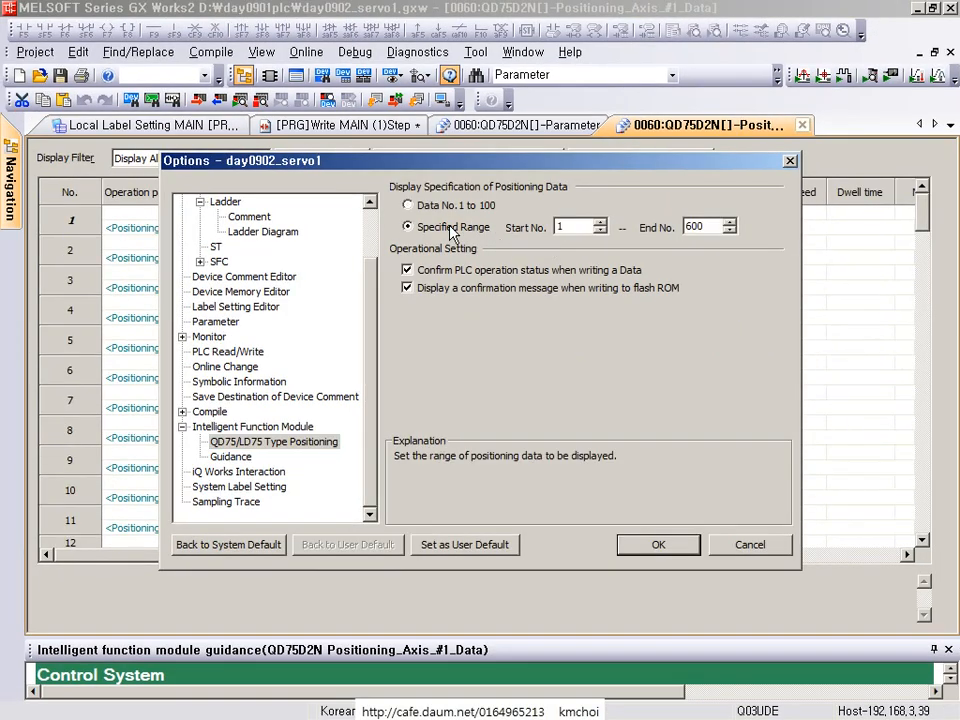
{"action": "key", "text": "ctrl+2"}
{"action": "left_click_drag", "start_coordinate": [529, 186], "coordinate": [737, 252]}
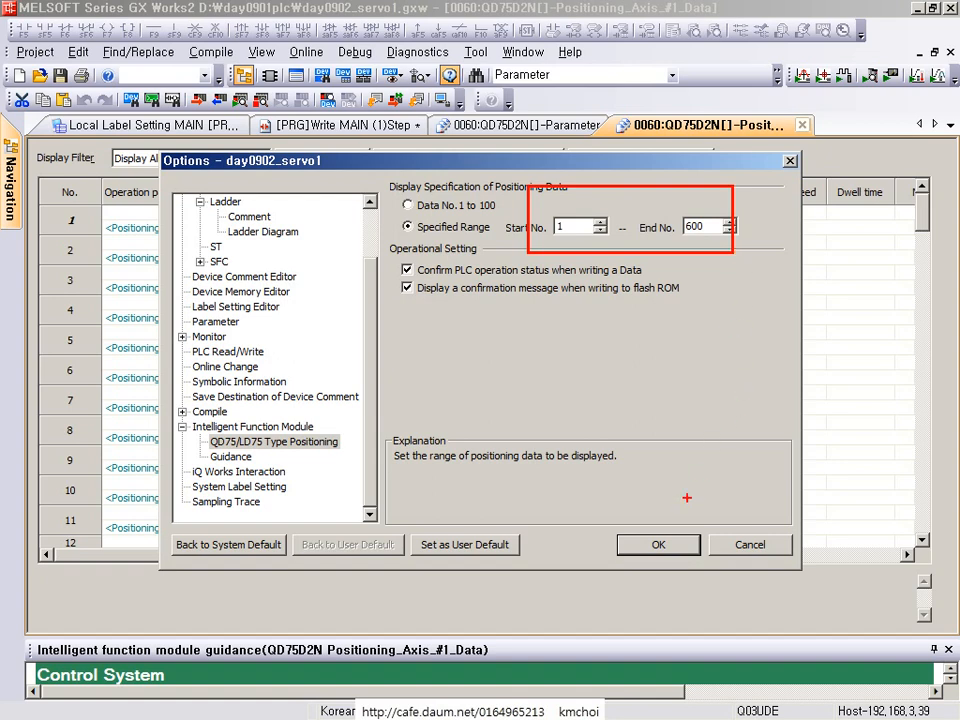
{"action": "key", "text": "Escape"}
{"action": "left_click", "coordinate": [660, 550]}
- Check the positioning data table down to No. 600 and return to its beginning
{"action": "left_click", "coordinate": [672, 392]}
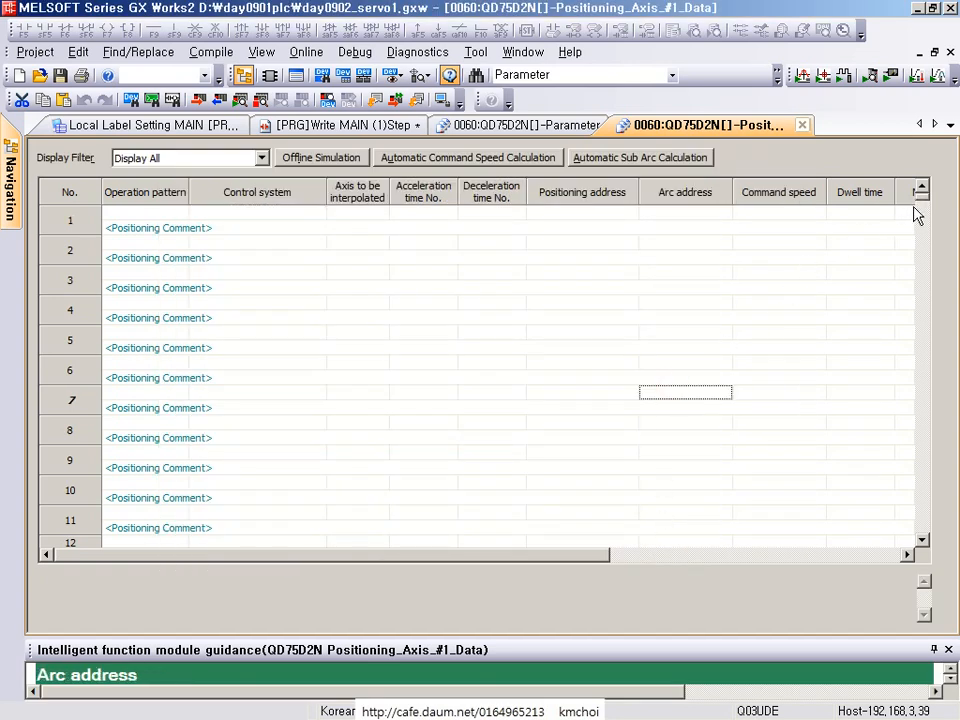
{"action": "left_click_drag", "start_coordinate": [921, 197], "coordinate": [930, 534]}
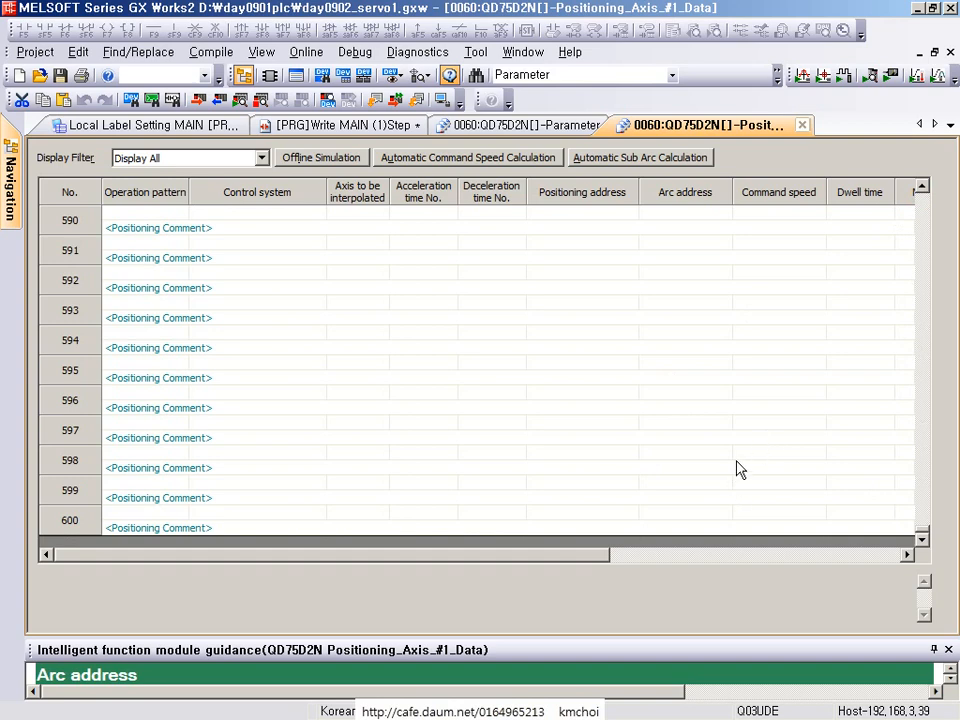
{"action": "left_click_drag", "start_coordinate": [925, 537], "coordinate": [943, 246]}
- Open the operation pattern choices for axis 1's positioning data No. 1
{"action": "left_click", "coordinate": [347, 289]}
{"action": "left_click", "coordinate": [191, 211]}
{"action": "left_click", "coordinate": [170, 216]}
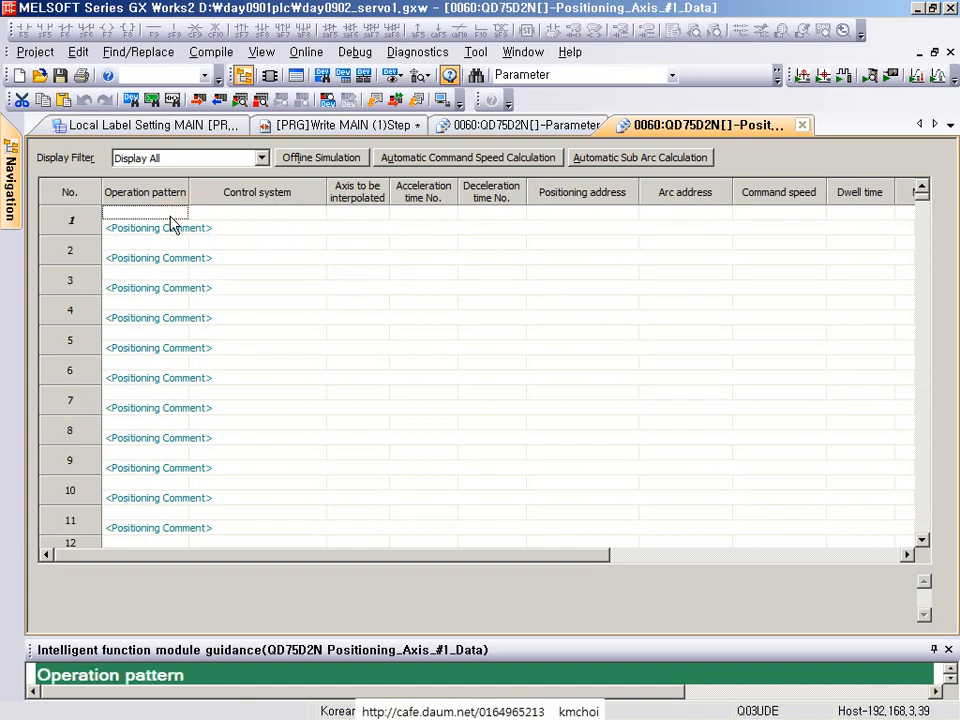
{"action": "left_click", "coordinate": [180, 214]}
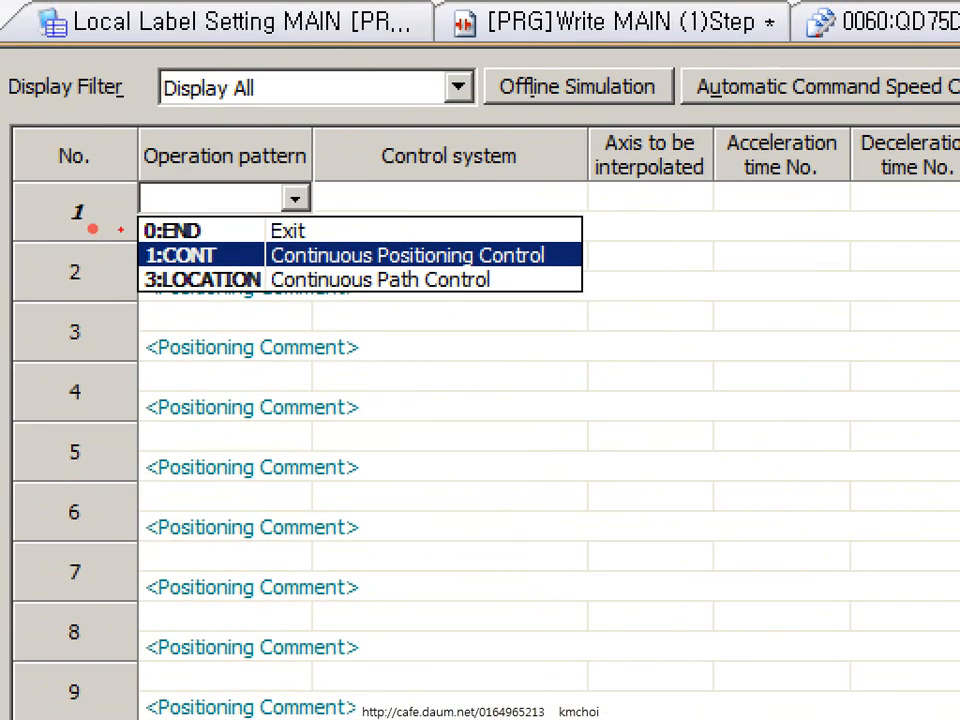
{"action": "left_click_drag", "start_coordinate": [108, 200], "coordinate": [367, 320]}
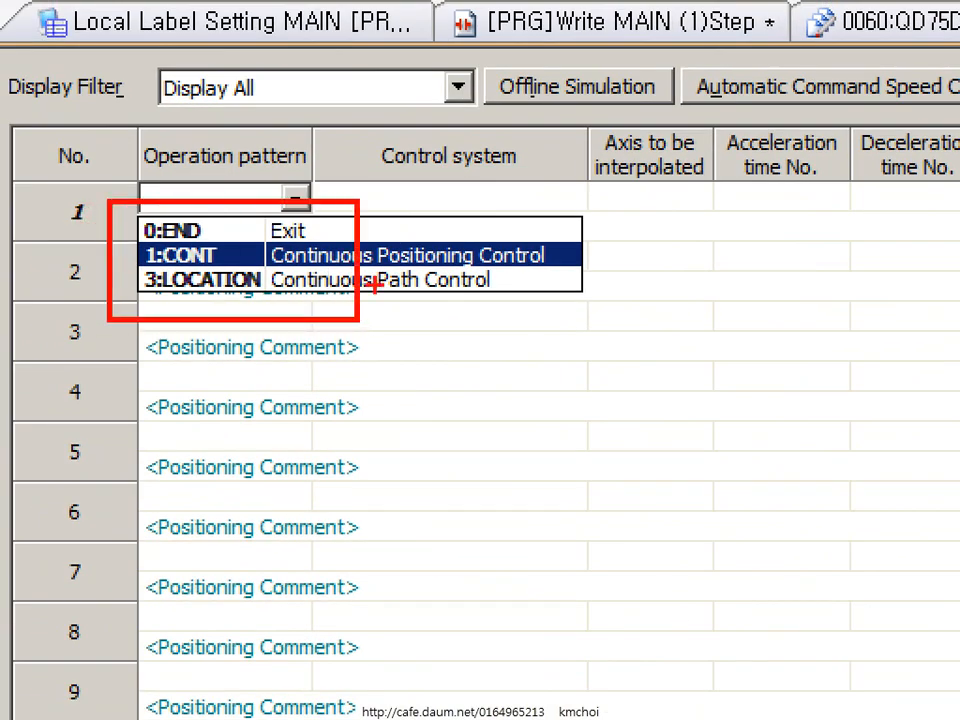
{"action": "left_click_drag", "start_coordinate": [130, 235], "coordinate": [190, 244]}
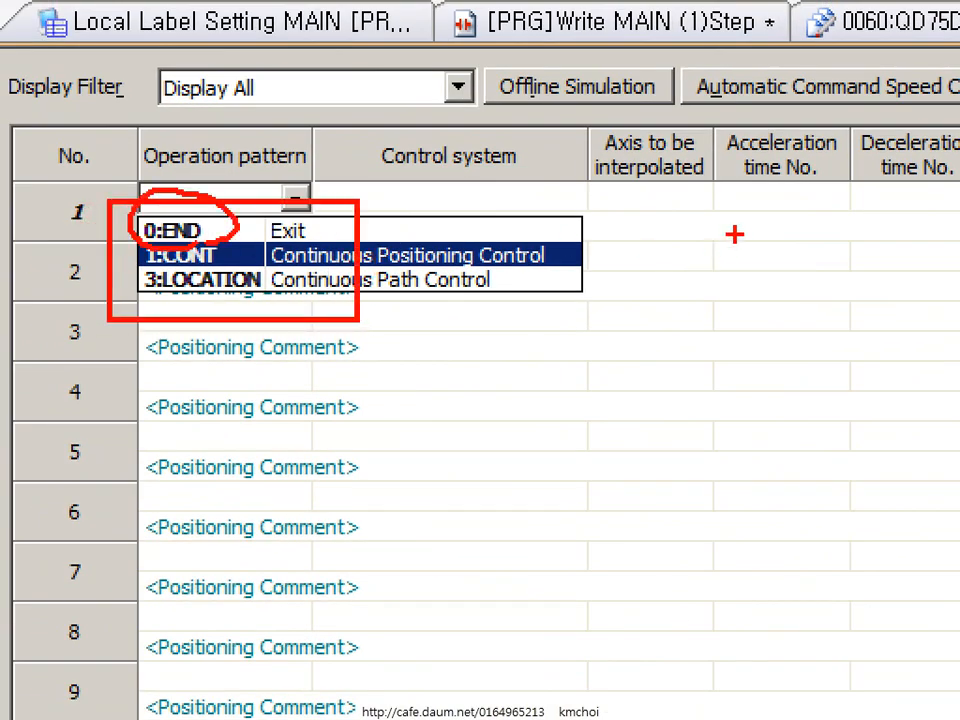
{"action": "left_click_drag", "start_coordinate": [750, 215], "coordinate": [905, 215]}
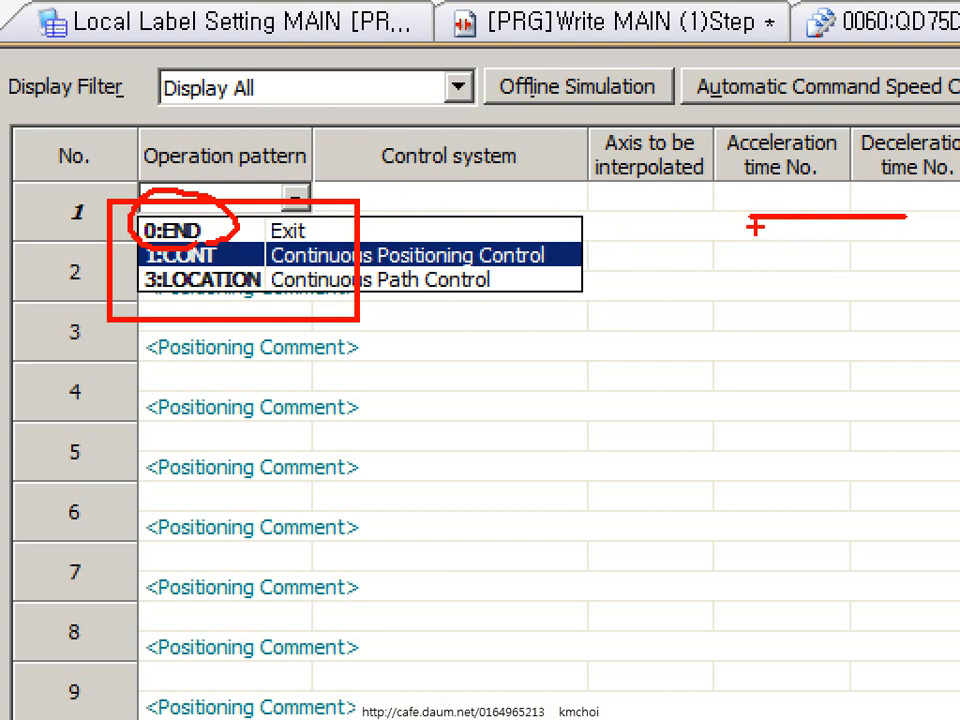
{"action": "left_click_drag", "start_coordinate": [16, 174], "coordinate": [120, 242]}
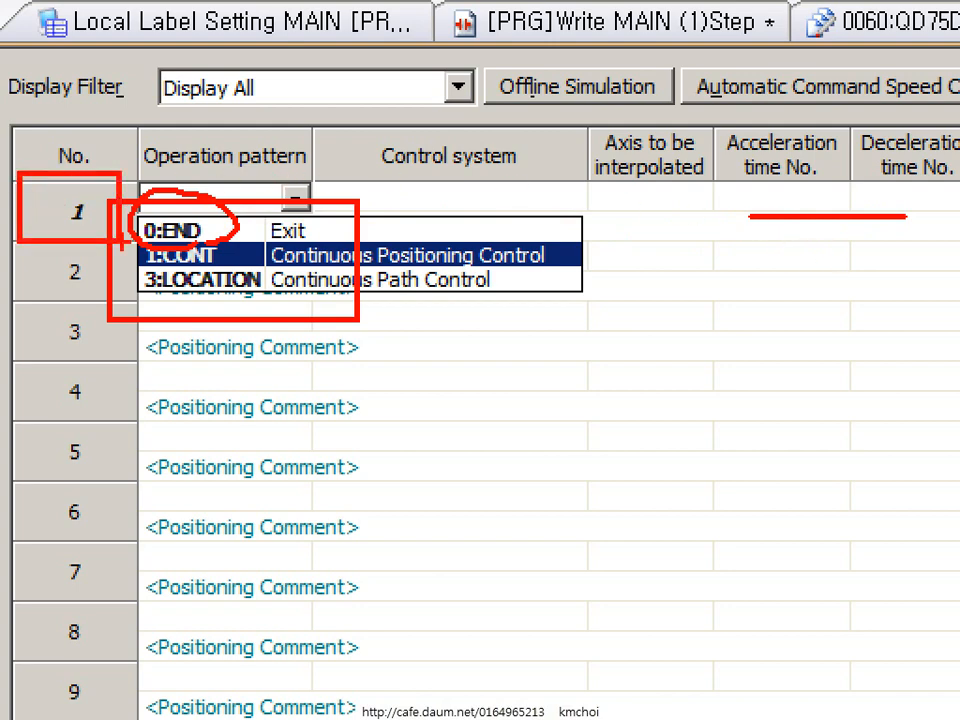
{"action": "key", "text": "ctrl+z"}
{"action": "mouse_move", "coordinate": [748, 405]}
{"action": "left_mouse_down"}
{"action": "mouse_move", "coordinate": [752, 478]}
{"action": "mouse_move", "coordinate": [800, 395]}
{"action": "mouse_move", "coordinate": [778, 493]}
{"action": "left_mouse_up"}
{"action": "mouse_move", "coordinate": [858, 235]}
{"action": "left_mouse_down"}
{"action": "mouse_move", "coordinate": [856, 400]}
{"action": "mouse_move", "coordinate": [820, 410]}
{"action": "left_mouse_up"}
{"action": "left_click_drag", "start_coordinate": [850, 455], "coordinate": [888, 418]}
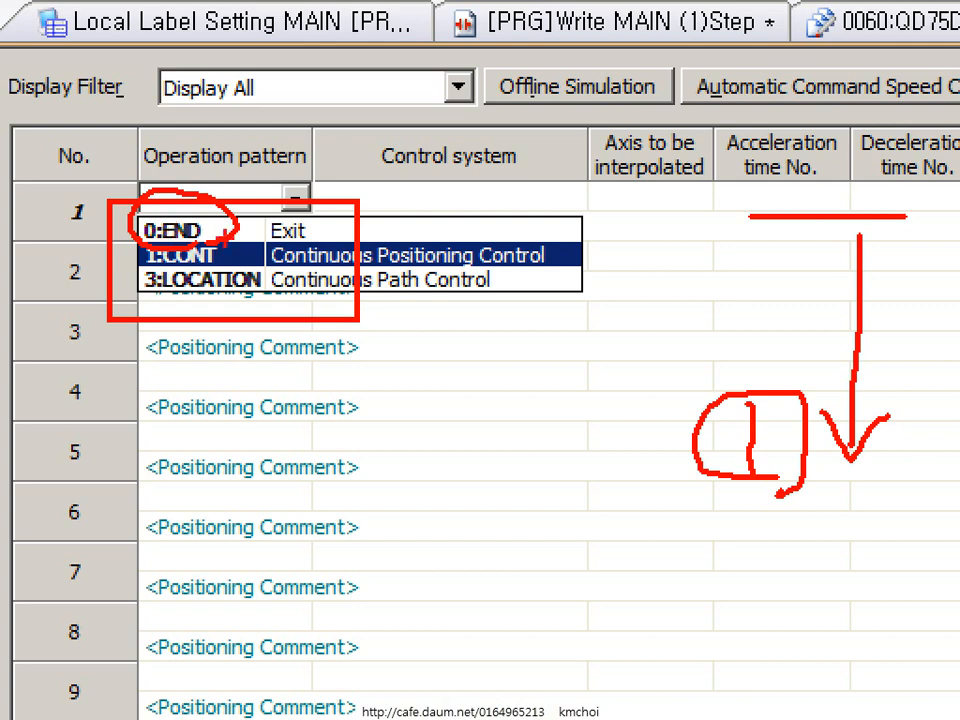
{"action": "key", "text": "ctrl+z"}
{"action": "key", "text": "ctrl+z"}
{"action": "key", "text": "ctrl+z"}
{"action": "key", "text": "ctrl+z"}
{"action": "key", "text": "ctrl+z"}
{"action": "key", "text": "ctrl+z"}
{"action": "key", "text": "ctrl+z"}
{"action": "key", "text": "ctrl+z"}
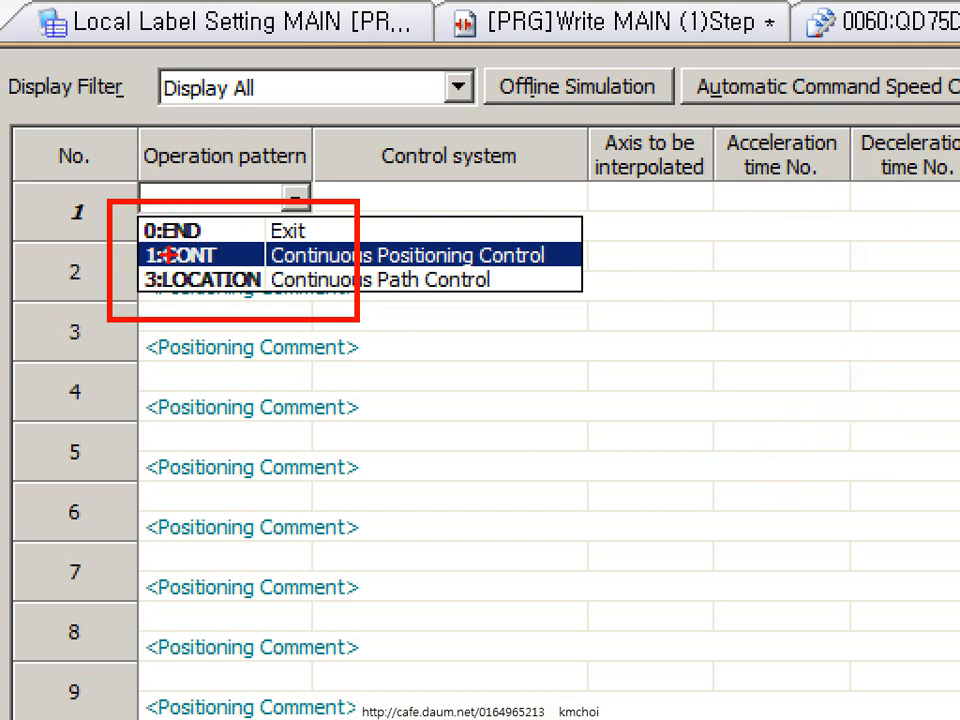
{"action": "left_click_drag", "start_coordinate": [143, 254], "coordinate": [20, 224]}
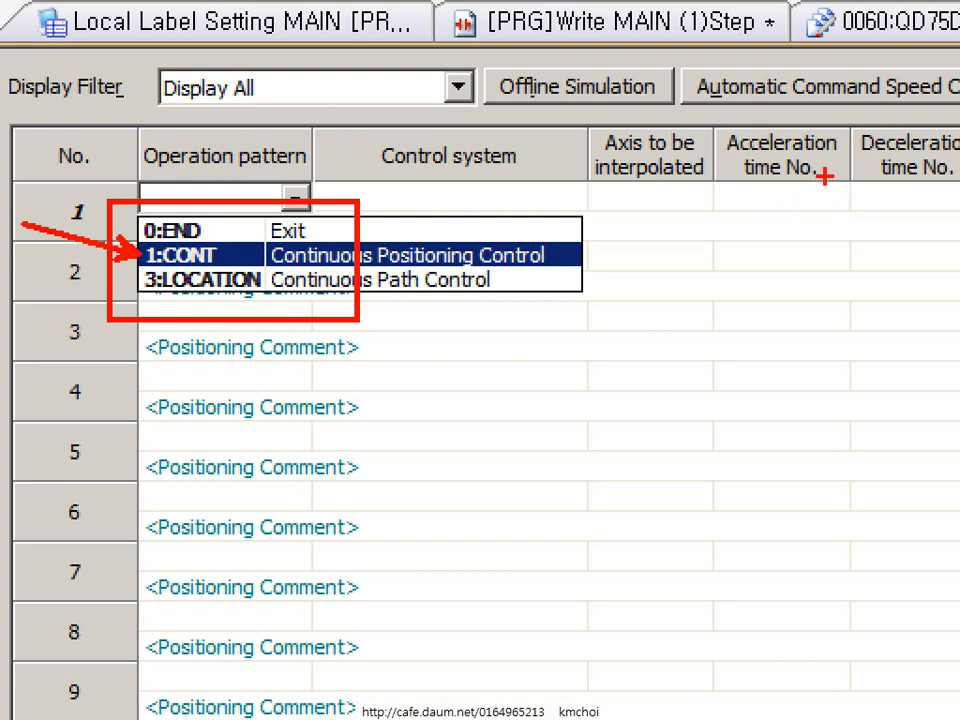
{"action": "left_click_drag", "start_coordinate": [767, 156], "coordinate": [910, 155]}
{"action": "mouse_move", "coordinate": [705, 328]}
{"action": "left_mouse_down"}
{"action": "mouse_move", "coordinate": [692, 405]}
{"action": "mouse_move", "coordinate": [743, 383]}
{"action": "mouse_move", "coordinate": [717, 426]}
{"action": "left_mouse_up"}
{"action": "mouse_move", "coordinate": [822, 348]}
{"action": "left_mouse_down"}
{"action": "mouse_move", "coordinate": [820, 210]}
{"action": "mouse_move", "coordinate": [828, 328]}
{"action": "mouse_move", "coordinate": [769, 368]}
{"action": "left_mouse_up"}
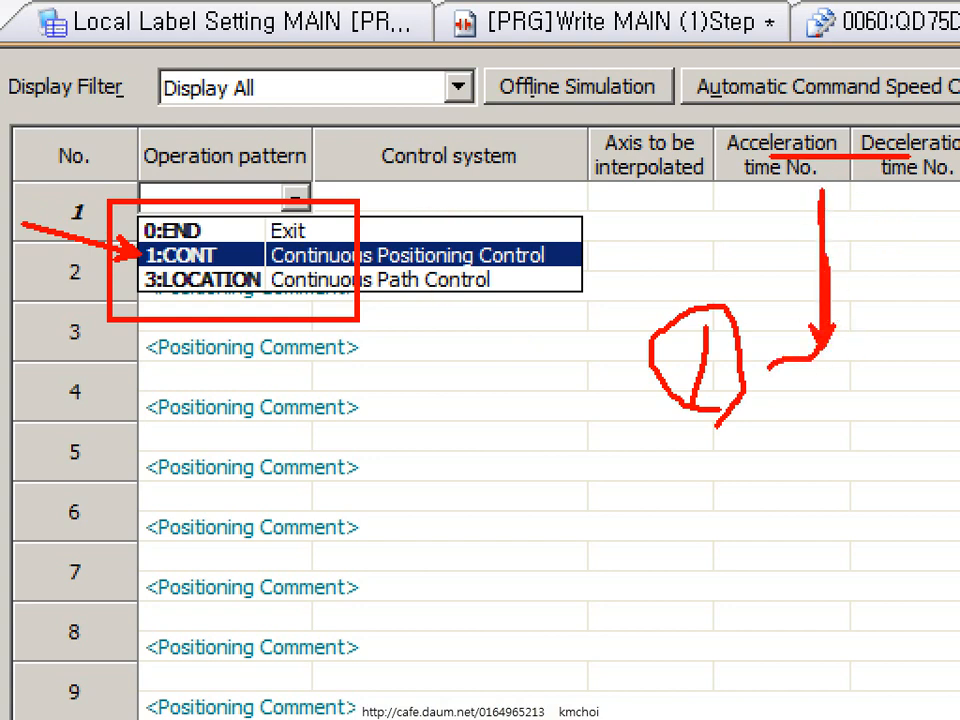
{"action": "mouse_move", "coordinate": [705, 588]}
{"action": "left_mouse_down"}
{"action": "mouse_move", "coordinate": [724, 604]}
{"action": "mouse_move", "coordinate": [822, 578]}
{"action": "mouse_move", "coordinate": [750, 612]}
{"action": "left_mouse_up"}
{"action": "left_click_drag", "start_coordinate": [82, 284], "coordinate": [10, 372]}
{"action": "key", "text": "ctrl+z"}
{"action": "left_click_drag", "start_coordinate": [38, 247], "coordinate": [103, 304]}
{"action": "key", "text": "ctrl+z"}
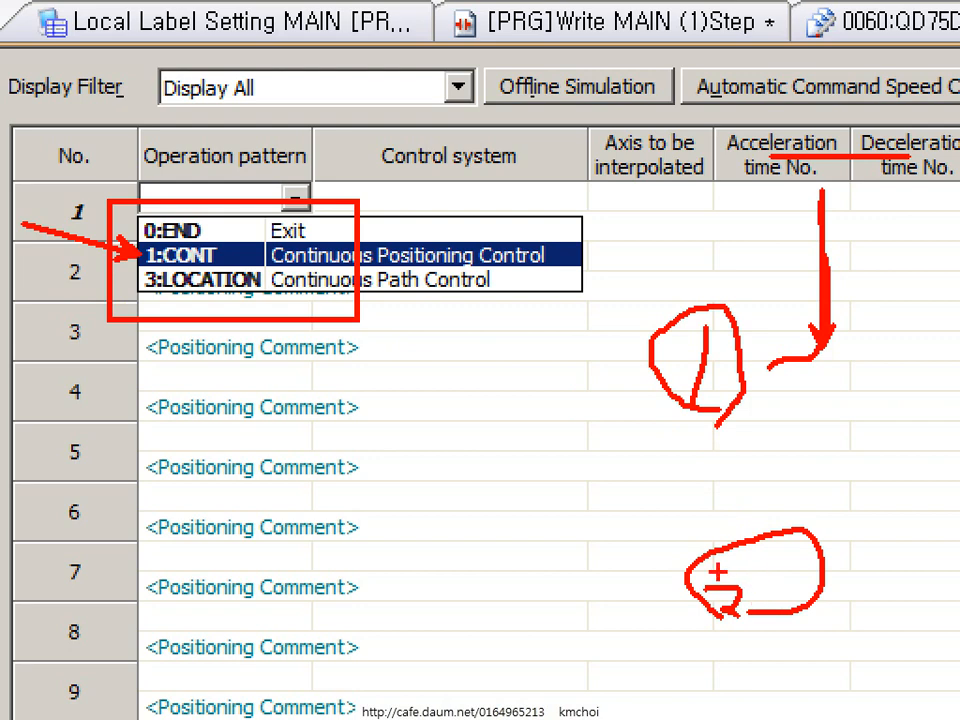
{"action": "left_click_drag", "start_coordinate": [706, 552], "coordinate": [792, 582]}
{"action": "mouse_move", "coordinate": [762, 365]}
{"action": "left_mouse_down"}
{"action": "mouse_move", "coordinate": [810, 348]}
{"action": "mouse_move", "coordinate": [828, 530]}
{"action": "mouse_move", "coordinate": [795, 570]}
{"action": "left_mouse_up"}
{"action": "left_click_drag", "start_coordinate": [325, 157], "coordinate": [228, 252]}
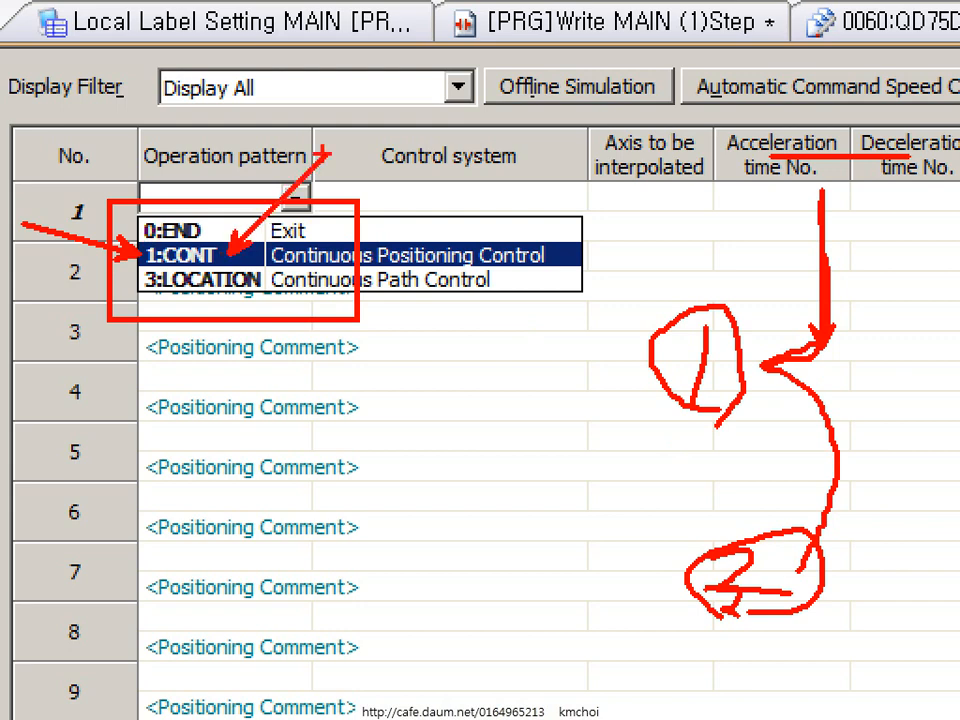
{"action": "left_click_drag", "start_coordinate": [55, 202], "coordinate": [2, 28]}
{"action": "left_click_drag", "start_coordinate": [65, 287], "coordinate": [26, 380]}
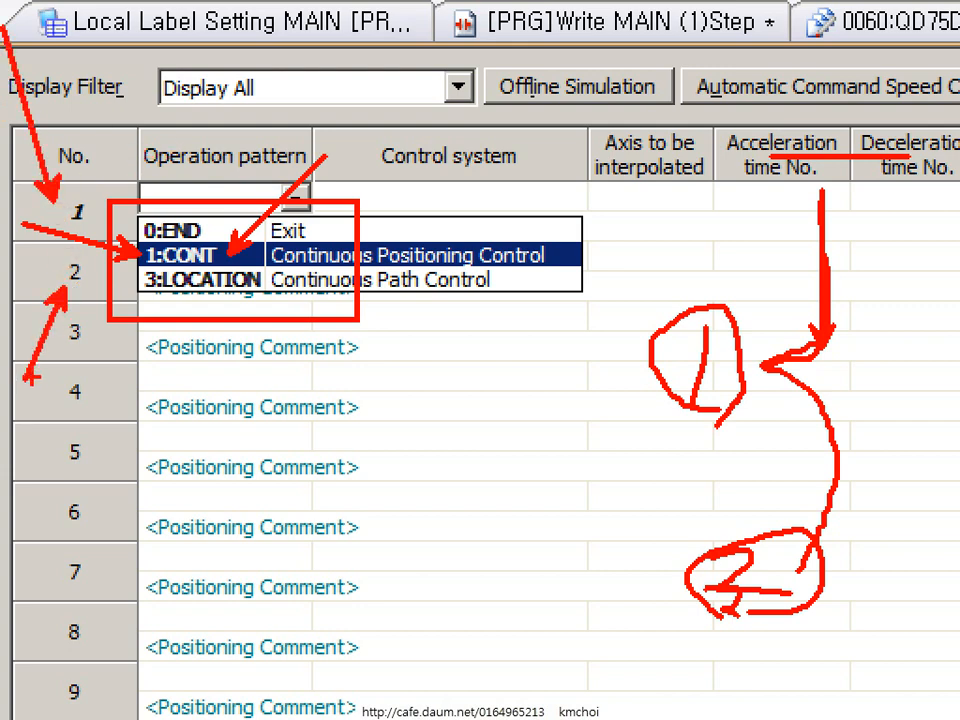
{"action": "key", "text": "ctrl+z"}
{"action": "key", "text": "ctrl+z"}
{"action": "key", "text": "ctrl+z"}
{"action": "key", "text": "ctrl+z"}
{"action": "key", "text": "ctrl+z"}
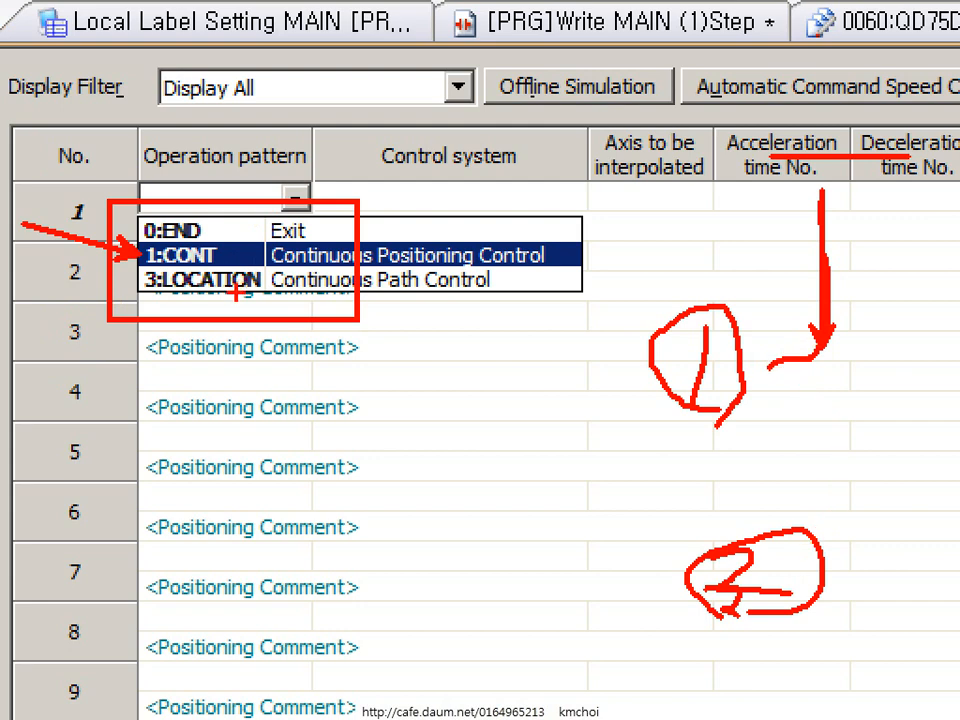
{"action": "key", "text": "ctrl+z"}
{"action": "key", "text": "ctrl+z"}
{"action": "left_click_drag", "start_coordinate": [228, 292], "coordinate": [200, 437]}
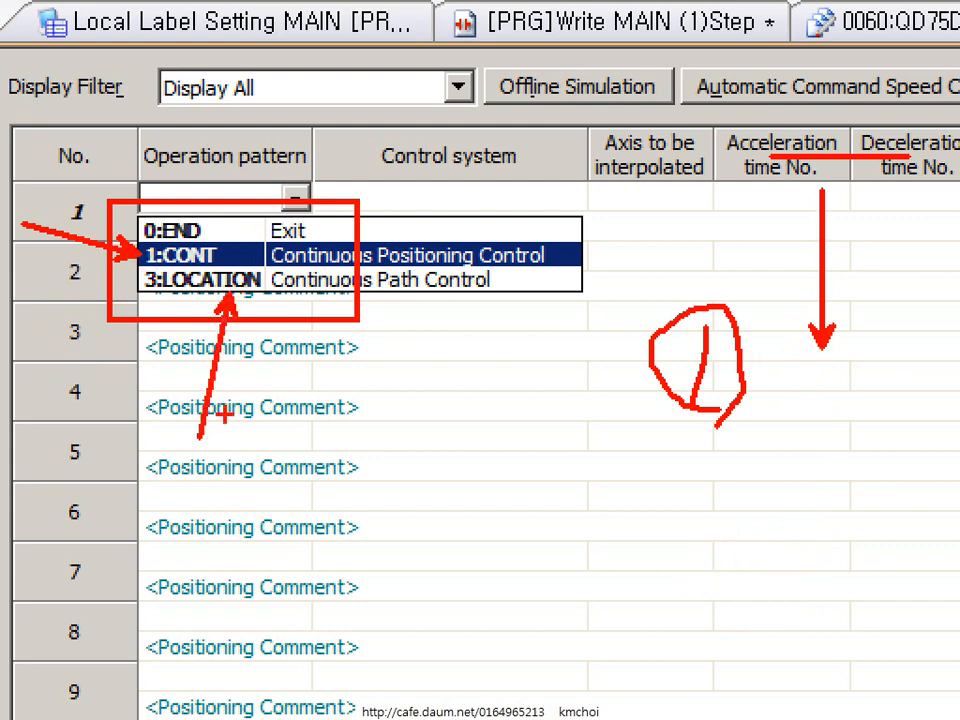
{"action": "left_click_drag", "start_coordinate": [213, 243], "coordinate": [330, 110]}
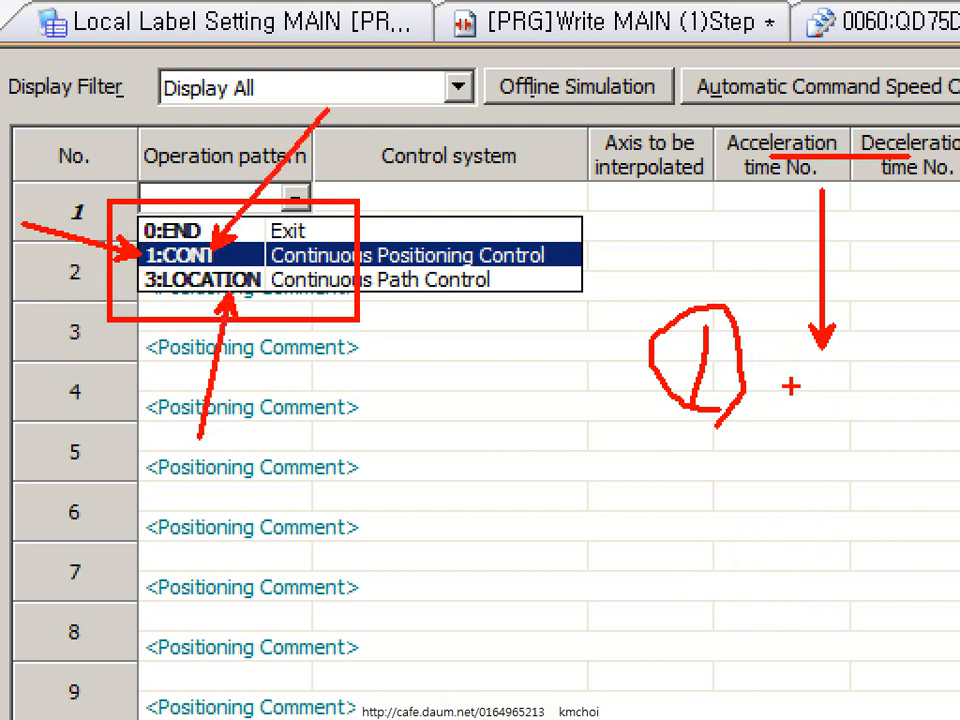
{"action": "mouse_move", "coordinate": [650, 567]}
{"action": "left_mouse_down"}
{"action": "mouse_move", "coordinate": [677, 615]}
{"action": "mouse_move", "coordinate": [736, 618]}
{"action": "left_mouse_up"}
{"action": "mouse_move", "coordinate": [689, 653]}
{"action": "left_mouse_down"}
{"action": "mouse_move", "coordinate": [602, 629]}
{"action": "mouse_move", "coordinate": [706, 639]}
{"action": "mouse_move", "coordinate": [634, 654]}
{"action": "left_mouse_up"}
{"action": "left_click_drag", "start_coordinate": [822, 178], "coordinate": [848, 603]}
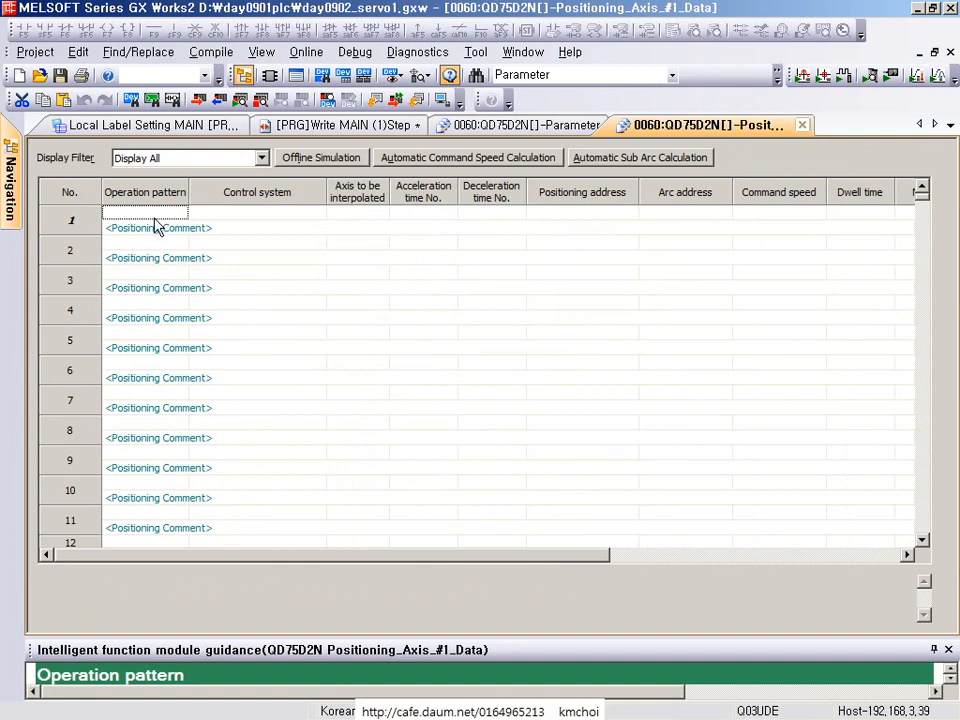
- Set axis 1's positioning data No. 1 to operation pattern 0:END and control system 01h:ABS line 1
{"action": "left_click", "coordinate": [180, 213]}
{"action": "left_click", "coordinate": [148, 228]}
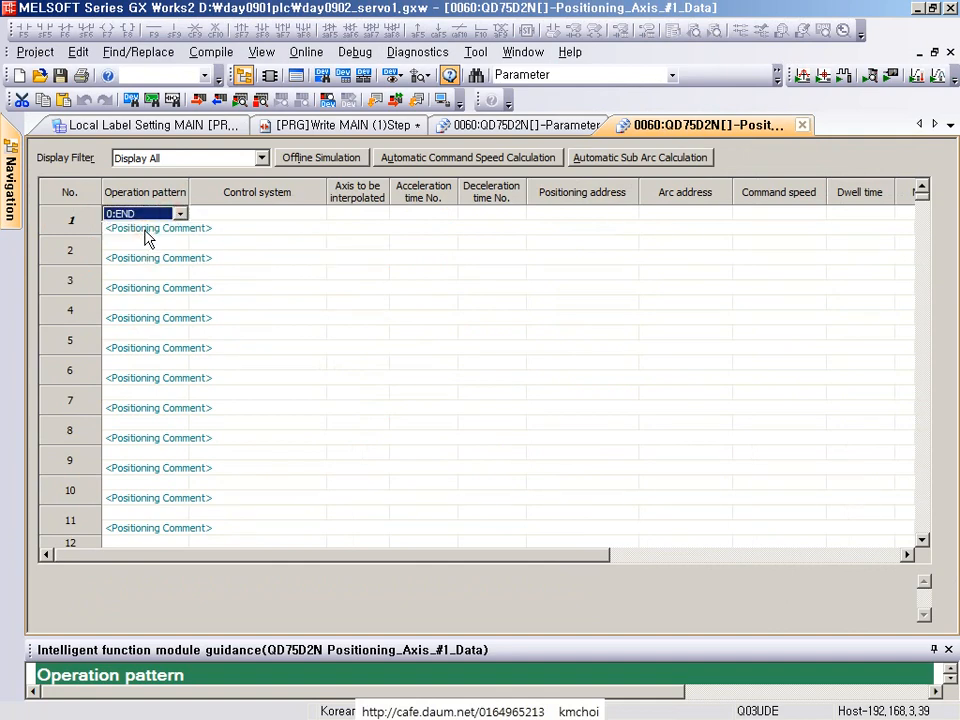
{"action": "left_click", "coordinate": [221, 215]}
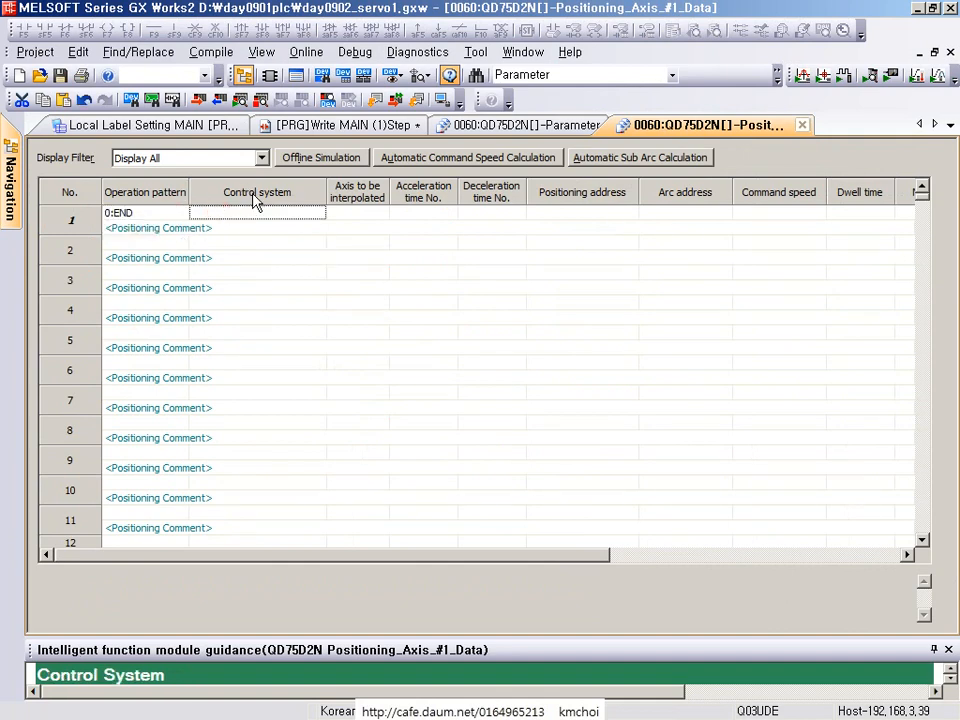
{"action": "left_click", "coordinate": [330, 215]}
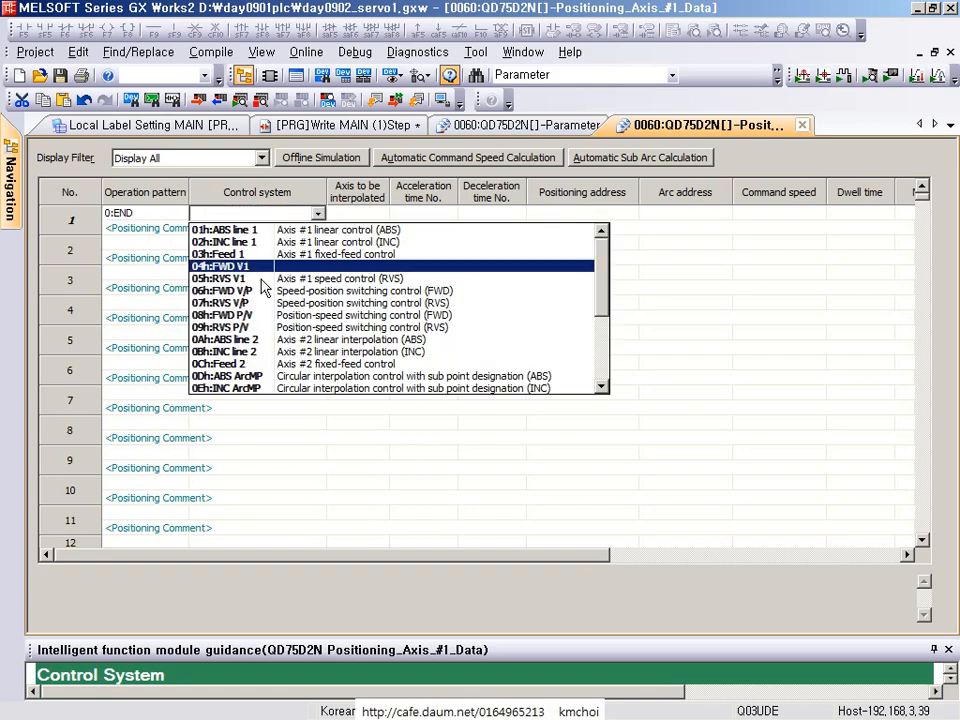
{"action": "left_click", "coordinate": [240, 233]}
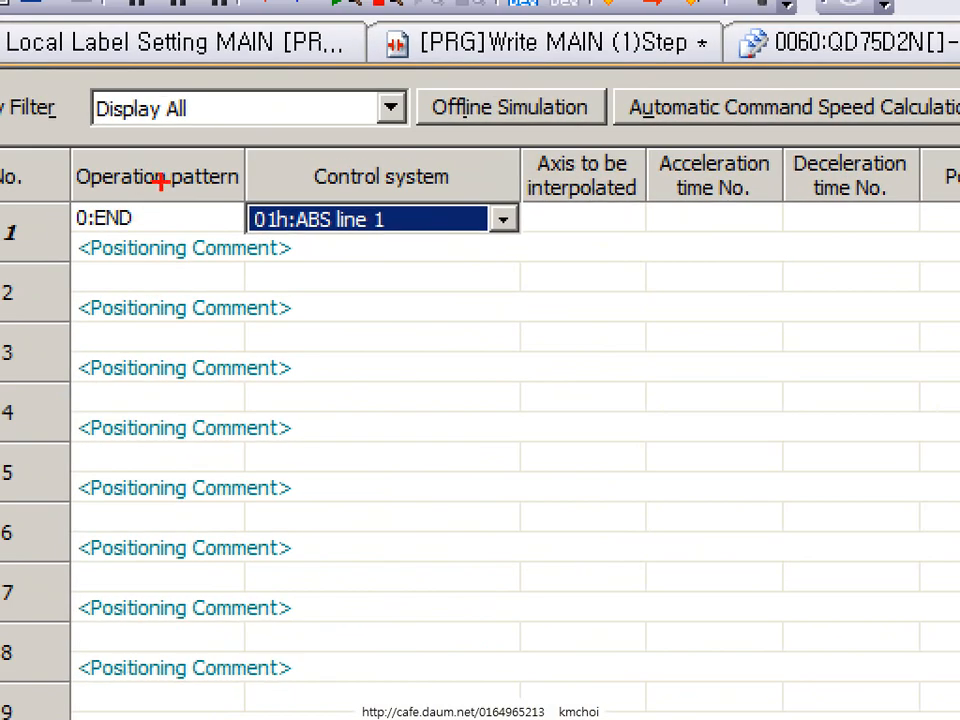
{"action": "mouse_move", "coordinate": [164, 188]}
{"action": "left_mouse_down"}
{"action": "mouse_move", "coordinate": [267, 244]}
{"action": "mouse_move", "coordinate": [296, 244]}
{"action": "left_mouse_up"}
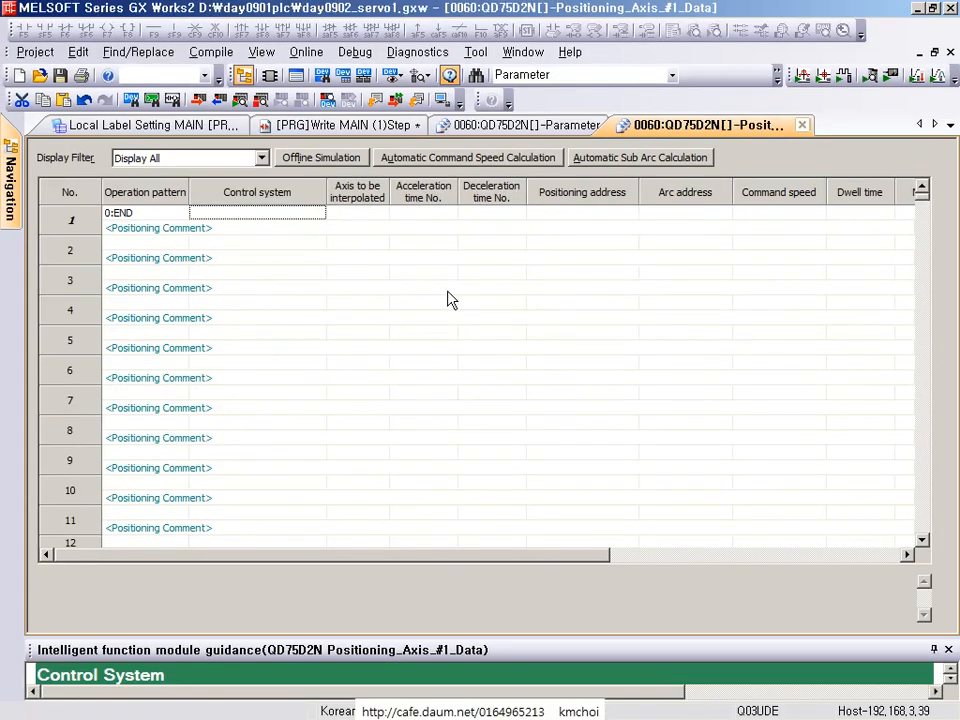
{"action": "left_click", "coordinate": [443, 219]}
{"action": "left_click", "coordinate": [221, 229]}
{"action": "left_click", "coordinate": [448, 245]}
{"action": "left_click", "coordinate": [643, 270]}
{"action": "left_click_drag", "start_coordinate": [727, 302], "coordinate": [814, 300]}
{"action": "left_click_drag", "start_coordinate": [748, 470], "coordinate": [748, 297]}
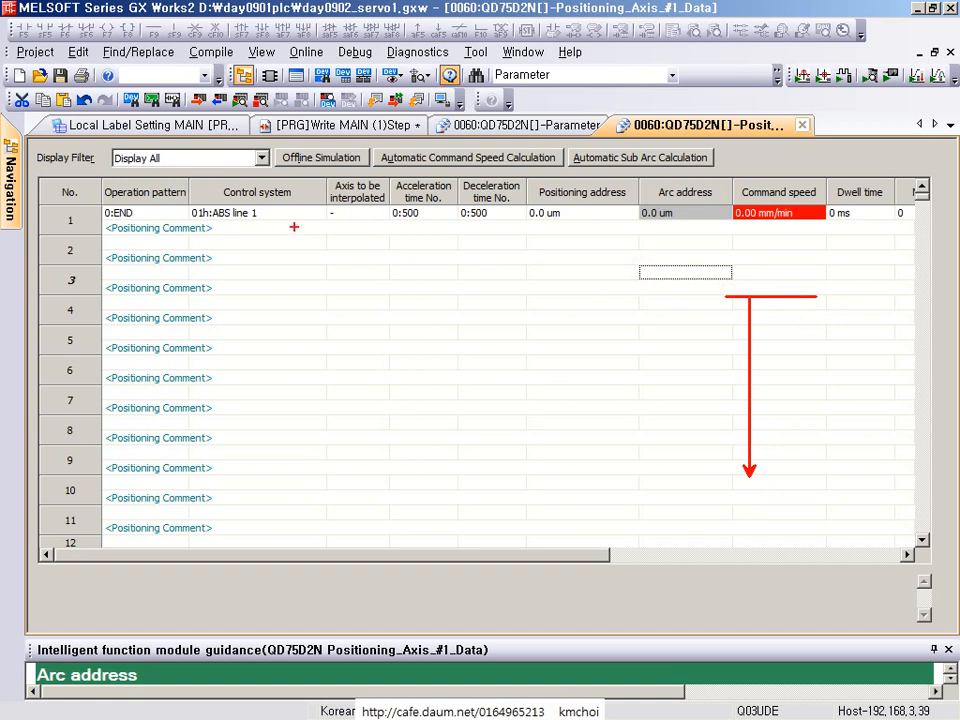
{"action": "mouse_move", "coordinate": [438, 298]}
{"action": "left_mouse_down"}
{"action": "mouse_move", "coordinate": [437, 332]}
{"action": "mouse_move", "coordinate": [471, 338]}
{"action": "left_mouse_up"}
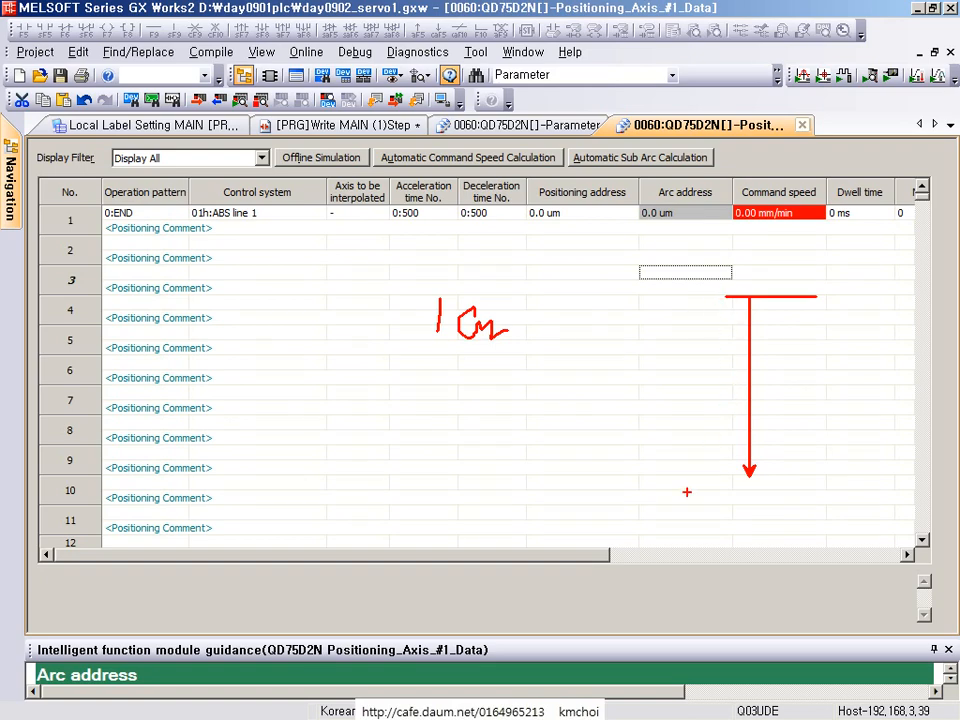
{"action": "key", "text": "Escape"}
- Try 02h:INC line 1 as the control system of positioning data No. 1, then go back to 01h:ABS line 1
{"action": "double_click", "coordinate": [276, 217]}
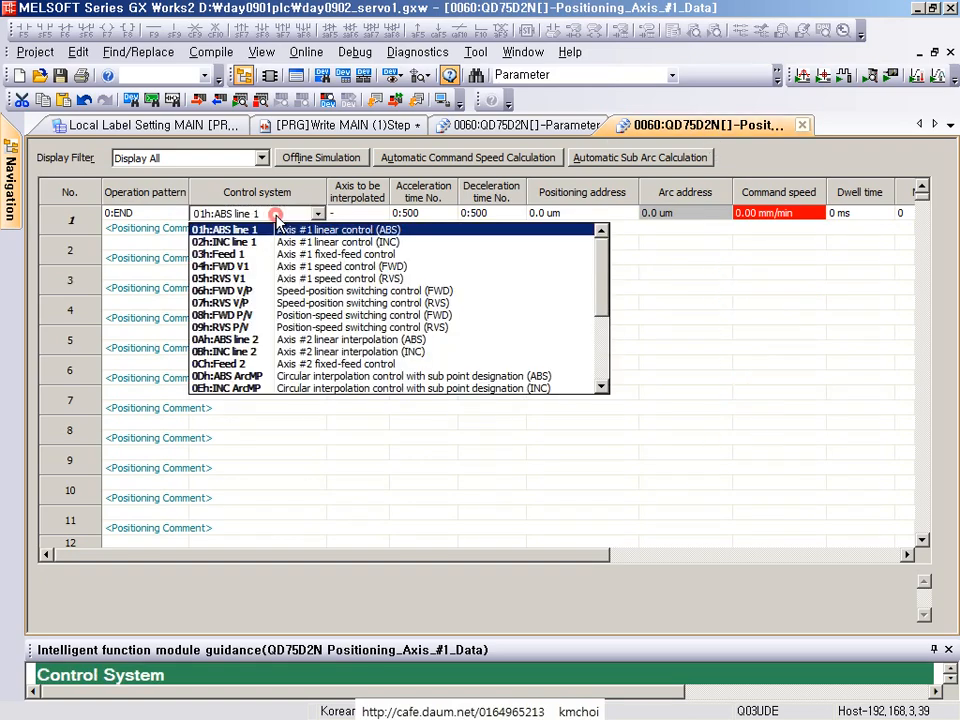
{"action": "left_click", "coordinate": [270, 242]}
{"action": "mouse_move", "coordinate": [184, 175]}
{"action": "left_mouse_down"}
{"action": "mouse_move", "coordinate": [217, 241]}
{"action": "mouse_move", "coordinate": [275, 240]}
{"action": "left_mouse_up"}
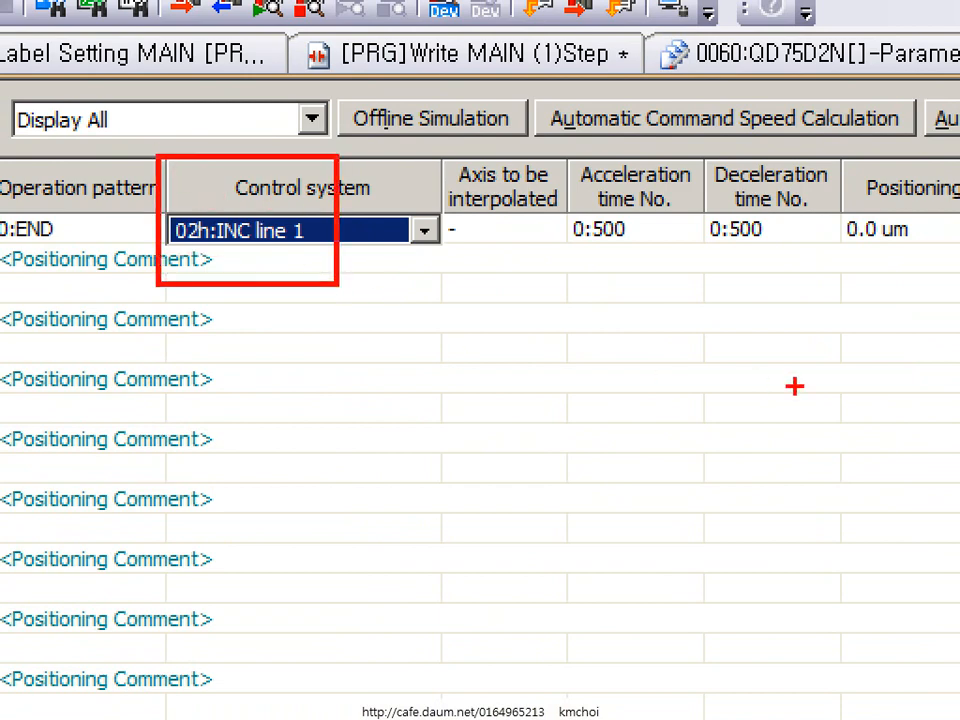
{"action": "left_click_drag", "start_coordinate": [601, 351], "coordinate": [829, 351]}
{"action": "mouse_move", "coordinate": [680, 353]}
{"action": "left_mouse_down"}
{"action": "mouse_move", "coordinate": [680, 456]}
{"action": "mouse_move", "coordinate": [733, 422]}
{"action": "left_mouse_up"}
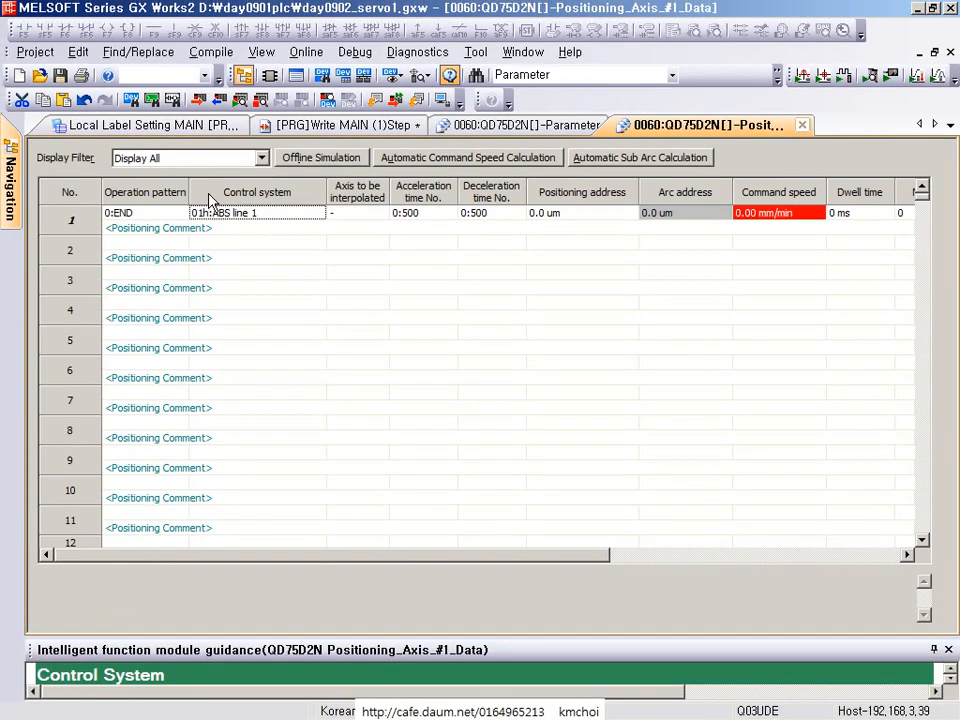
{"action": "left_click", "coordinate": [205, 192]}
{"action": "left_click", "coordinate": [234, 231]}
{"action": "left_click", "coordinate": [224, 218]}
{"action": "left_click", "coordinate": [273, 239]}
{"action": "left_click", "coordinate": [281, 213]}
{"action": "left_click", "coordinate": [366, 214]}
{"action": "left_click", "coordinate": [412, 214]}
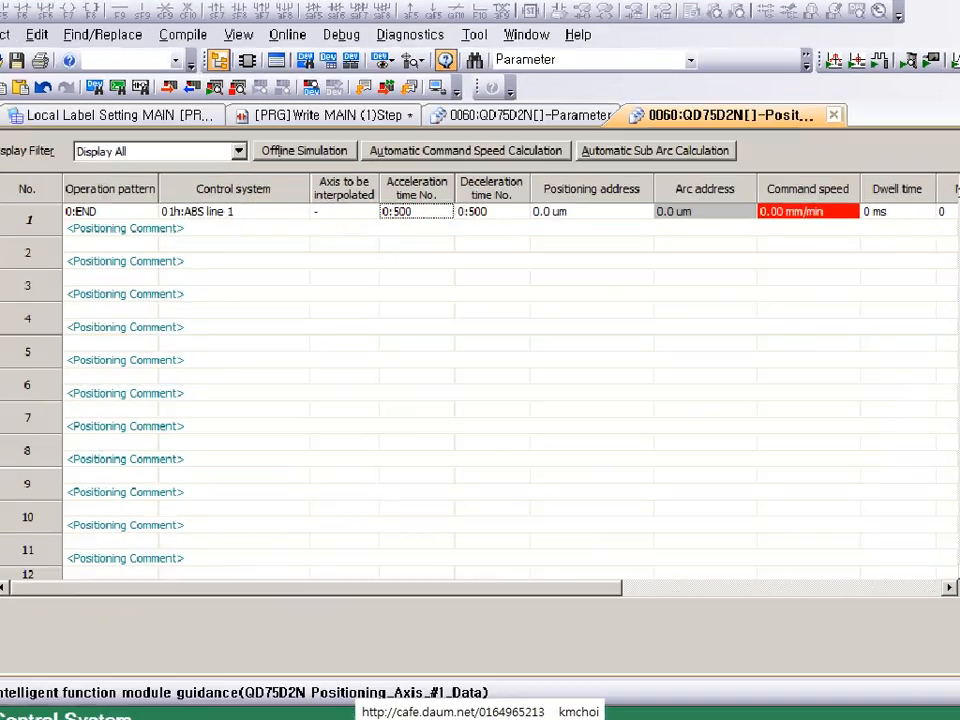
{"action": "left_click", "coordinate": [509, 212]}
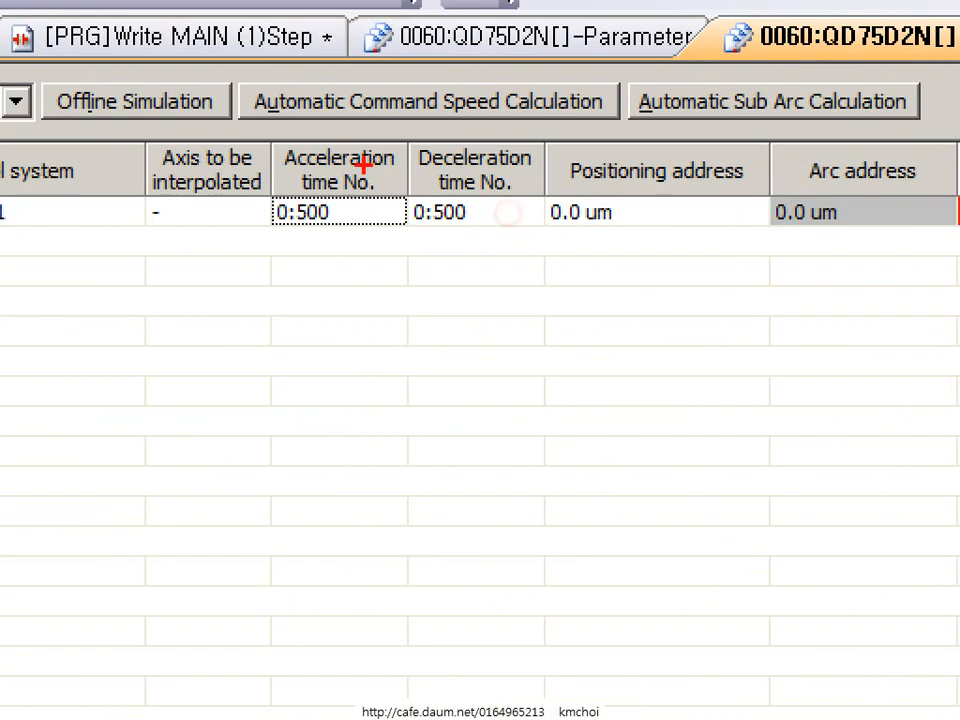
{"action": "left_click_drag", "start_coordinate": [374, 163], "coordinate": [456, 247]}
{"action": "left_click_drag", "start_coordinate": [436, 146], "coordinate": [557, 317]}
{"action": "key", "text": "Escape"}
{"action": "key", "text": "ctrl+2"}
{"action": "left_click_drag", "start_coordinate": [502, 330], "coordinate": [508, 337]}
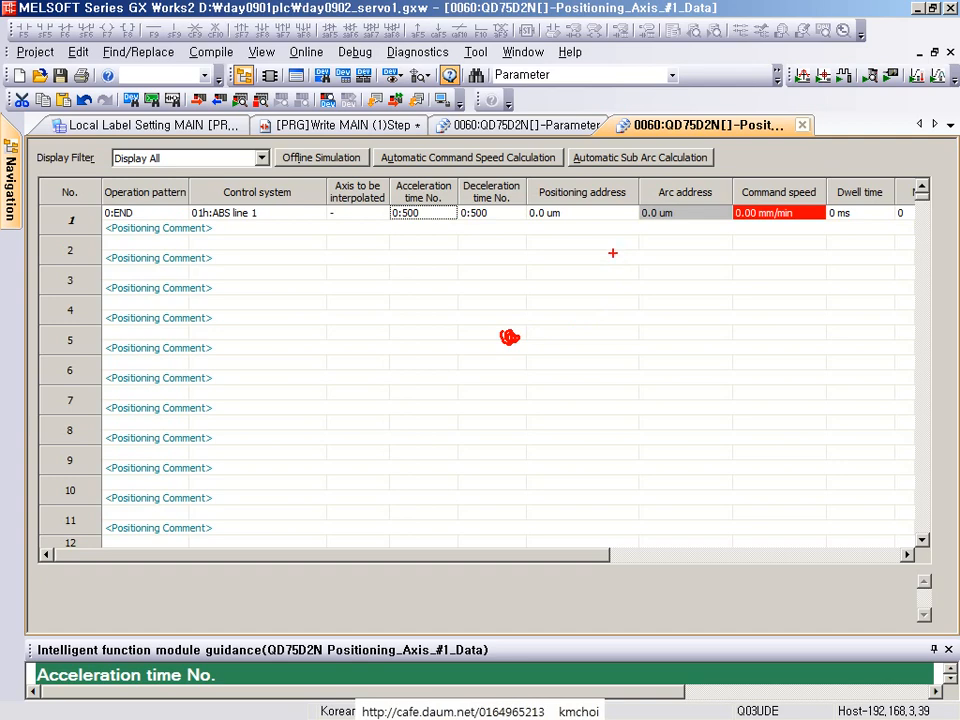
{"action": "left_click_drag", "start_coordinate": [612, 252], "coordinate": [614, 250]}
{"action": "left_click_drag", "start_coordinate": [508, 337], "coordinate": [614, 252]}
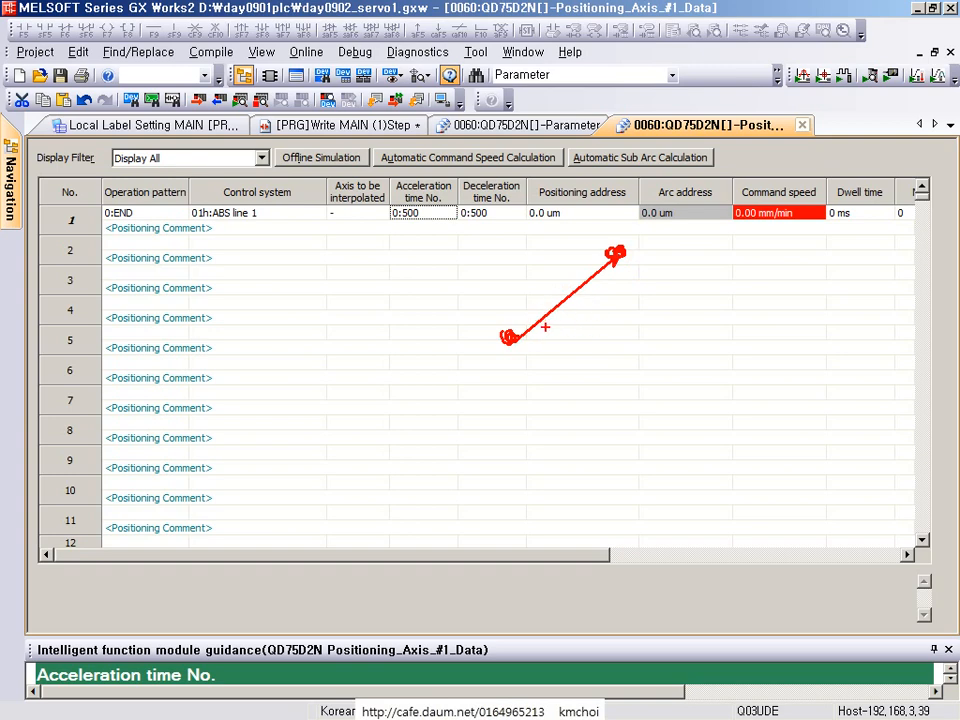
{"action": "left_click_drag", "start_coordinate": [512, 270], "coordinate": [515, 355]}
{"action": "left_click_drag", "start_coordinate": [614, 232], "coordinate": [620, 340]}
{"action": "mouse_move", "coordinate": [392, 184]}
{"action": "left_mouse_down"}
{"action": "mouse_move", "coordinate": [410, 237]}
{"action": "mouse_move", "coordinate": [425, 238]}
{"action": "left_mouse_up"}
{"action": "key", "text": "ctrl+z"}
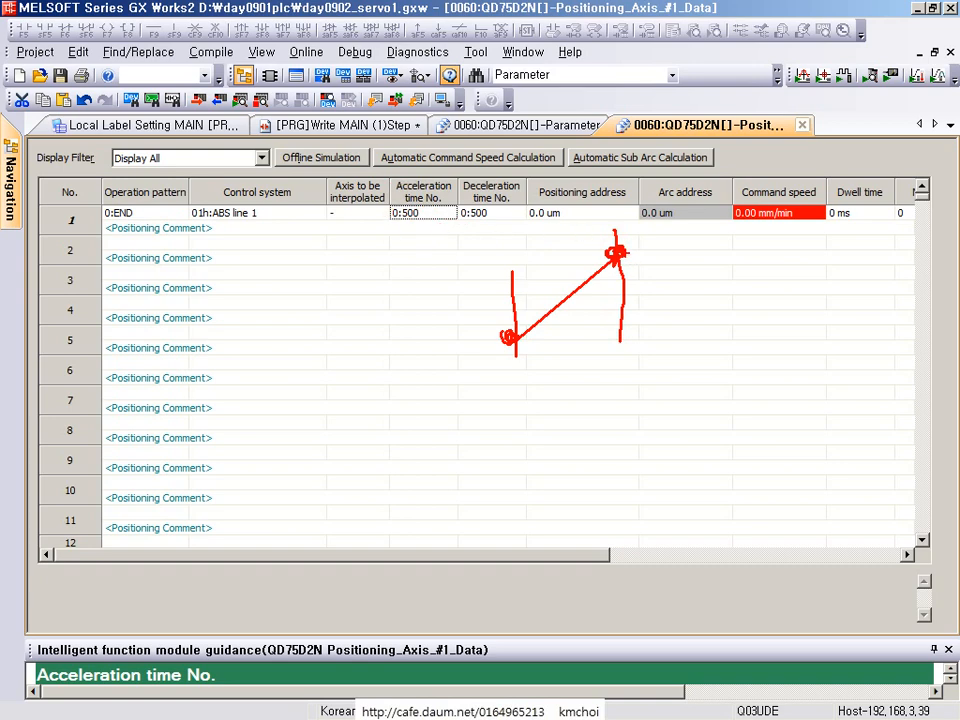
{"action": "left_click_drag", "start_coordinate": [617, 255], "coordinate": [733, 338]}
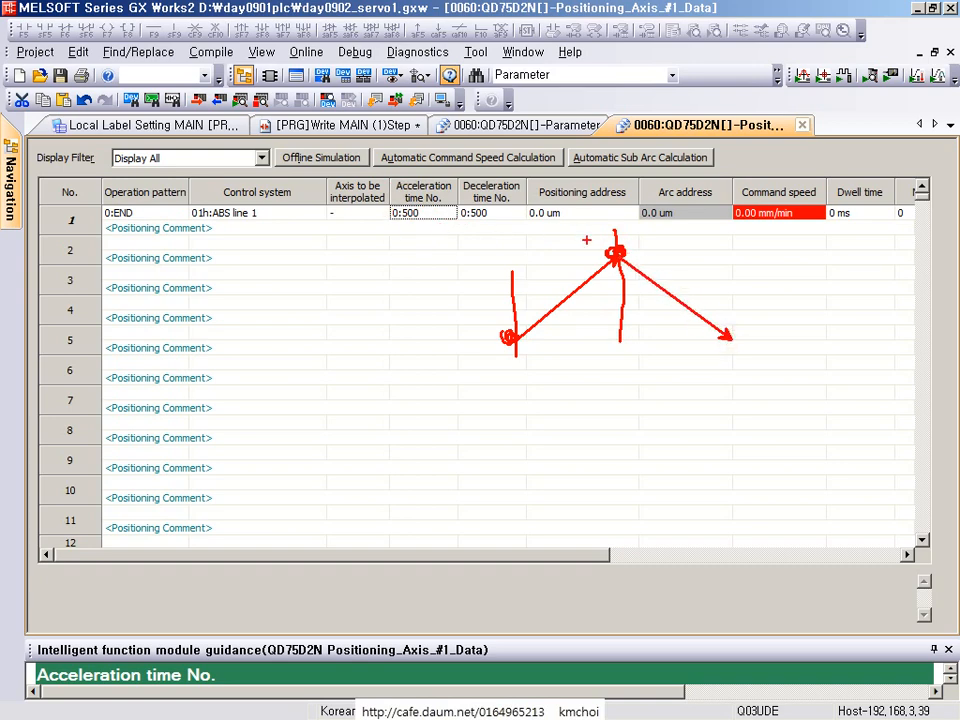
{"action": "left_click_drag", "start_coordinate": [456, 201], "coordinate": [490, 238]}
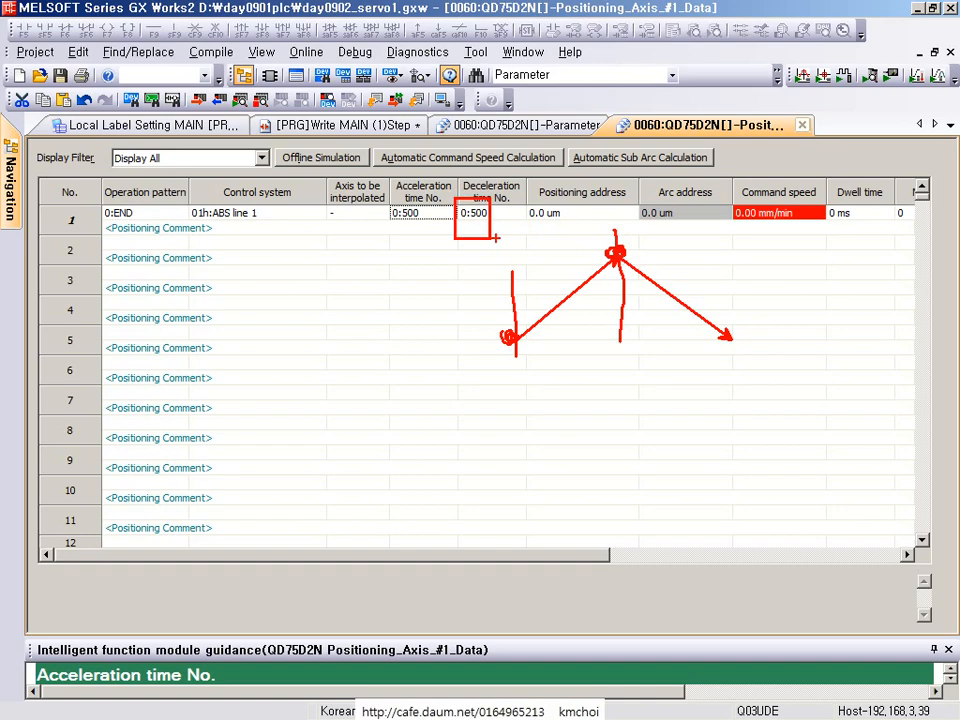
{"action": "key", "text": "Escape"}
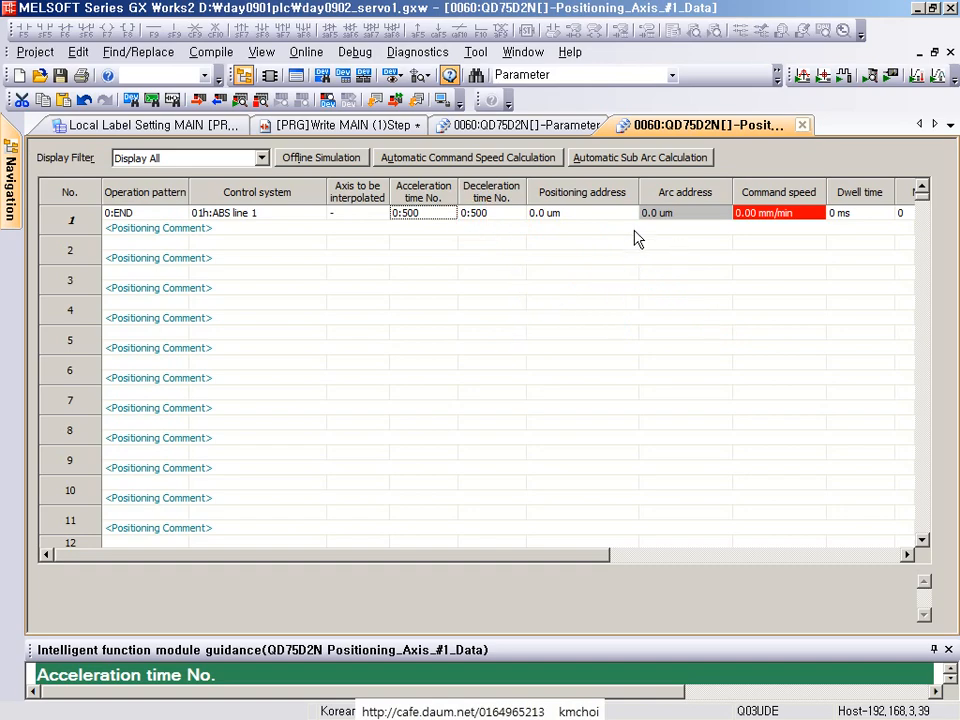
- Look at the available acceleration time numbers for positioning data No. 1
{"action": "double_click", "coordinate": [440, 217]}
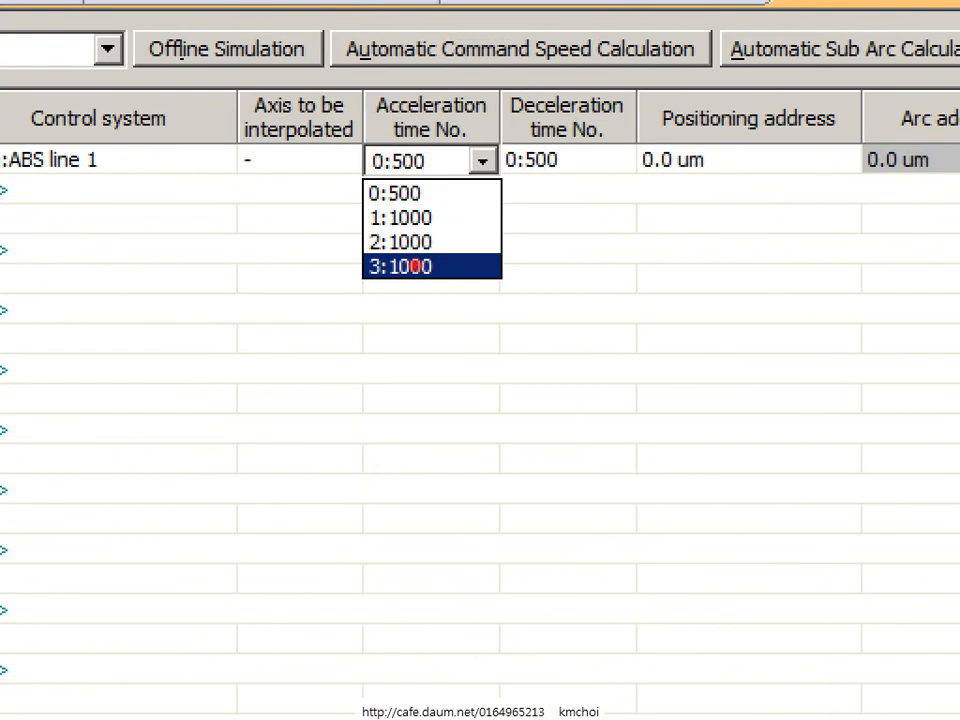
{"action": "left_click_drag", "start_coordinate": [385, 201], "coordinate": [468, 291]}
{"action": "key", "text": "Escape"}
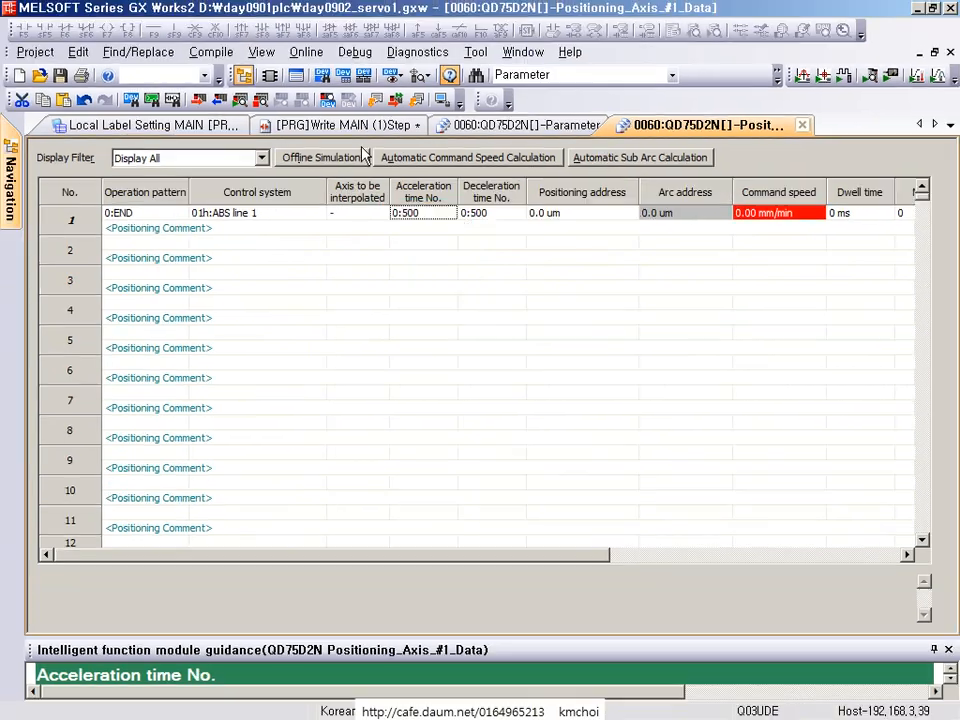
- Look up axis 1's acceleration and deceleration times 0 to 3 in the QD75D2N parameters
{"action": "left_click", "coordinate": [566, 0]}
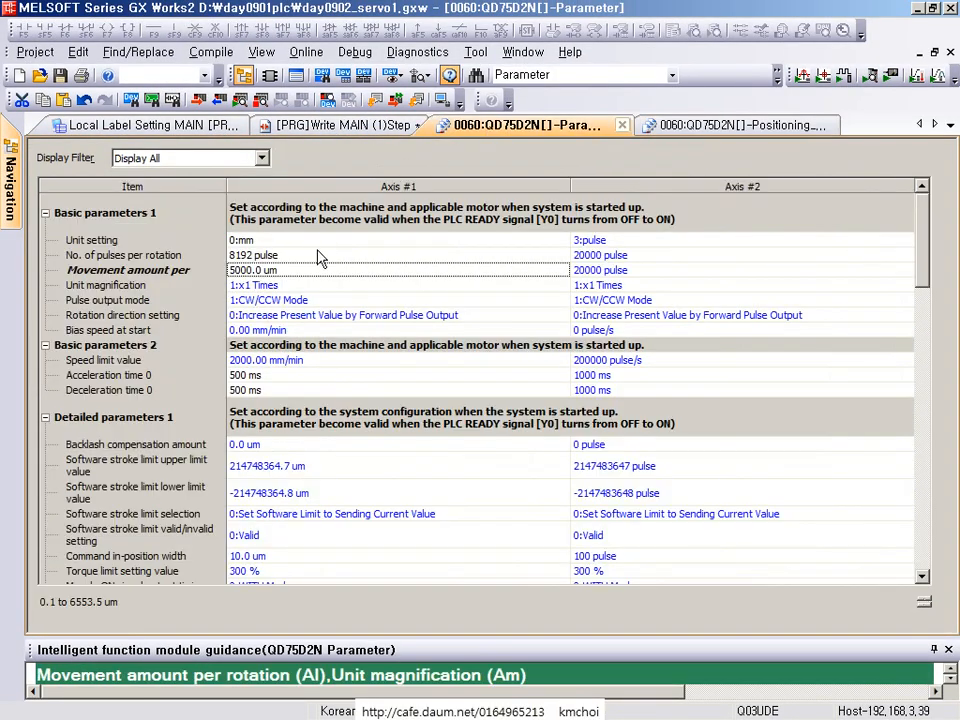
{"action": "scroll", "coordinate": [330, 250], "scroll_direction": "down", "scroll_amount": 1}
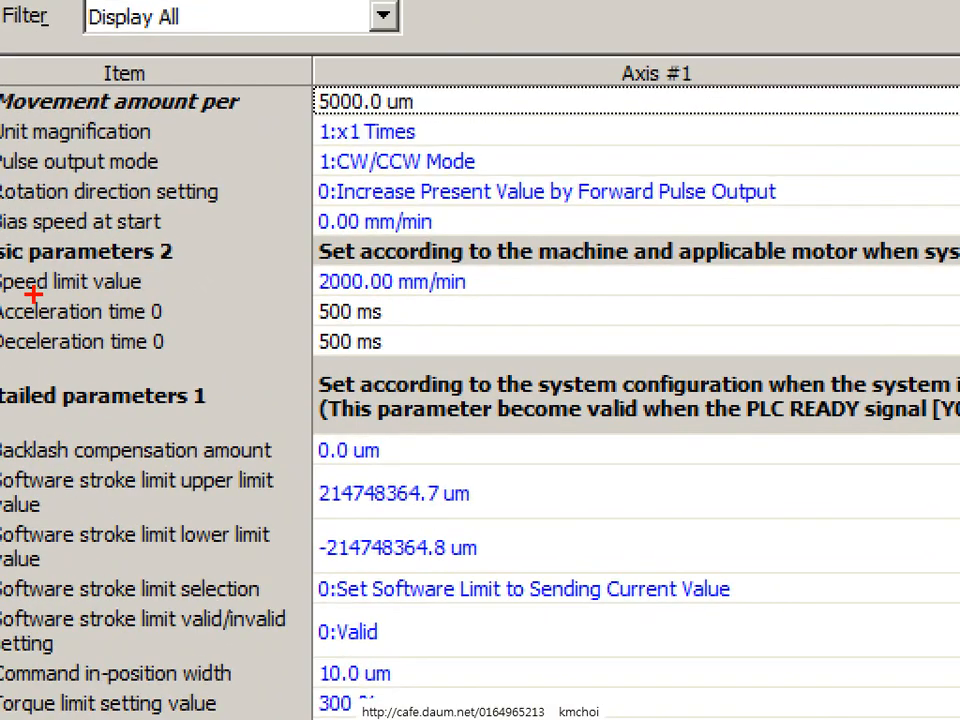
{"action": "left_click_drag", "start_coordinate": [63, 277], "coordinate": [437, 367]}
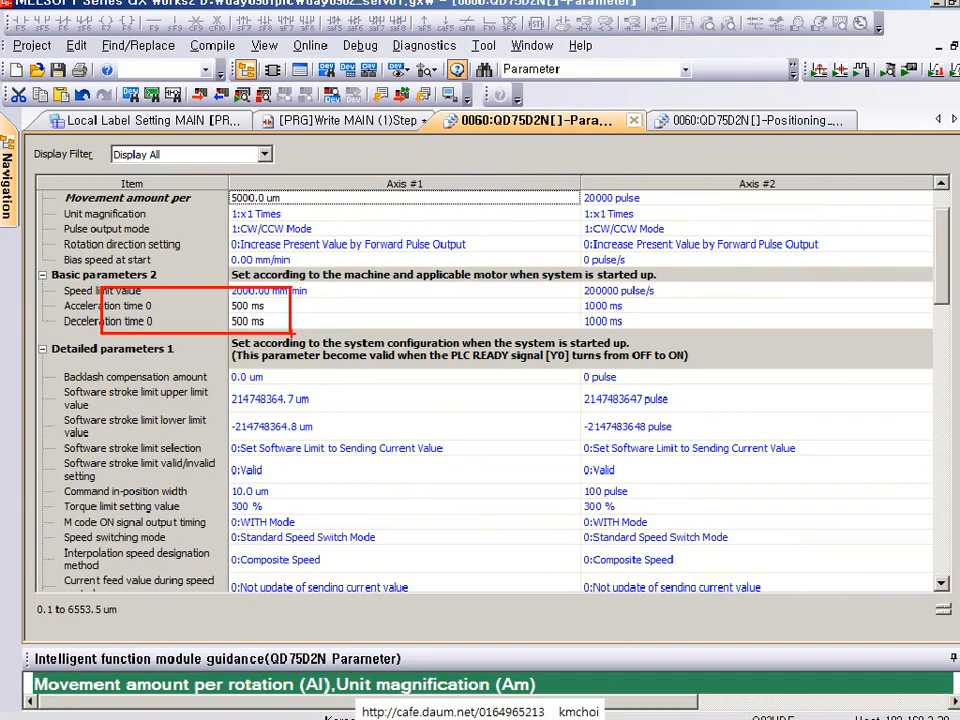
{"action": "scroll", "coordinate": [143, 299], "scroll_direction": "down", "scroll_amount": 12}
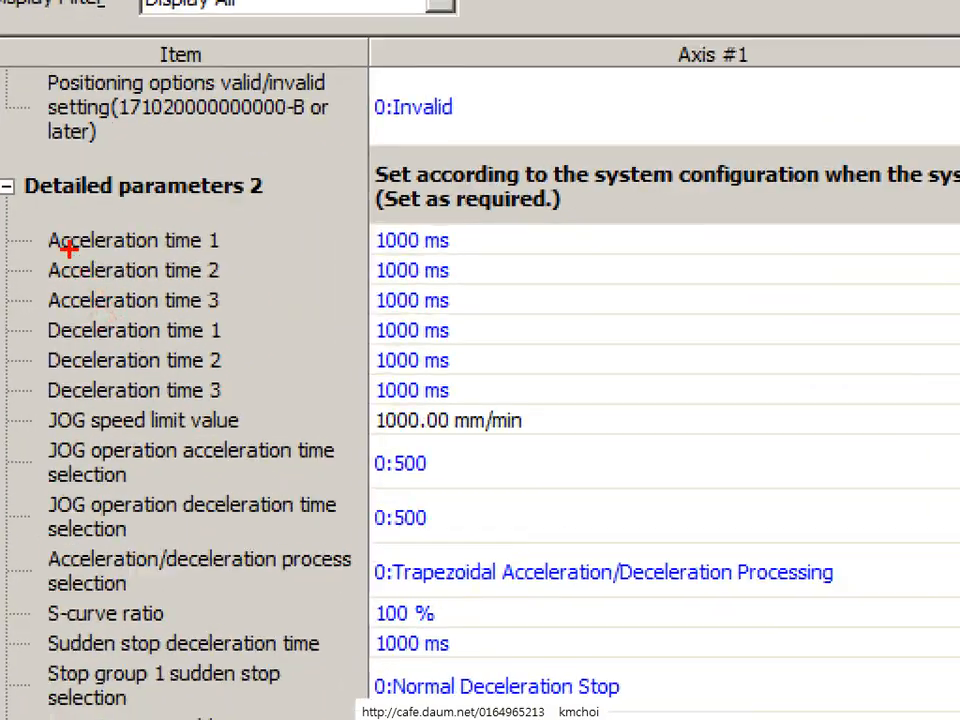
{"action": "mouse_move", "coordinate": [31, 229]}
{"action": "left_mouse_down"}
{"action": "mouse_move", "coordinate": [422, 429]}
{"action": "mouse_move", "coordinate": [497, 415]}
{"action": "left_mouse_up"}
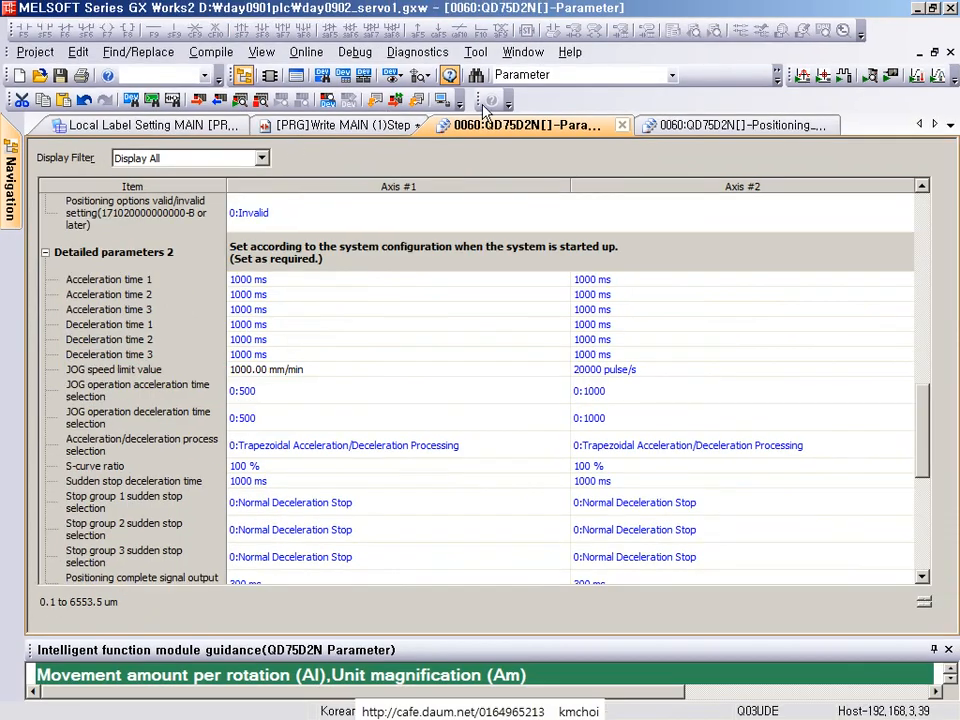
- Return to axis 1's positioning data and compare No. 1's acceleration time choices with the parameter values, leaving the selection as it is
{"action": "left_click", "coordinate": [700, 125]}
{"action": "left_click", "coordinate": [449, 213]}
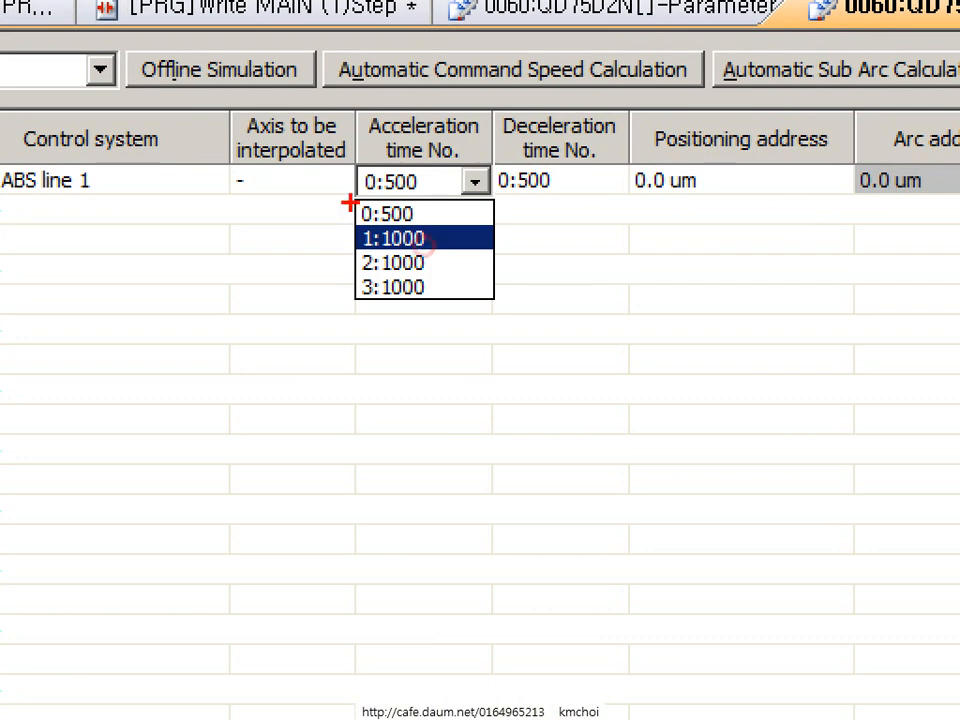
{"action": "left_click_drag", "start_coordinate": [379, 209], "coordinate": [433, 290]}
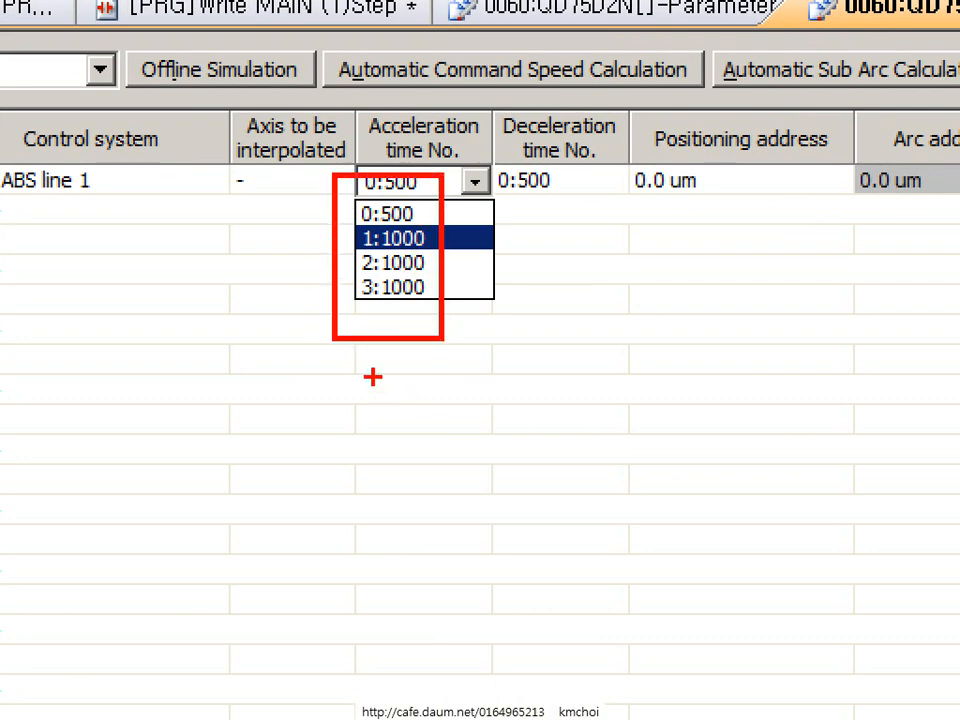
{"action": "left_click_drag", "start_coordinate": [358, 238], "coordinate": [270, 307]}
{"action": "left_click_drag", "start_coordinate": [340, 298], "coordinate": [240, 380]}
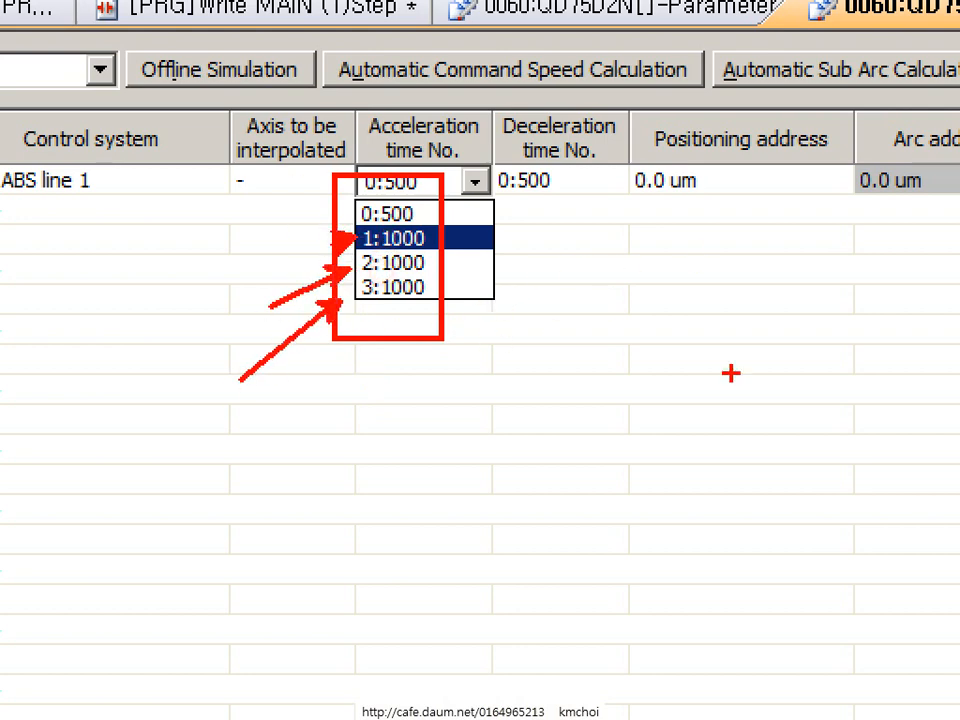
{"action": "key", "text": "Escape"}
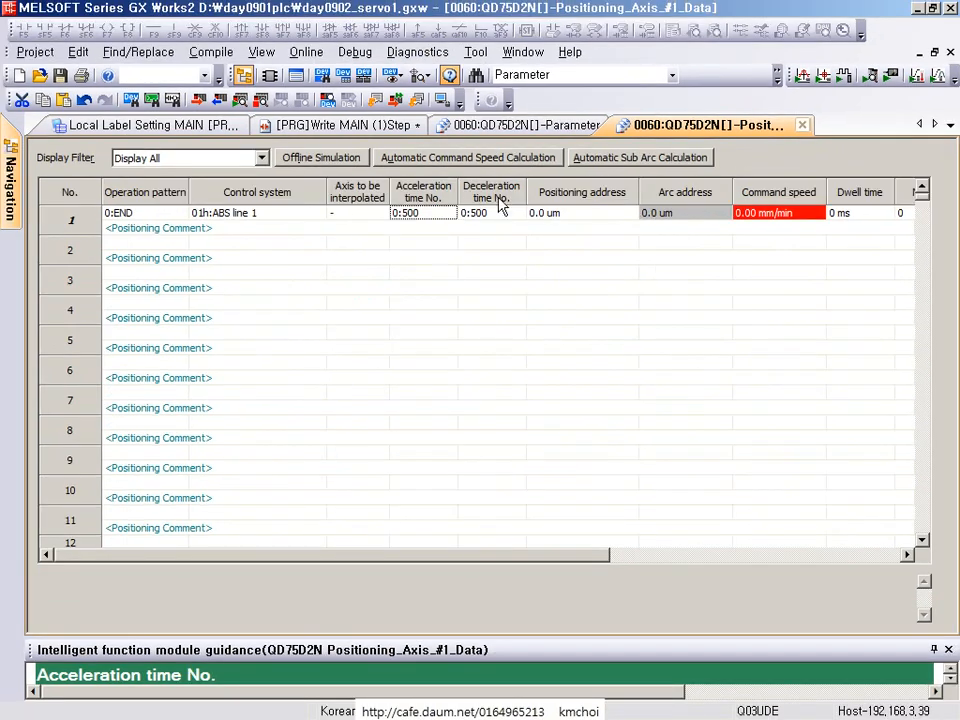
- Set the positioning address of positioning data No. 1 to 20000.0 um
{"action": "left_click", "coordinate": [580, 216]}
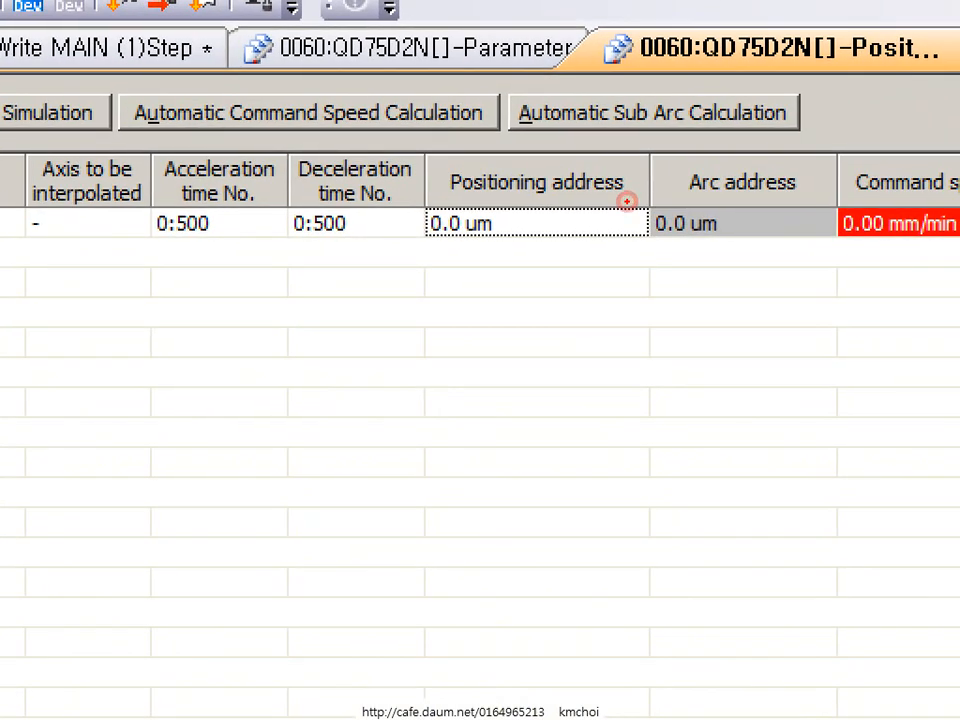
{"action": "mouse_move", "coordinate": [396, 187]}
{"action": "left_mouse_down"}
{"action": "mouse_move", "coordinate": [574, 253]}
{"action": "mouse_move", "coordinate": [690, 265]}
{"action": "left_mouse_up"}
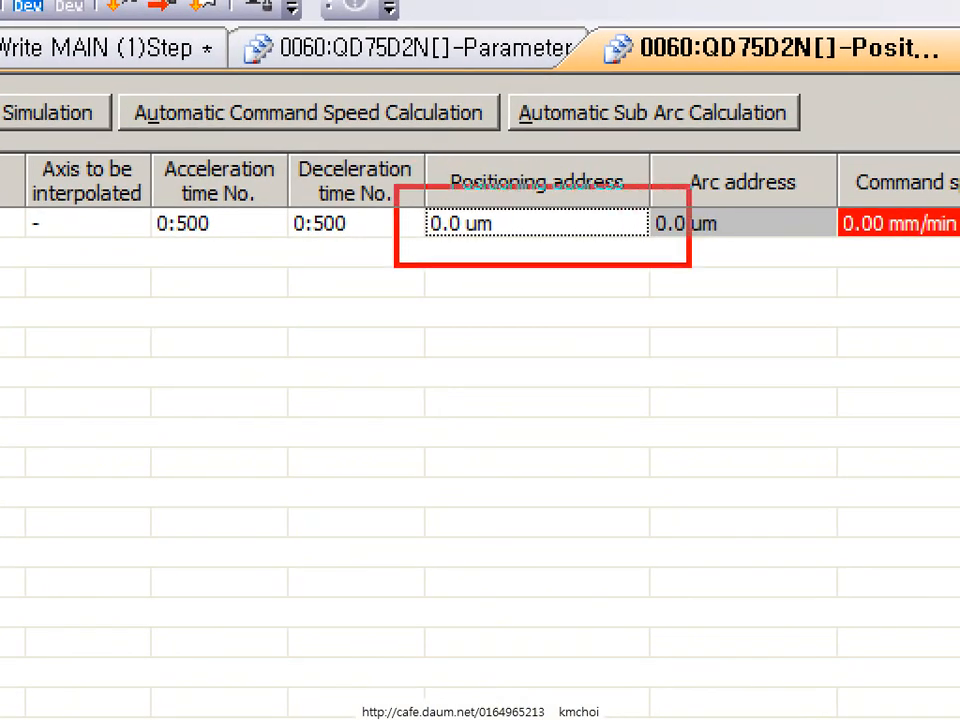
{"action": "key", "text": "e"}
{"action": "left_click_drag", "start_coordinate": [487, 238], "coordinate": [486, 406]}
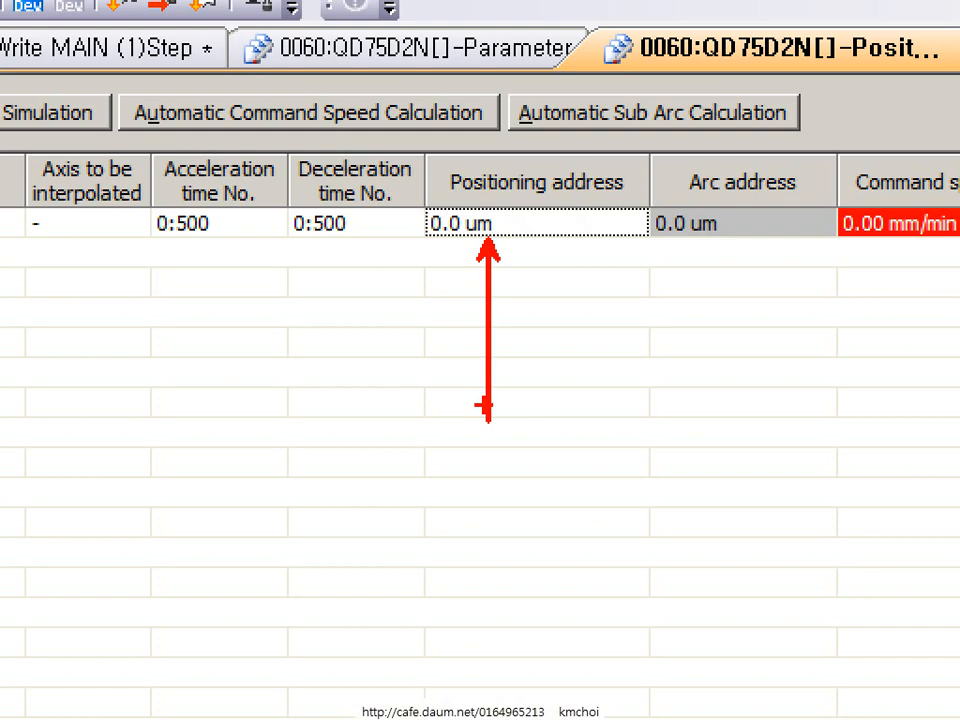
{"action": "key", "text": "Escape"}
{"action": "double_click", "coordinate": [592, 214]}
{"action": "left_click_drag", "start_coordinate": [589, 213], "coordinate": [456, 214]}
{"action": "type", "text": "20000"}
{"action": "key", "text": "Return"}
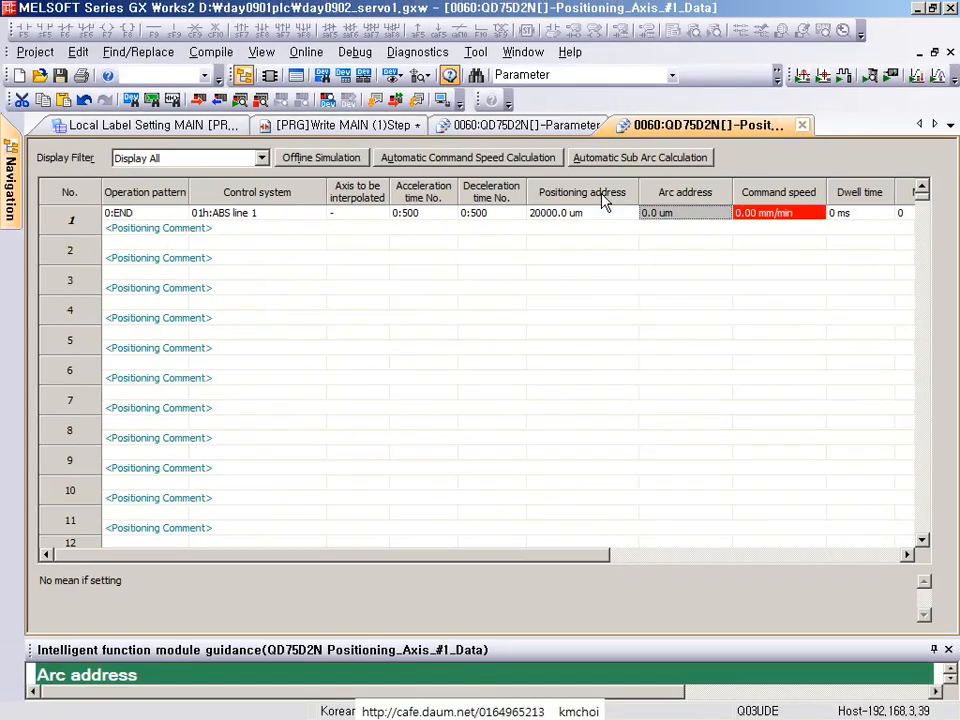
{"action": "left_click", "coordinate": [604, 212]}
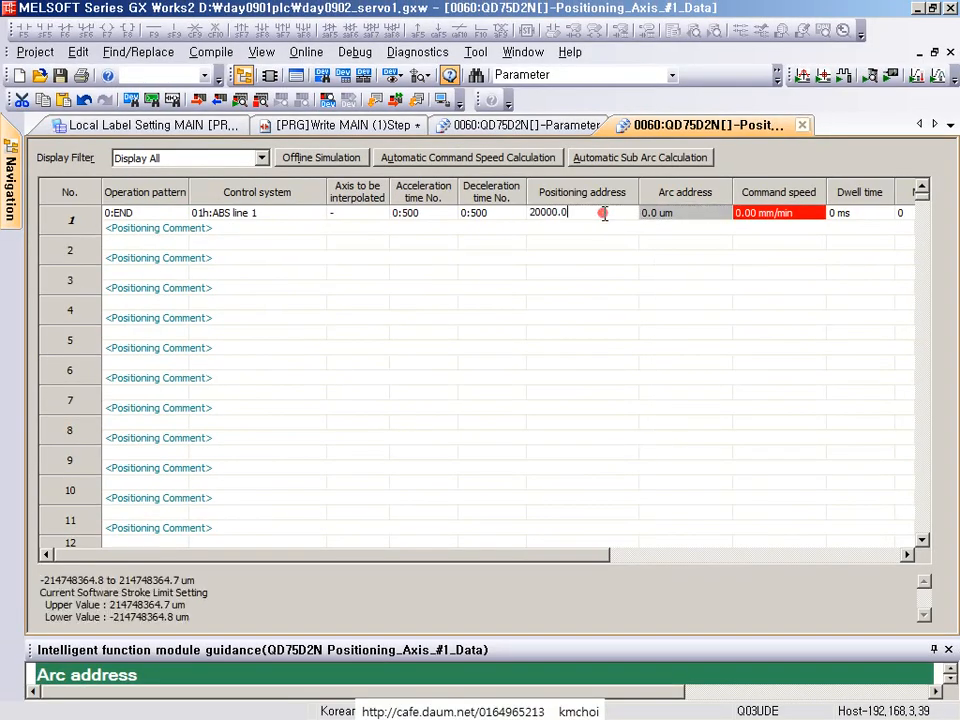
{"action": "double_click", "coordinate": [604, 212]}
{"action": "type", "text": "20000"}
{"action": "key", "text": "Return"}
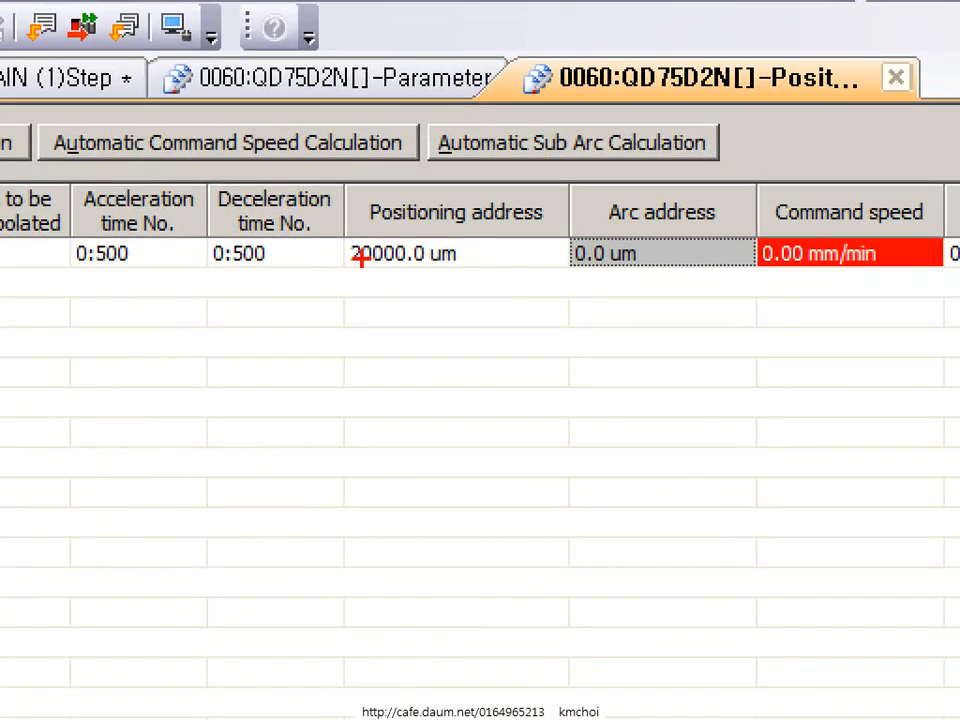
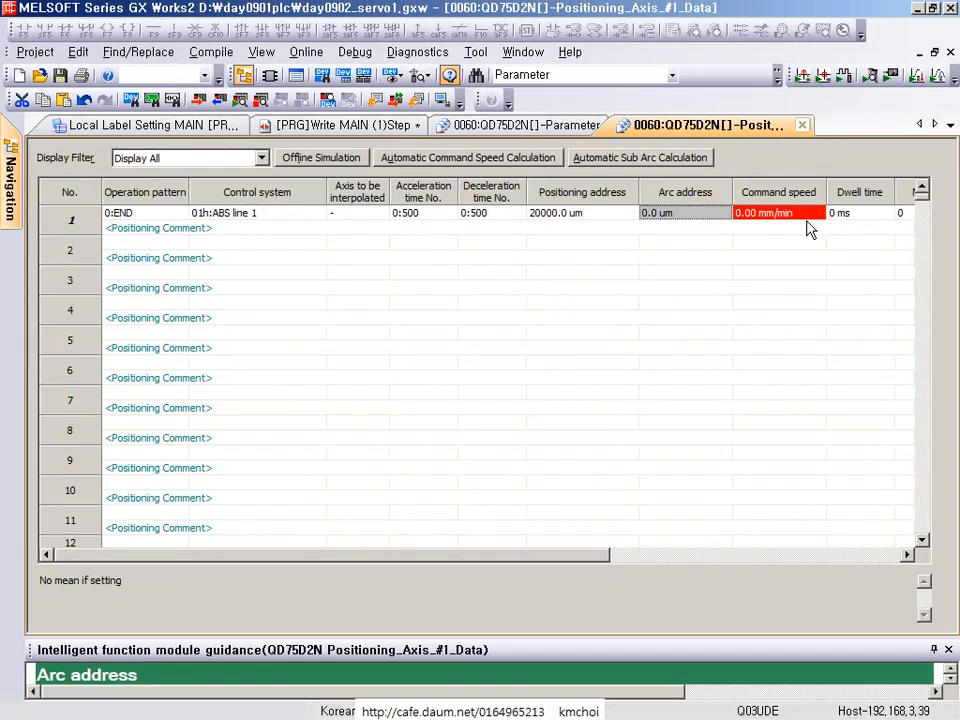
- Set the command speed of positioning data No. 1 to 2000.00 mm/min
{"action": "left_click", "coordinate": [779, 257]}
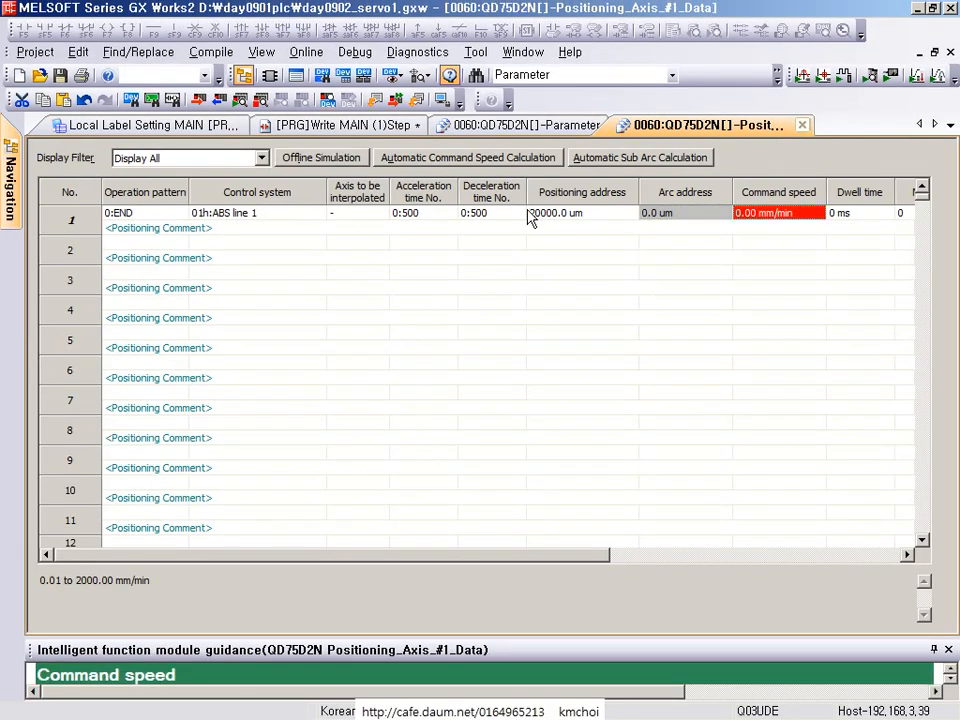
{"action": "left_click_drag", "start_coordinate": [511, 199], "coordinate": [594, 231]}
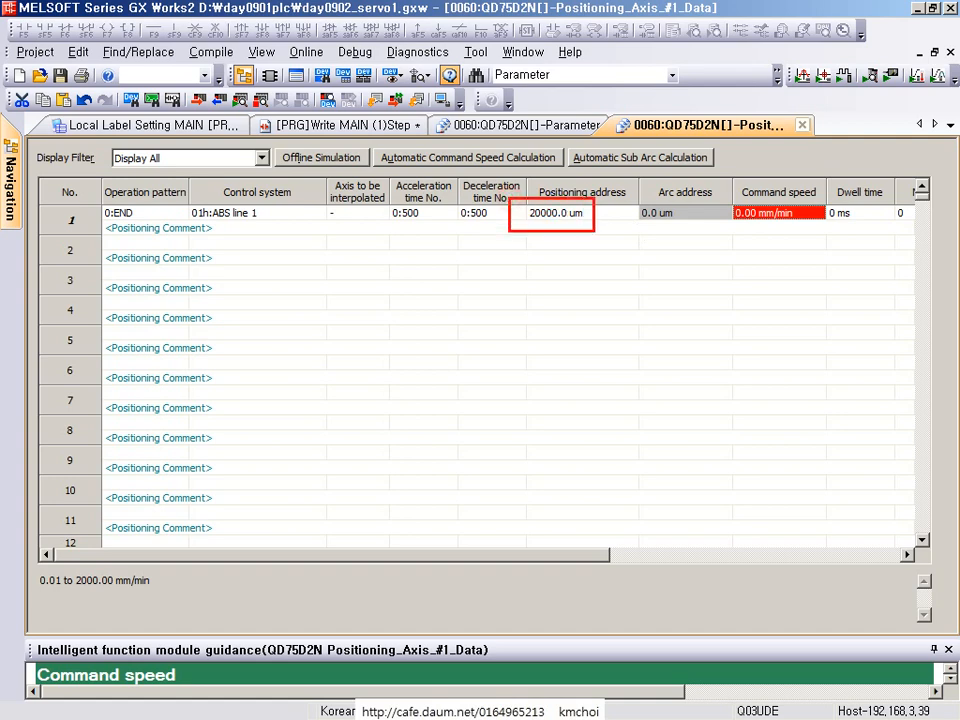
{"action": "left_click_drag", "start_coordinate": [185, 193], "coordinate": [270, 232]}
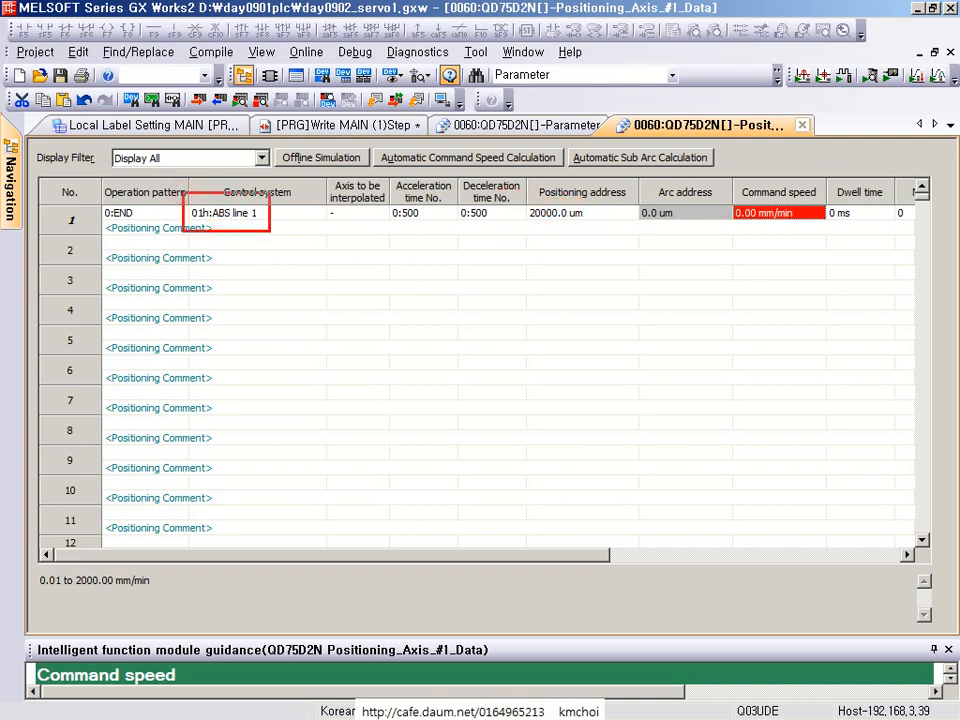
{"action": "left_click_drag", "start_coordinate": [522, 196], "coordinate": [595, 232]}
{"action": "mouse_move", "coordinate": [729, 182]}
{"action": "left_mouse_down"}
{"action": "mouse_move", "coordinate": [822, 245]}
{"action": "mouse_move", "coordinate": [821, 256]}
{"action": "left_mouse_up"}
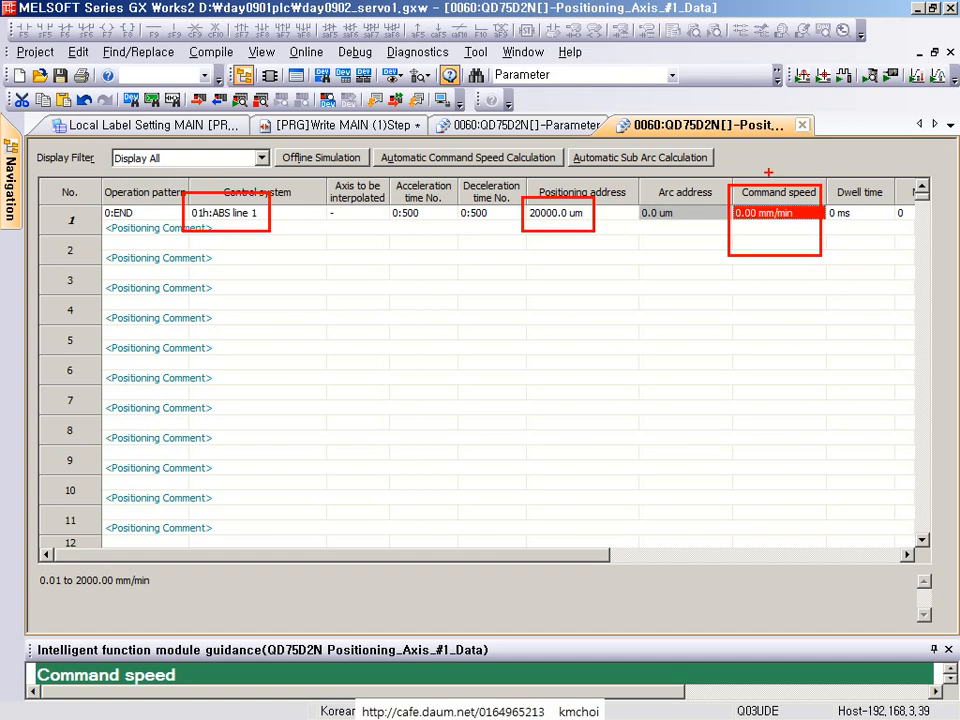
{"action": "key", "text": "Escape"}
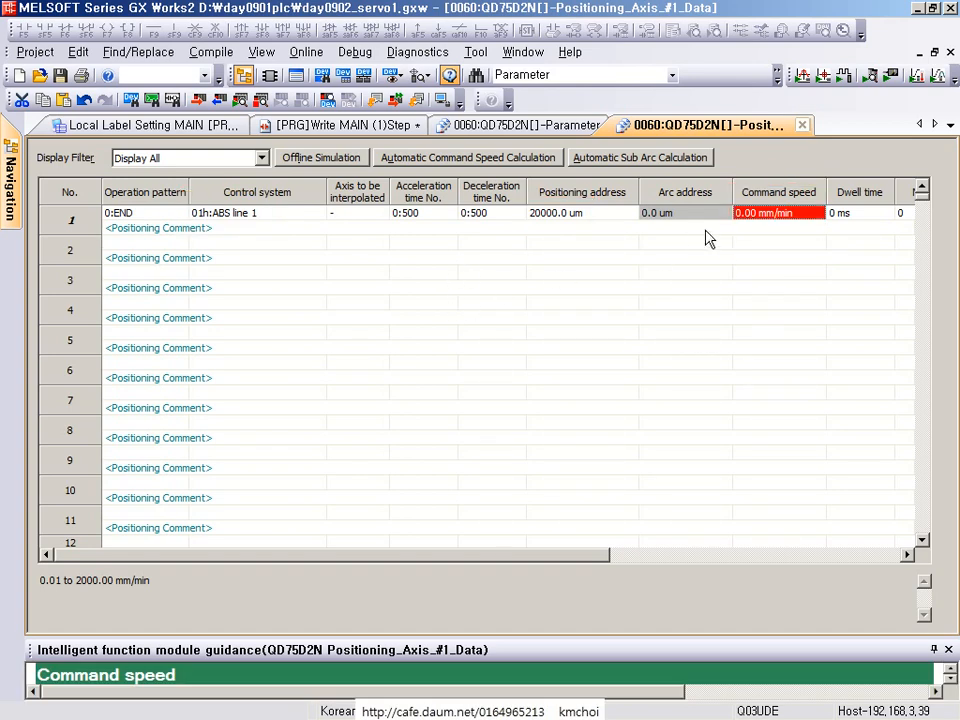
{"action": "double_click", "coordinate": [770, 218]}
{"action": "type", "text": "2000"}
{"action": "key", "text": "Return"}
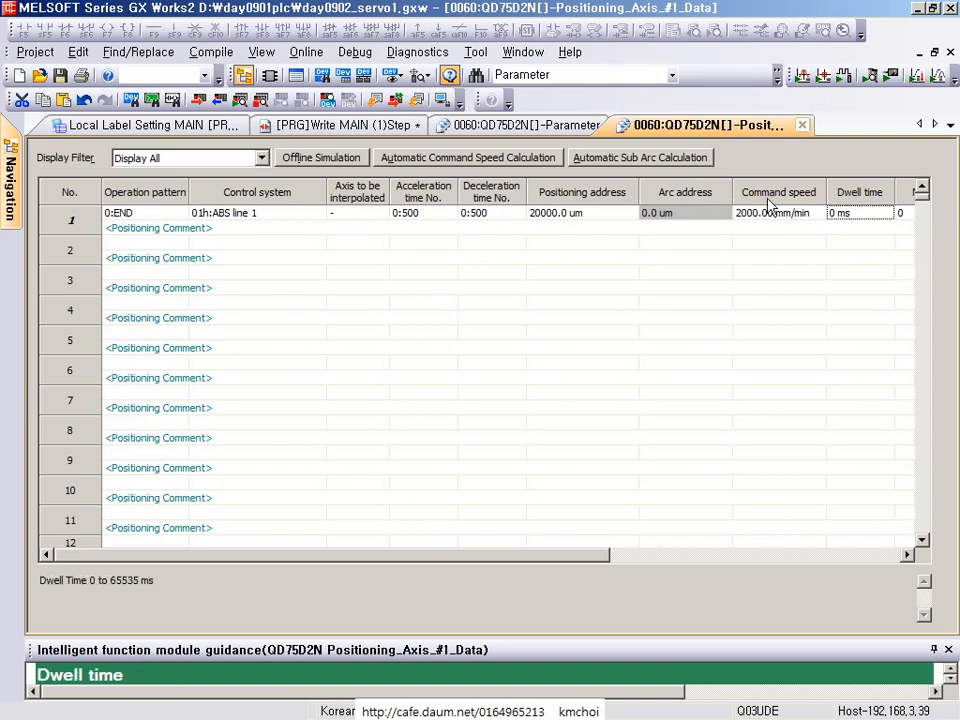
- Examine the dwell time setting of positioning data No. 1 and its allowed range
{"action": "left_click", "coordinate": [750, 257]}
{"action": "left_click", "coordinate": [785, 214]}
{"action": "left_click", "coordinate": [845, 213]}
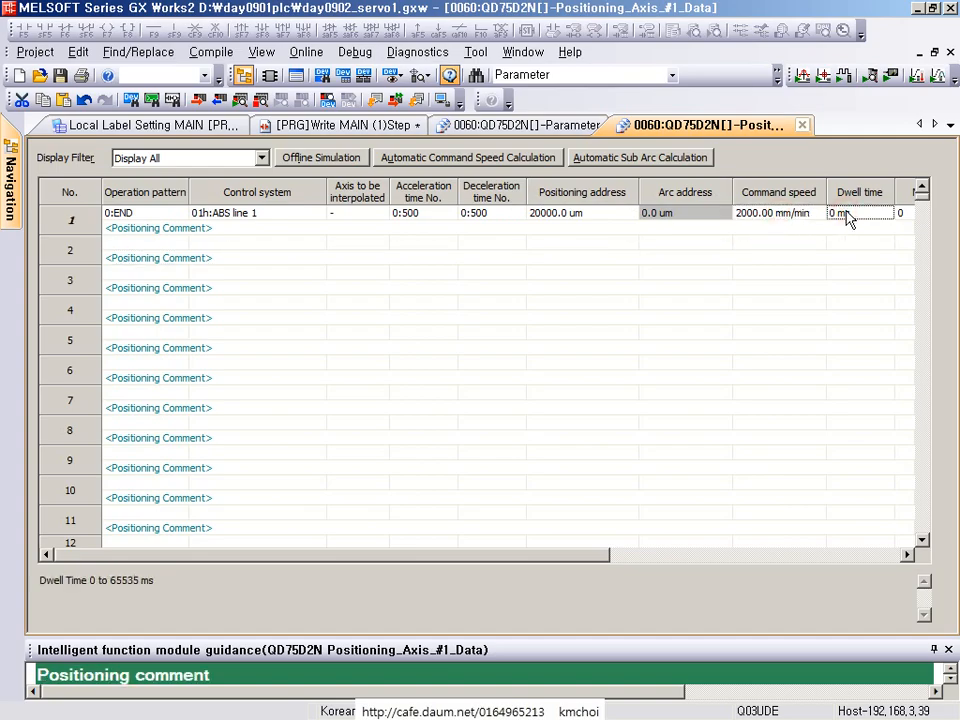
{"action": "key", "text": "ctrl+1"}
{"action": "left_click", "coordinate": [860, 213]}
{"action": "left_click_drag", "start_coordinate": [749, 126], "coordinate": [882, 300], "text": "ctrl"}
{"action": "key", "text": "Escape"}
{"action": "key", "text": "ctrl+2"}
{"action": "left_click_drag", "start_coordinate": [601, 274], "coordinate": [750, 274], "text": "shift"}
{"action": "mouse_move", "coordinate": [586, 391]}
{"action": "left_mouse_down"}
{"action": "mouse_move", "coordinate": [612, 382]}
{"action": "mouse_move", "coordinate": [632, 274]}
{"action": "left_mouse_up"}
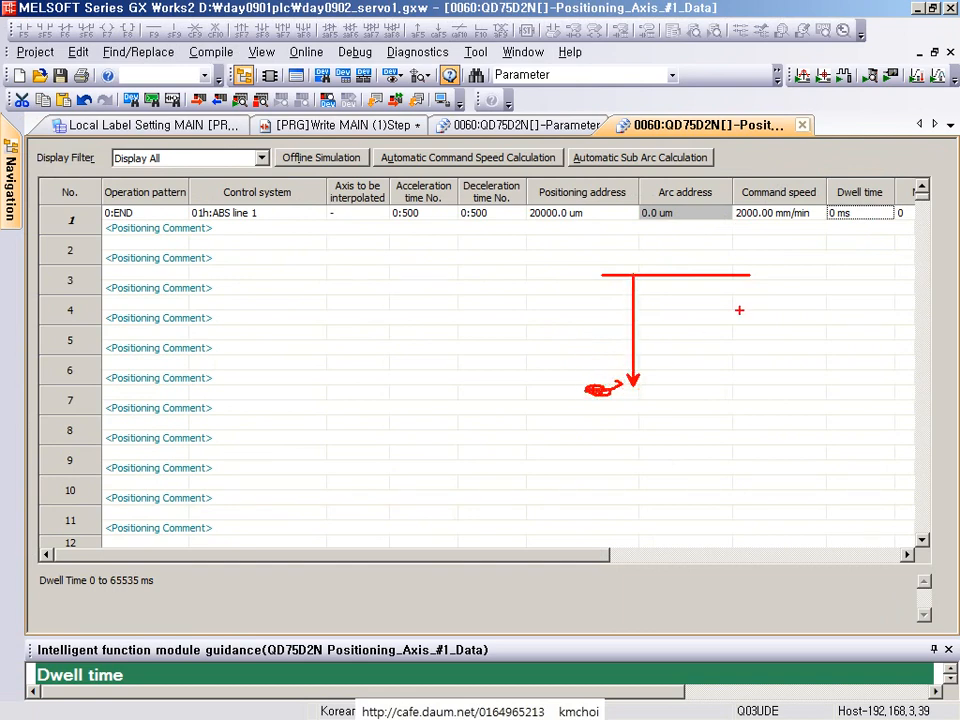
{"action": "mouse_move", "coordinate": [826, 184]}
{"action": "left_mouse_down", "text": "ctrl"}
{"action": "mouse_move", "coordinate": [861, 223]}
{"action": "mouse_move", "coordinate": [889, 230]}
{"action": "mouse_move", "coordinate": [828, 228]}
{"action": "mouse_move", "coordinate": [846, 205]}
{"action": "left_mouse_up", "text": "ctrl"}
{"action": "key", "text": "ctrl+z"}
{"action": "key", "text": "ctrl+z"}
{"action": "left_click_drag", "start_coordinate": [615, 393], "coordinate": [654, 390]}
{"action": "mouse_move", "coordinate": [834, 221]}
{"action": "left_mouse_down"}
{"action": "mouse_move", "coordinate": [854, 222]}
{"action": "mouse_move", "coordinate": [842, 220]}
{"action": "left_mouse_up"}
{"action": "key", "text": "ctrl+z"}
{"action": "left_click_drag", "start_coordinate": [617, 392], "coordinate": [663, 393]}
{"action": "key", "text": "Escape"}
- Examine the remaining settings of positioning data No. 1 after the dwell time, focusing on the M code
{"action": "left_click_drag", "start_coordinate": [586, 553], "coordinate": [612, 554]}
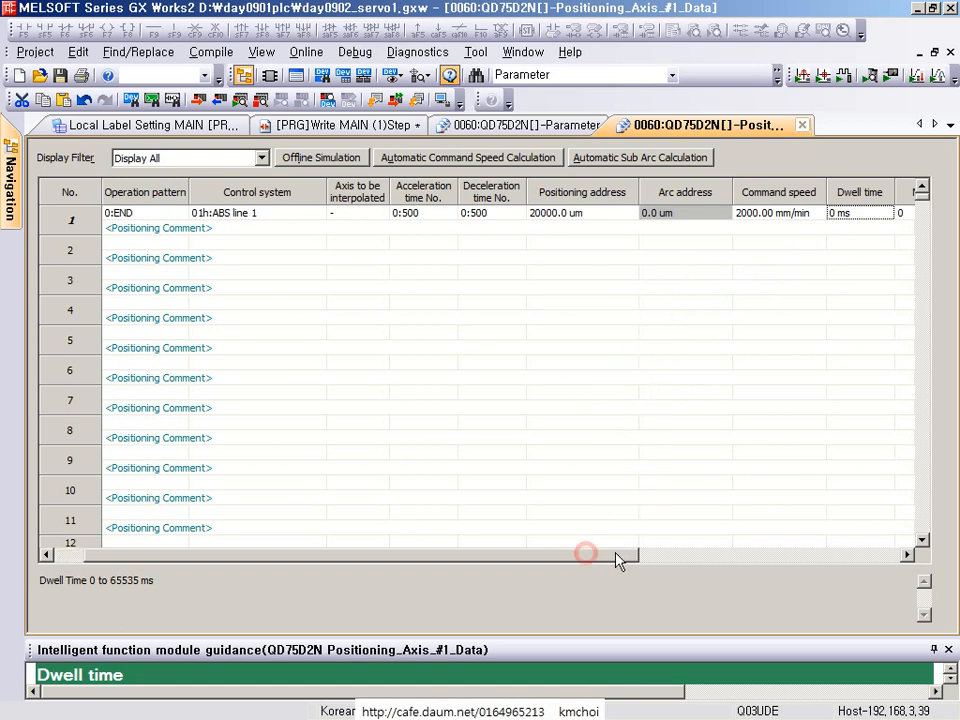
{"action": "left_click", "coordinate": [640, 555]}
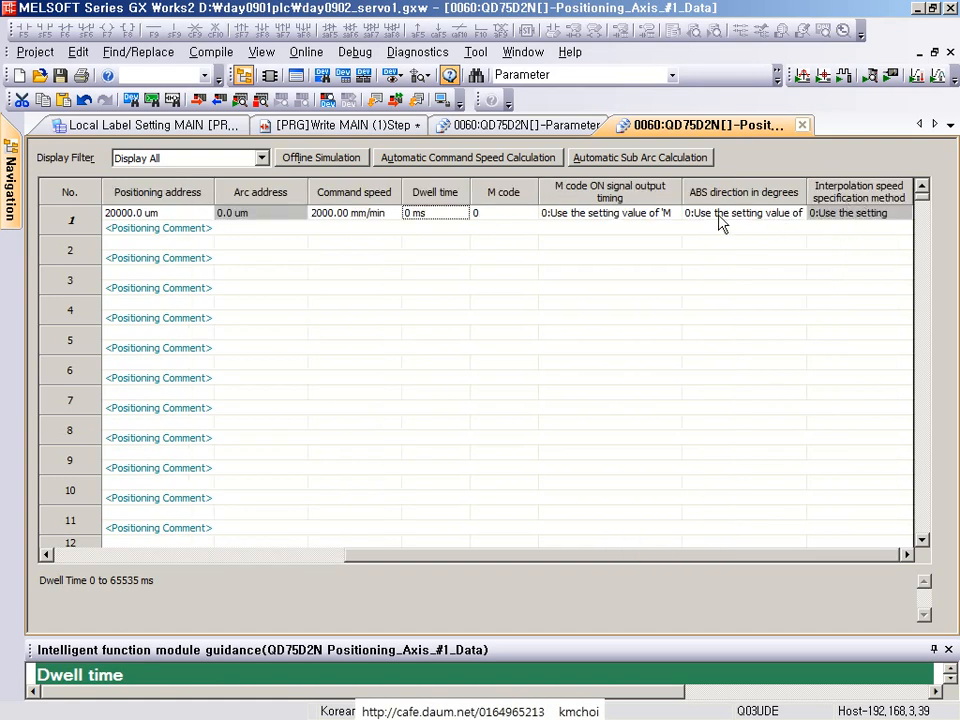
{"action": "left_click", "coordinate": [490, 196]}
{"action": "left_click", "coordinate": [489, 214]}
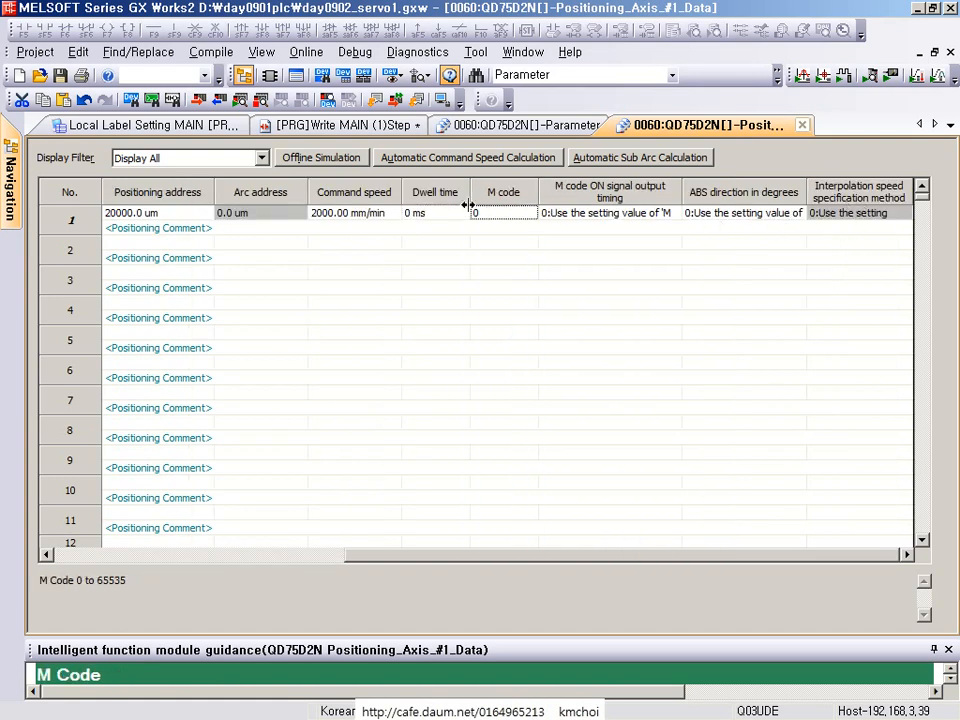
{"action": "key", "text": "ctrl+2"}
{"action": "left_click_drag", "start_coordinate": [349, 220], "coordinate": [363, 335]}
{"action": "mouse_move", "coordinate": [467, 246]}
{"action": "left_mouse_down"}
{"action": "mouse_move", "coordinate": [529, 193]}
{"action": "mouse_move", "coordinate": [546, 192]}
{"action": "left_mouse_up"}
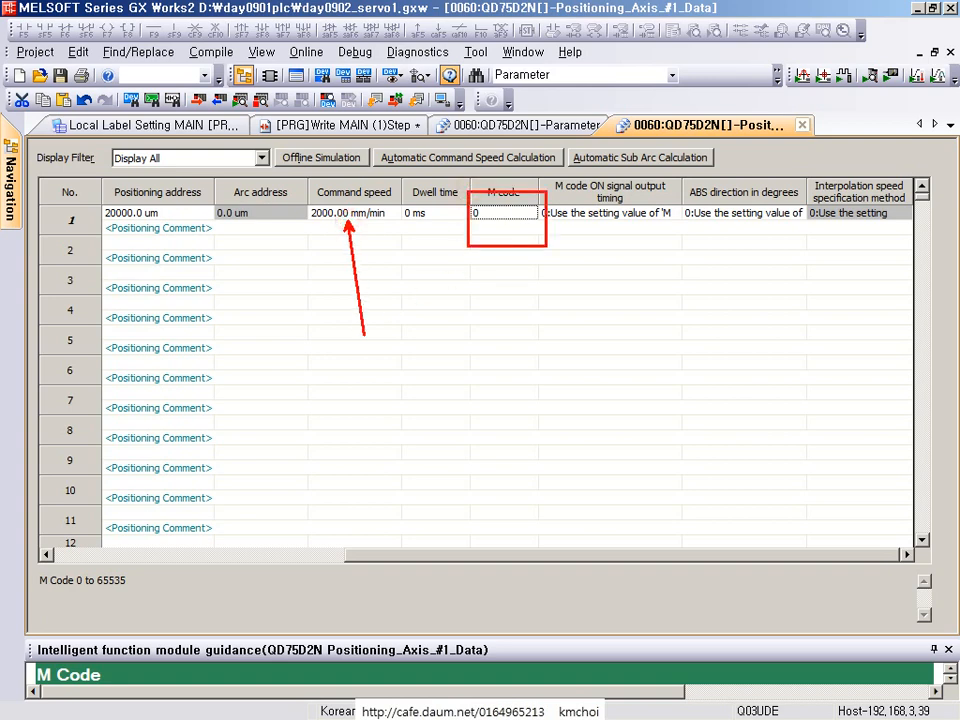
{"action": "key", "text": "Escape"}
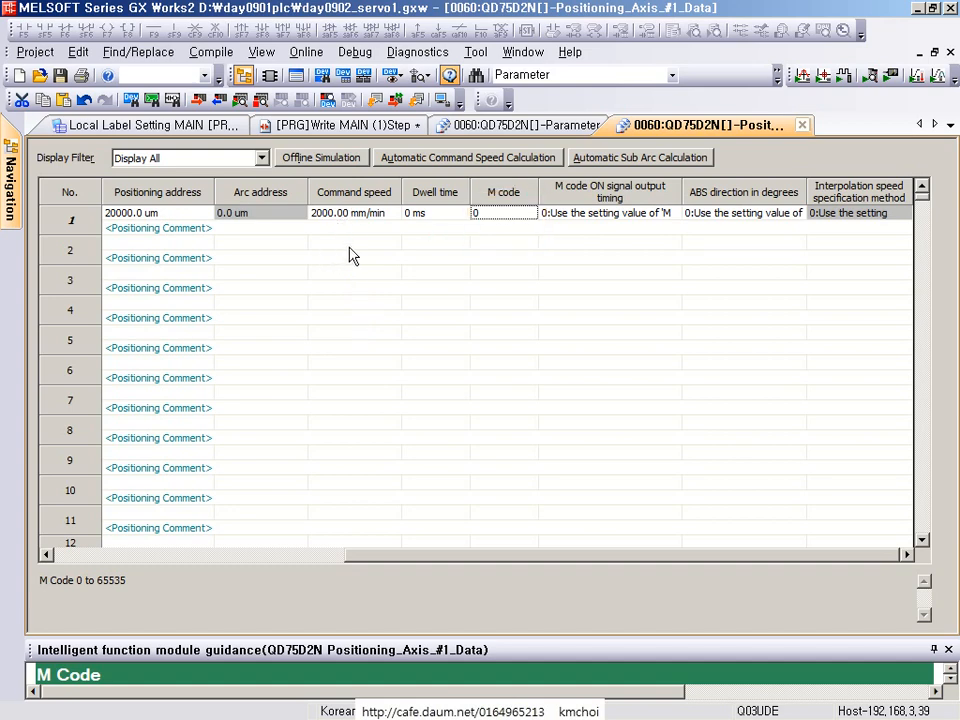
{"action": "left_click_drag", "start_coordinate": [357, 146], "coordinate": [356, 330]}
{"action": "mouse_move", "coordinate": [268, 246]}
{"action": "left_mouse_down"}
{"action": "mouse_move", "coordinate": [364, 332]}
{"action": "mouse_move", "coordinate": [450, 258]}
{"action": "left_mouse_up"}
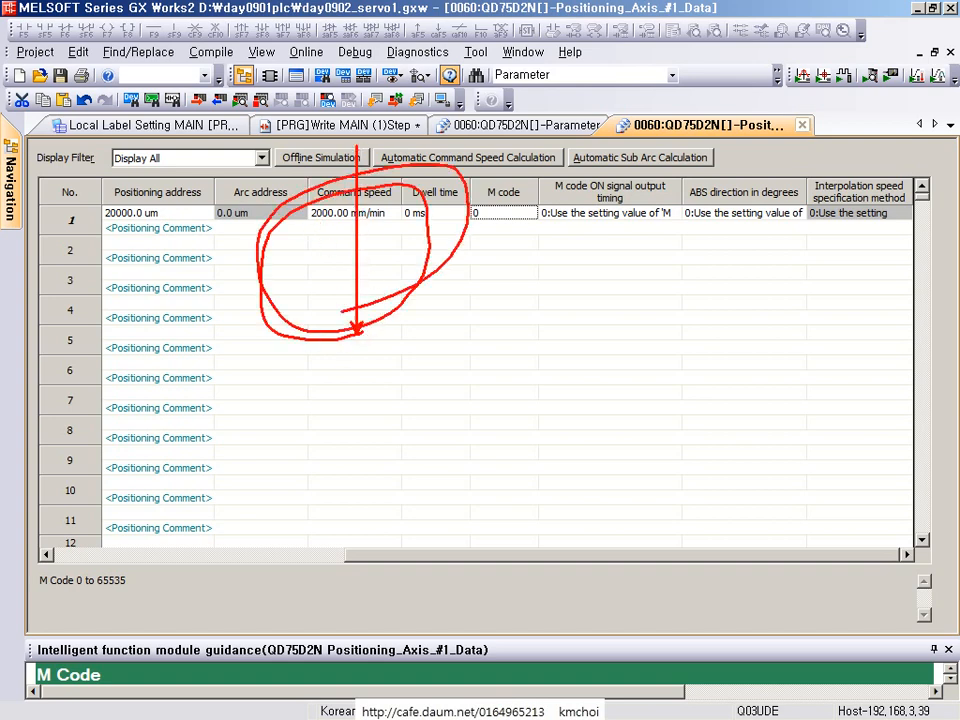
{"action": "key", "text": "ctrl+z"}
{"action": "left_click_drag", "start_coordinate": [488, 220], "coordinate": [493, 339]}
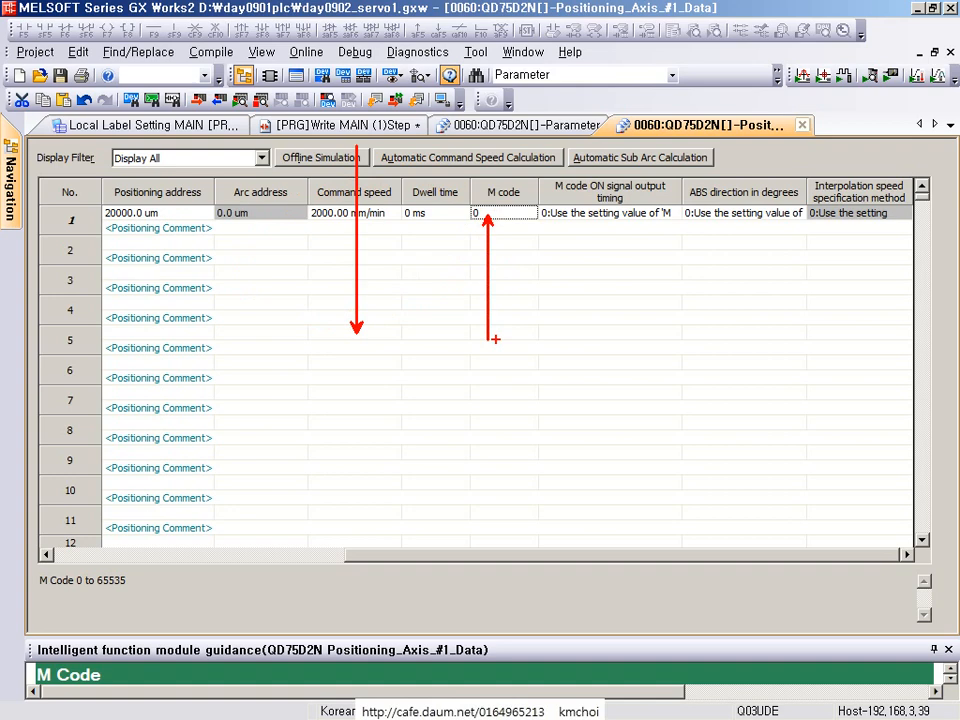
{"action": "key", "text": "Escape"}
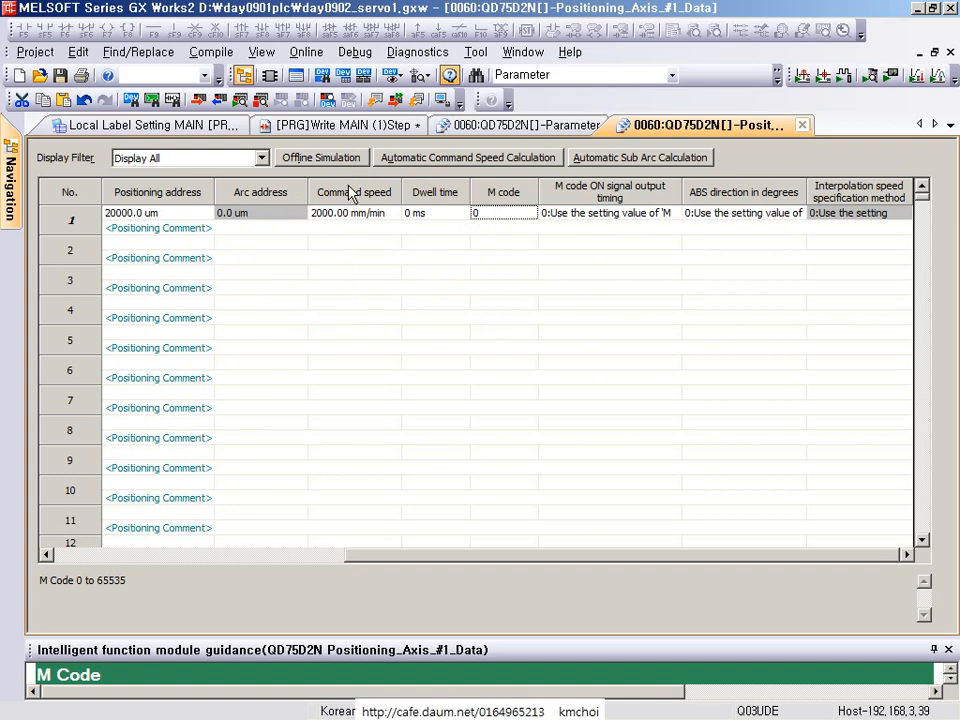
- Copy the whole row of positioning data No. 1 into positioning data No. 2
{"action": "left_click", "coordinate": [453, 222]}
{"action": "key", "text": "Home"}
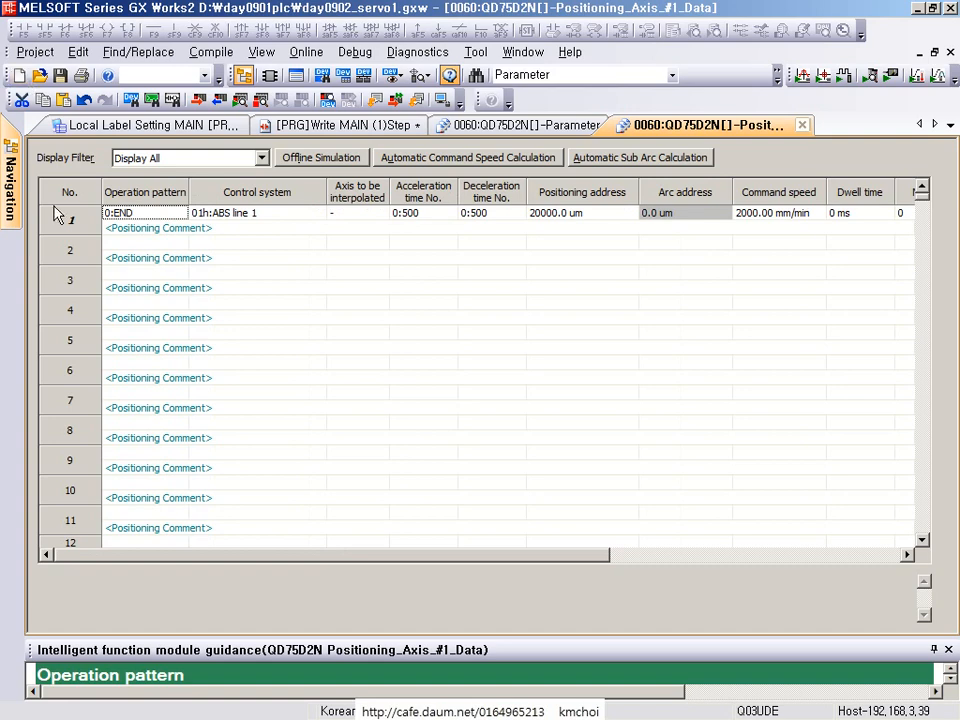
{"action": "mouse_move", "coordinate": [35, 195]}
{"action": "left_mouse_down"}
{"action": "mouse_move", "coordinate": [300, 343]}
{"action": "mouse_move", "coordinate": [904, 322]}
{"action": "left_mouse_up"}
{"action": "key", "text": "Escape"}
{"action": "left_click_drag", "start_coordinate": [166, 215], "coordinate": [210, 213]}
{"action": "left_click", "coordinate": [132, 204]}
{"action": "left_click", "coordinate": [133, 212]}
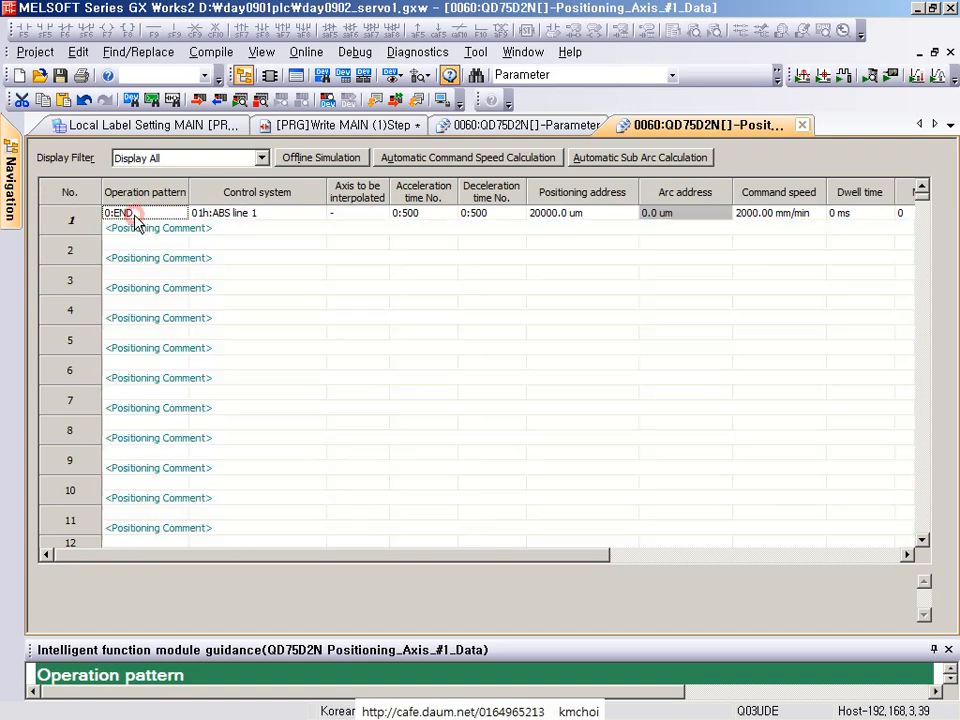
{"action": "left_click", "coordinate": [66, 219]}
{"action": "left_click", "coordinate": [141, 212]}
{"action": "left_click", "coordinate": [69, 218]}
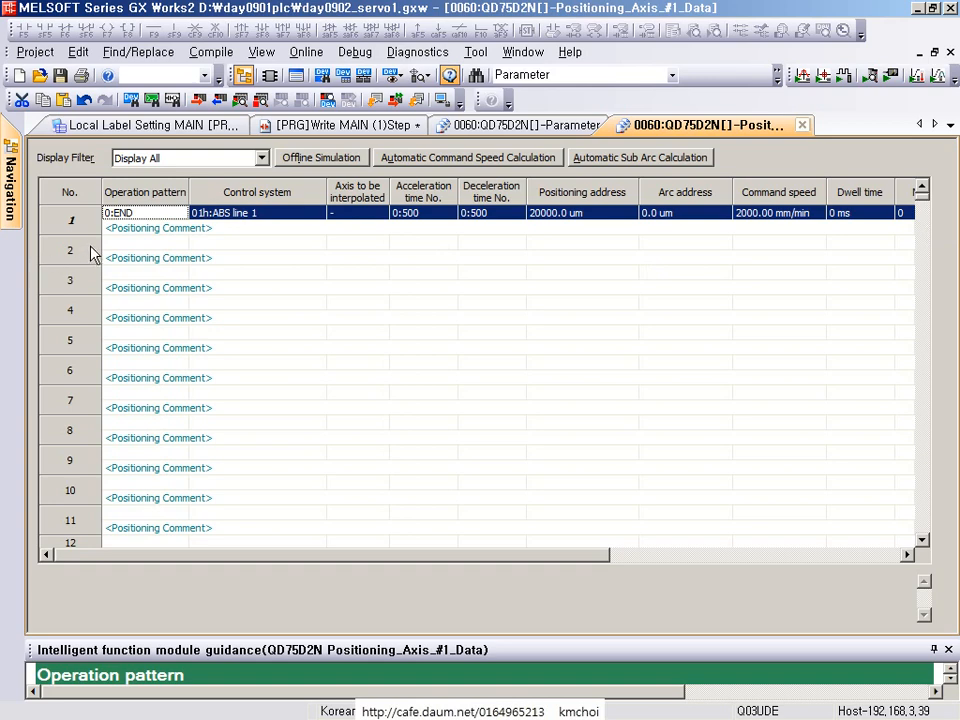
{"action": "left_click", "coordinate": [142, 245]}
{"action": "type", "text": "0:END\t01h:ABS line 1\t-\t0:500\t0:500\t20000.0 um\t0.0 um\t2000.00 mm/min\t0 ms\t0"}
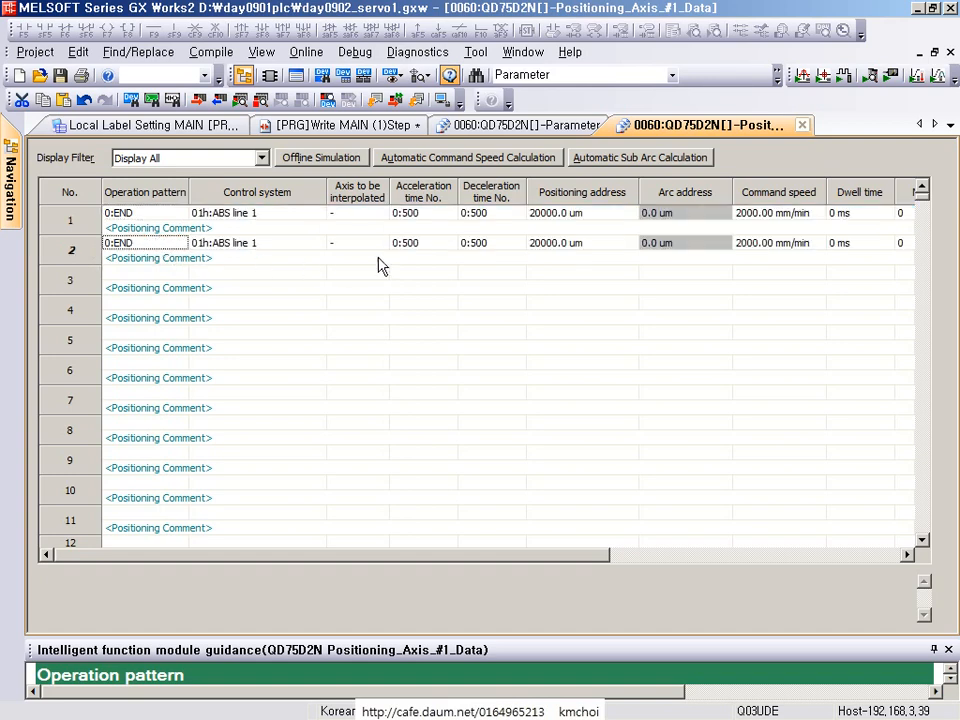
- Change the control system of positioning data No. 2 to 02h:INC line 1
{"action": "left_click", "coordinate": [568, 251]}
{"action": "double_click", "coordinate": [589, 246]}
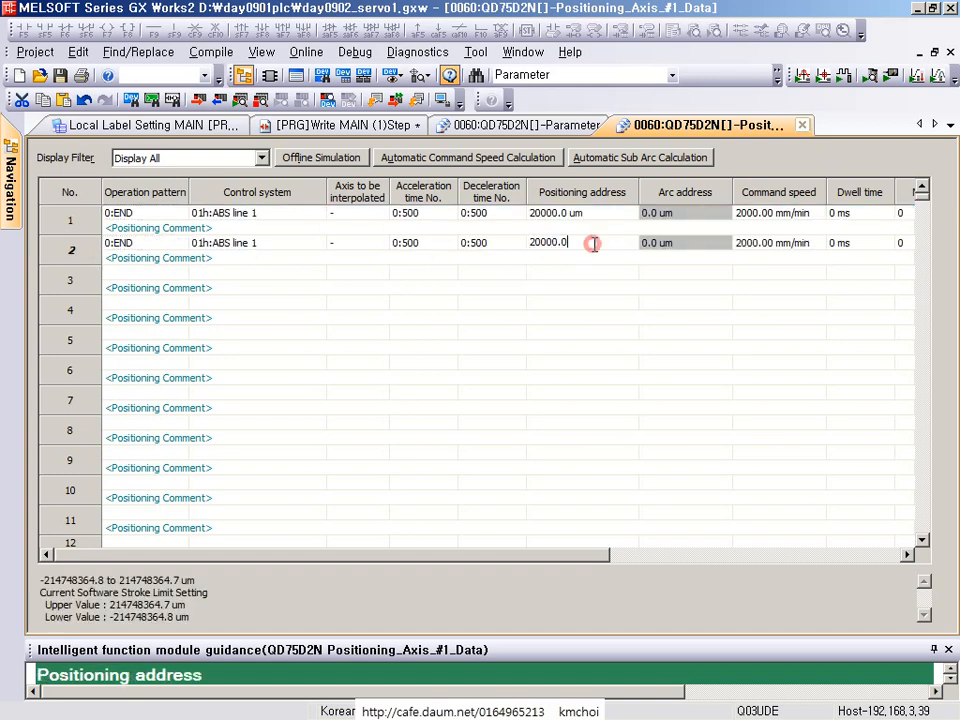
{"action": "left_click", "coordinate": [194, 246]}
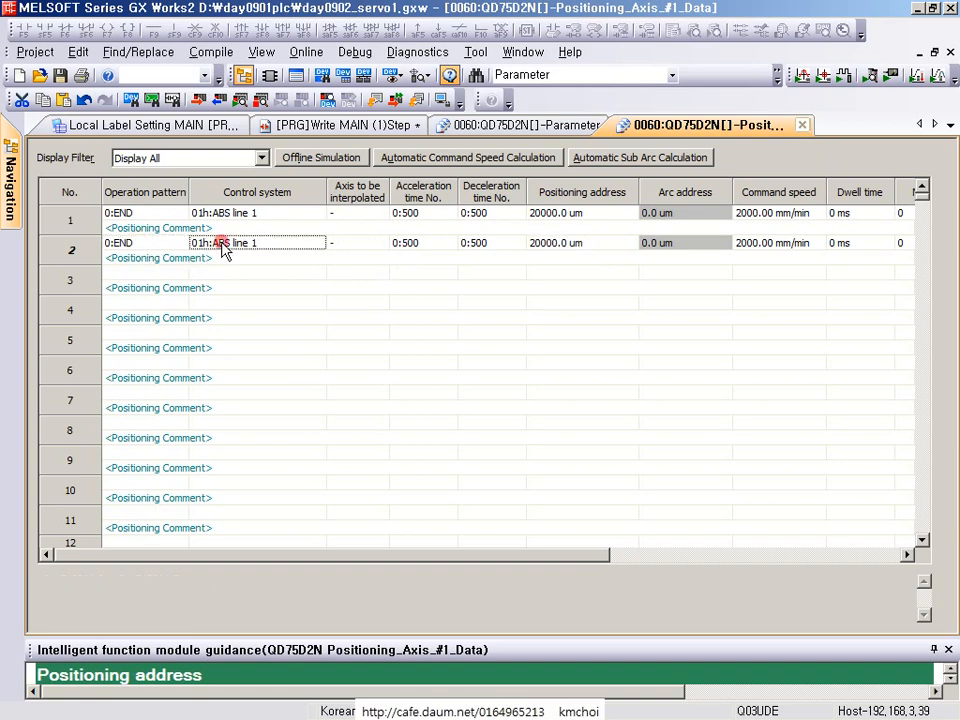
{"action": "left_click", "coordinate": [147, 249]}
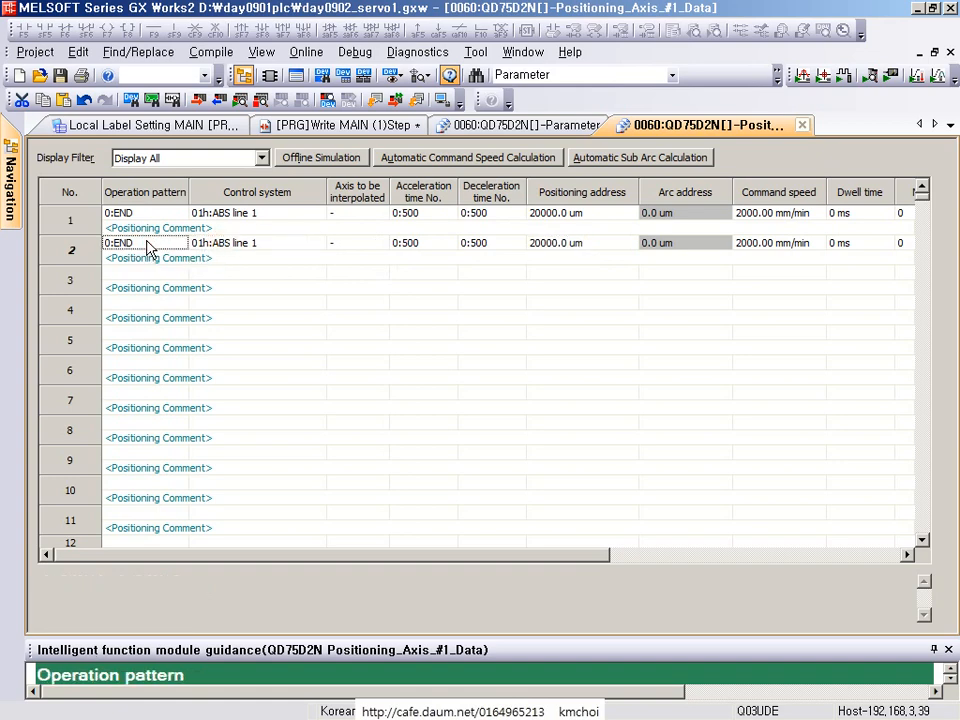
{"action": "left_click", "coordinate": [245, 243]}
{"action": "double_click", "coordinate": [245, 243]}
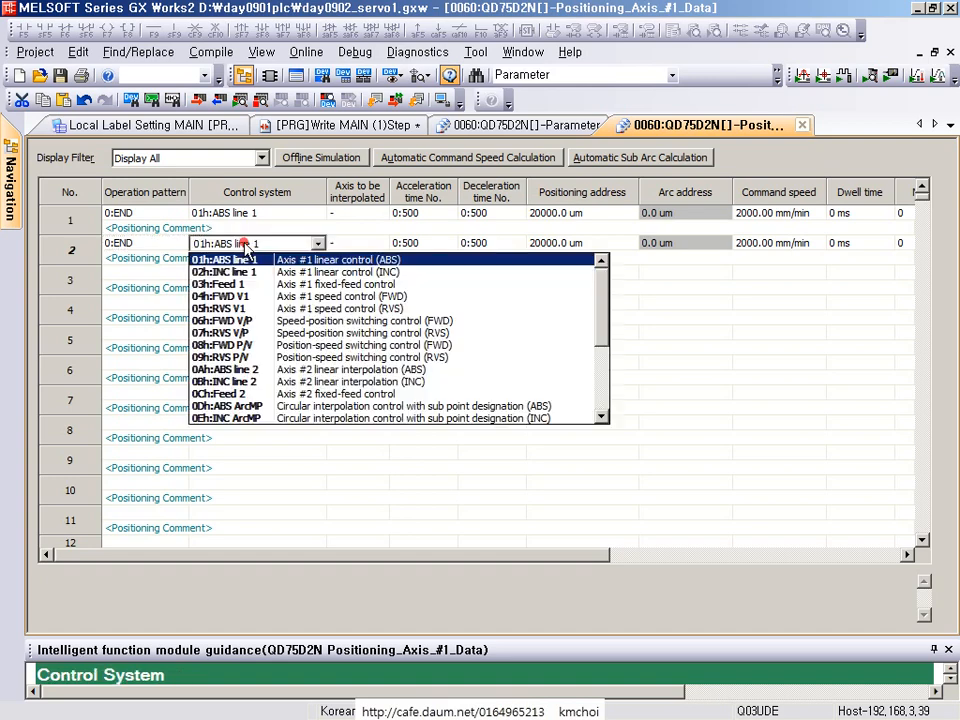
{"action": "left_click", "coordinate": [240, 272]}
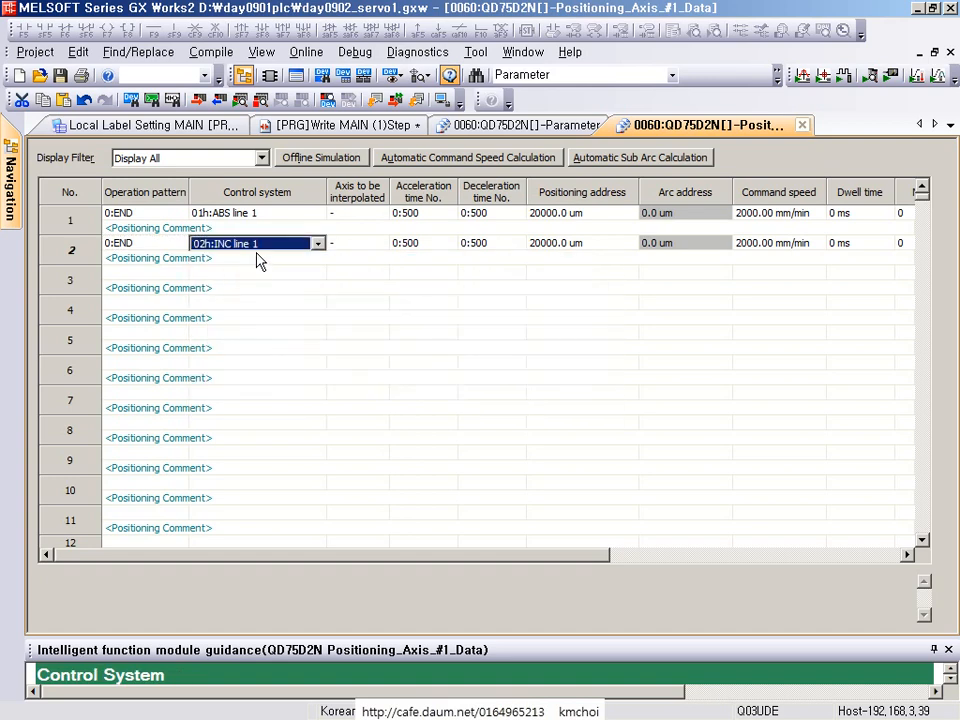
{"action": "left_click", "coordinate": [256, 259]}
{"action": "left_click", "coordinate": [266, 247]}
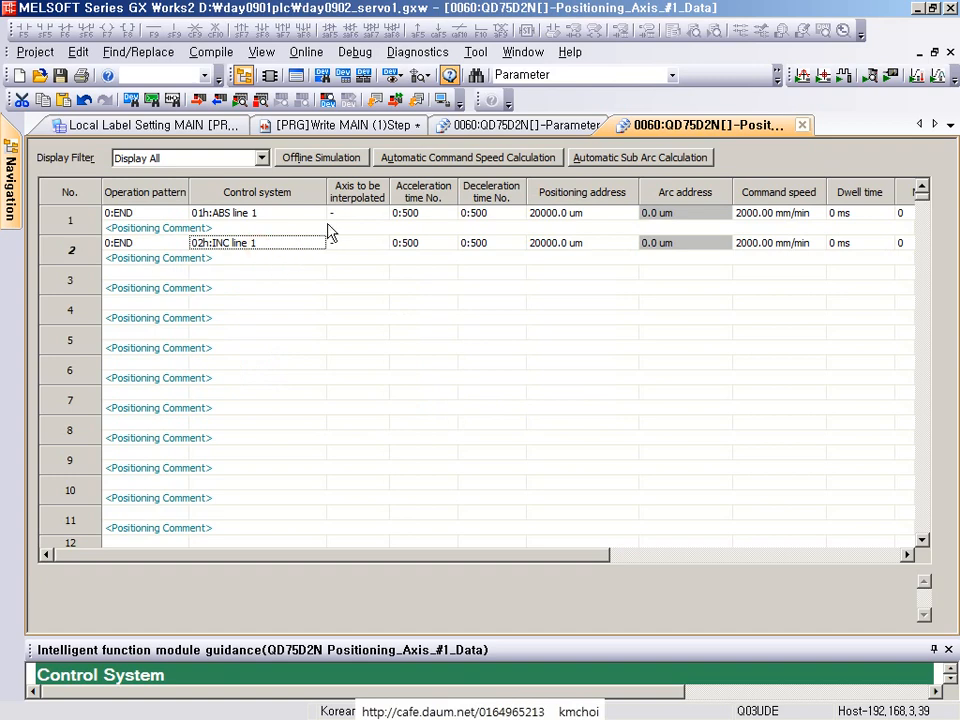
- Set the command speed of positioning data No. 2 to 1000.00 mm/min, leaving its positioning address as it is
{"action": "double_click", "coordinate": [586, 242]}
{"action": "key", "text": "Escape"}
{"action": "double_click", "coordinate": [780, 242]}
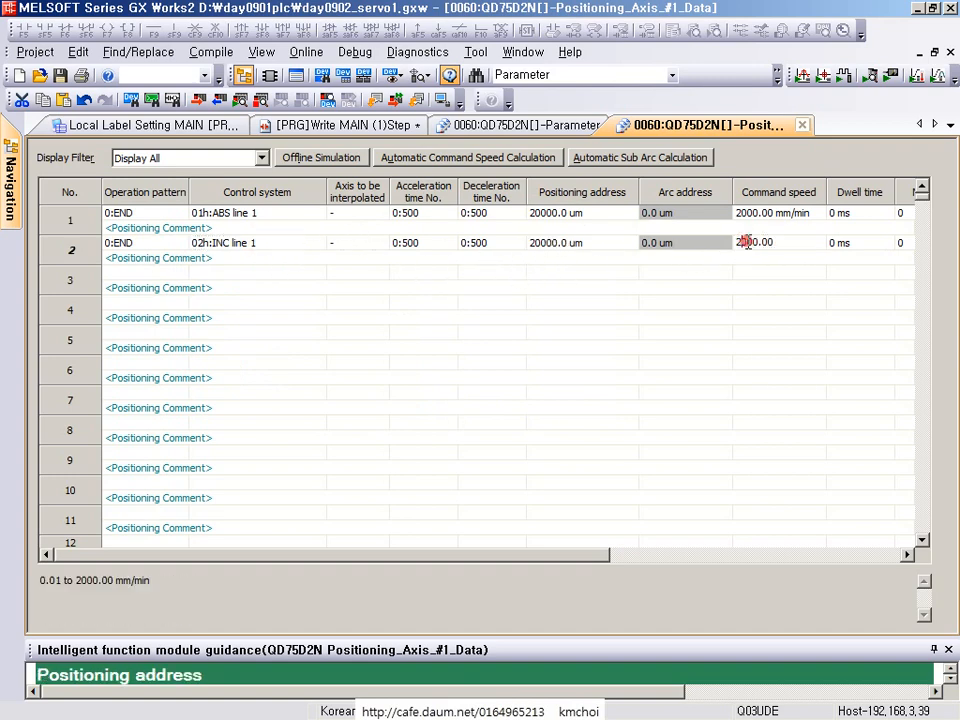
{"action": "type", "text": "1000"}
{"action": "key", "text": "Return"}
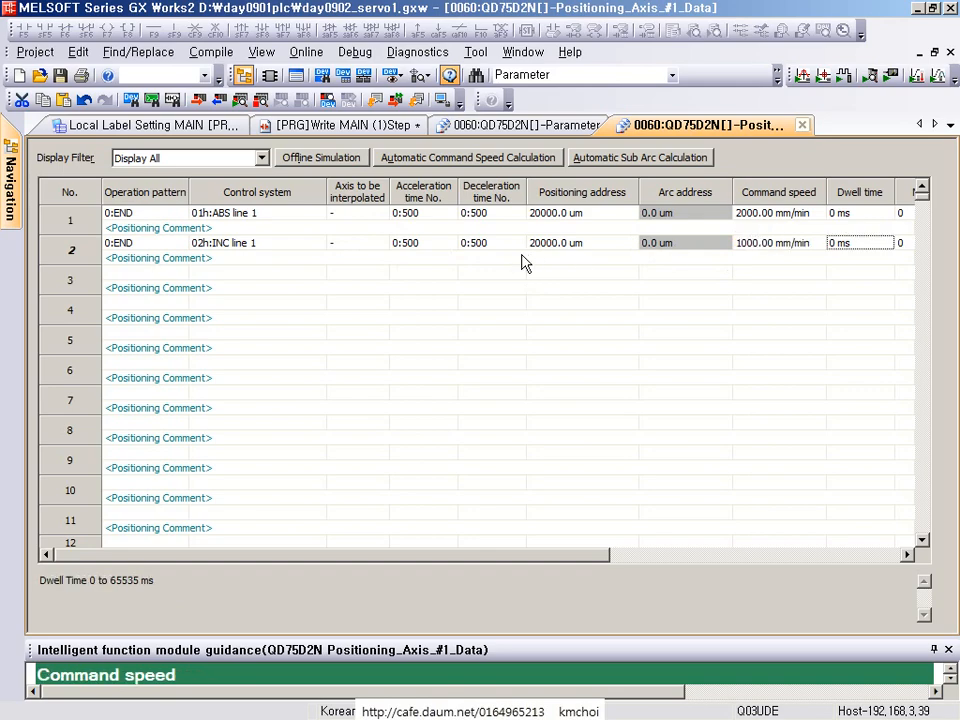
- Compare the absolute control system of positioning data No. 1 with the incremental one of No. 2
{"action": "left_click", "coordinate": [245, 214]}
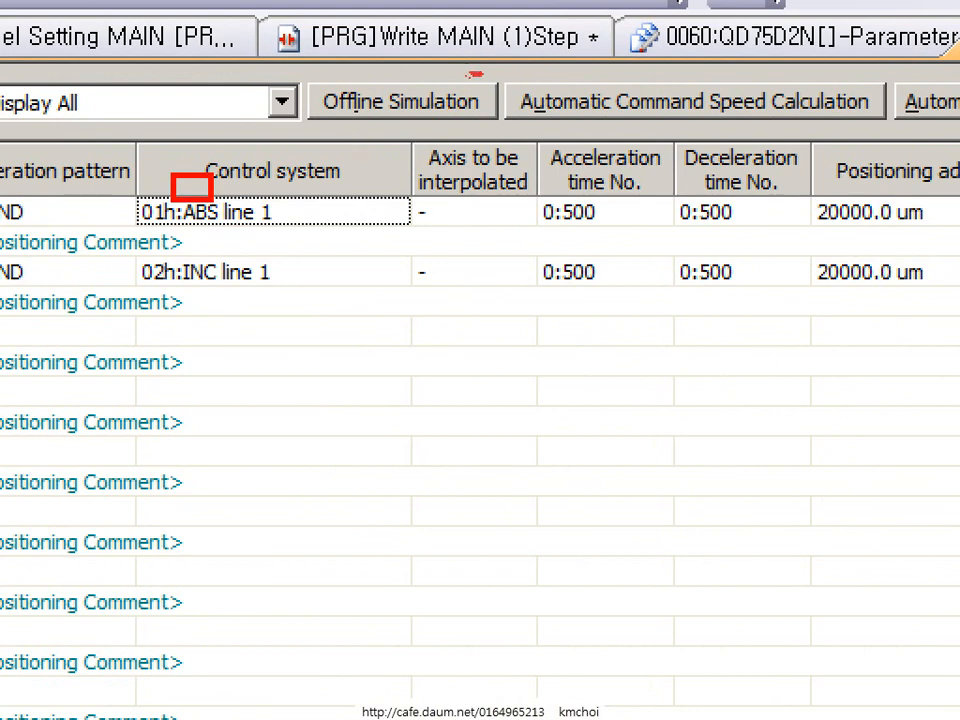
{"action": "left_click_drag", "start_coordinate": [467, 74], "coordinate": [698, 74]}
{"action": "mouse_move", "coordinate": [529, 187]}
{"action": "left_mouse_down"}
{"action": "mouse_move", "coordinate": [537, 73]}
{"action": "mouse_move", "coordinate": [529, 73]}
{"action": "left_mouse_up"}
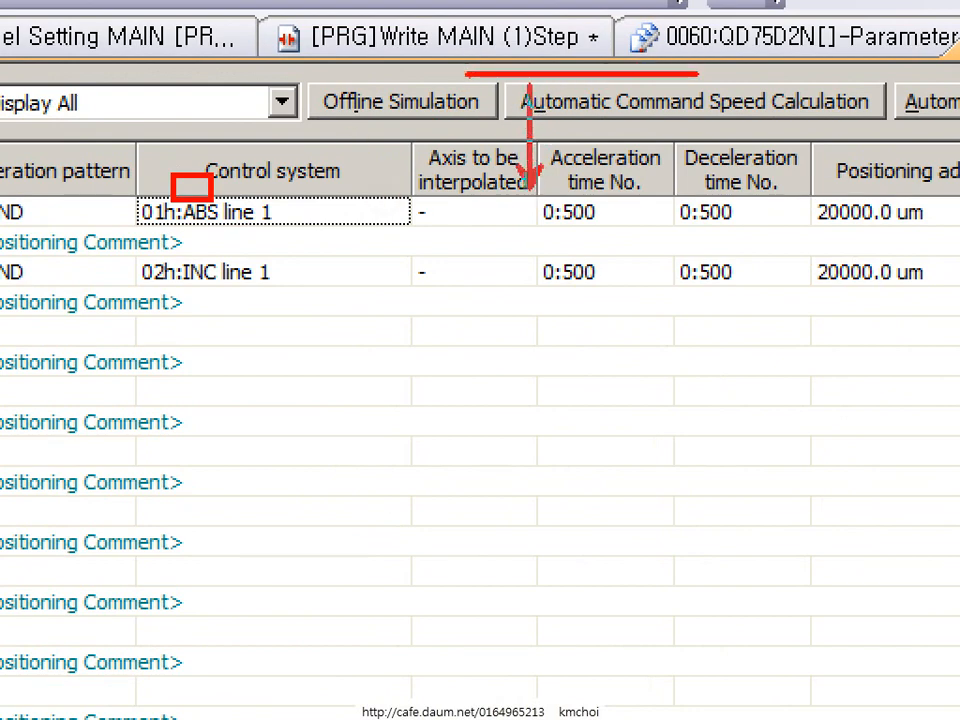
{"action": "left_click_drag", "start_coordinate": [180, 250], "coordinate": [352, 347]}
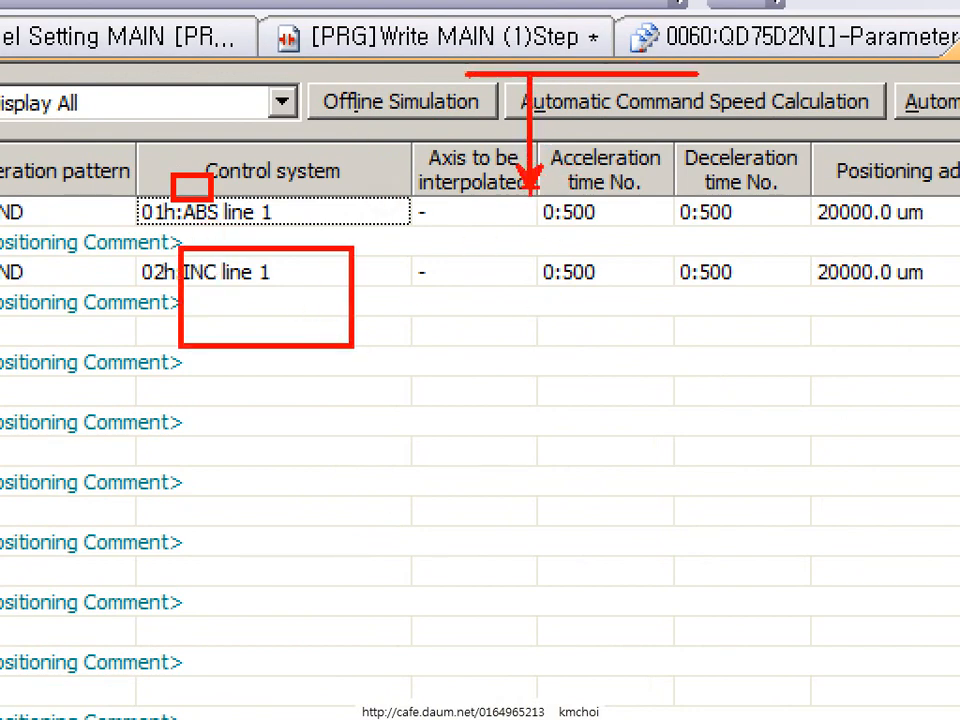
{"action": "left_click_drag", "start_coordinate": [504, 193], "coordinate": [608, 193]}
{"action": "left_click_drag", "start_coordinate": [527, 307], "coordinate": [529, 195]}
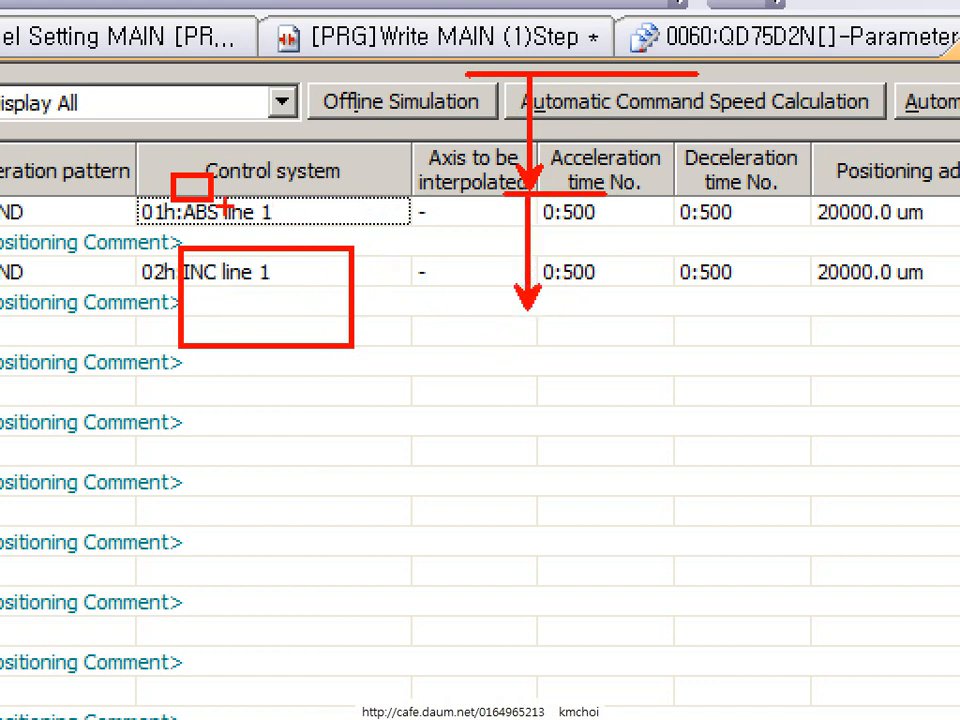
{"action": "mouse_move", "coordinate": [521, 314]}
{"action": "left_mouse_down"}
{"action": "mouse_move", "coordinate": [502, 312]}
{"action": "mouse_move", "coordinate": [709, 312]}
{"action": "left_mouse_up"}
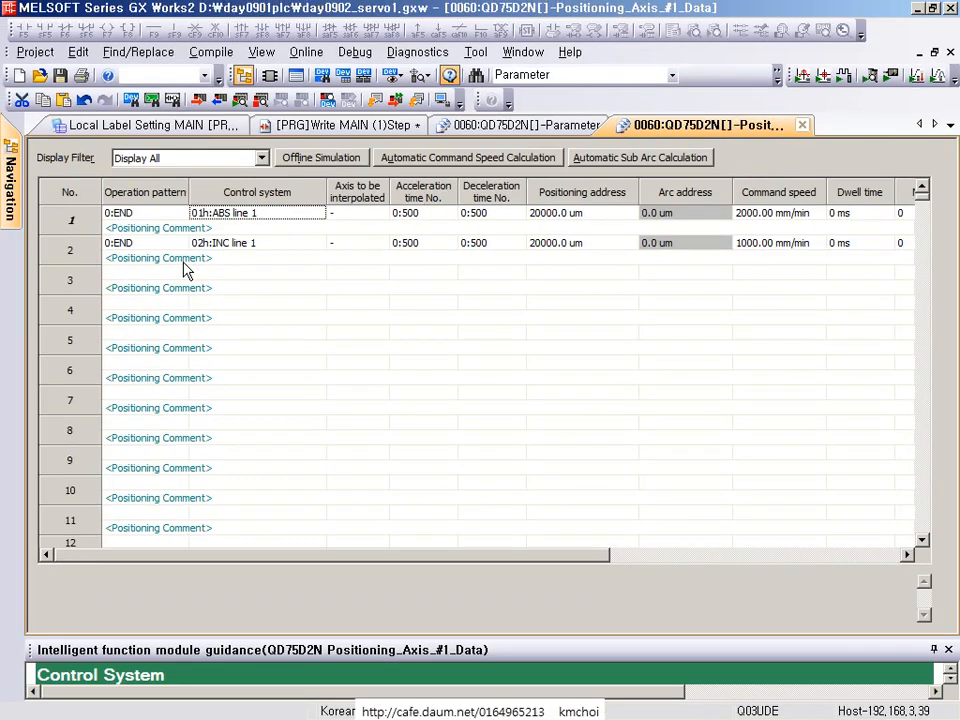
{"action": "left_click", "coordinate": [184, 278]}
{"action": "left_click", "coordinate": [146, 276]}
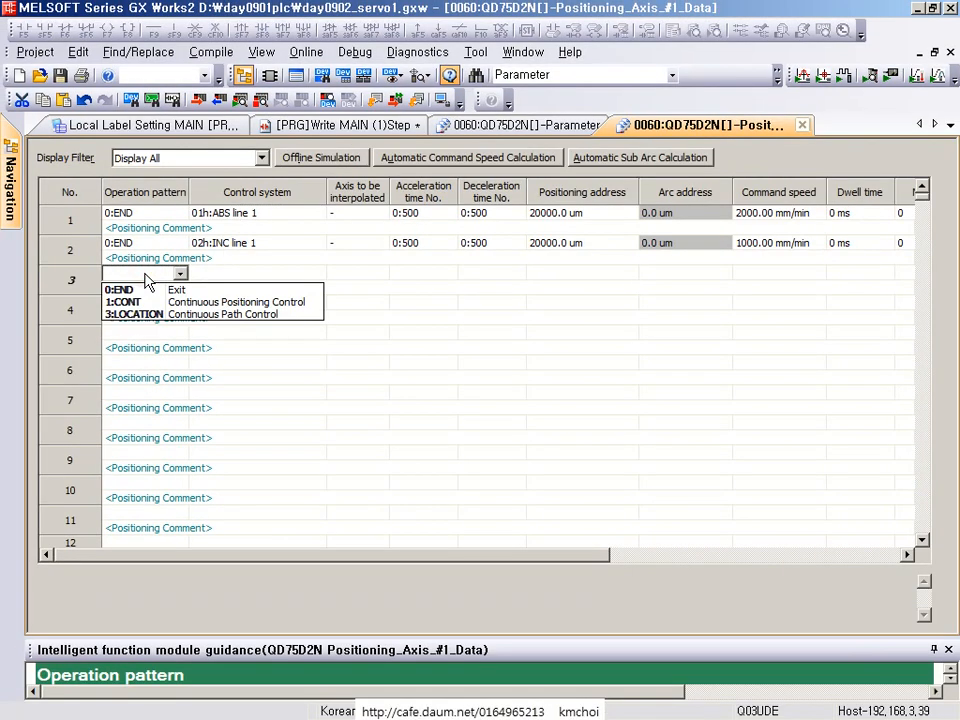
{"action": "left_click", "coordinate": [140, 255]}
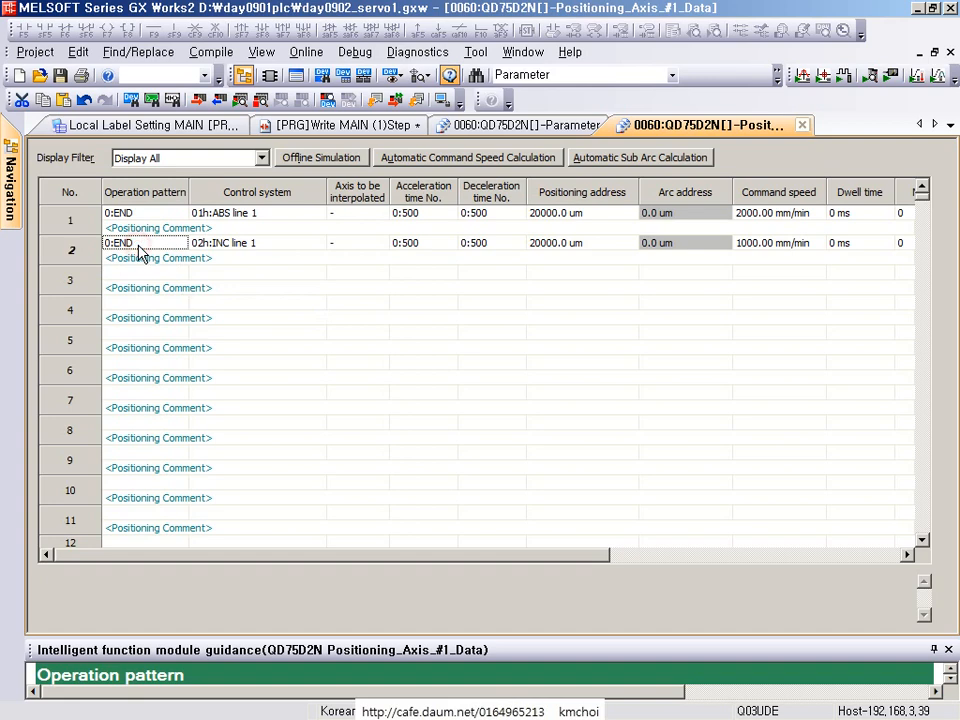
- Copy the whole row of positioning data No. 2 into positioning data No. 3
{"action": "left_click", "coordinate": [72, 256]}
{"action": "key", "text": "ctrl+c"}
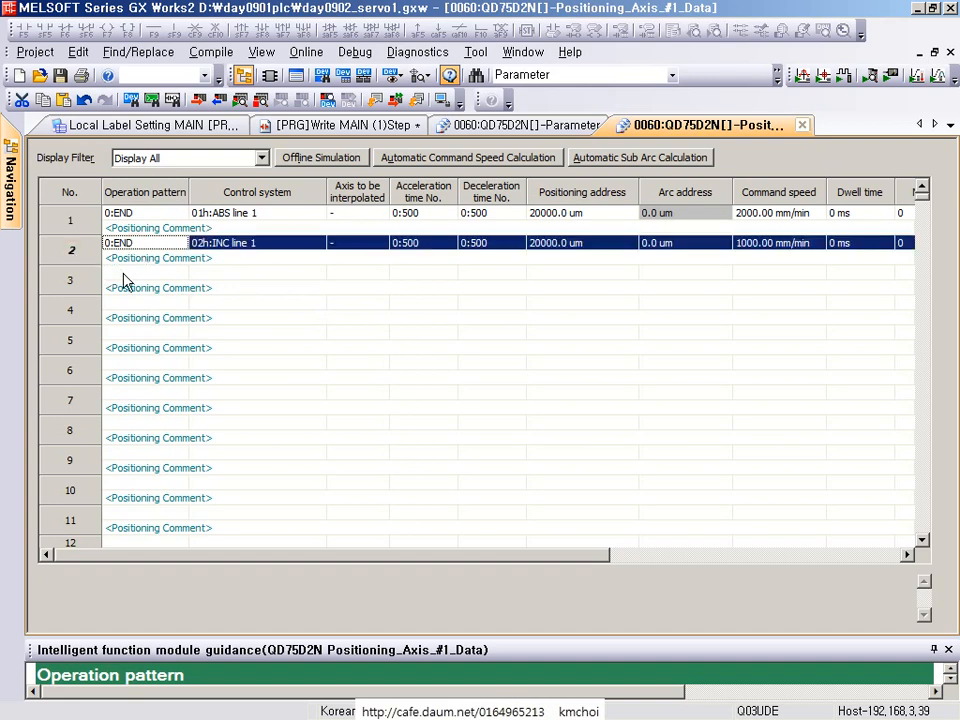
{"action": "left_click", "coordinate": [122, 273]}
{"action": "key", "text": "ctrl+v"}
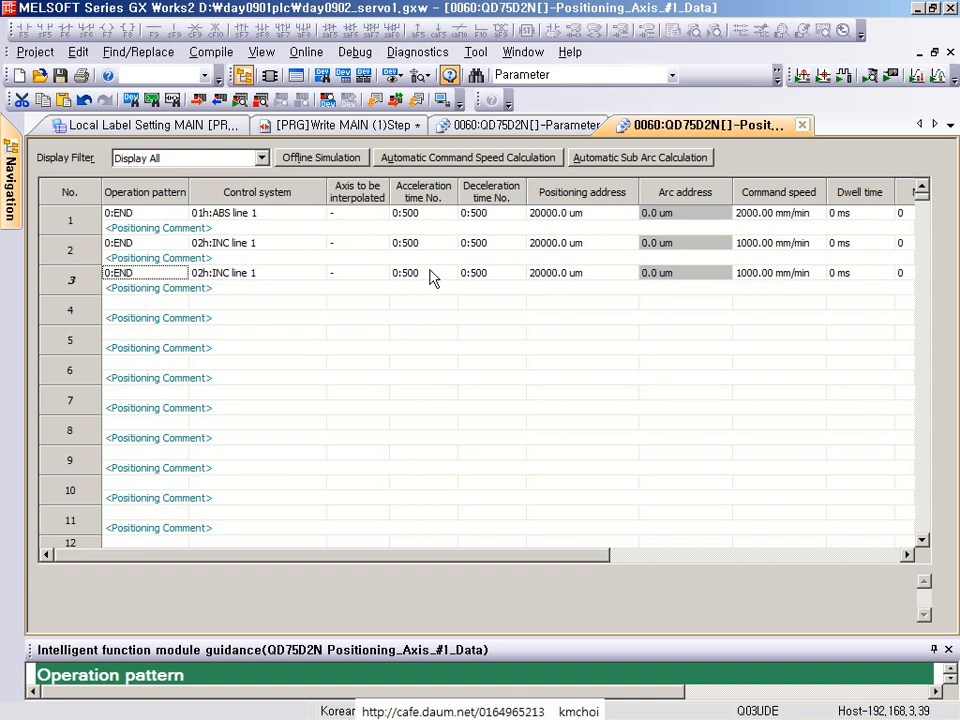
- Set positioning data No. 3 to control system 01h:ABS line 1 and operation pattern 1:CONT
{"action": "left_click", "coordinate": [316, 276]}
{"action": "left_click", "coordinate": [318, 273]}
{"action": "scroll", "coordinate": [245, 301], "scroll_direction": "up", "scroll_amount": 1}
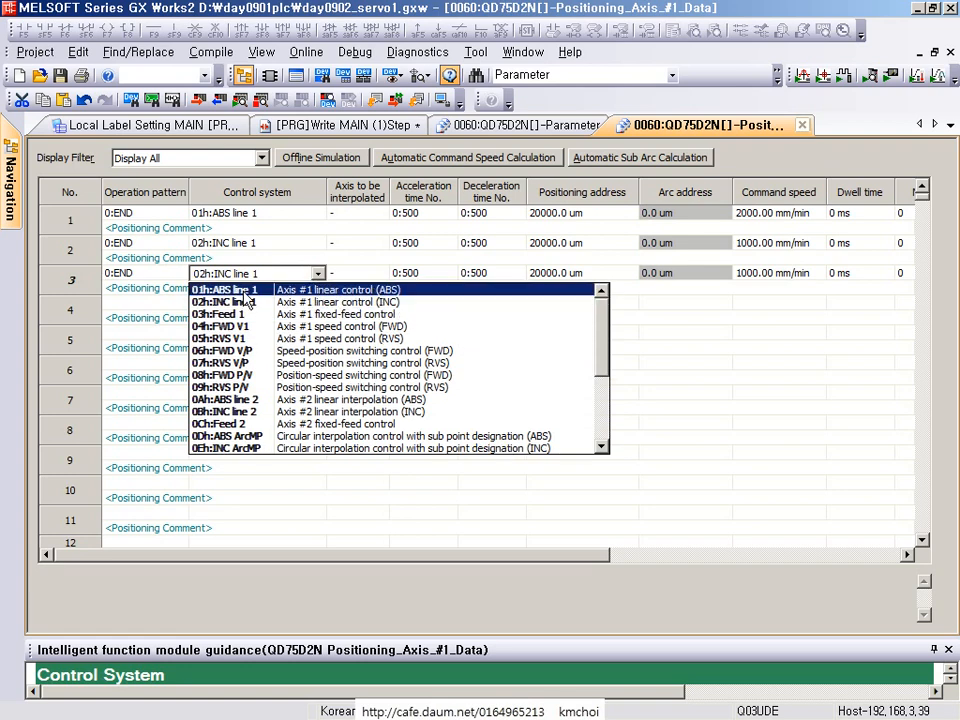
{"action": "left_click", "coordinate": [243, 291]}
{"action": "left_click", "coordinate": [243, 292]}
{"action": "left_click", "coordinate": [172, 275]}
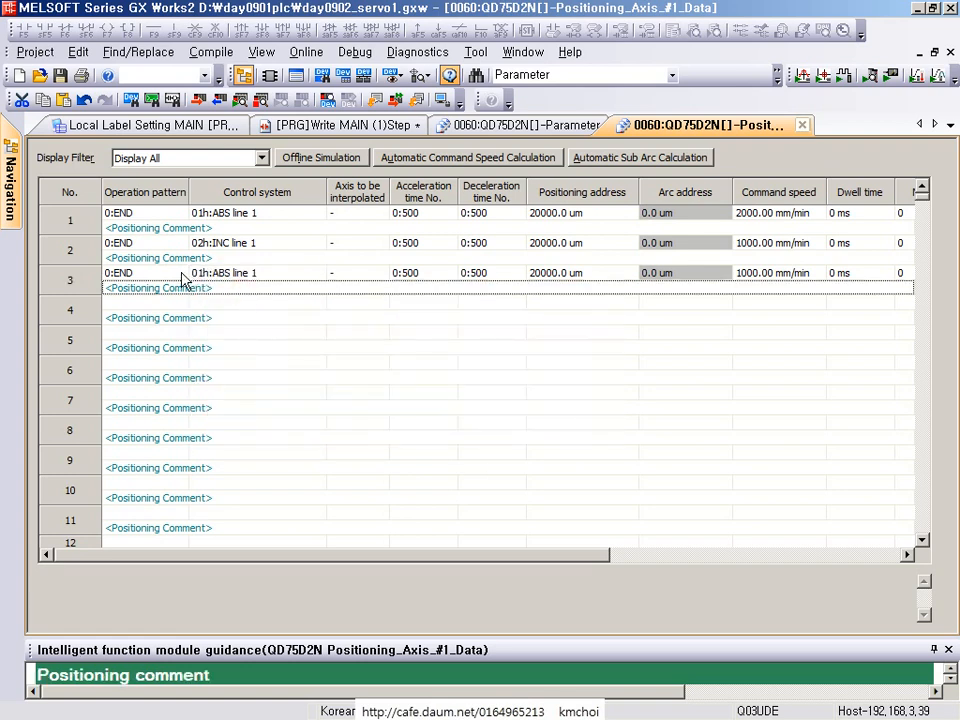
{"action": "left_click", "coordinate": [180, 273]}
{"action": "left_click", "coordinate": [147, 303]}
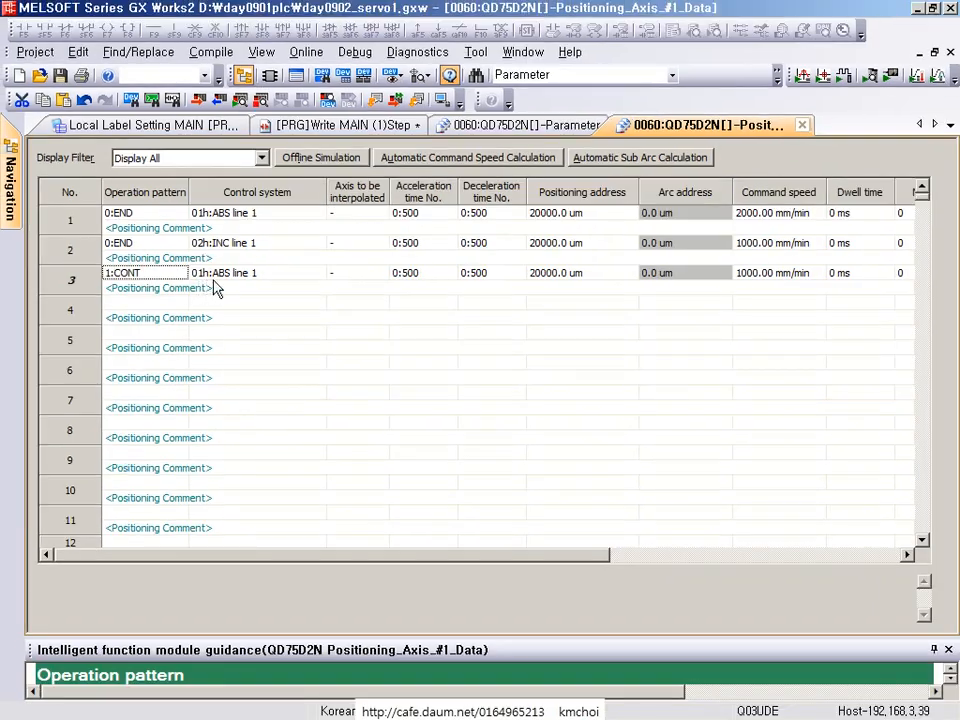
{"action": "left_click", "coordinate": [360, 278]}
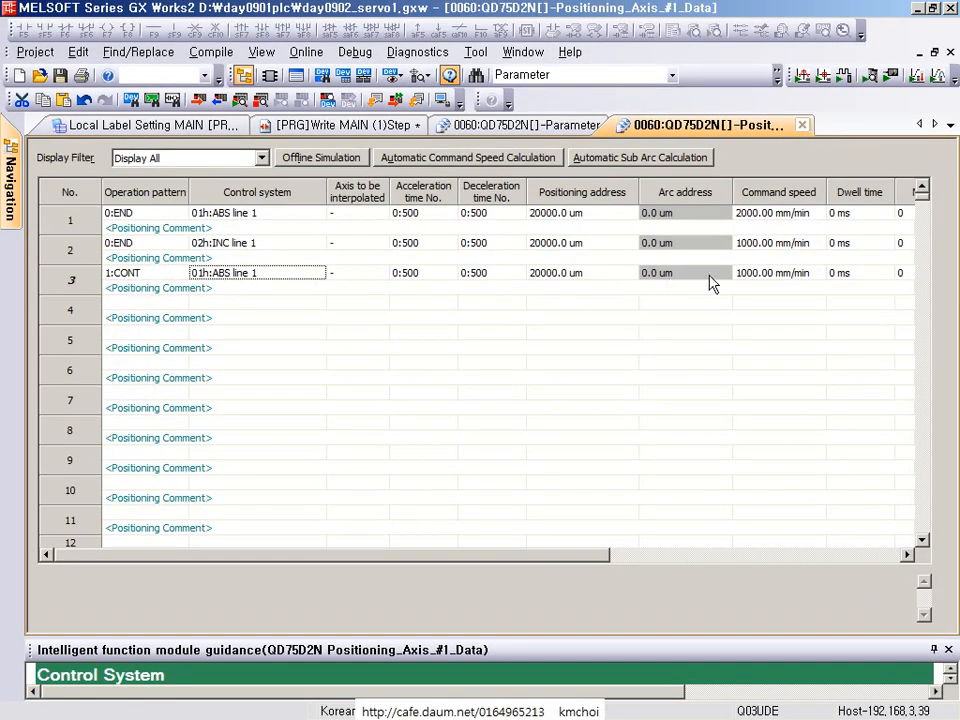
- Set the positioning address of positioning data No. 3 to 5000.0 um
{"action": "double_click", "coordinate": [579, 273]}
{"action": "double_click", "coordinate": [579, 273]}
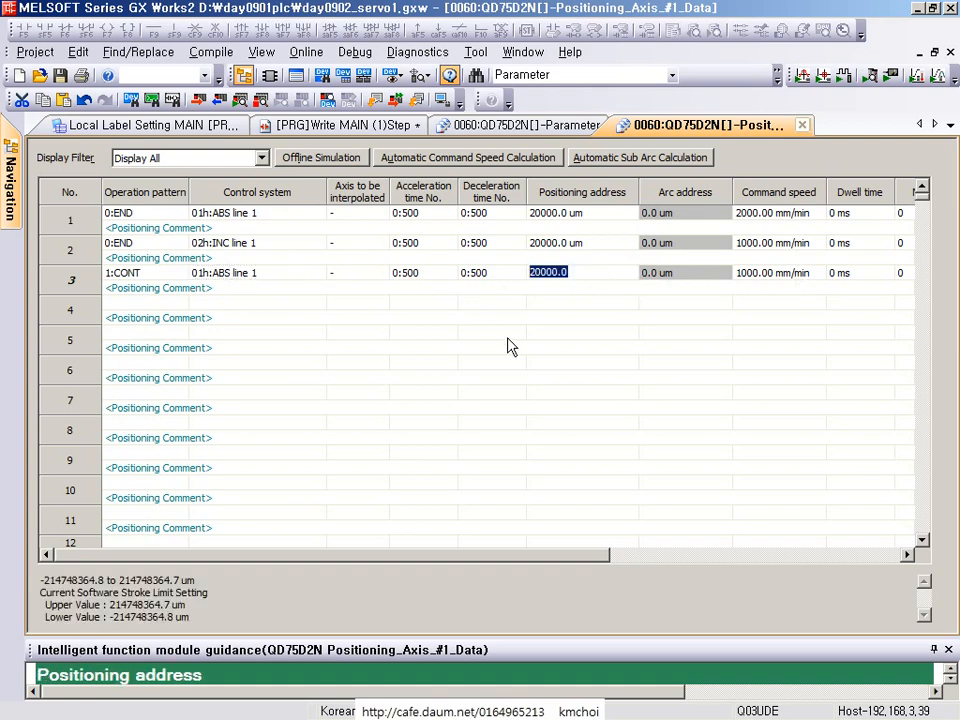
{"action": "type", "text": "5000"}
{"action": "key", "text": "Return"}
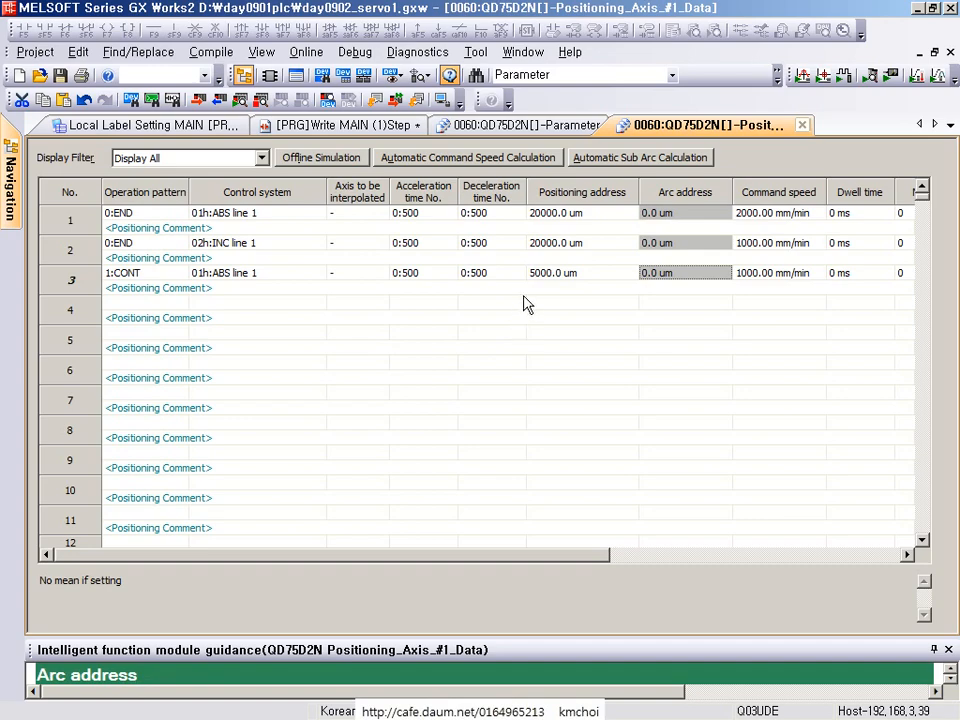
- Correct the positioning address of positioning data No. 3 to 50000.0 um
{"action": "left_click", "coordinate": [549, 277]}
{"action": "left_click", "coordinate": [572, 277]}
{"action": "double_click", "coordinate": [572, 277]}
{"action": "type", "text": "50000"}
{"action": "key", "text": "Return"}
{"action": "left_click", "coordinate": [122, 280]}
{"action": "left_click", "coordinate": [562, 280]}
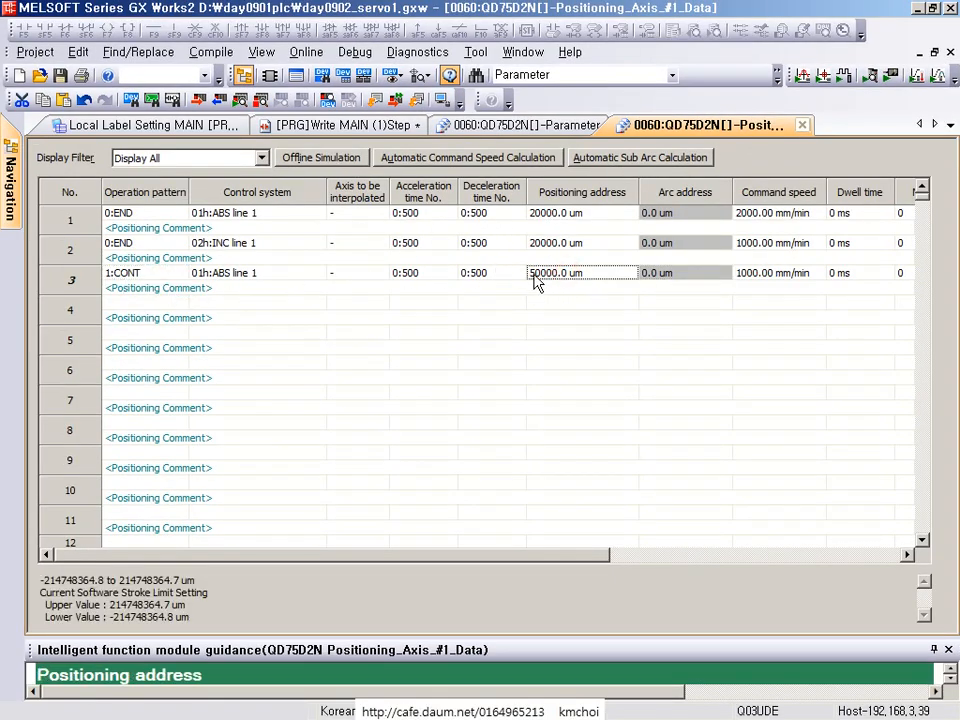
- Set positioning data No. 4 to operation pattern 0:END and control system 01h:ABS line 1
{"action": "double_click", "coordinate": [121, 302]}
{"action": "left_click", "coordinate": [121, 302]}
{"action": "left_click", "coordinate": [121, 303]}
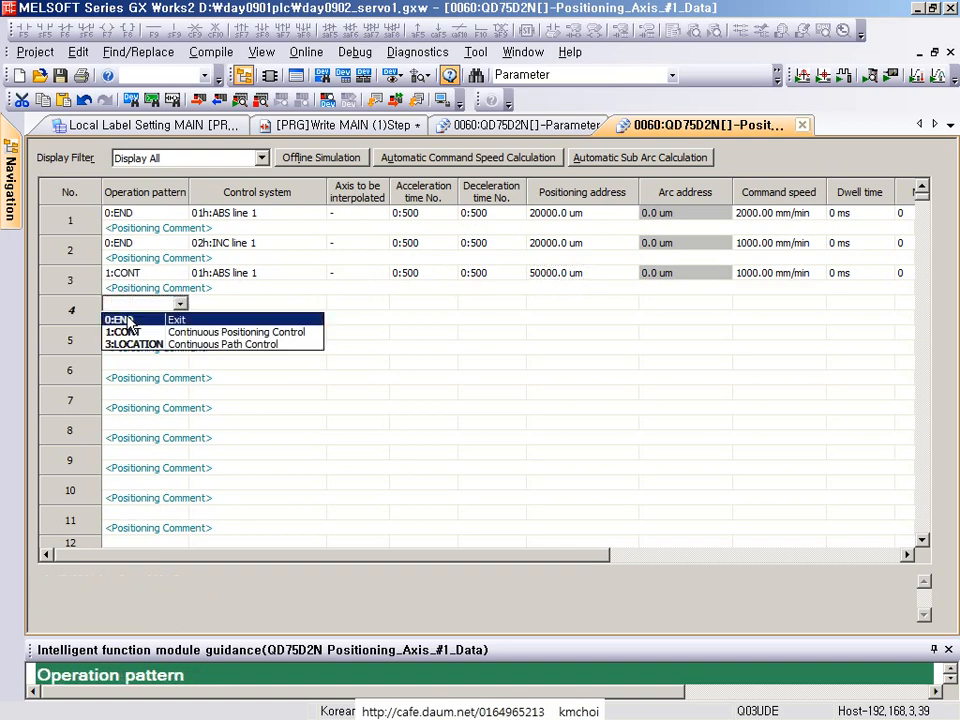
{"action": "left_click", "coordinate": [128, 320]}
{"action": "double_click", "coordinate": [232, 302]}
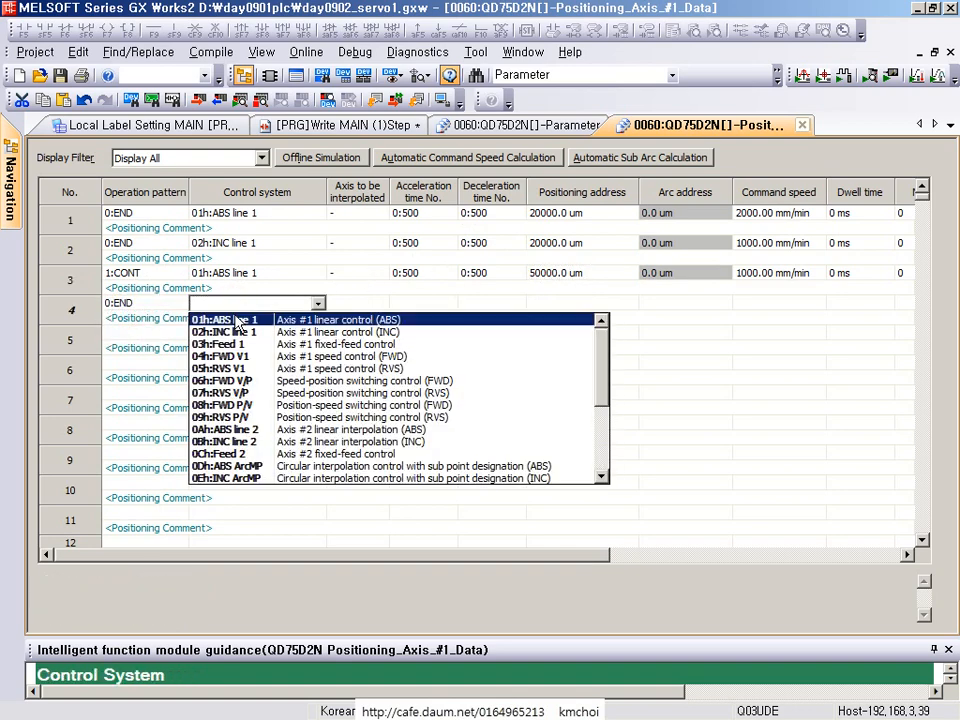
{"action": "left_click", "coordinate": [237, 320]}
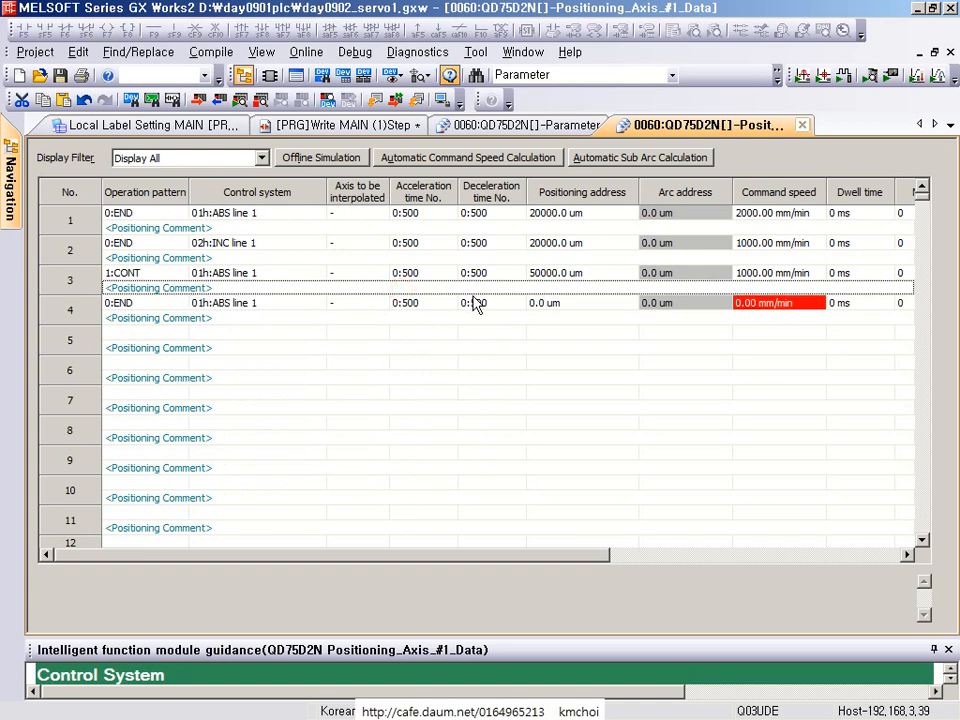
- Give positioning data No. 4 a positioning address of 70000.0 um and a command speed of 1000.00 mm/min
{"action": "left_click", "coordinate": [547, 305]}
{"action": "double_click", "coordinate": [547, 307]}
{"action": "type", "text": "70000"}
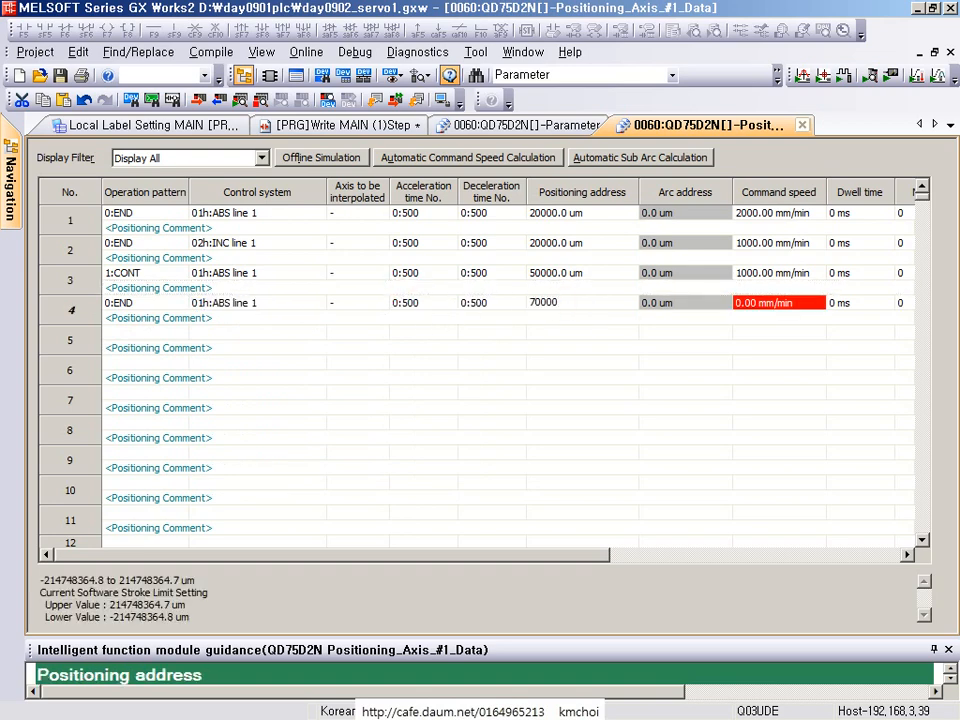
{"action": "key", "text": "Return"}
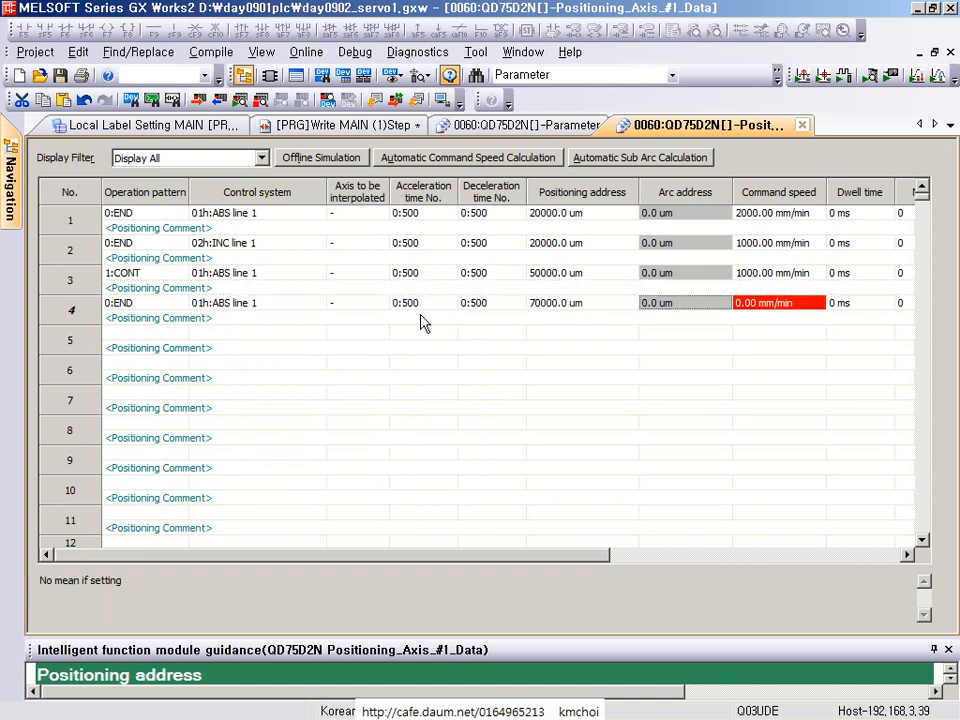
{"action": "double_click", "coordinate": [803, 309]}
{"action": "type", "text": "1000"}
{"action": "key", "text": "Return"}
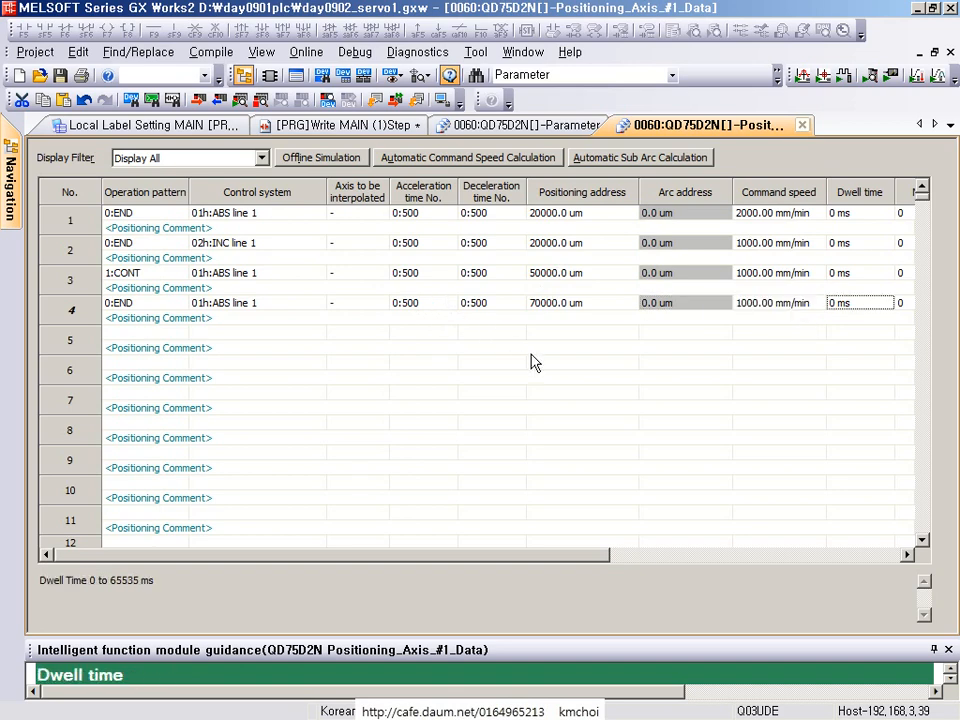
{"action": "left_click", "coordinate": [531, 351]}
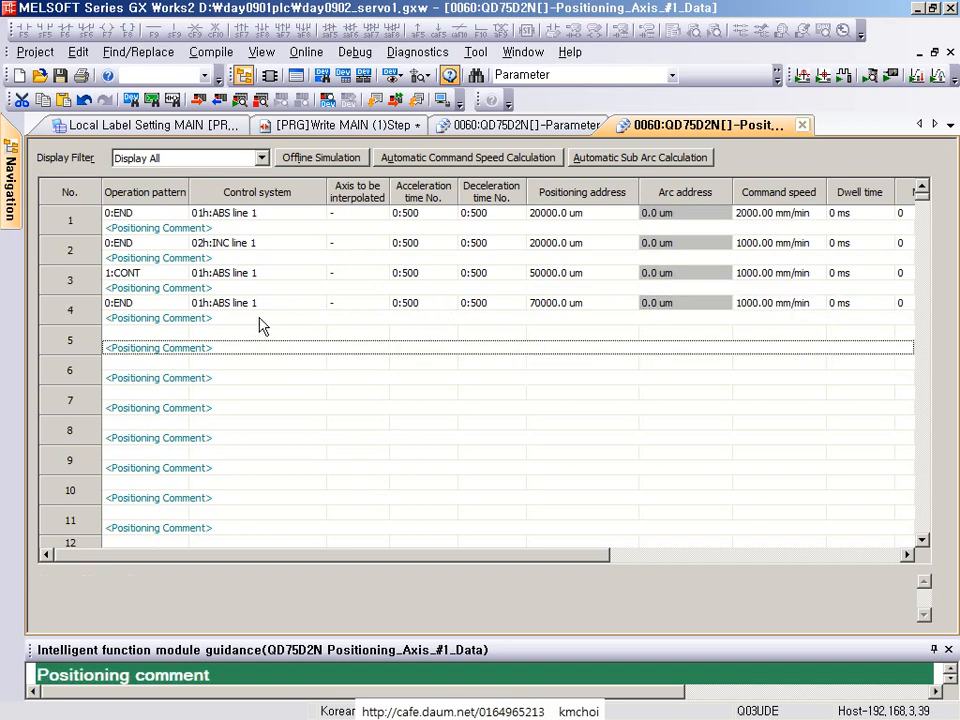
- Narrow the Control system column and examine the operation patterns and positioning addresses of positioning data No. 3 and No. 4
{"action": "left_click_drag", "start_coordinate": [327, 192], "coordinate": [287, 195]}
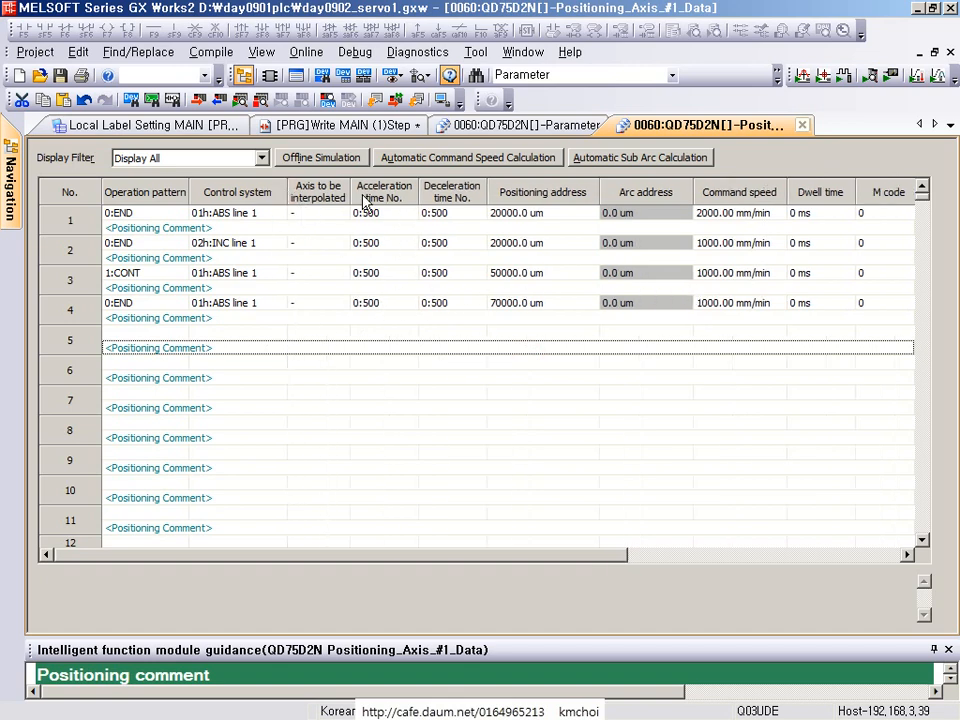
{"action": "left_click_drag", "start_coordinate": [46, 260], "coordinate": [97, 300]}
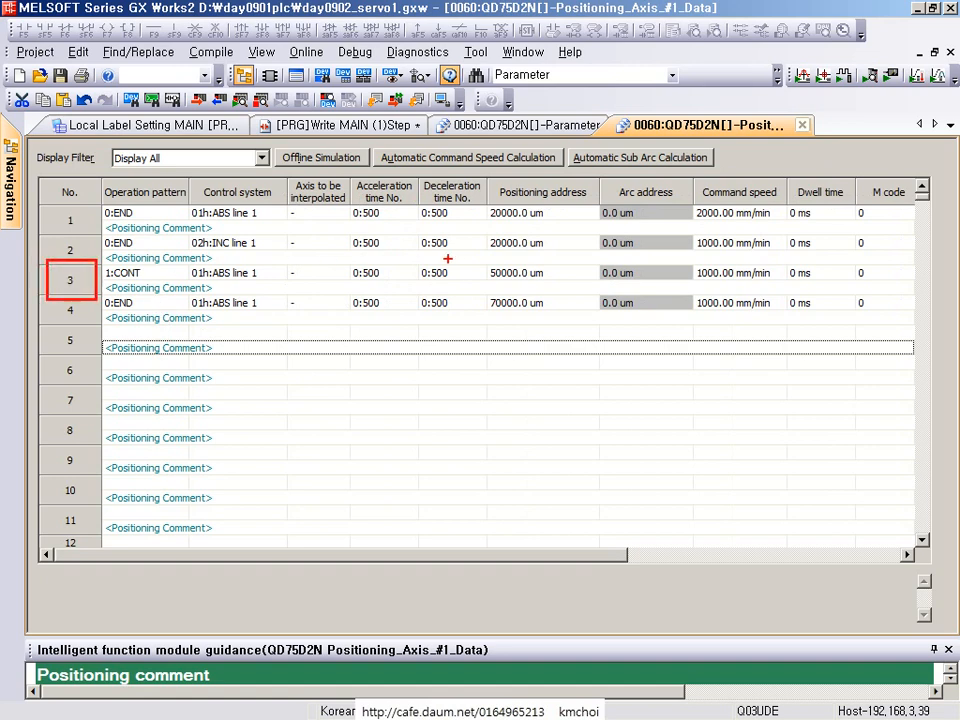
{"action": "left_click_drag", "start_coordinate": [520, 193], "coordinate": [600, 184]}
{"action": "left_click_drag", "start_coordinate": [474, 250], "coordinate": [549, 285]}
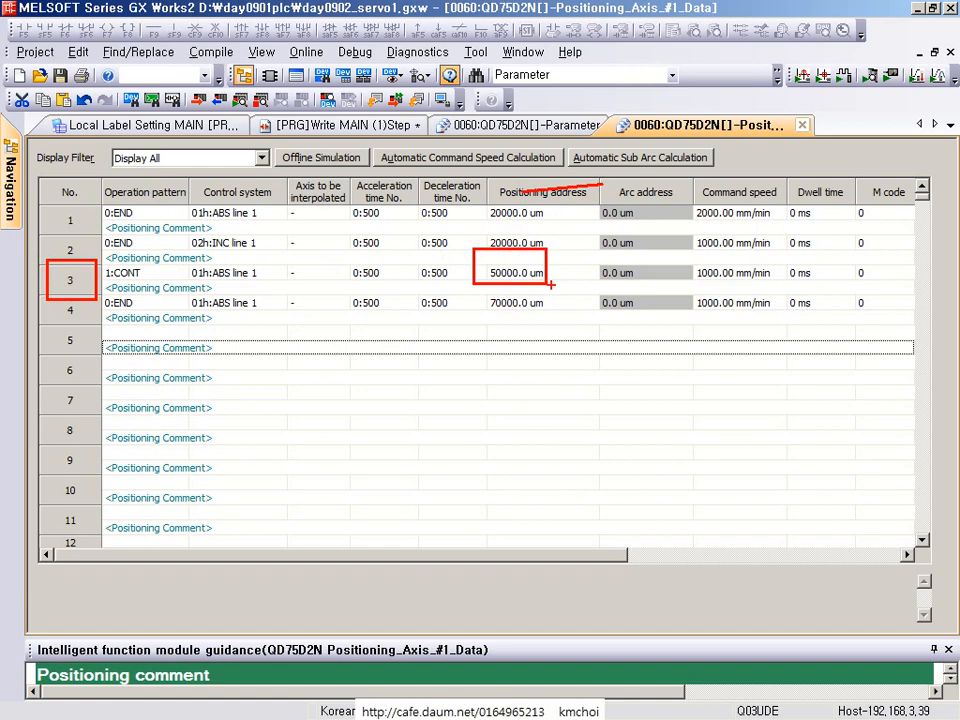
{"action": "left_click_drag", "start_coordinate": [25, 322], "coordinate": [148, 284]}
{"action": "key", "text": "ctrl+z"}
{"action": "left_click_drag", "start_coordinate": [124, 311], "coordinate": [87, 418]}
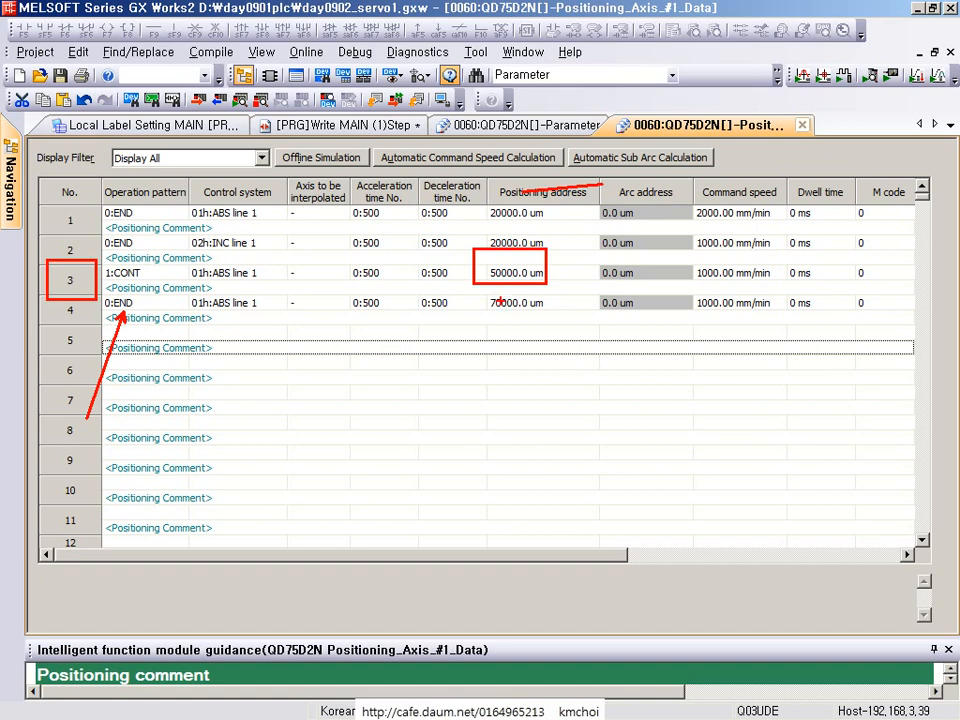
{"action": "key", "text": "e"}
{"action": "left_click_drag", "start_coordinate": [622, 154], "coordinate": [746, 154]}
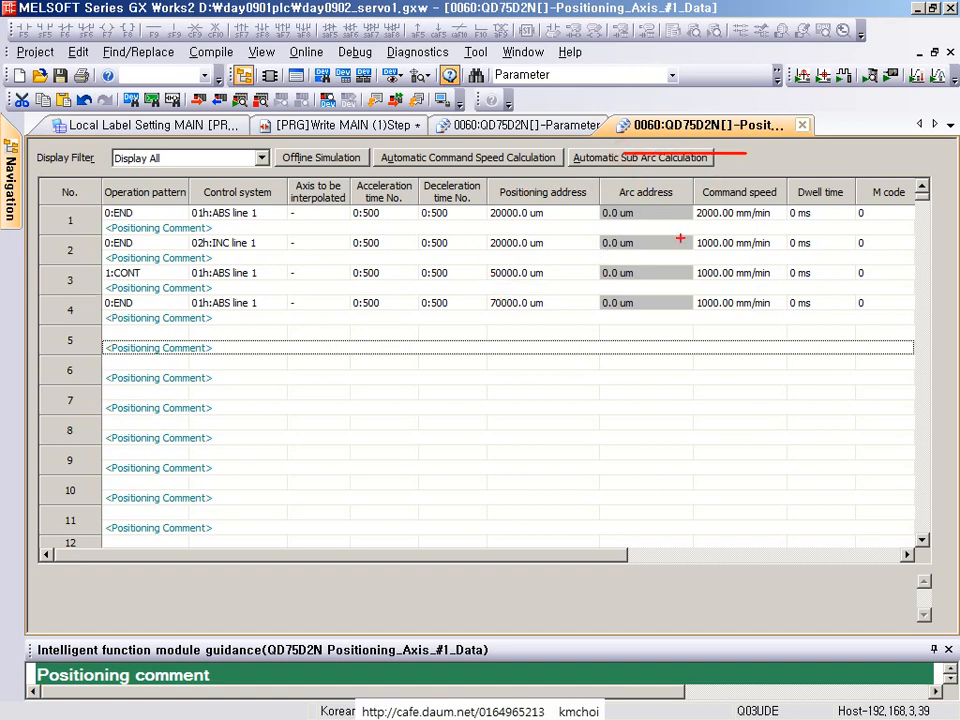
{"action": "left_click_drag", "start_coordinate": [657, 300], "coordinate": [658, 155]}
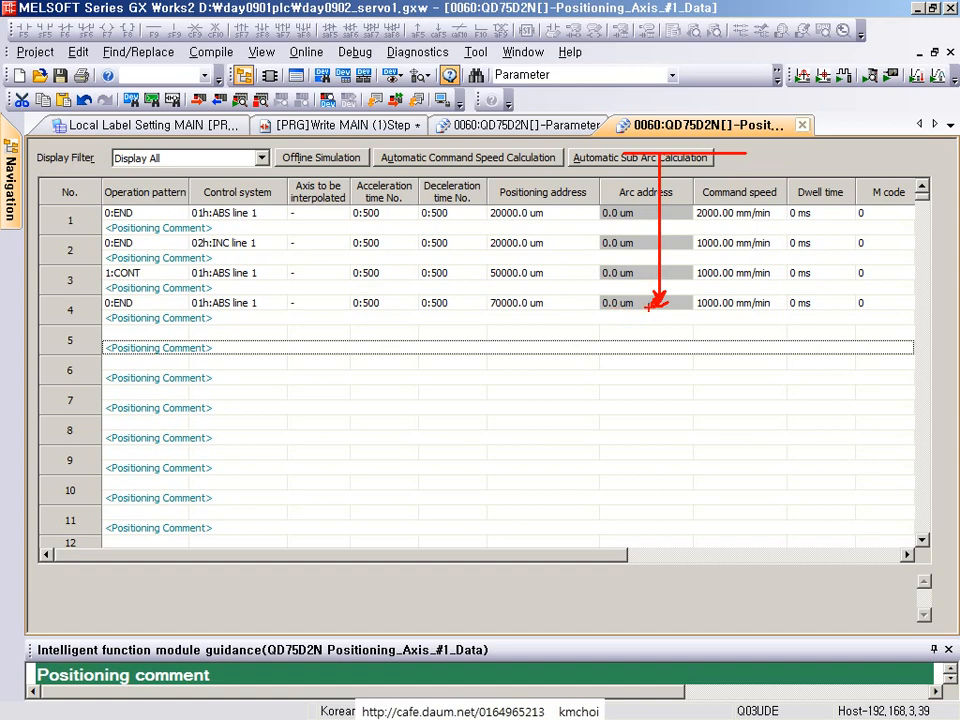
{"action": "left_click_drag", "start_coordinate": [112, 276], "coordinate": [46, 299]}
{"action": "key", "text": "ctrl+z"}
{"action": "left_click_drag", "start_coordinate": [658, 305], "coordinate": [657, 355]}
{"action": "key", "text": "Escape"}
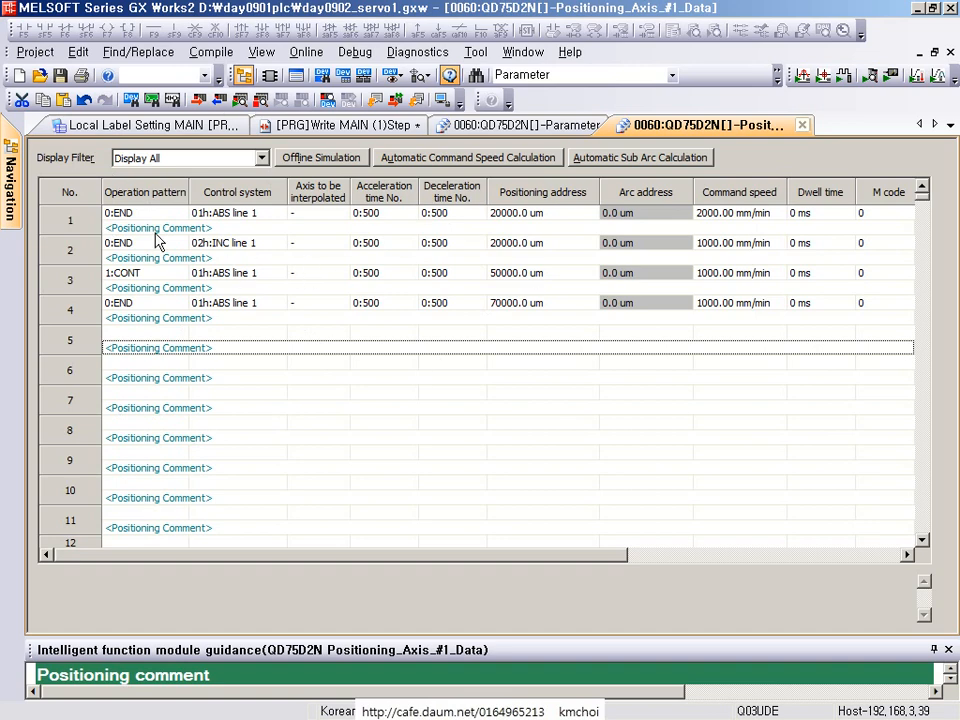
- Keep the project navigation tree permanently displayed beside the axis 1 positioning data and review the four entered rows
{"action": "mouse_move", "coordinate": [8, 165]}
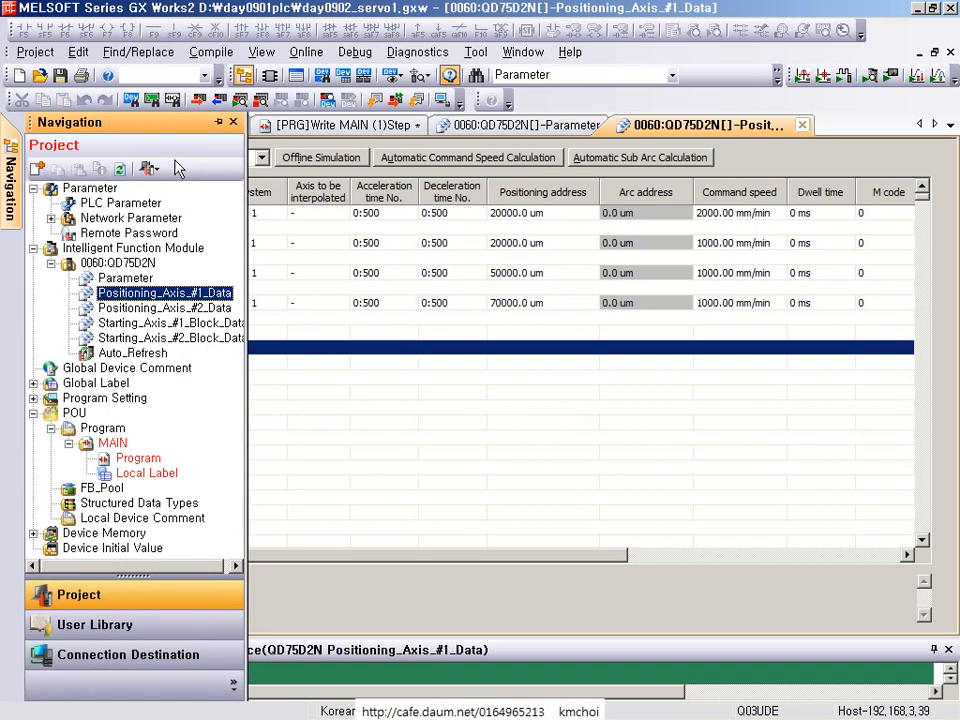
{"action": "left_click", "coordinate": [218, 121]}
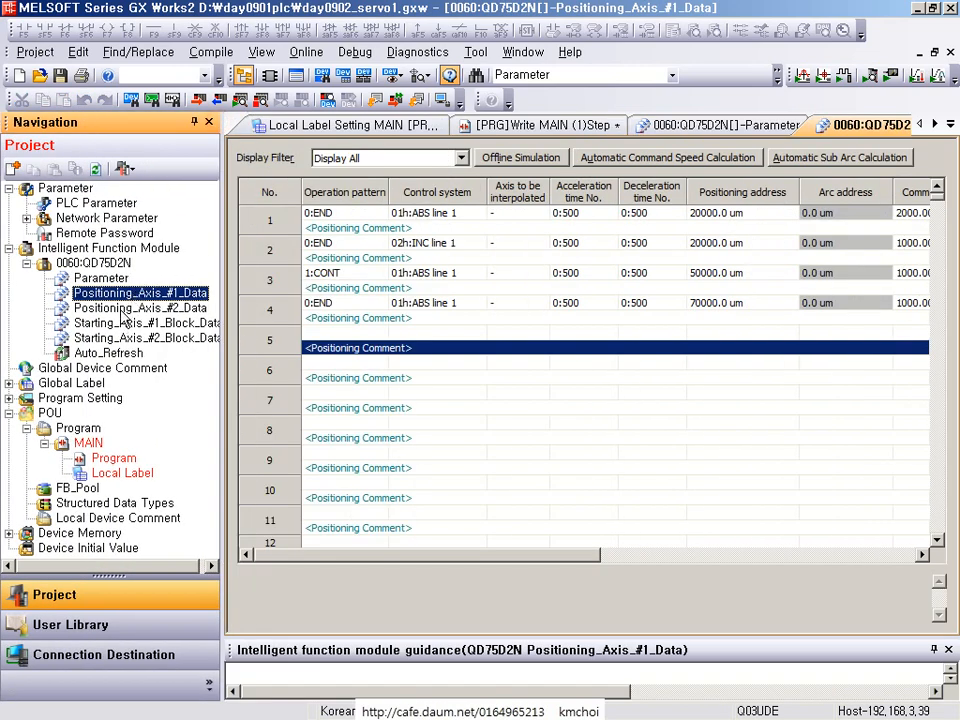
{"action": "mouse_move", "coordinate": [46, 276]}
{"action": "left_mouse_down"}
{"action": "mouse_move", "coordinate": [224, 313]}
{"action": "mouse_move", "coordinate": [281, 250]}
{"action": "left_mouse_up"}
{"action": "mouse_move", "coordinate": [293, 192]}
{"action": "left_mouse_down"}
{"action": "mouse_move", "coordinate": [639, 257]}
{"action": "mouse_move", "coordinate": [958, 348]}
{"action": "left_mouse_up"}
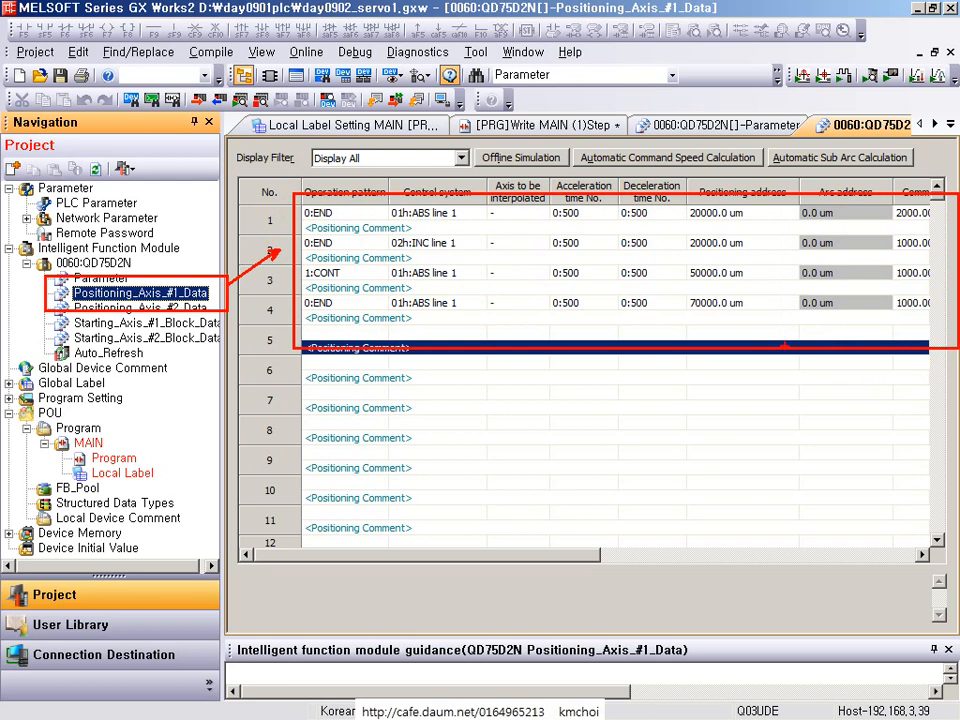
{"action": "key", "text": "Escape"}
- Prepare a write to the PLC for the QD75D2N intelligent function module and add Positioning Data to the write targets
{"action": "left_click", "coordinate": [306, 52]}
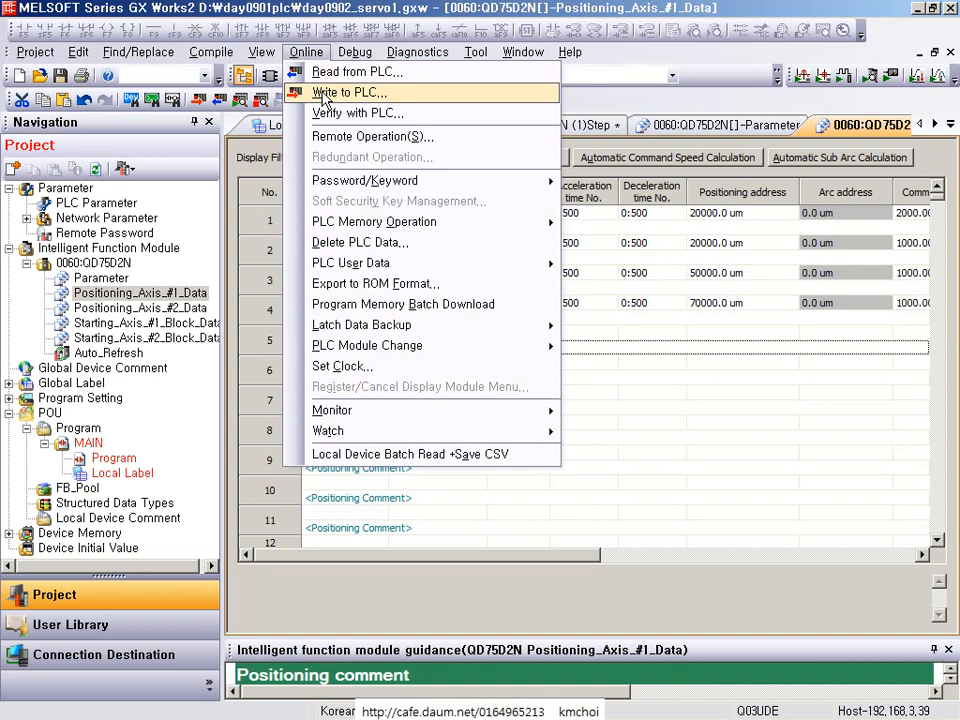
{"action": "left_click", "coordinate": [340, 92]}
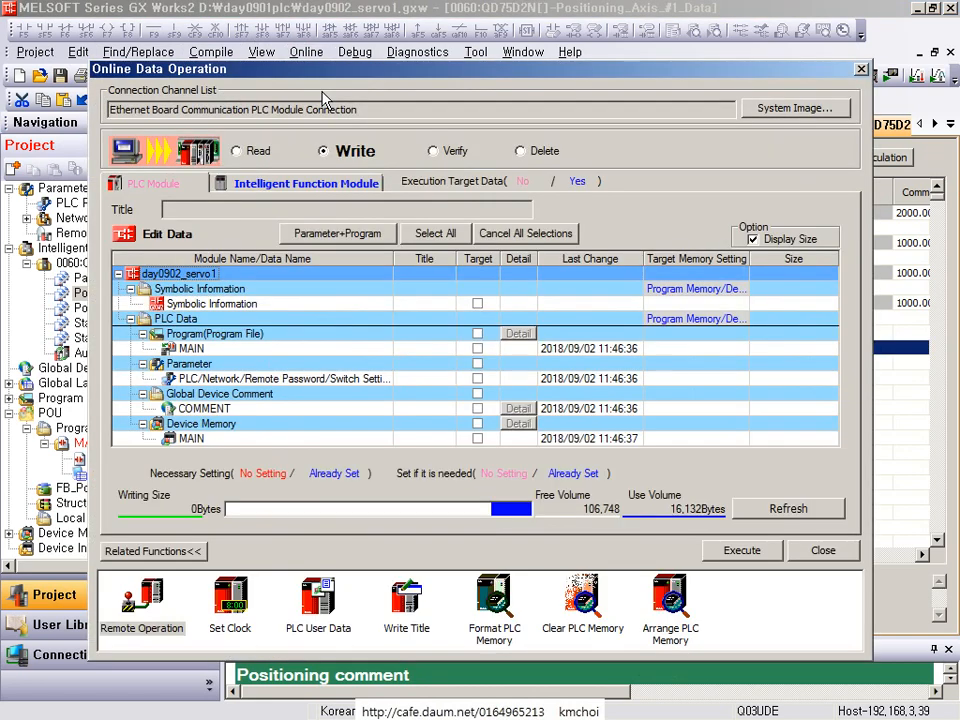
{"action": "left_click", "coordinate": [318, 185]}
{"action": "left_click", "coordinate": [122, 245]}
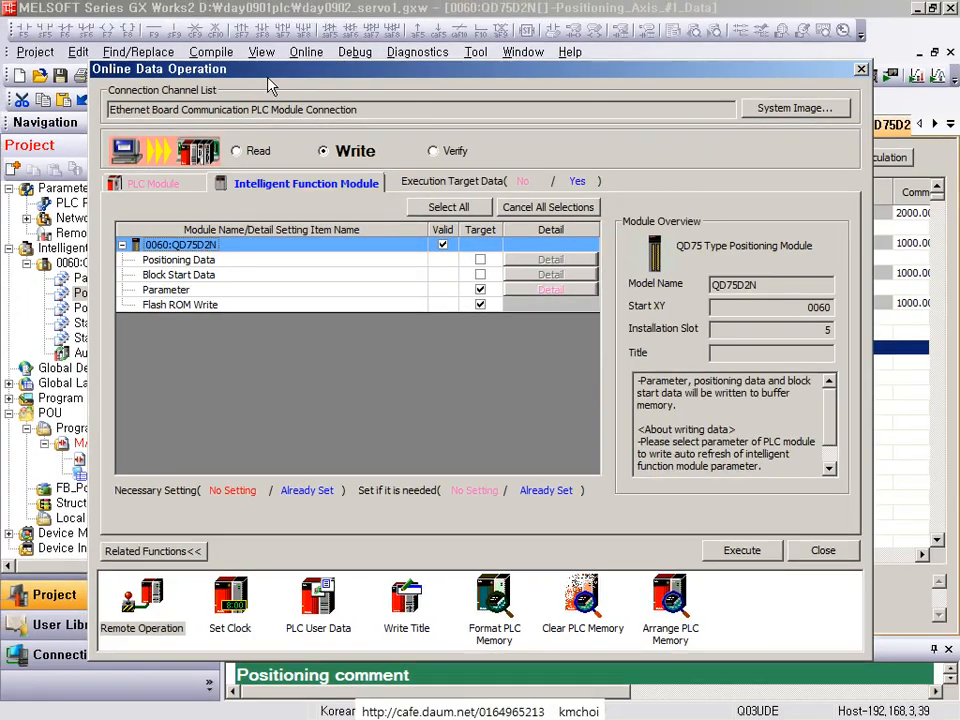
{"action": "left_click_drag", "start_coordinate": [277, 75], "coordinate": [416, 93]}
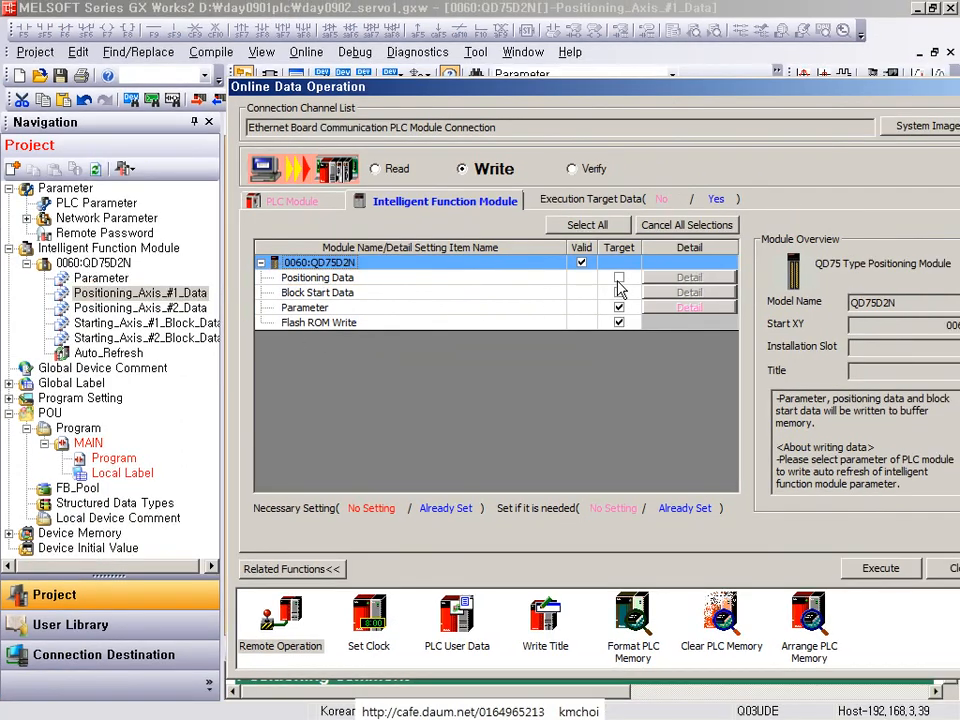
{"action": "left_click", "coordinate": [634, 276]}
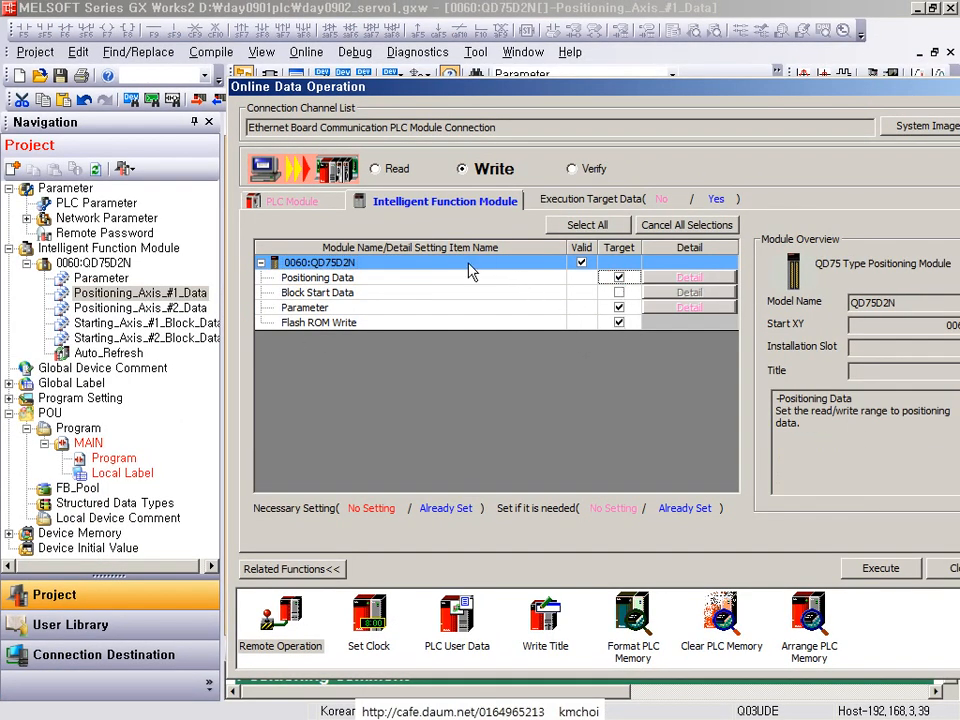
{"action": "left_click", "coordinate": [336, 278]}
{"action": "left_click", "coordinate": [385, 307]}
{"action": "left_click", "coordinate": [403, 322]}
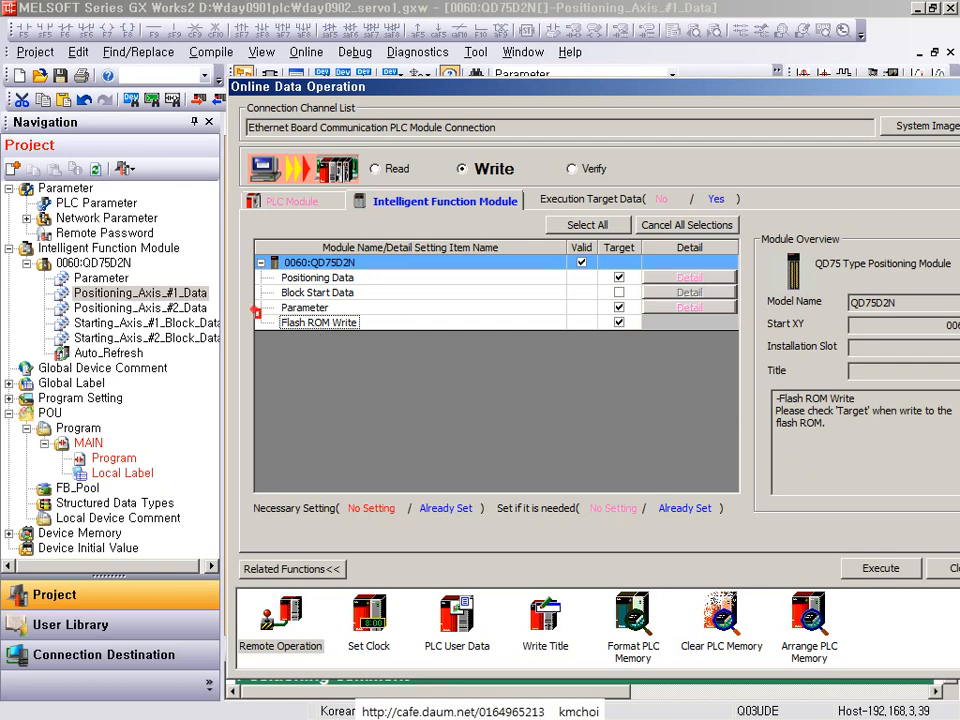
- Execute the QD75D2N write to the PLC, overwriting the flash ROM contents, and return to the axis 1 positioning data
{"action": "left_click", "coordinate": [880, 568]}
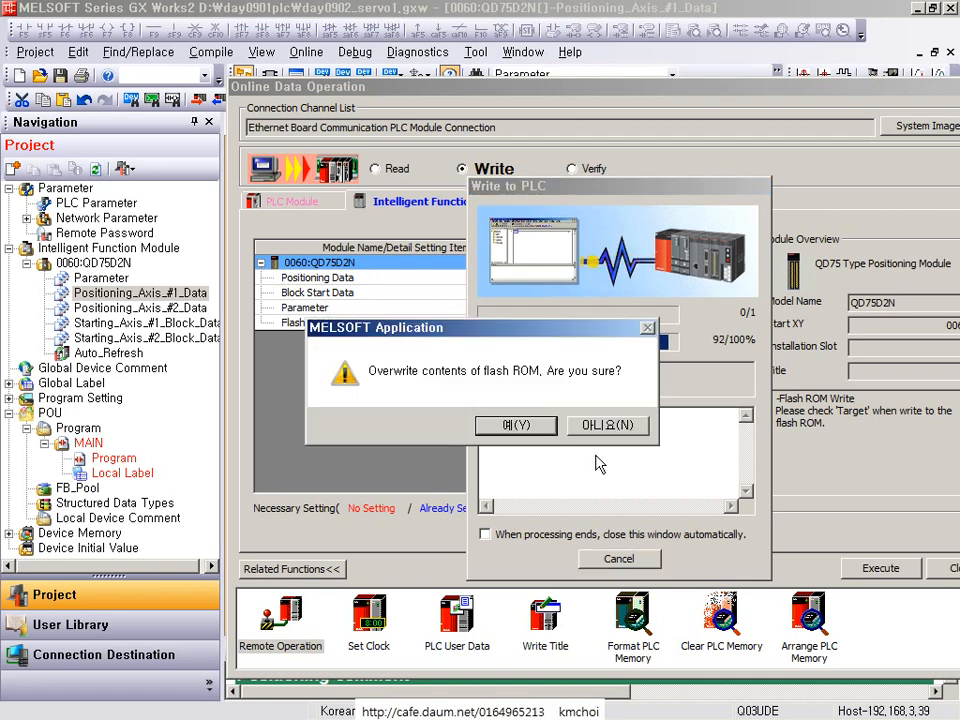
{"action": "left_click", "coordinate": [516, 425]}
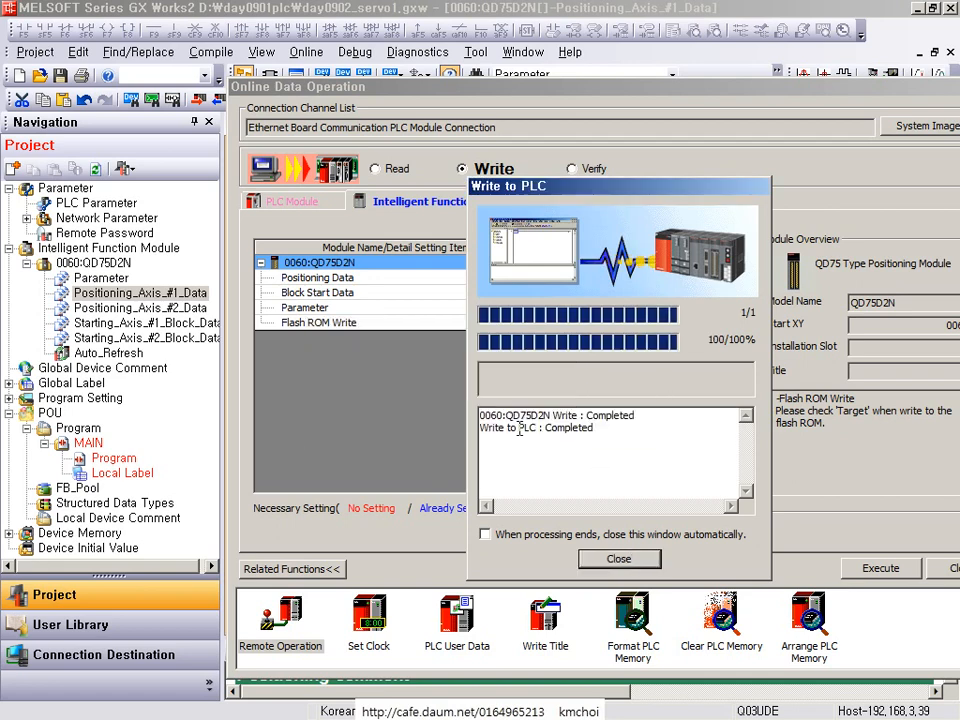
{"action": "left_click", "coordinate": [619, 558]}
{"action": "left_click", "coordinate": [625, 414]}
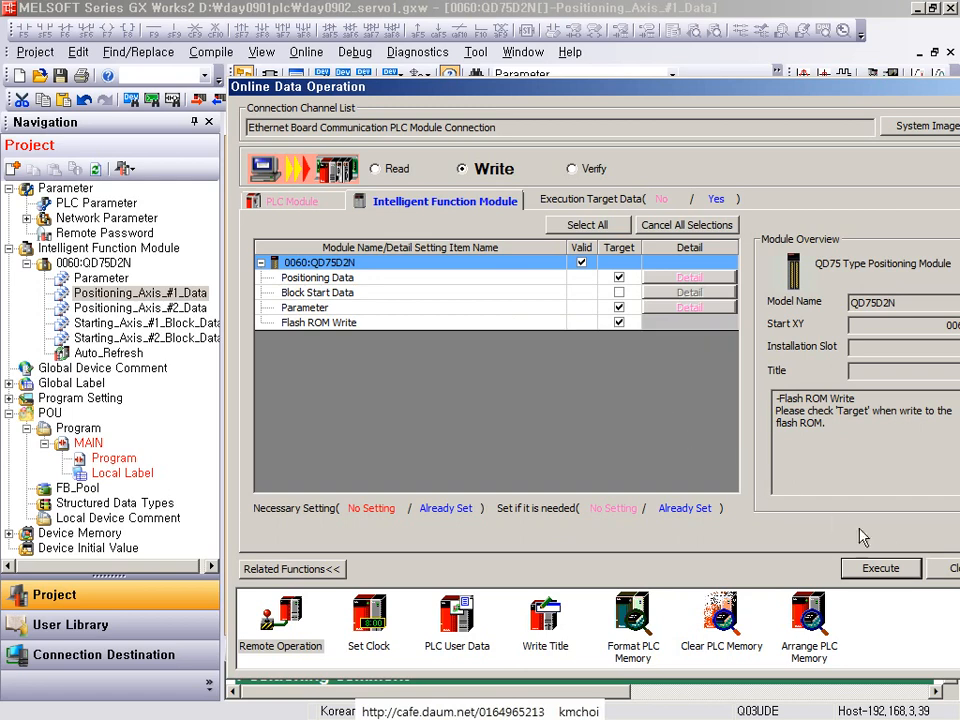
{"action": "left_click", "coordinate": [943, 570]}
{"action": "left_click", "coordinate": [496, 336]}
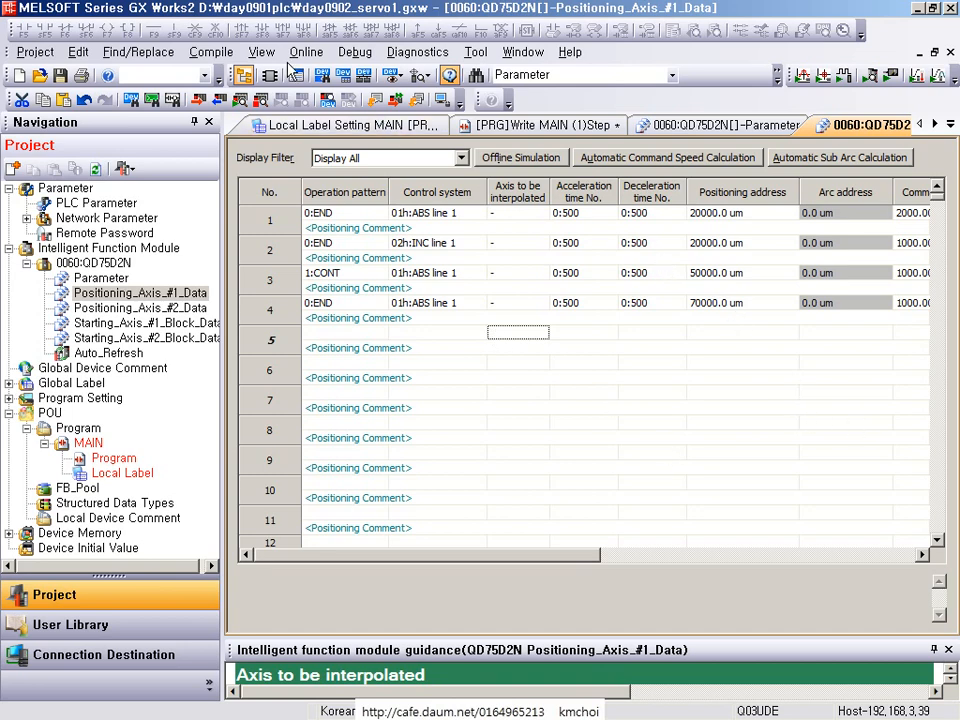
- Open the Positioning Test for the QD75D2N module at start XY address 0060 and acknowledge the safety caution
{"action": "left_click", "coordinate": [476, 56]}
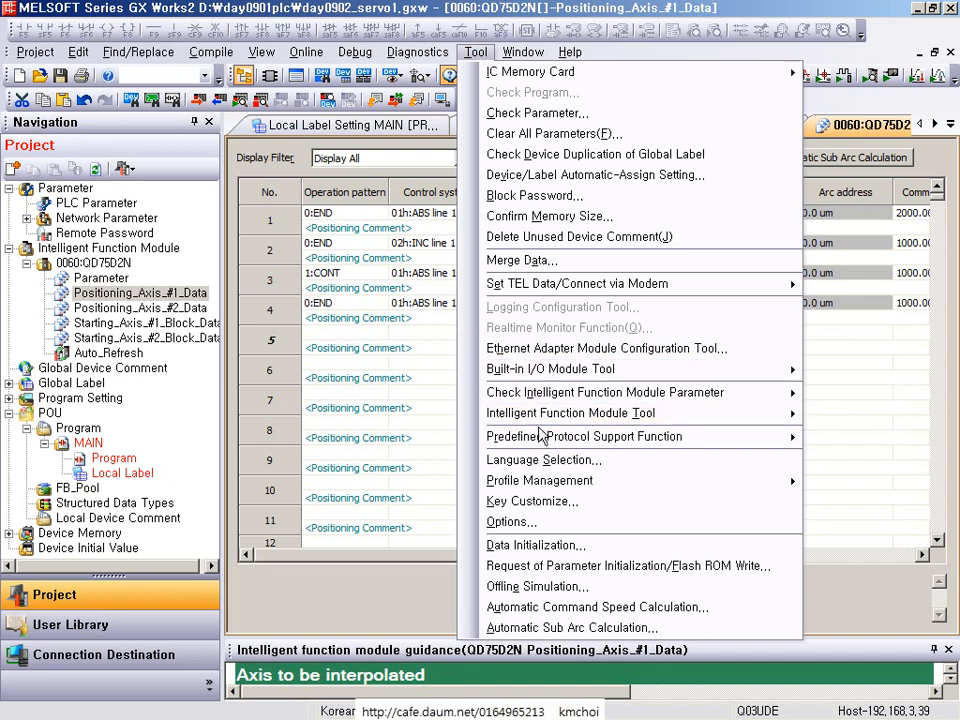
{"action": "mouse_move", "coordinate": [562, 420]}
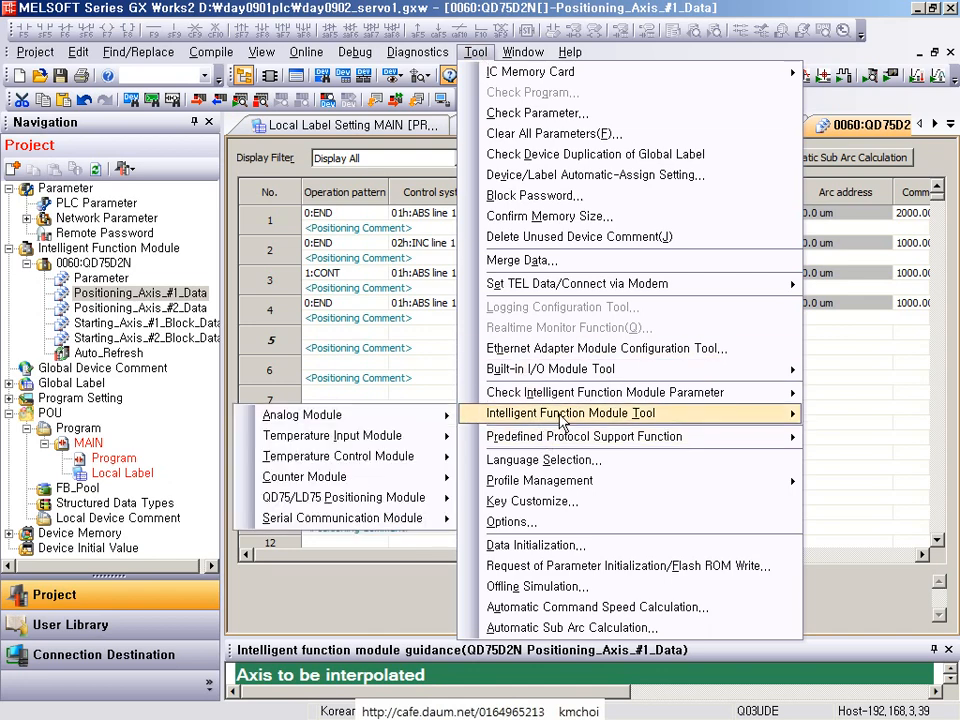
{"action": "mouse_move", "coordinate": [340, 503]}
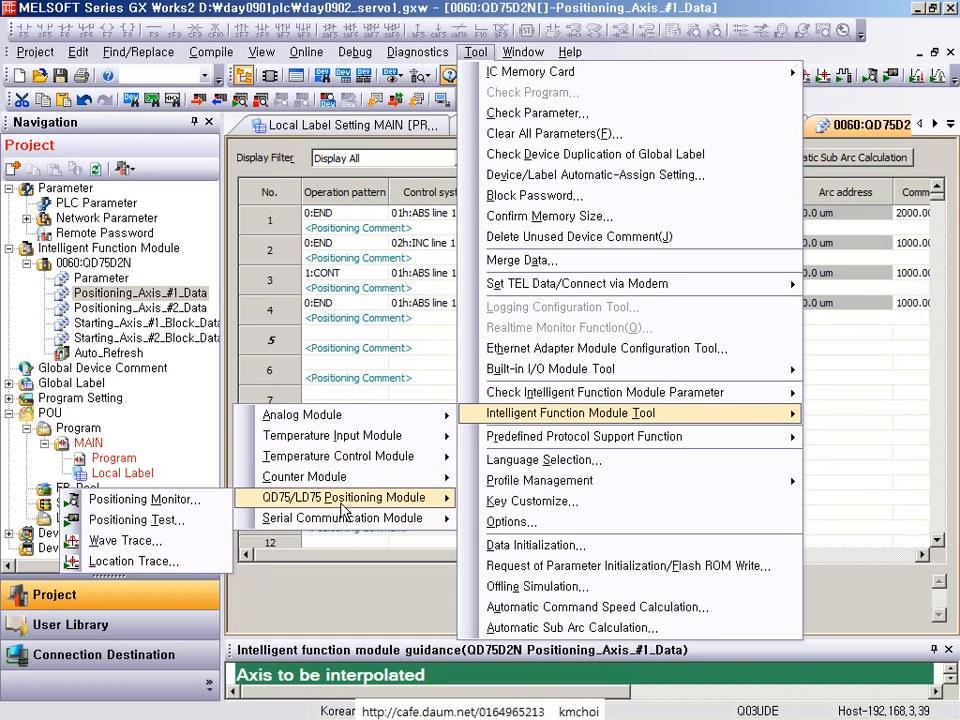
{"action": "left_click", "coordinate": [143, 533]}
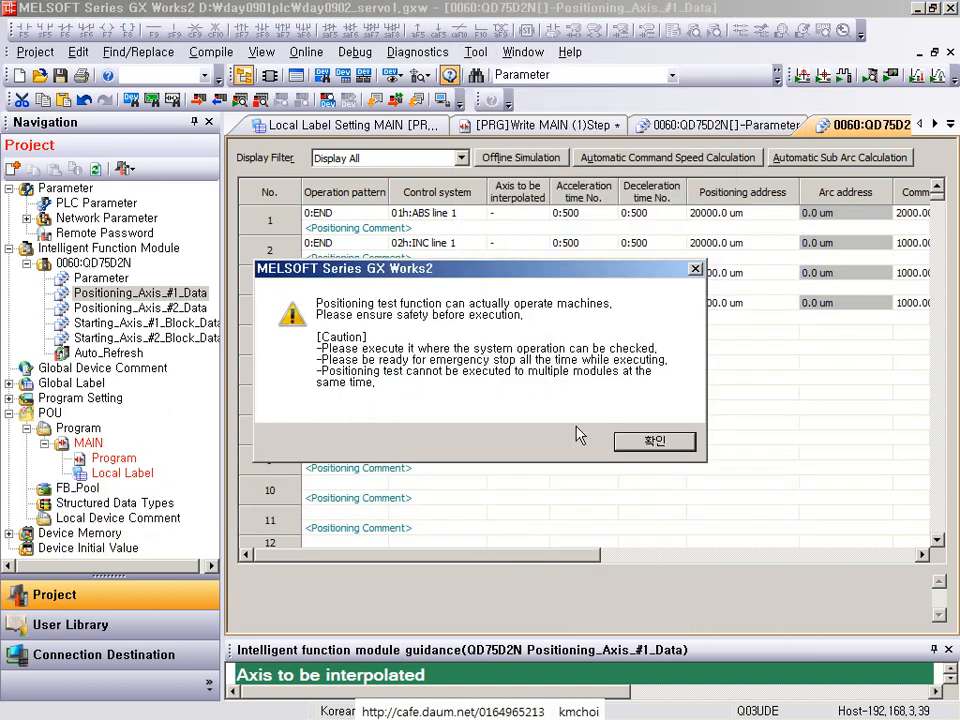
{"action": "left_click", "coordinate": [630, 446]}
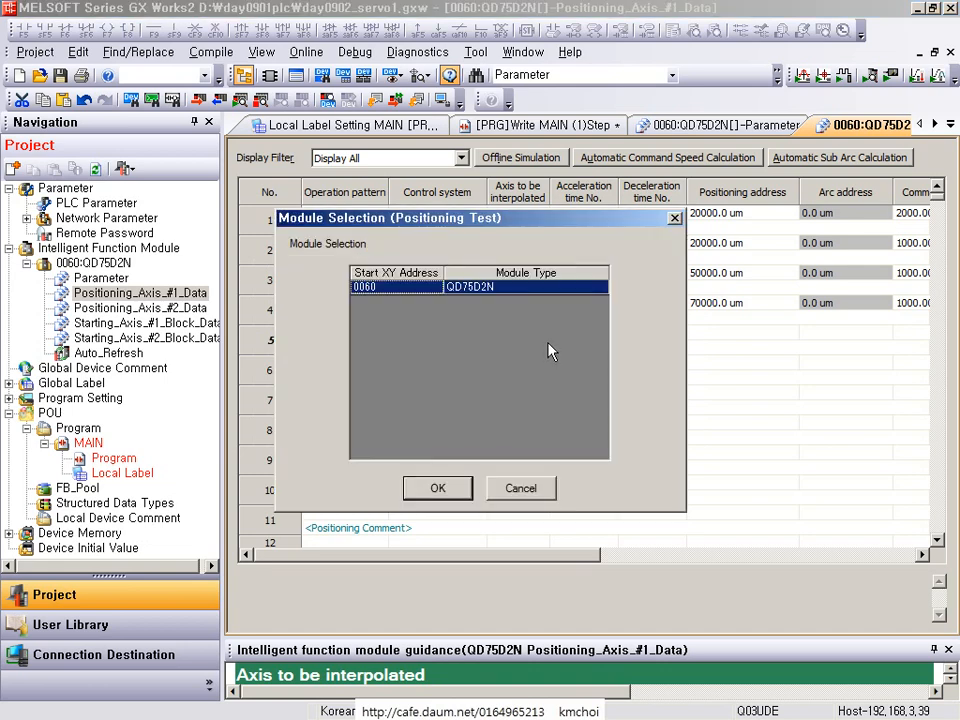
{"action": "left_click", "coordinate": [440, 485]}
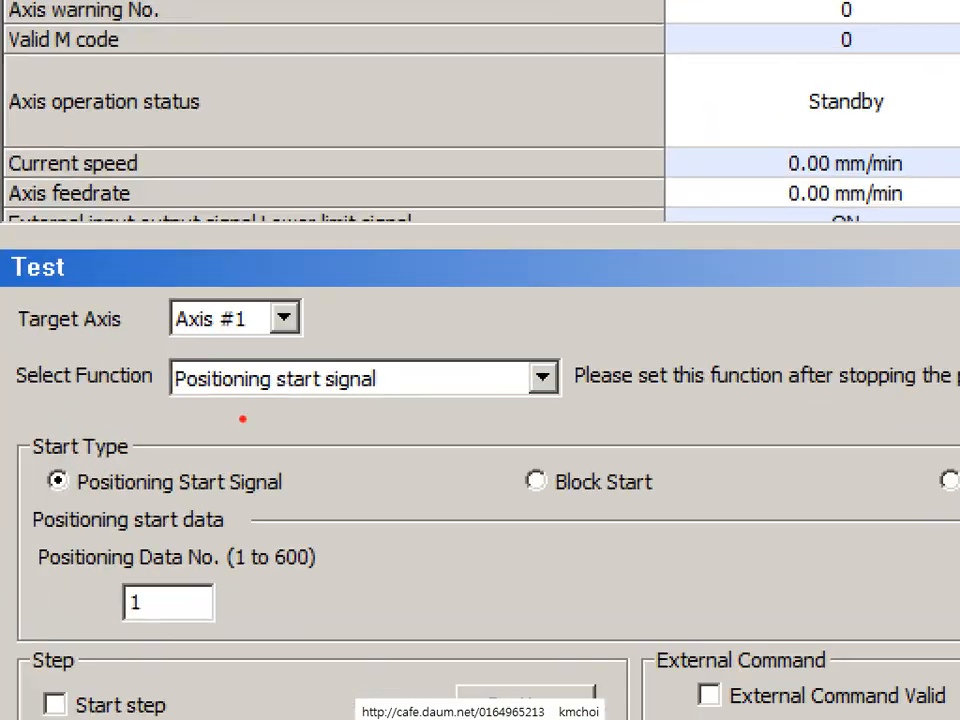
{"action": "left_click_drag", "start_coordinate": [193, 385], "coordinate": [366, 429]}
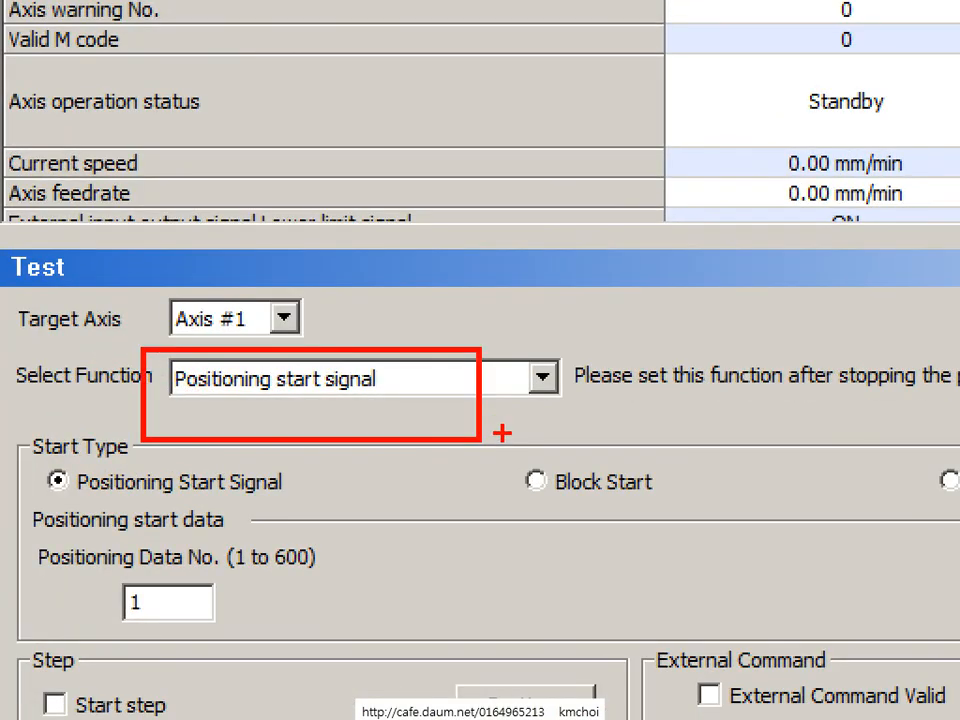
{"action": "key", "text": "Escape"}
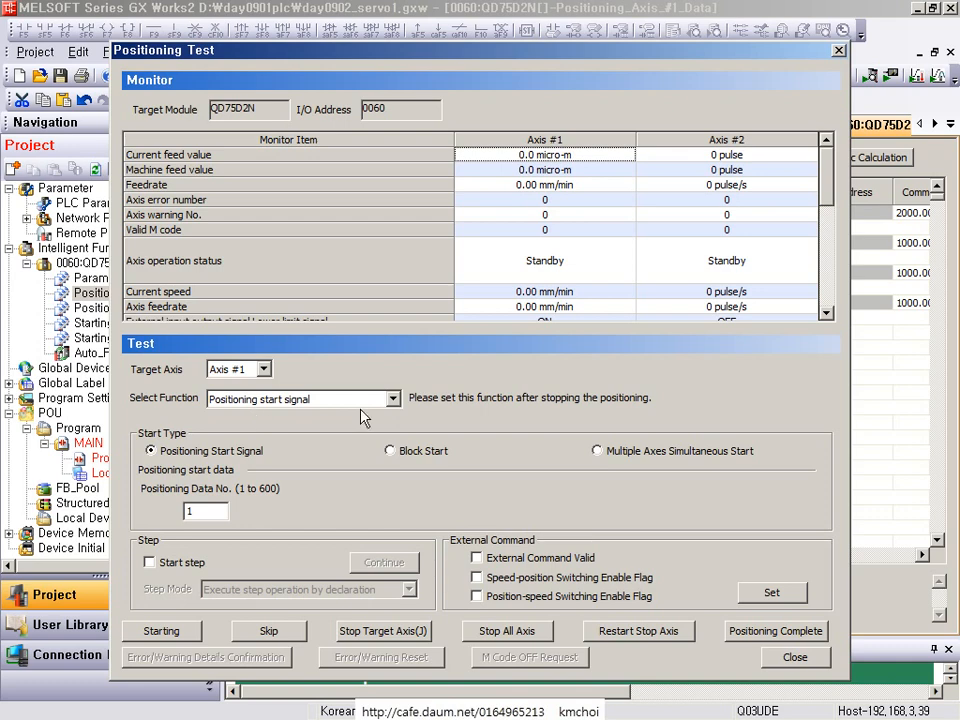
- Run a Machine OPR on axis 1 with the JOG/Manual Pulse Generator/OPR function and check the feed values
{"action": "left_click", "coordinate": [336, 398]}
{"action": "left_click", "coordinate": [290, 426]}
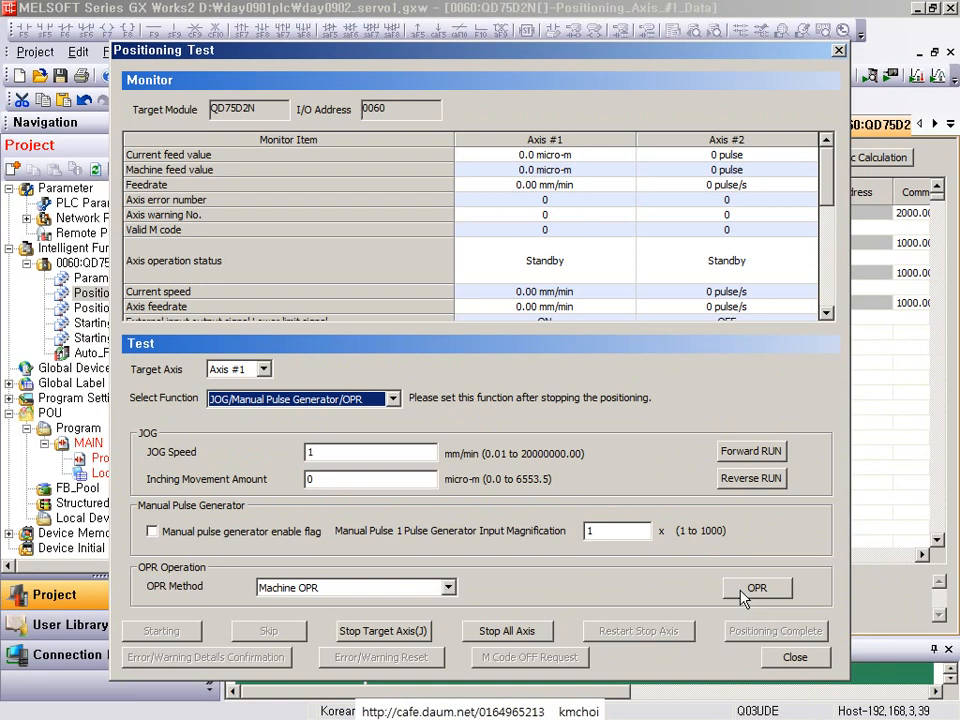
{"action": "left_click", "coordinate": [745, 590]}
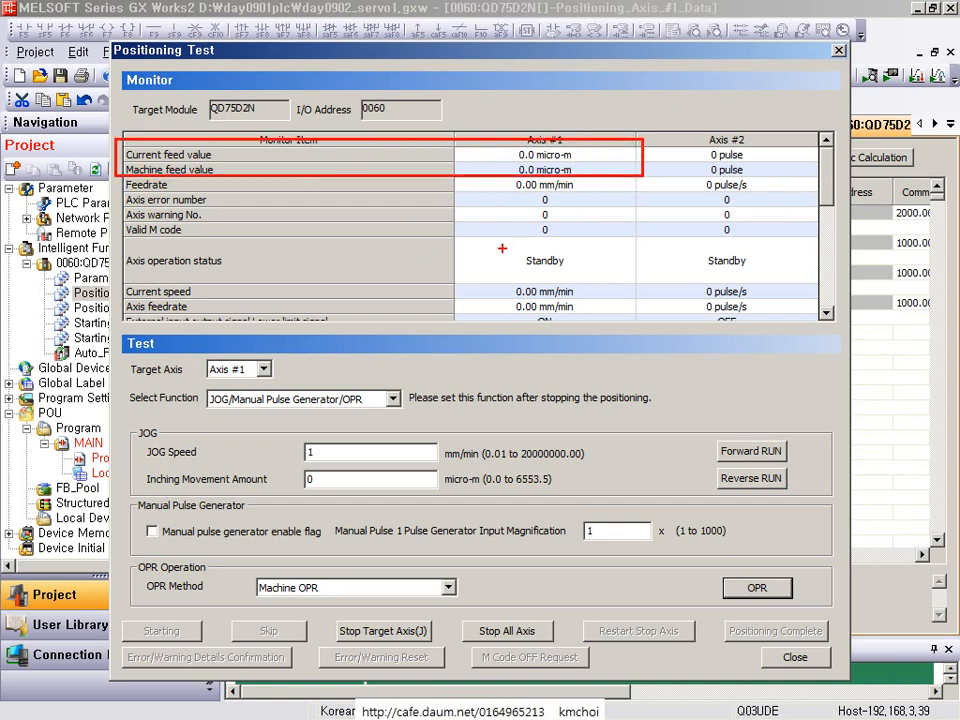
{"action": "key", "text": "Escape"}
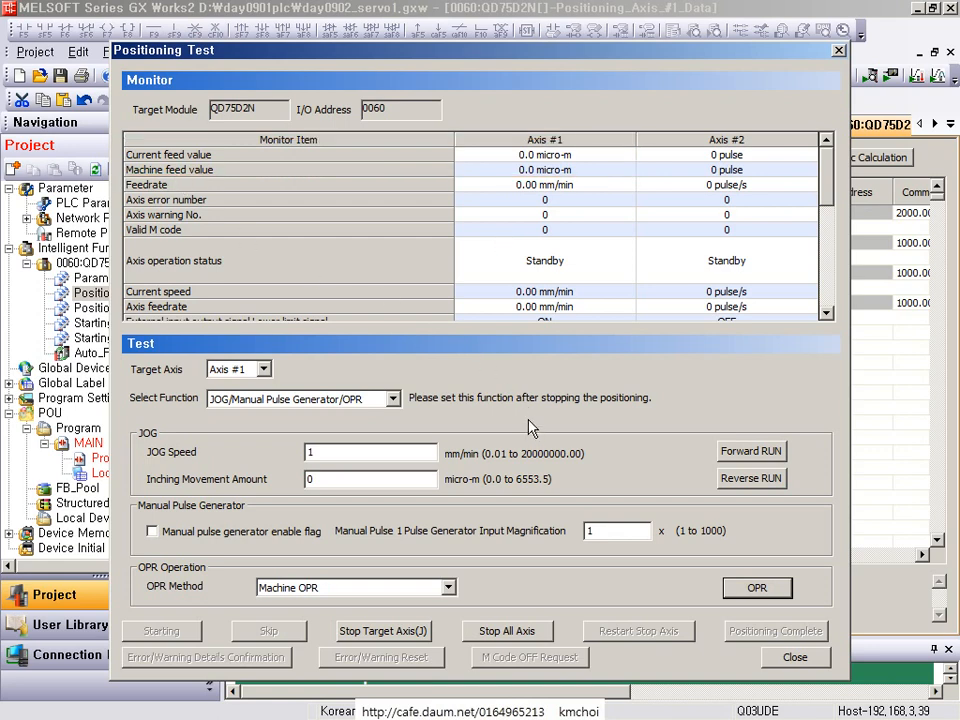
- Set the axis 1 test function back to Positioning start signal
{"action": "left_click", "coordinate": [236, 398]}
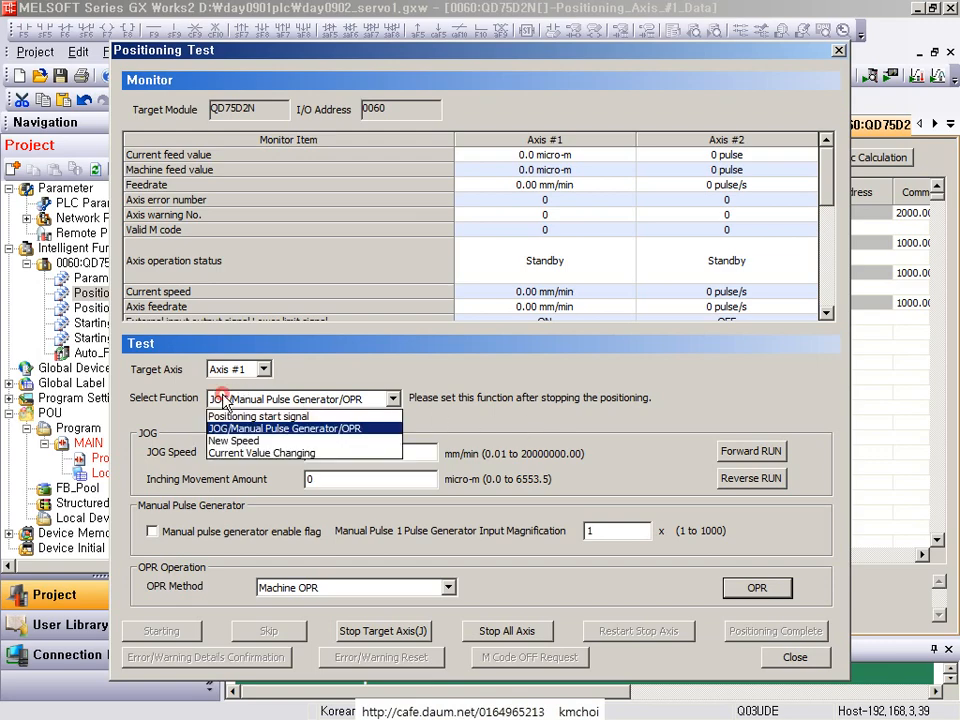
{"action": "left_click", "coordinate": [236, 418]}
{"action": "mouse_move", "coordinate": [119, 370]}
{"action": "left_mouse_down"}
{"action": "mouse_move", "coordinate": [130, 383]}
{"action": "mouse_move", "coordinate": [402, 425]}
{"action": "left_mouse_up"}
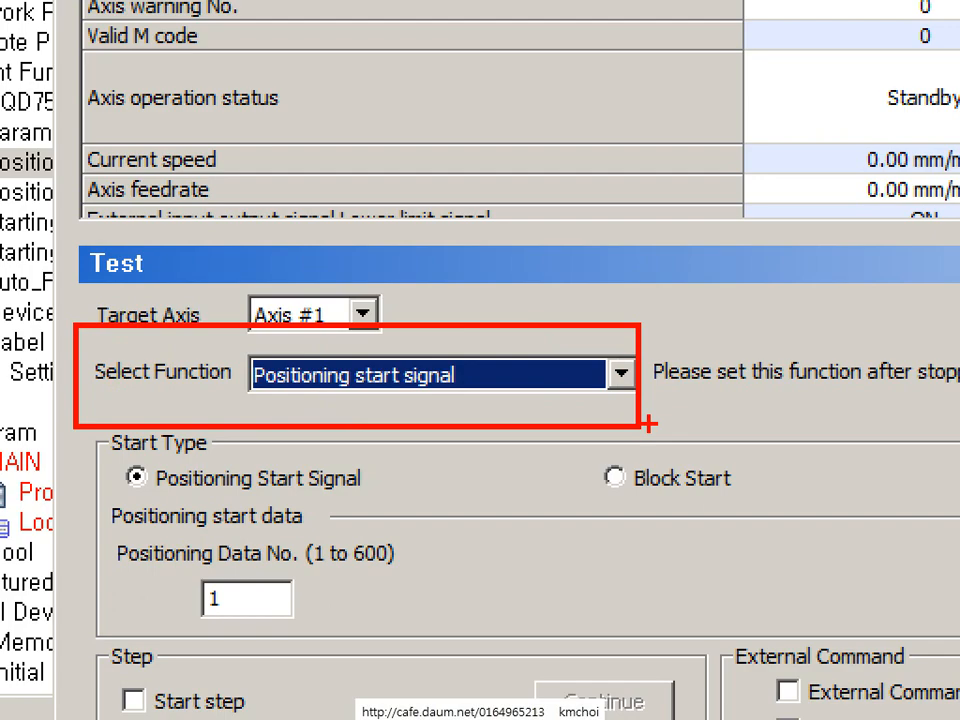
{"action": "key", "text": "Escape"}
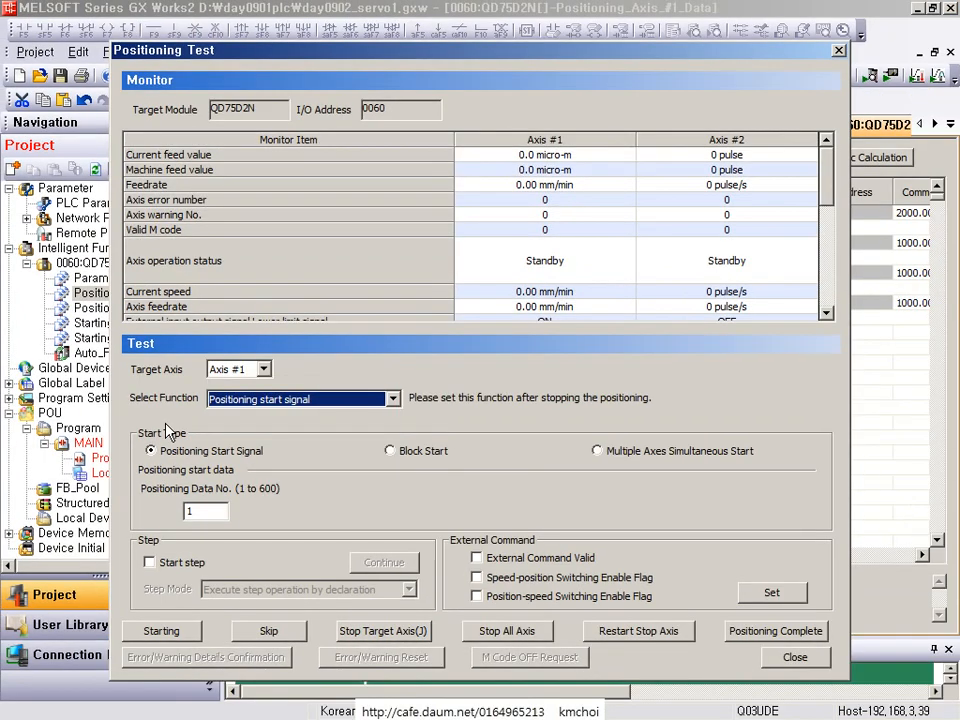
- Uncover the positioning data rows behind the test window and compare their numbers and the No. 1 row with the Positioning Data No. setting
{"action": "left_click_drag", "start_coordinate": [197, 46], "coordinate": [497, 10]}
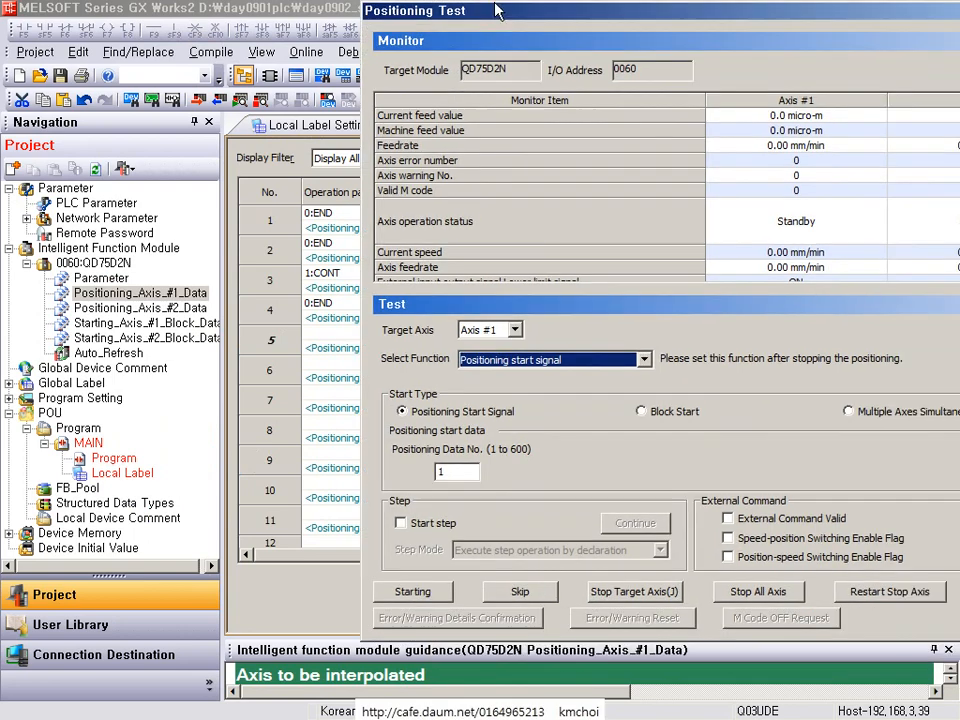
{"action": "key", "text": "ctrl+1"}
{"action": "left_click", "coordinate": [468, 484]}
{"action": "mouse_move", "coordinate": [283, 374]}
{"action": "left_mouse_down"}
{"action": "mouse_move", "coordinate": [604, 517]}
{"action": "mouse_move", "coordinate": [720, 508]}
{"action": "left_mouse_up"}
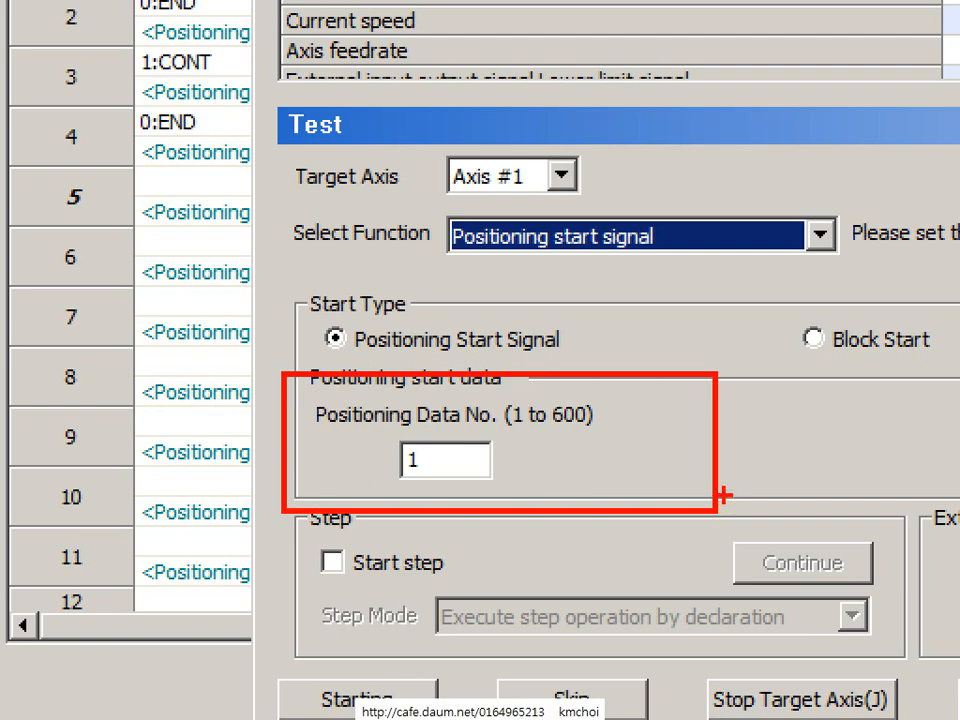
{"action": "key", "text": "Escape"}
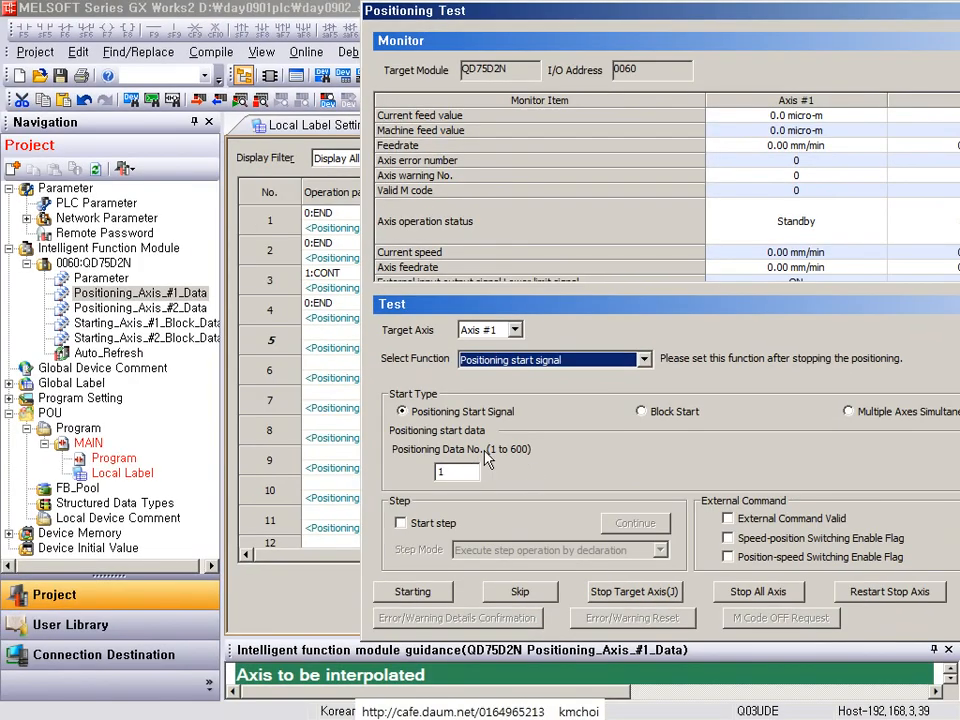
{"action": "key", "text": "ctrl+2"}
{"action": "mouse_move", "coordinate": [252, 201]}
{"action": "left_mouse_down"}
{"action": "mouse_move", "coordinate": [288, 236]}
{"action": "mouse_move", "coordinate": [286, 300]}
{"action": "left_mouse_up"}
{"action": "key", "text": "Escape"}
{"action": "key", "text": "ctrl+2"}
{"action": "left_click_drag", "start_coordinate": [424, 452], "coordinate": [474, 508]}
{"action": "left_click_drag", "start_coordinate": [422, 568], "coordinate": [457, 494]}
{"action": "key", "text": "Escape"}
{"action": "left_click_drag", "start_coordinate": [372, 14], "coordinate": [268, 268]}
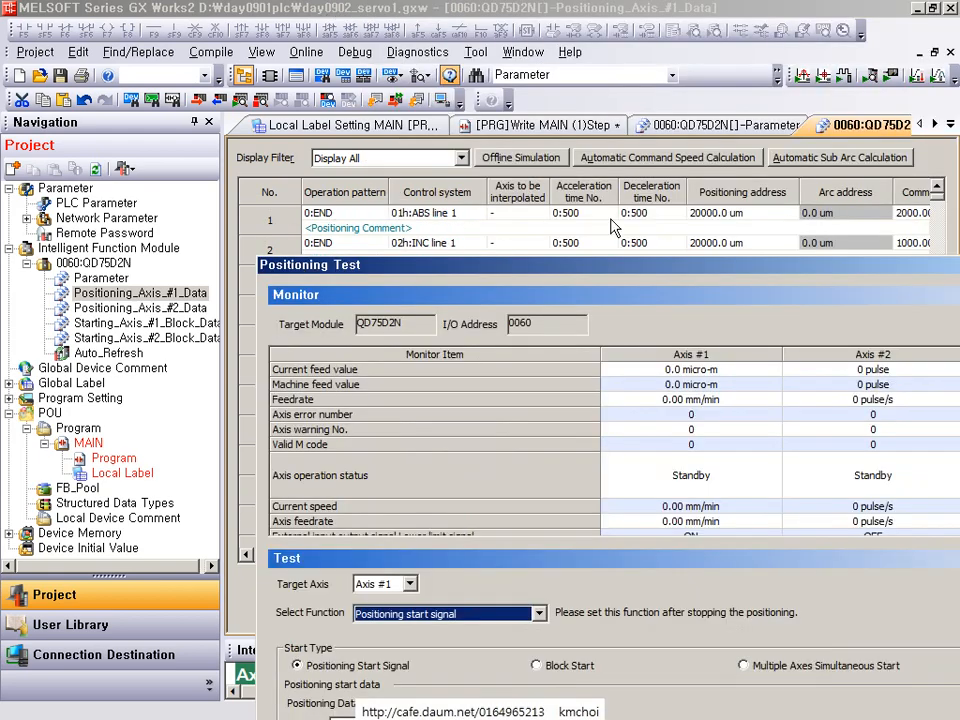
{"action": "left_click_drag", "start_coordinate": [675, 264], "coordinate": [541, 57]}
- Start positioning data No. 1 on axis 1 and watch the machine in the Microsoft LifeCam view
{"action": "left_click", "coordinate": [220, 515]}
{"action": "left_click", "coordinate": [186, 640]}
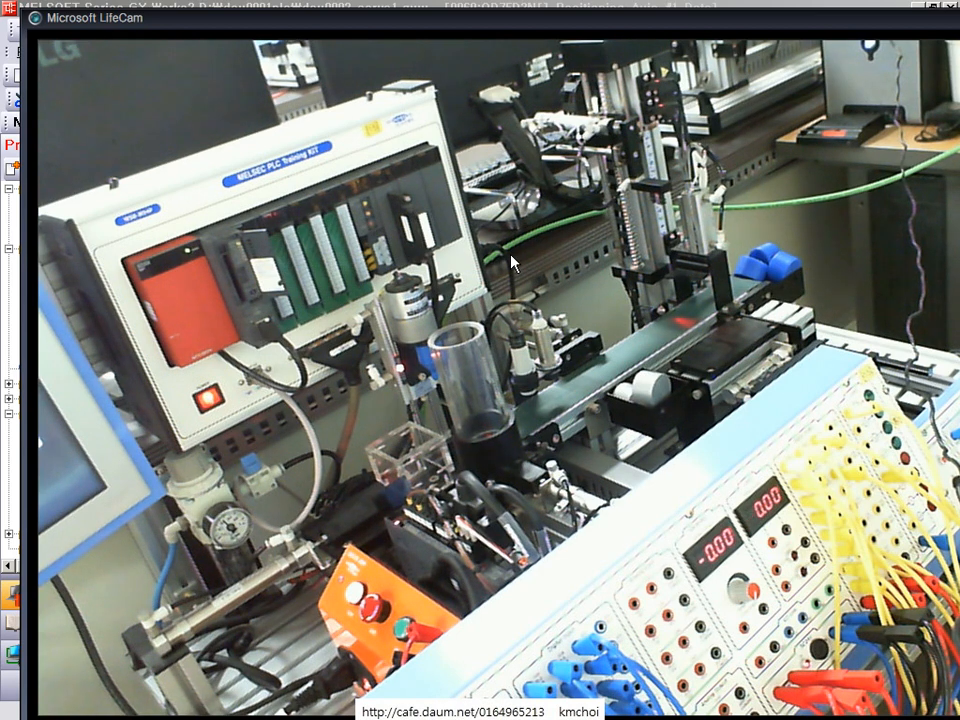
{"action": "key", "text": "alt+Tab"}
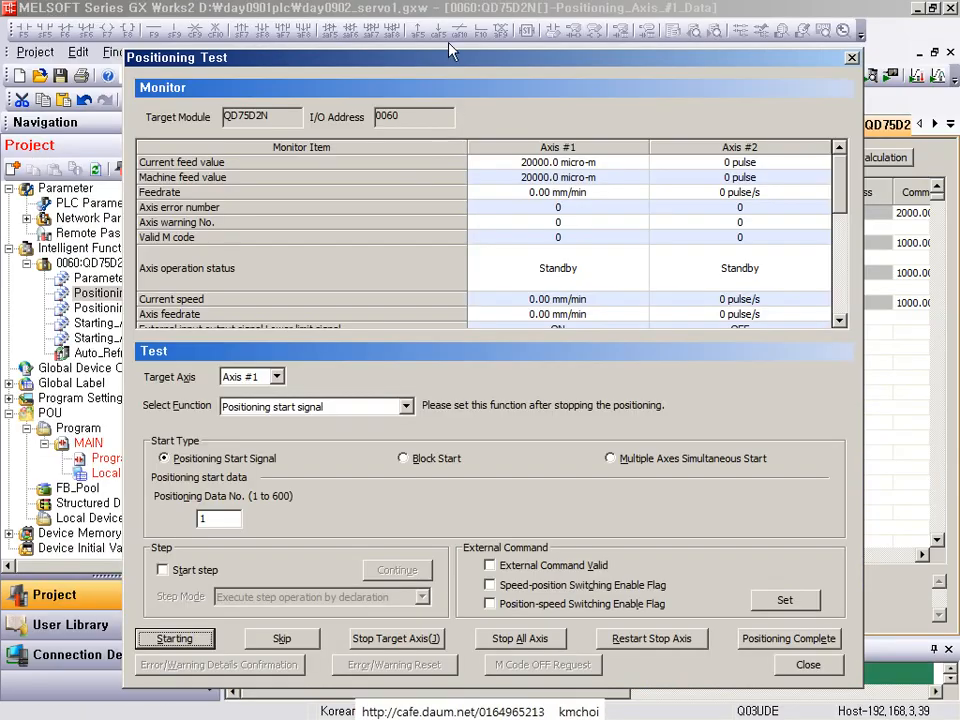
- Compare the axis 1 feed value with the No. 1 positioning address and check the slide against the ruler in the camera view
{"action": "left_click_drag", "start_coordinate": [449, 51], "coordinate": [447, 302]}
{"action": "left_click_drag", "start_coordinate": [452, 302], "coordinate": [514, 225]}
{"action": "left_click_drag", "start_coordinate": [674, 194], "coordinate": [796, 241]}
{"action": "left_click_drag", "start_coordinate": [710, 184], "coordinate": [611, 74]}
{"action": "key", "text": "Escape"}
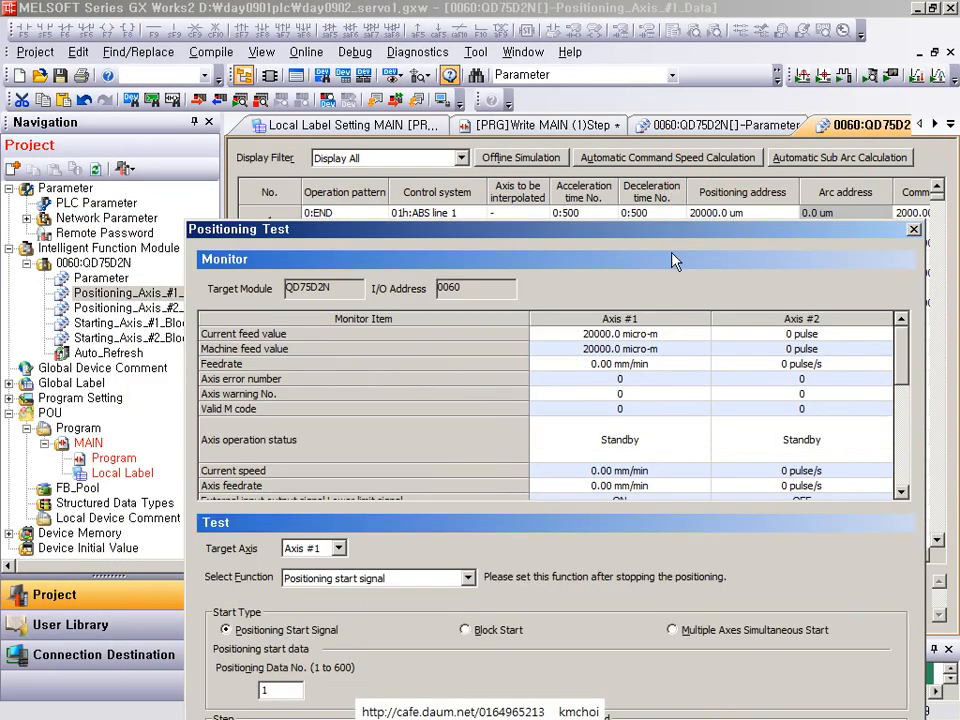
{"action": "left_click_drag", "start_coordinate": [603, 230], "coordinate": [577, 72]}
{"action": "key", "text": "alt+Tab"}
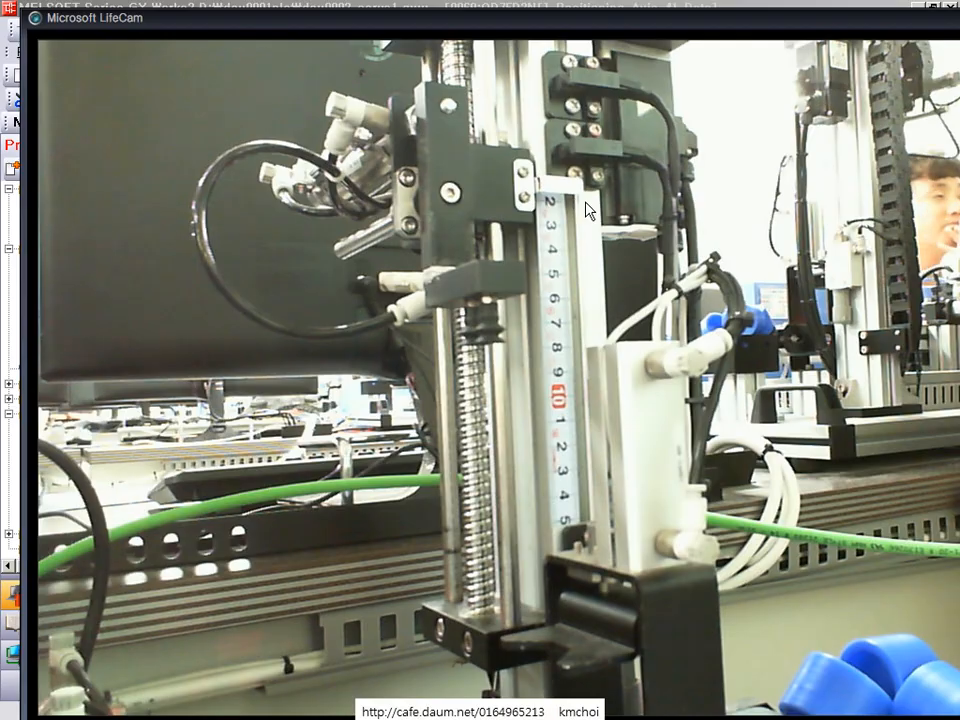
{"action": "key", "text": "alt+Tab"}
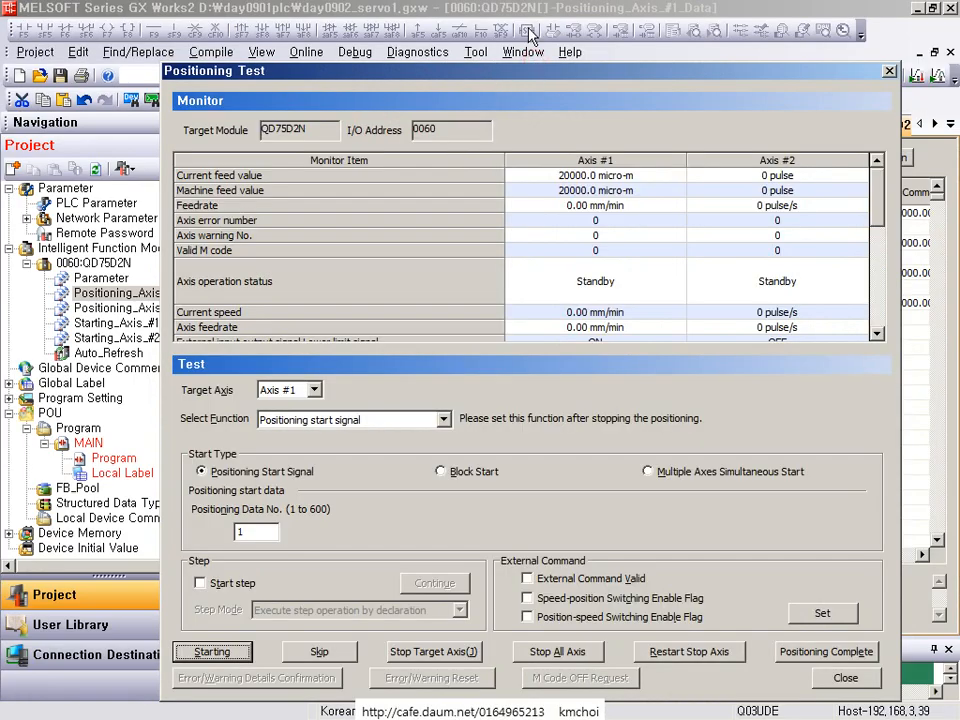
- Check the control system of positioning data No. 2, start No. 2 on axis 1 and watch the machine in the Microsoft LifeCam view
{"action": "double_click", "coordinate": [257, 531]}
{"action": "type", "text": "2"}
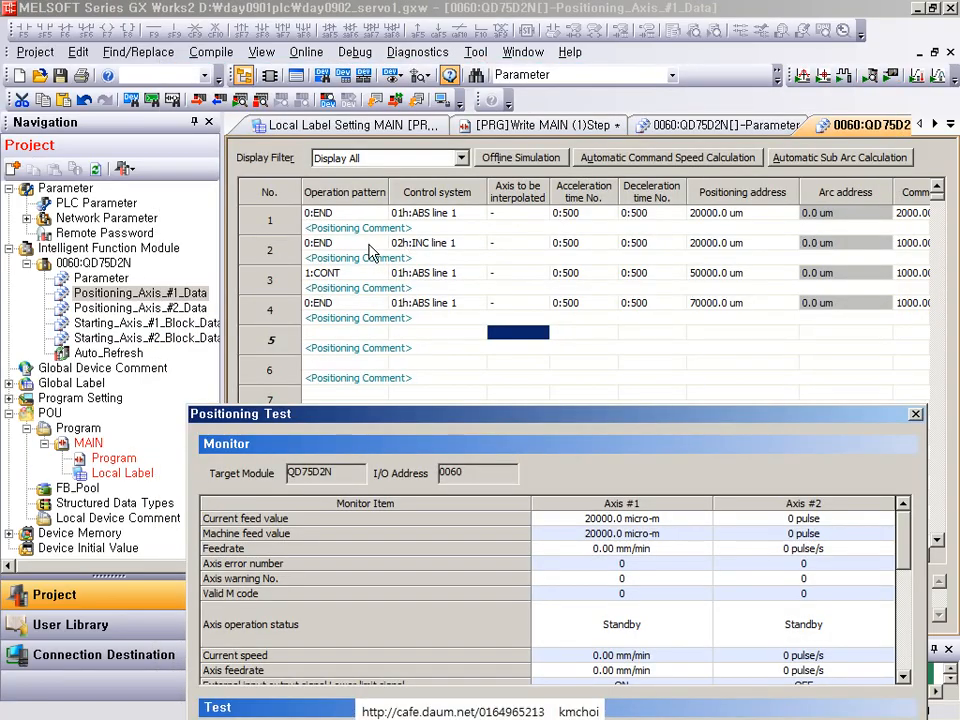
{"action": "left_click", "coordinate": [424, 248]}
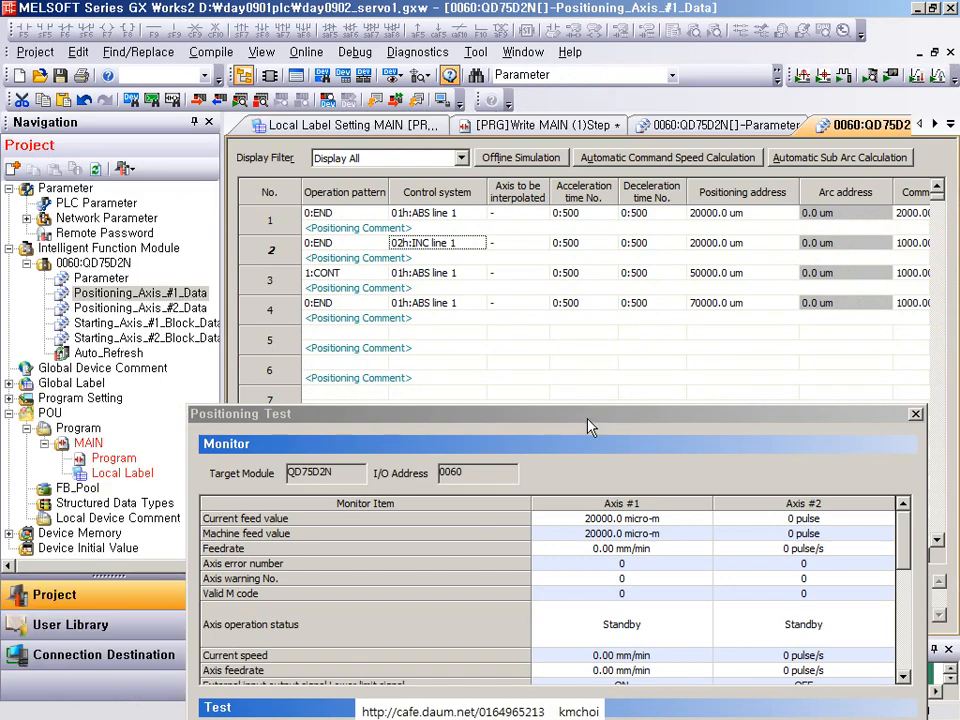
{"action": "left_click_drag", "start_coordinate": [587, 418], "coordinate": [588, 112]}
{"action": "left_click", "coordinate": [240, 687]}
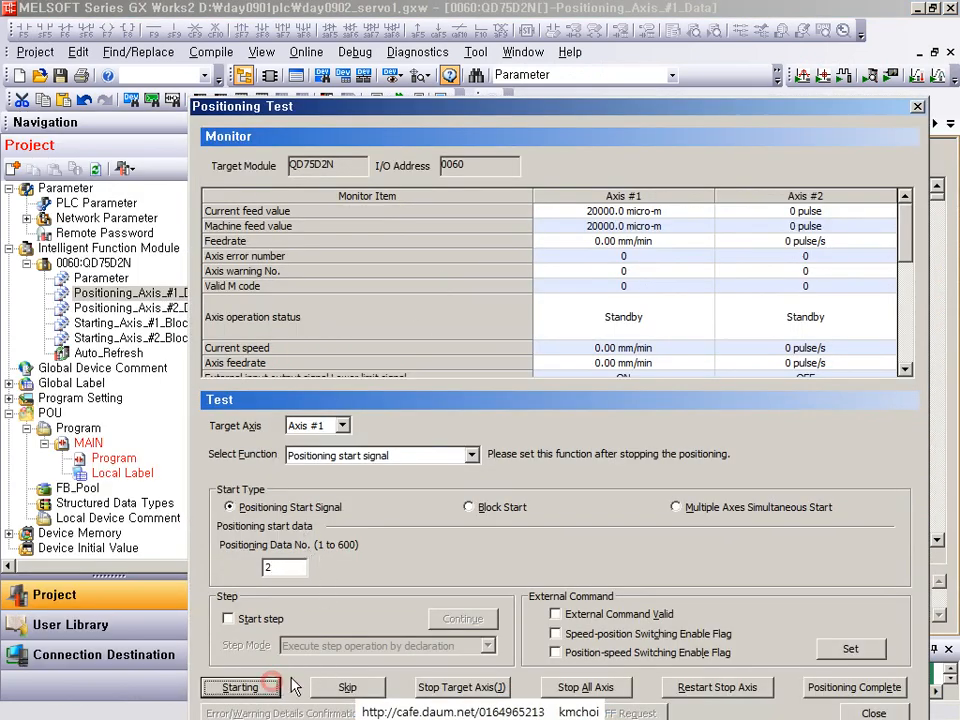
{"action": "key", "text": "alt+Tab"}
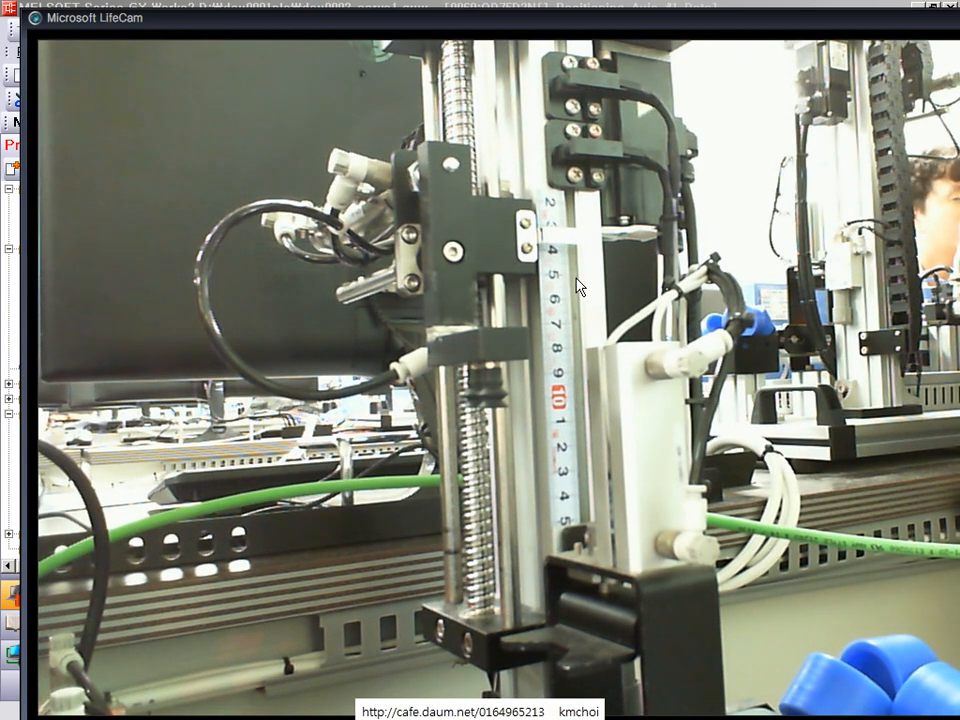
- Return to GX Works2, uncover the positioning data rows and compare the No. 3 and No. 4 addresses with the axis 1 feed value
{"action": "key", "text": "alt+Tab"}
{"action": "left_click_drag", "start_coordinate": [492, 112], "coordinate": [481, 361]}
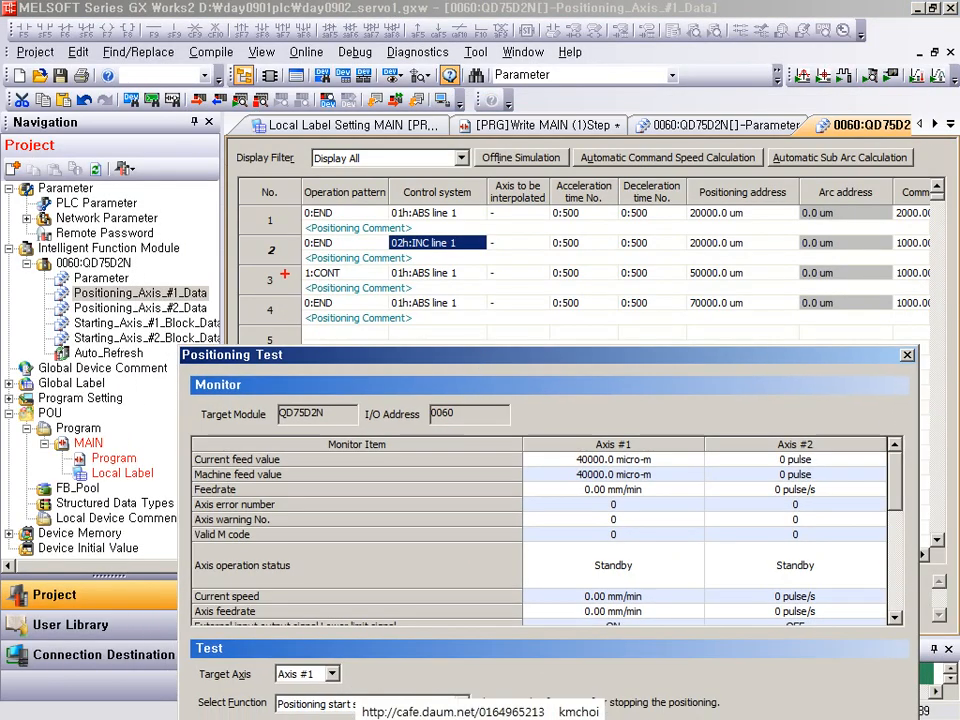
{"action": "left_click_drag", "start_coordinate": [672, 258], "coordinate": [756, 289]}
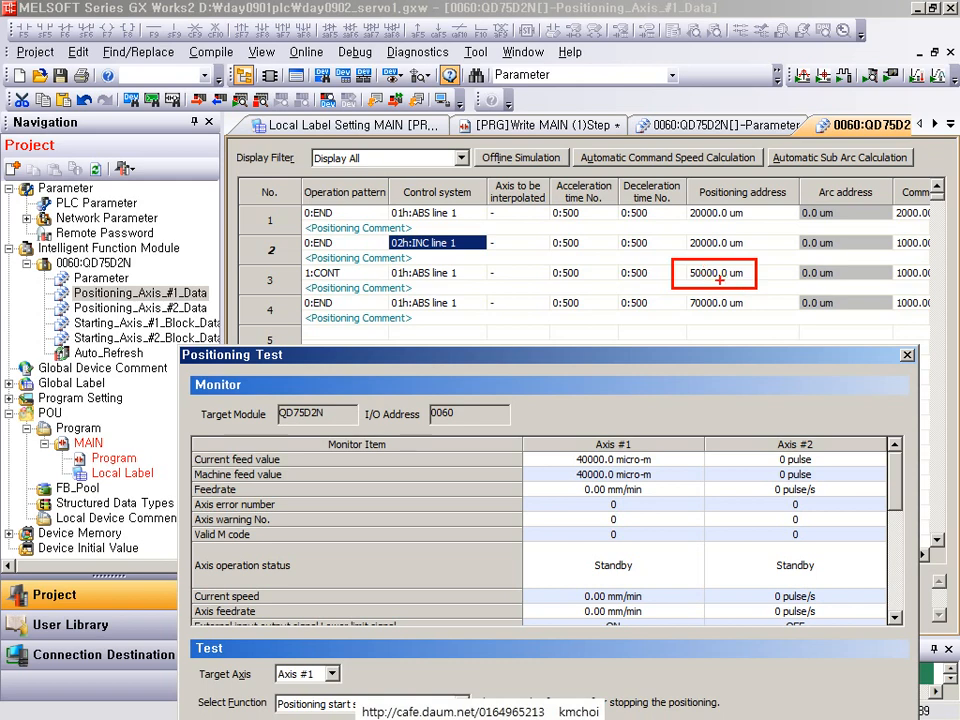
{"action": "mouse_move", "coordinate": [403, 309]}
{"action": "left_mouse_down"}
{"action": "mouse_move", "coordinate": [428, 317]}
{"action": "mouse_move", "coordinate": [430, 297]}
{"action": "left_mouse_up"}
{"action": "left_click_drag", "start_coordinate": [739, 317], "coordinate": [724, 292]}
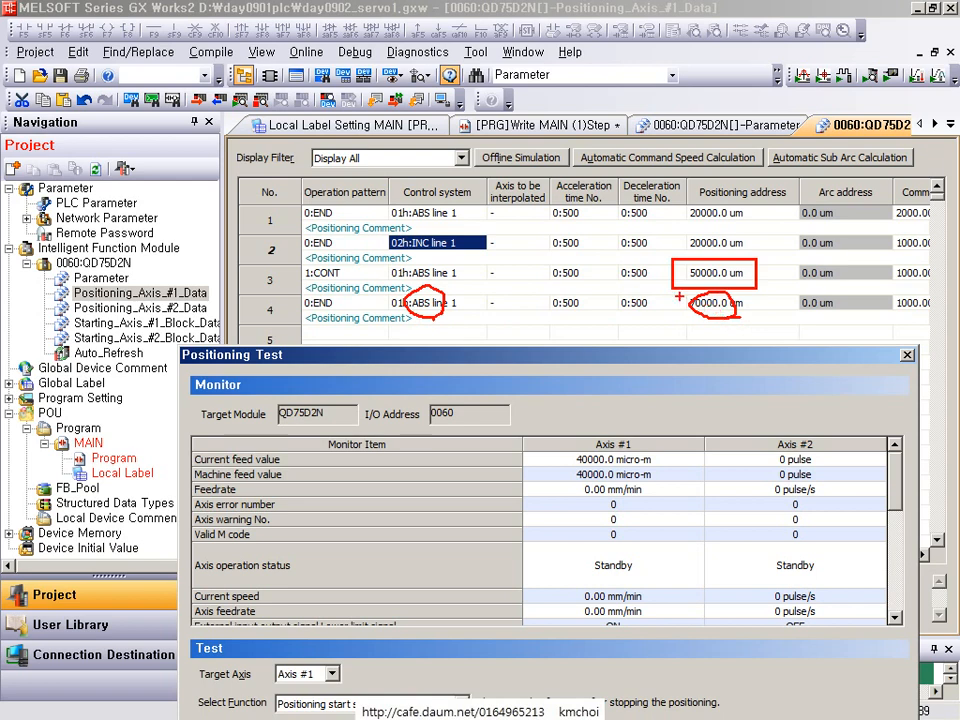
{"action": "key", "text": "Escape"}
- Examine the operation pattern, control system and positioning address of No. 3 together with the No. 4 row that continues it
{"action": "key", "text": "ctrl+2"}
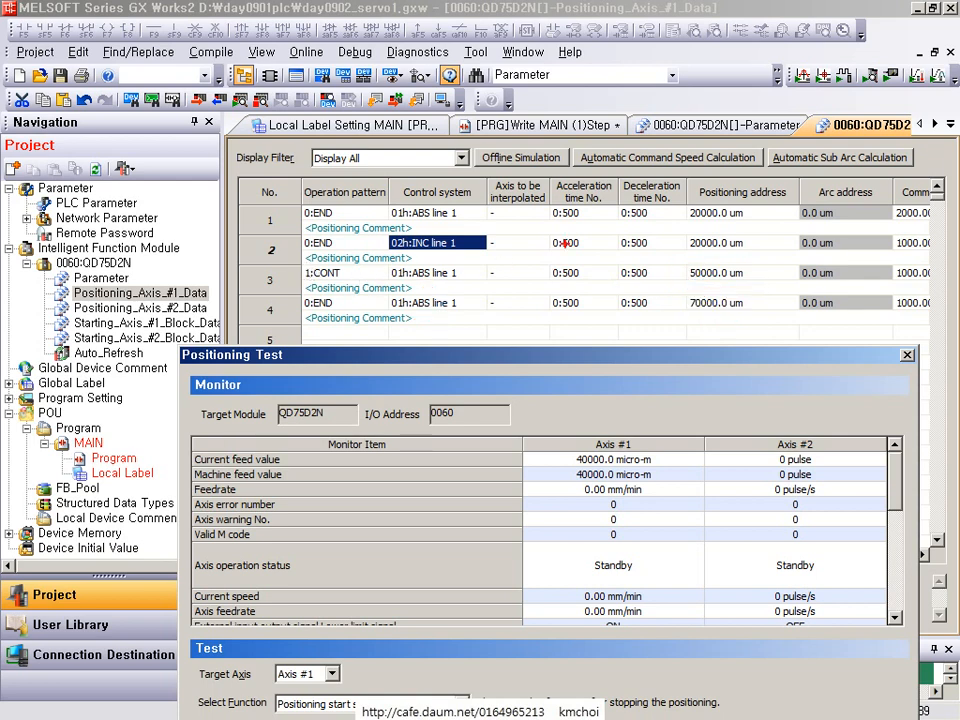
{"action": "left_click_drag", "start_coordinate": [685, 235], "coordinate": [751, 260]}
{"action": "key", "text": "ctrl+z"}
{"action": "left_click_drag", "start_coordinate": [687, 199], "coordinate": [762, 230]}
{"action": "left_click_drag", "start_coordinate": [686, 229], "coordinate": [764, 259]}
{"action": "key", "text": "e"}
{"action": "left_click", "coordinate": [645, 277]}
{"action": "mouse_move", "coordinate": [421, 287]}
{"action": "left_mouse_down"}
{"action": "mouse_move", "coordinate": [434, 282]}
{"action": "mouse_move", "coordinate": [396, 265]}
{"action": "mouse_move", "coordinate": [442, 283]}
{"action": "left_mouse_up"}
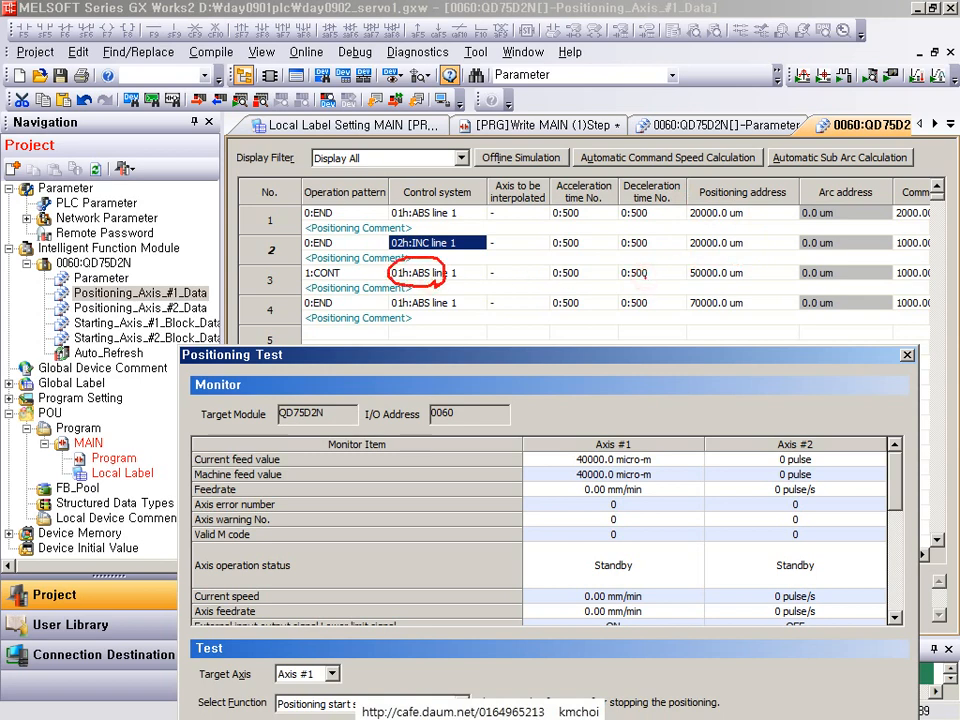
{"action": "mouse_move", "coordinate": [712, 268]}
{"action": "left_mouse_down"}
{"action": "mouse_move", "coordinate": [700, 285]}
{"action": "mouse_move", "coordinate": [740, 286]}
{"action": "left_mouse_up"}
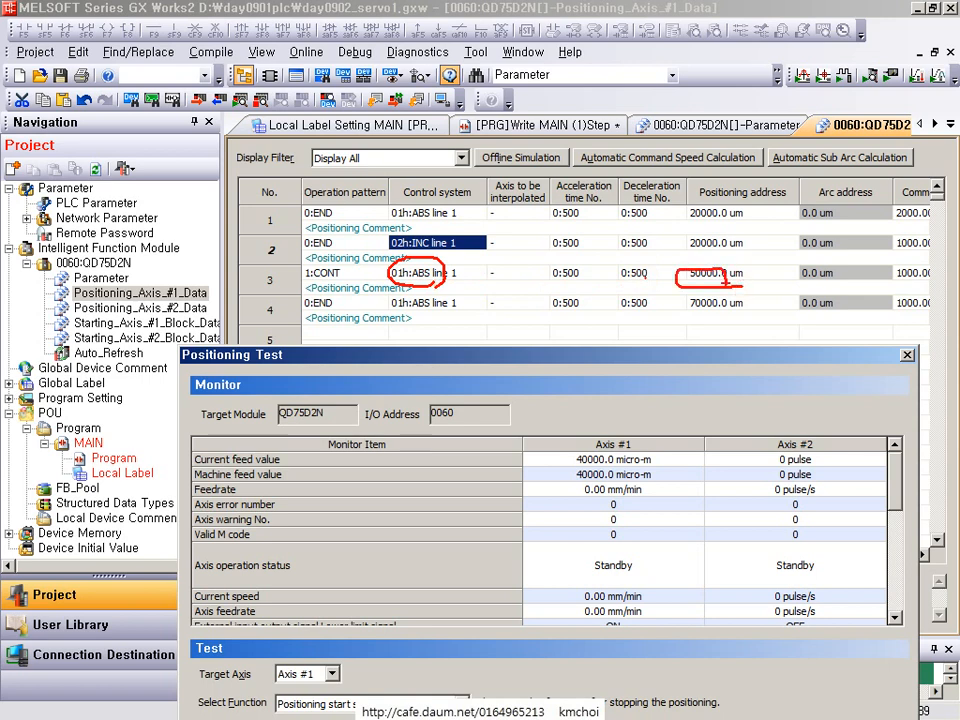
{"action": "left_click_drag", "start_coordinate": [345, 268], "coordinate": [283, 289]}
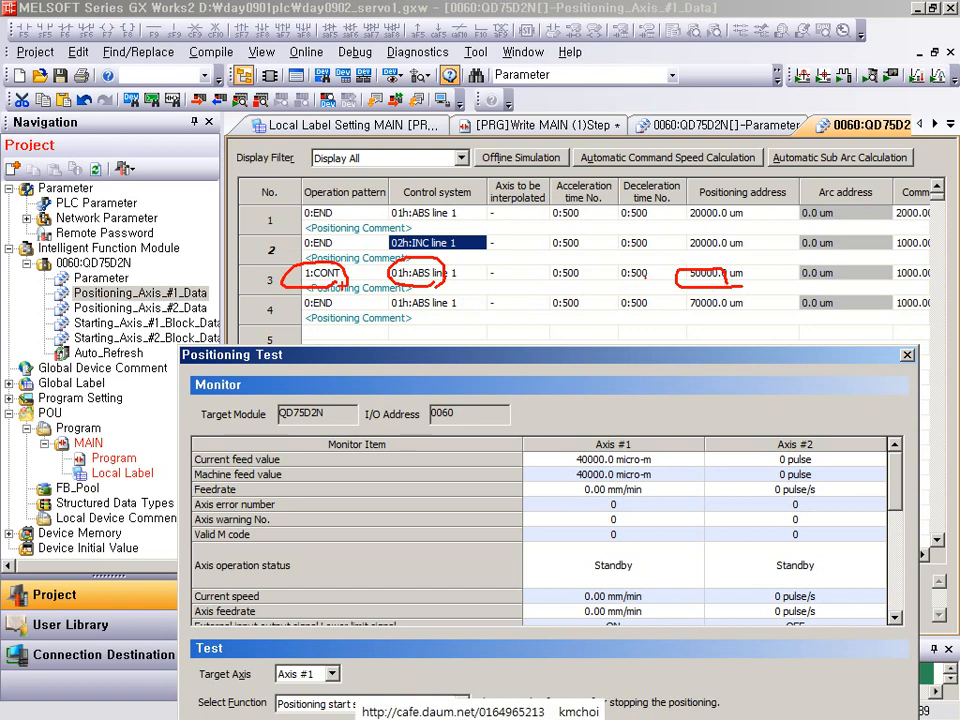
{"action": "left_click_drag", "start_coordinate": [726, 300], "coordinate": [732, 316]}
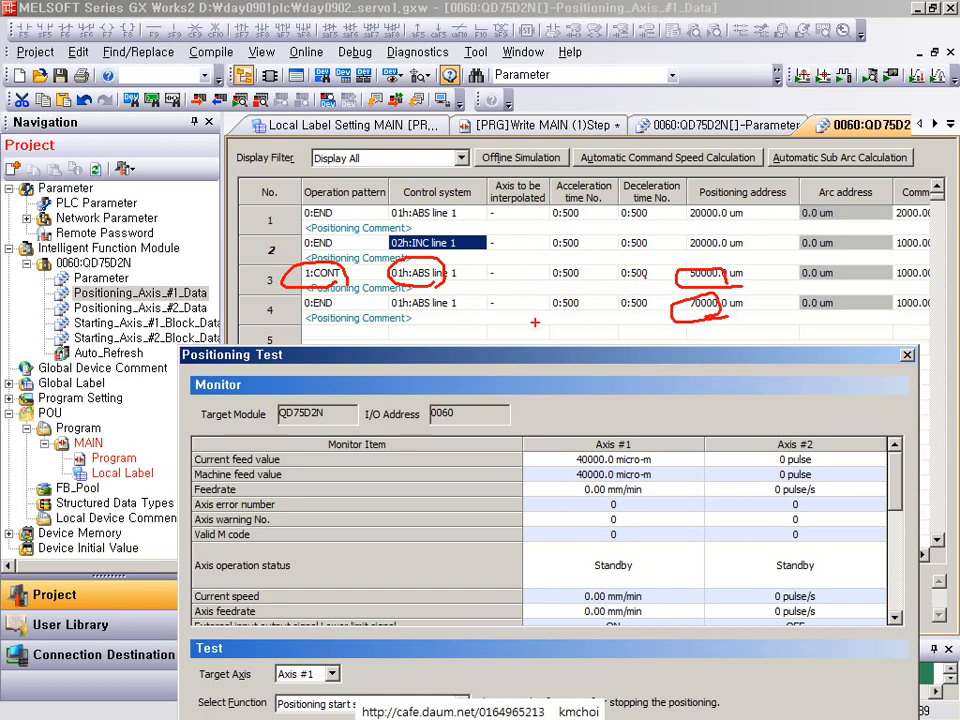
{"action": "left_click_drag", "start_coordinate": [447, 294], "coordinate": [463, 318]}
{"action": "mouse_move", "coordinate": [705, 299]}
{"action": "left_mouse_down"}
{"action": "mouse_move", "coordinate": [736, 314]}
{"action": "mouse_move", "coordinate": [727, 313]}
{"action": "left_mouse_up"}
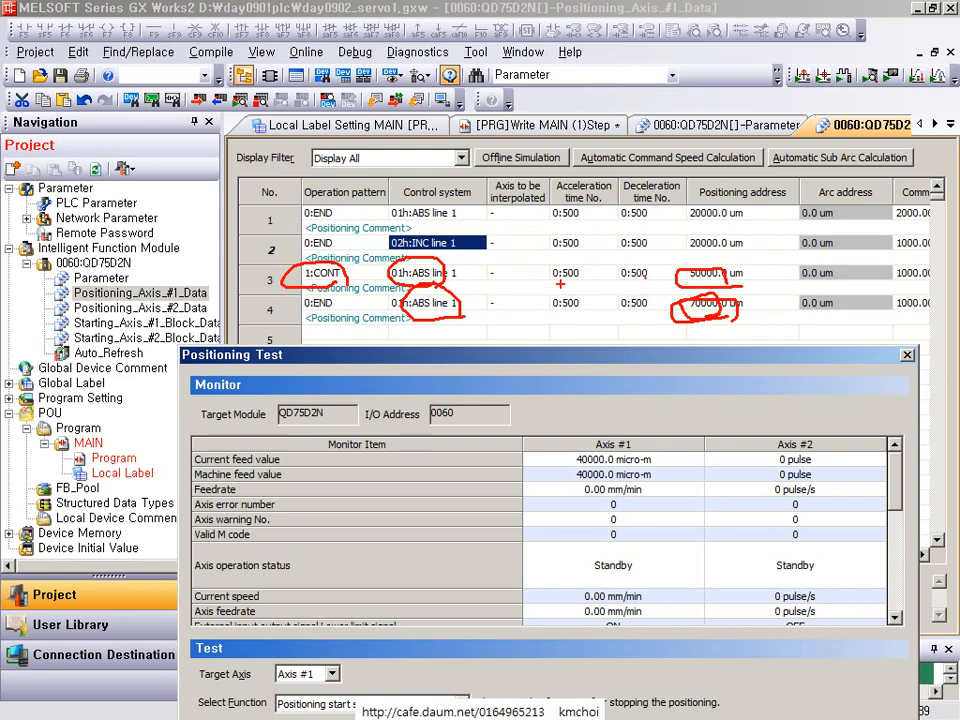
{"action": "key", "text": "Escape"}
- Start positioning data No. 3 on axis 1 and watch the slide's movement in the Microsoft LifeCam view
{"action": "mouse_move", "coordinate": [321, 353]}
{"action": "left_mouse_down"}
{"action": "mouse_move", "coordinate": [332, 168]}
{"action": "mouse_move", "coordinate": [302, 67]}
{"action": "left_mouse_up"}
{"action": "double_click", "coordinate": [236, 526]}
{"action": "type", "text": "3"}
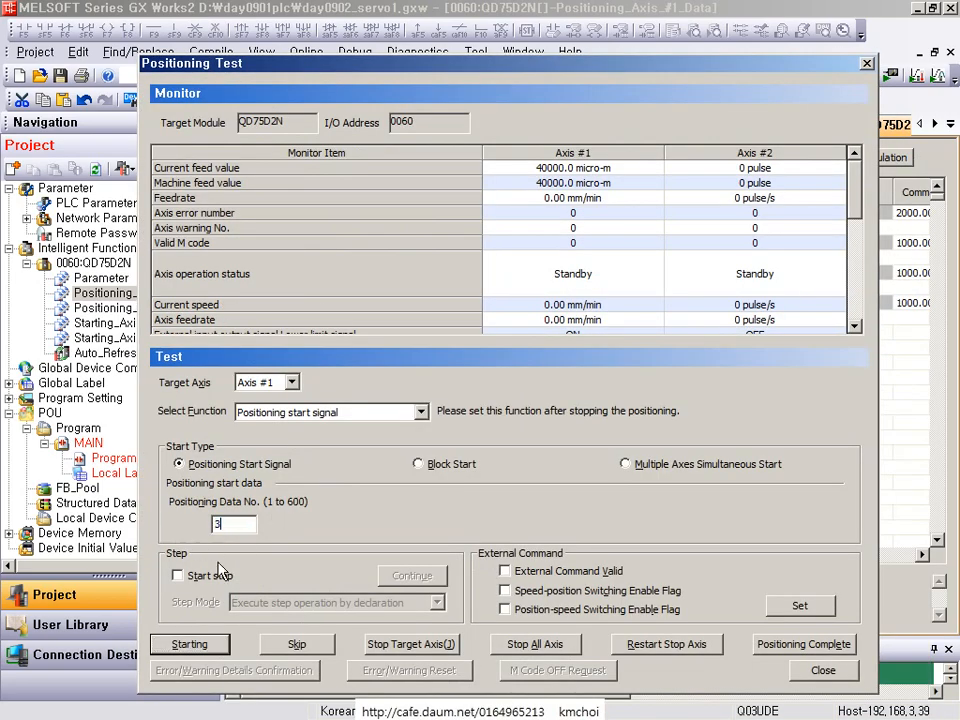
{"action": "left_click", "coordinate": [218, 643]}
{"action": "key", "text": "alt+Tab"}
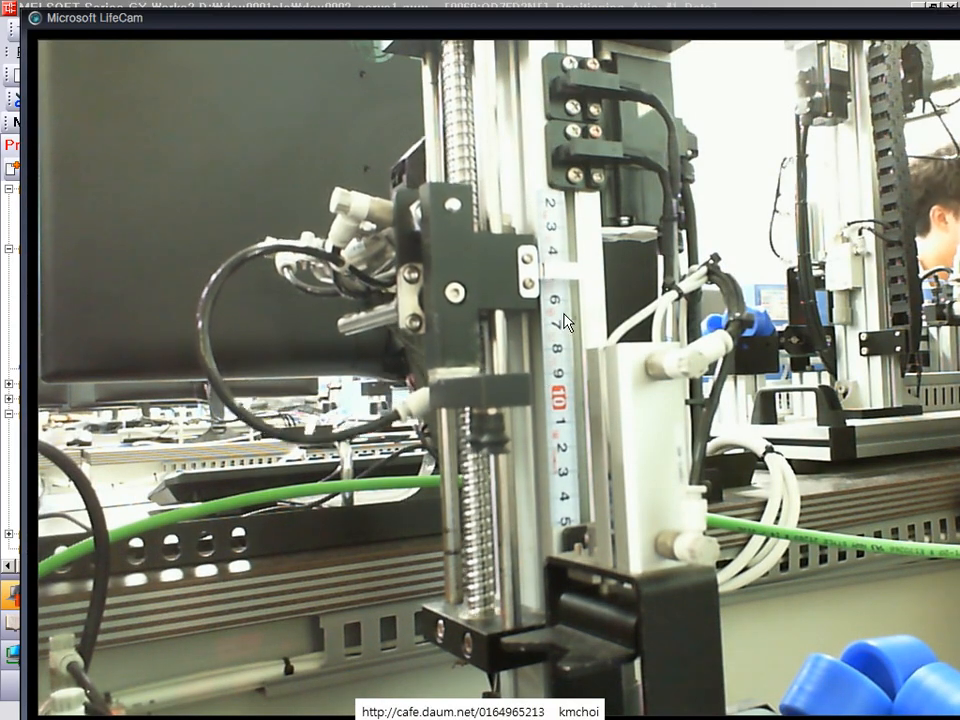